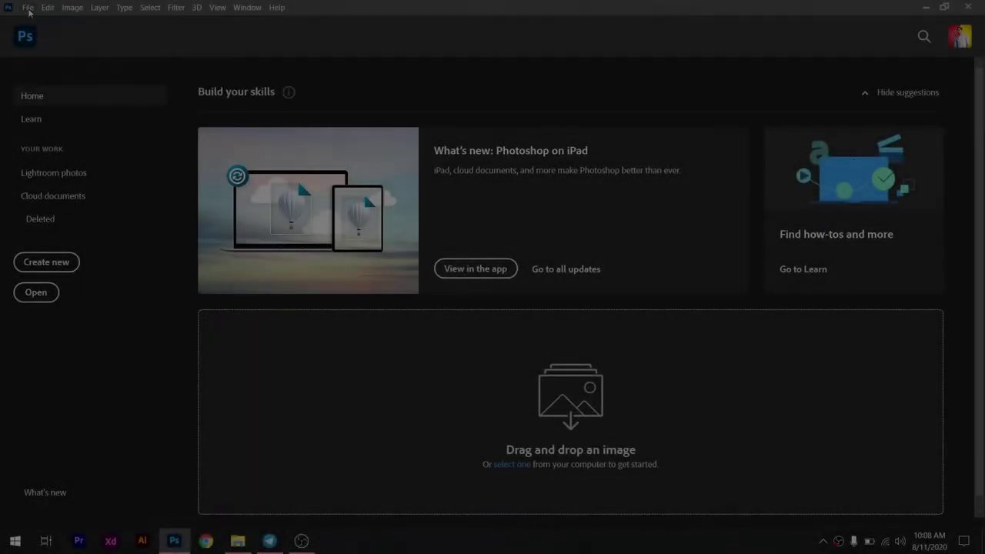
Create a new document from the Saved tab's Poster Template (1382x2048) preset
click(28, 8)
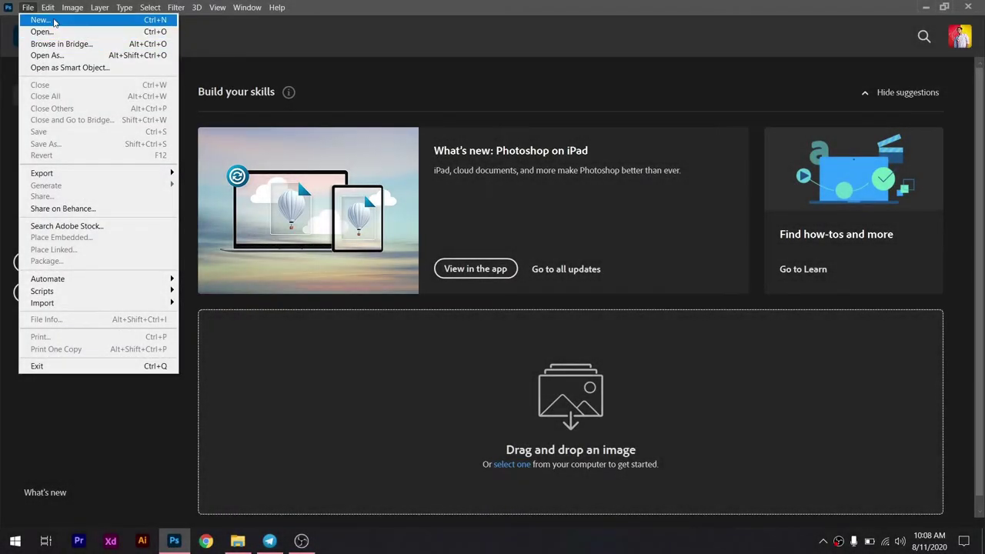
click(146, 20)
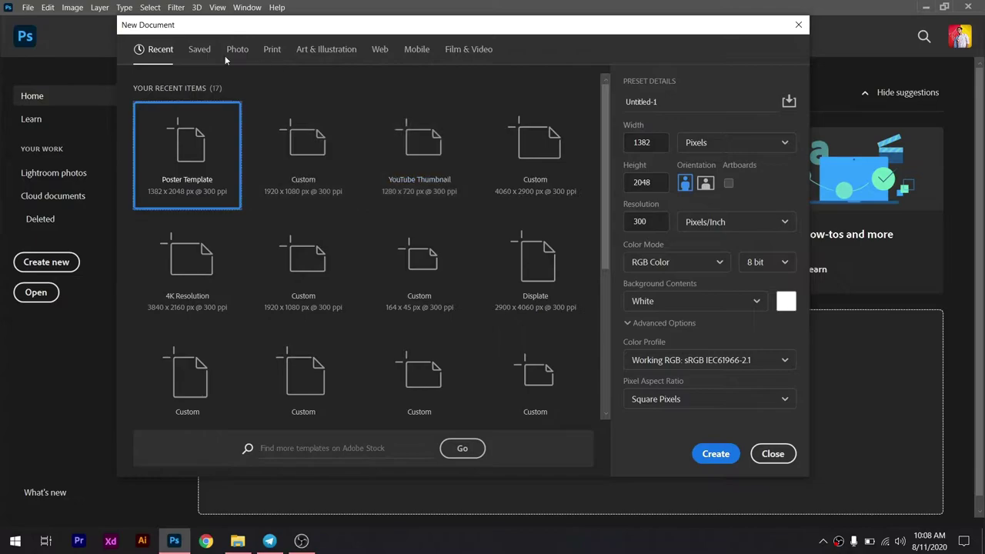
click(199, 50)
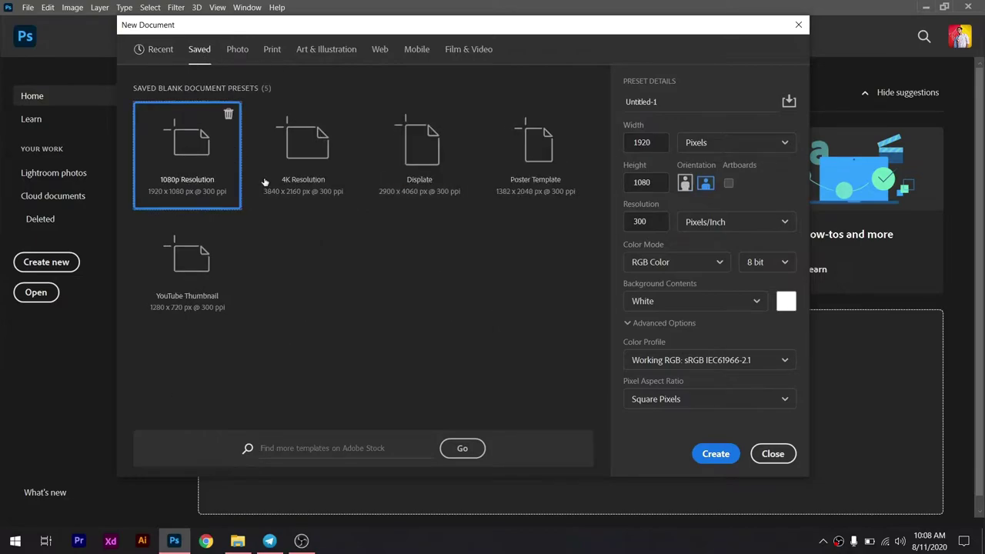
click(535, 169)
click(709, 453)
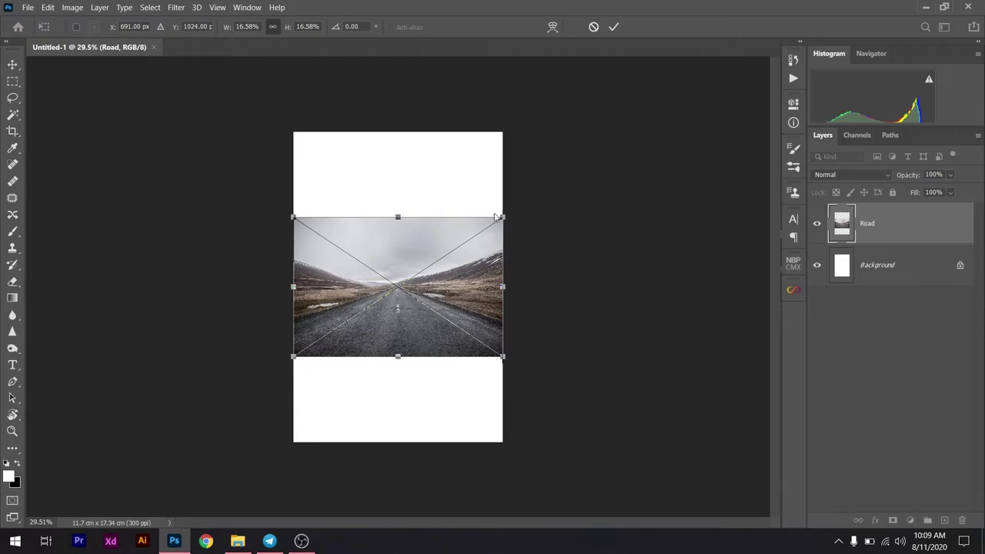
Scale the placed Road photo up to cover the whole canvas and commit the transform
drag(506, 212, 605, 79)
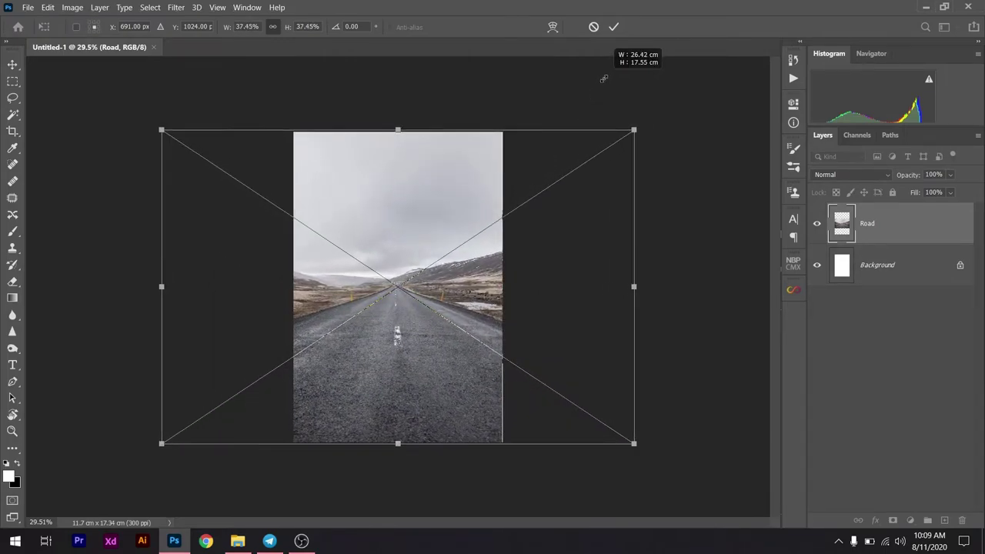
click(613, 27)
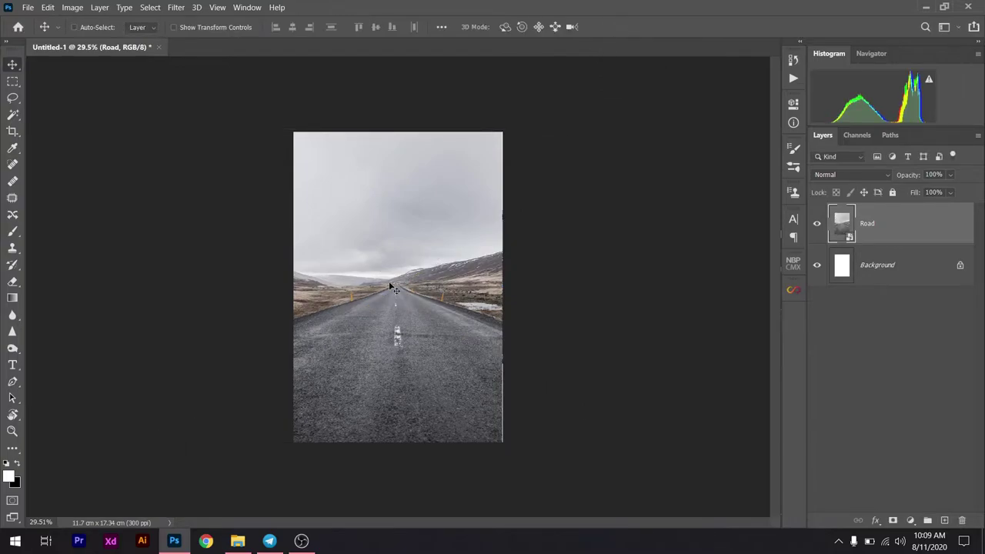
scroll(391, 287, up, 2)
scroll(397, 287, down, 1)
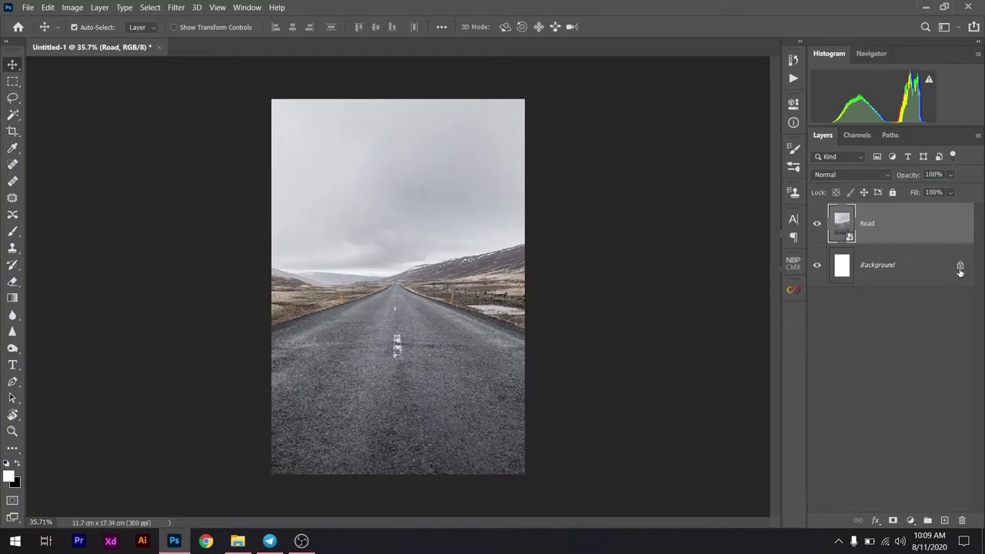
Add a white layer mask to the Road layer, undoing a trial gradient drawn on it
click(893, 520)
key(g)
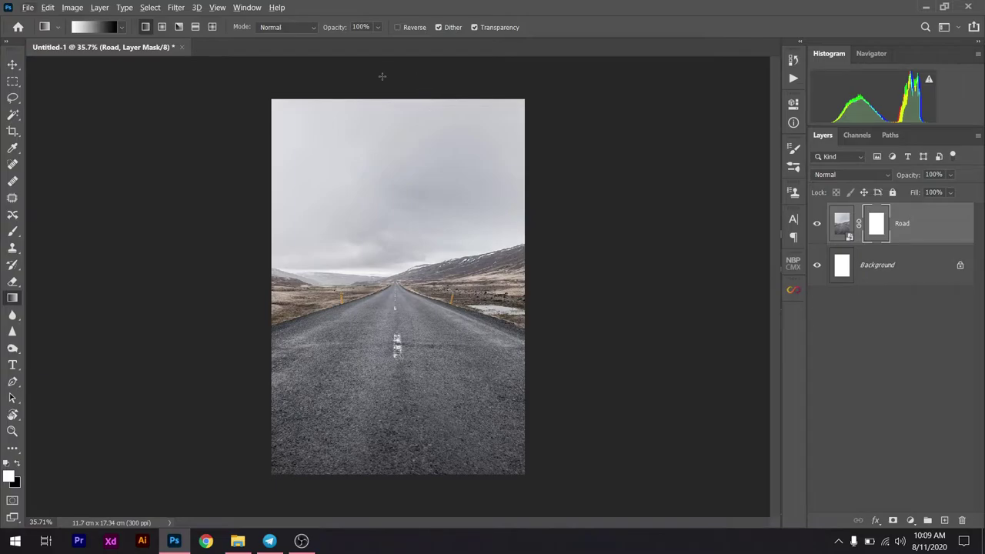
mouse_move(397, 90)
mouse_down()
mouse_move(398, 270)
mouse_move(398, 262)
mouse_up()
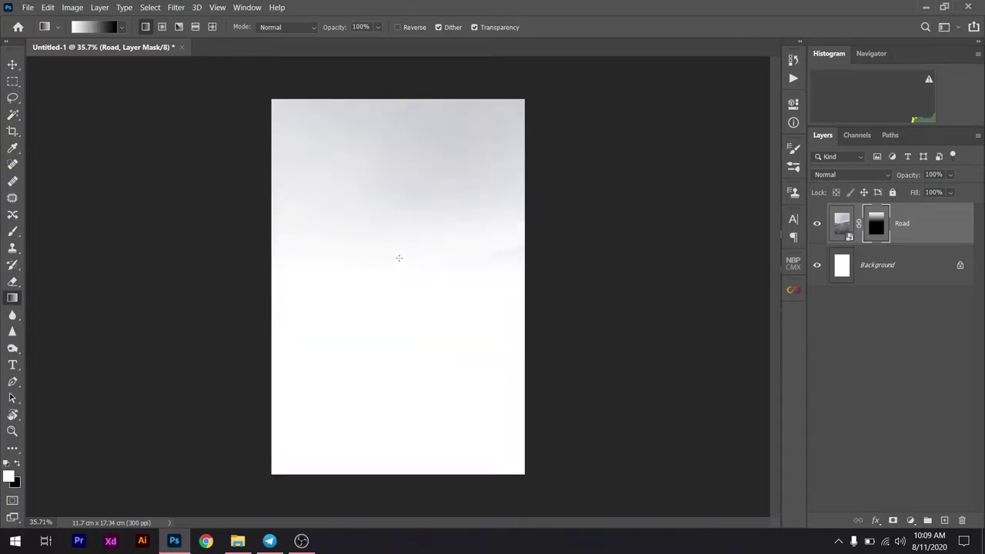
key(ctrl+z)
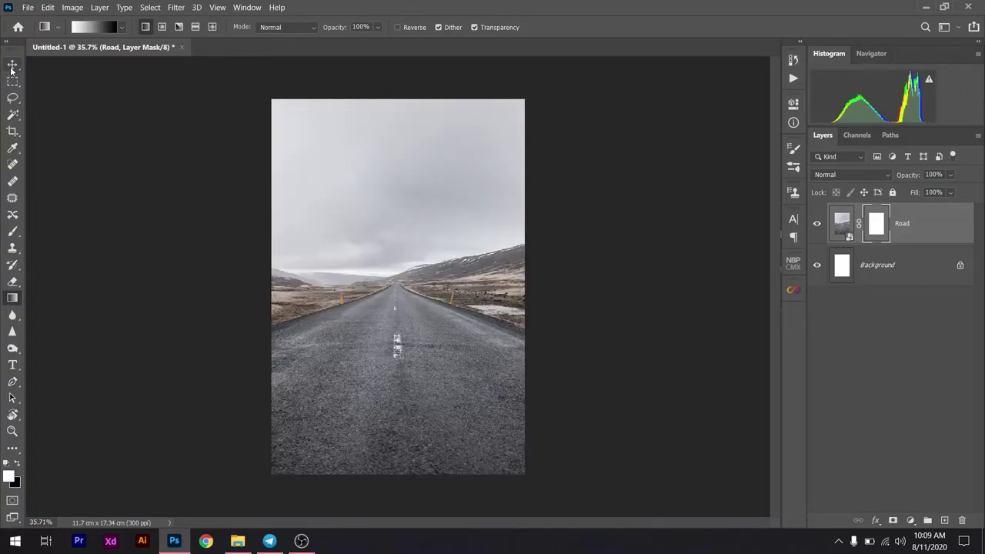
click(12, 66)
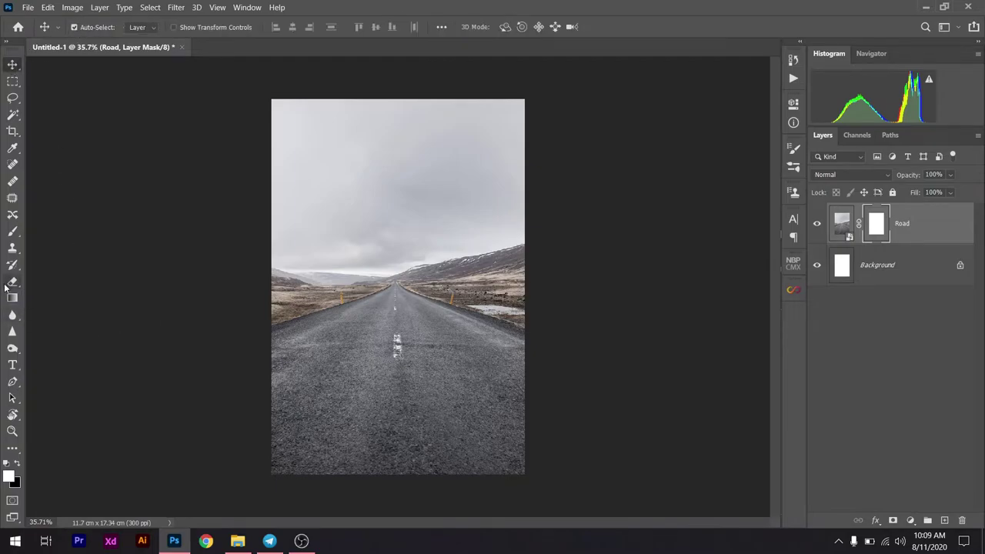
Choose the Foreground to Transparent gradient preset and remove its right colour stop
click(12, 298)
click(92, 28)
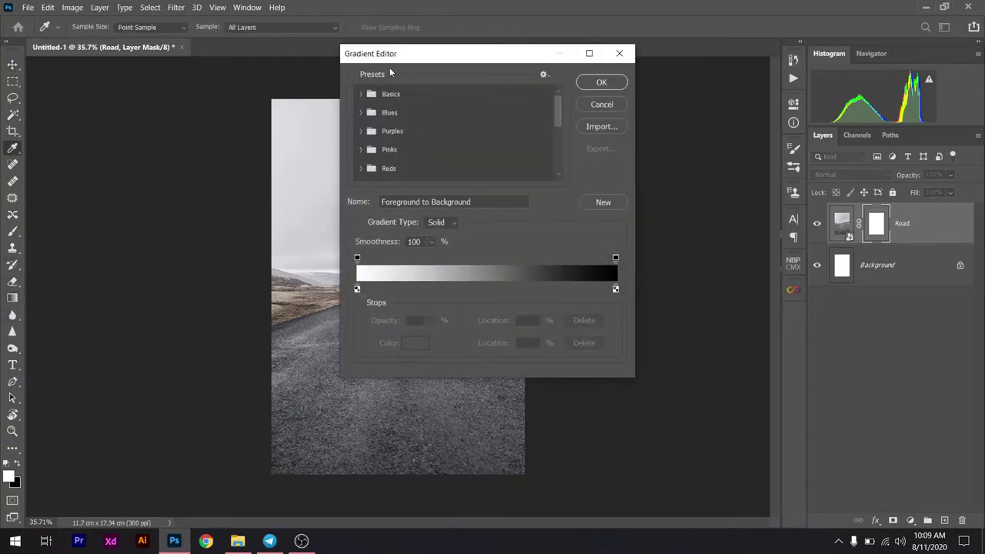
click(361, 94)
click(397, 116)
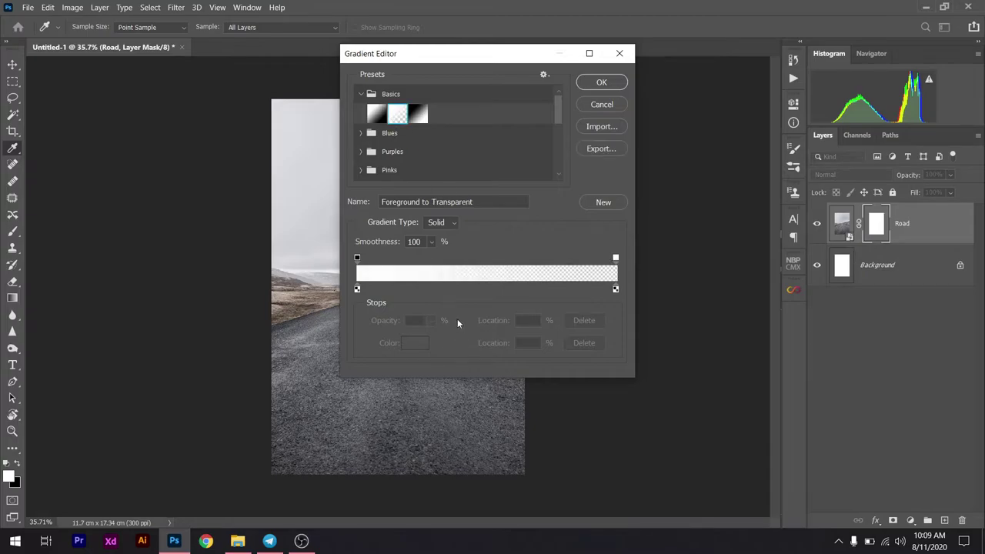
drag(615, 289, 635, 362)
Set the left gradient stop to black and drag the gradient down the Road mask to fade its top
click(357, 289)
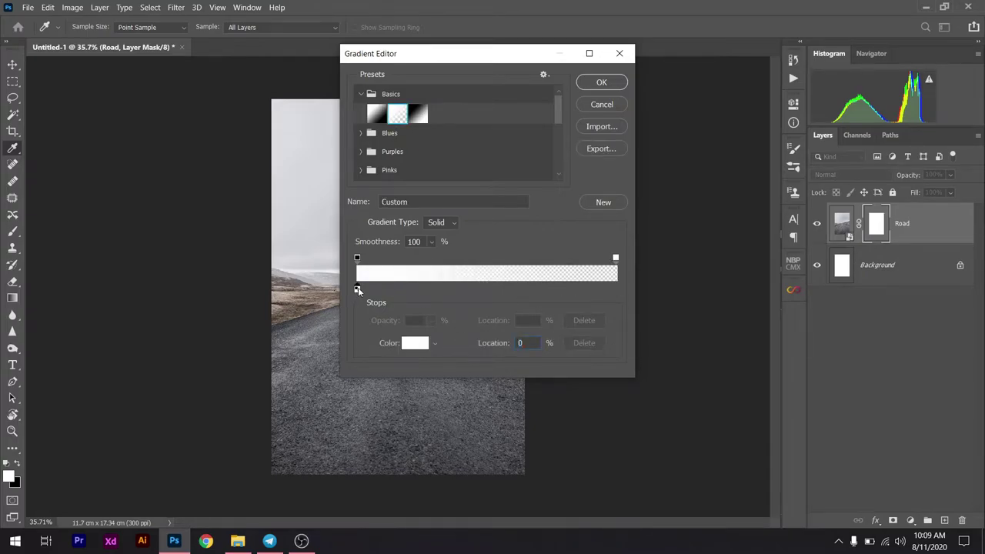
click(408, 344)
drag(675, 334, 645, 344)
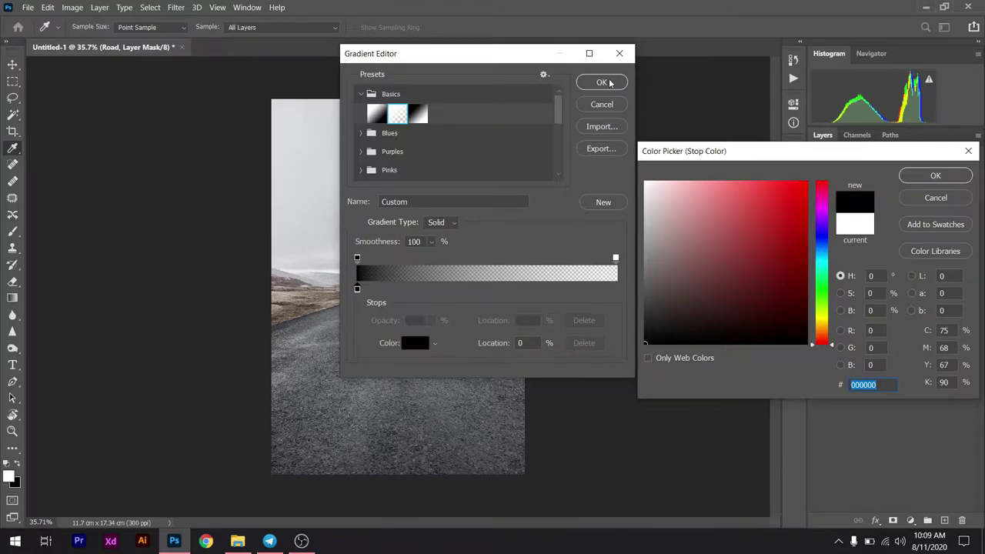
click(935, 175)
click(600, 83)
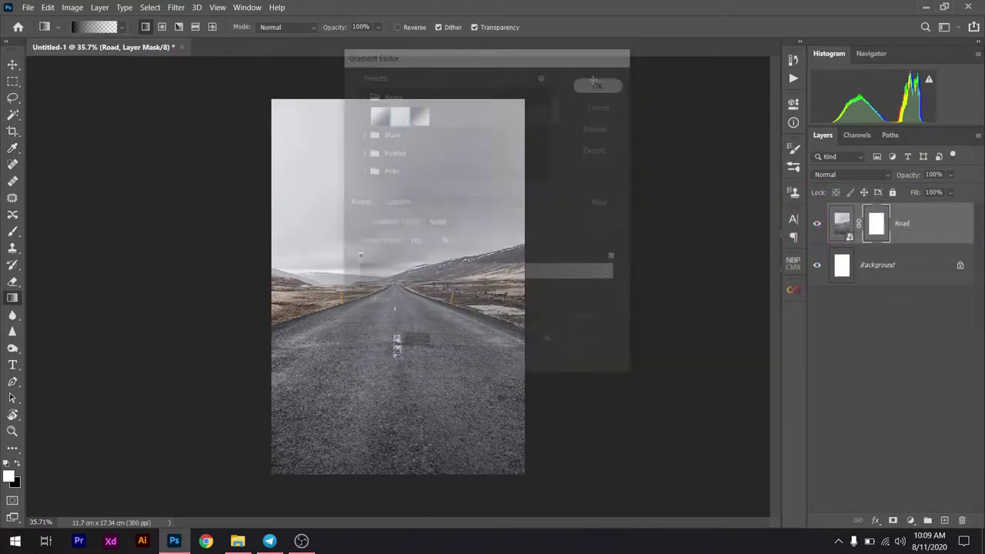
drag(404, 88, 382, 269)
mouse_move(382, 131)
mouse_down()
mouse_move(383, 275)
mouse_move(355, 219)
mouse_up()
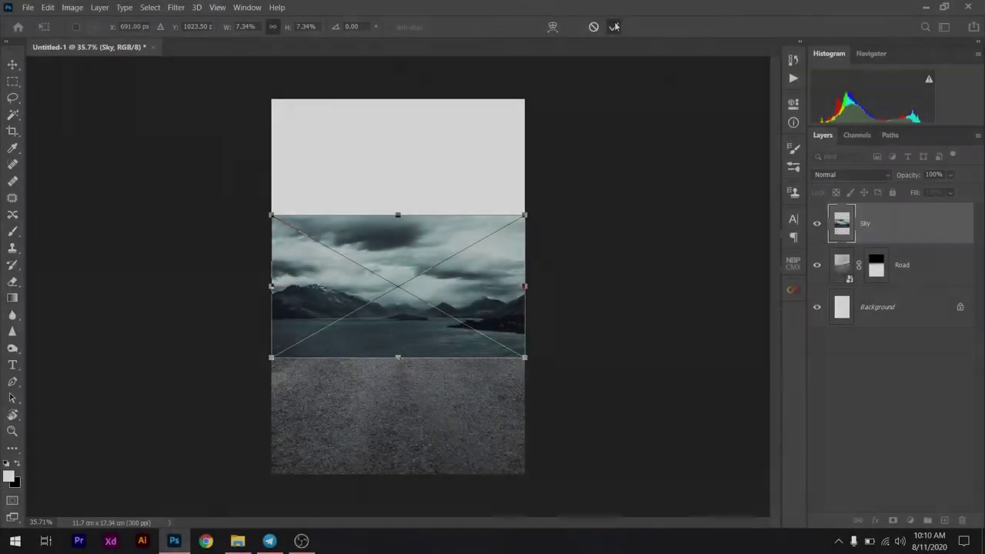
Commit the Sky photo, move it below Road, and enlarge it so clouds fill the canvas top
click(615, 26)
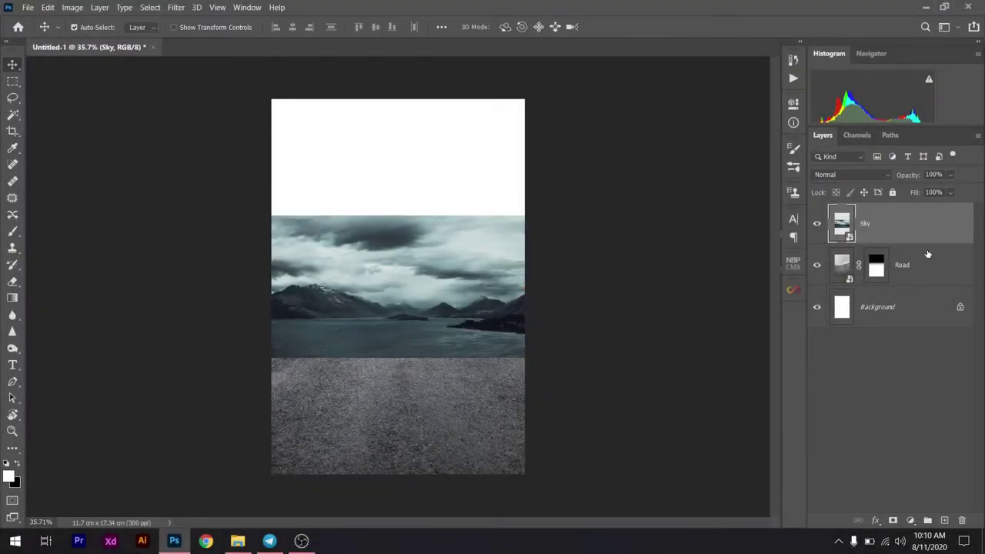
drag(925, 224, 932, 284)
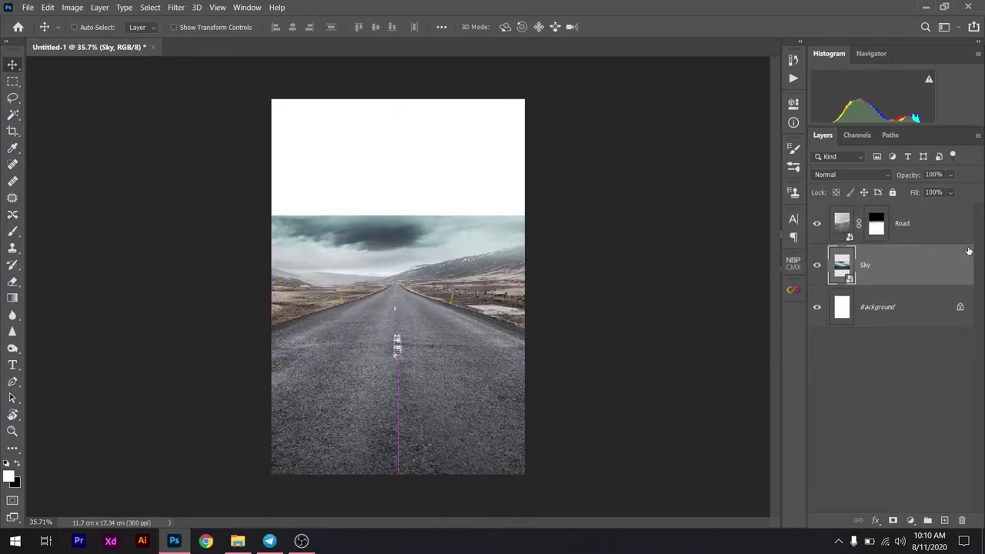
key(ctrl+t)
drag(425, 245, 426, 174)
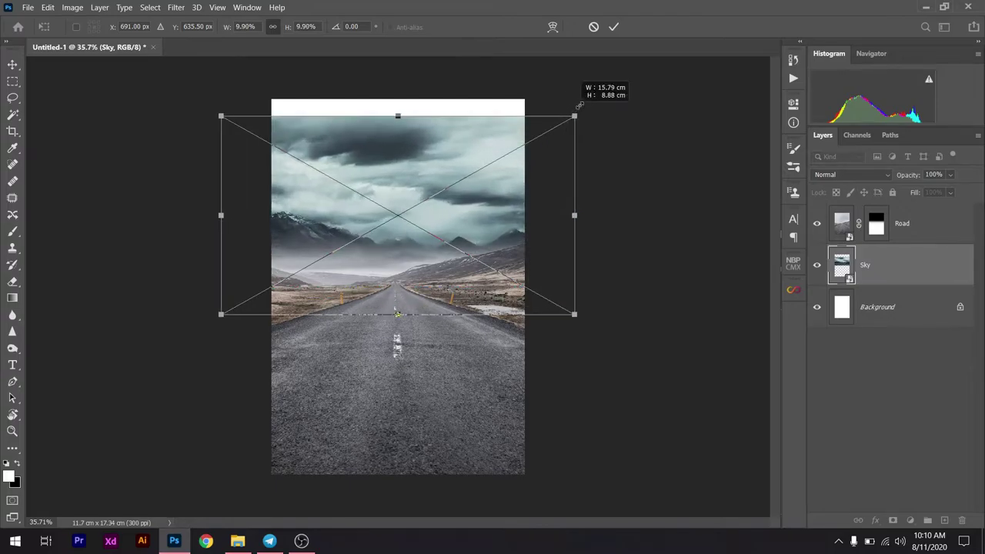
drag(524, 144, 593, 103)
drag(467, 191, 505, 208)
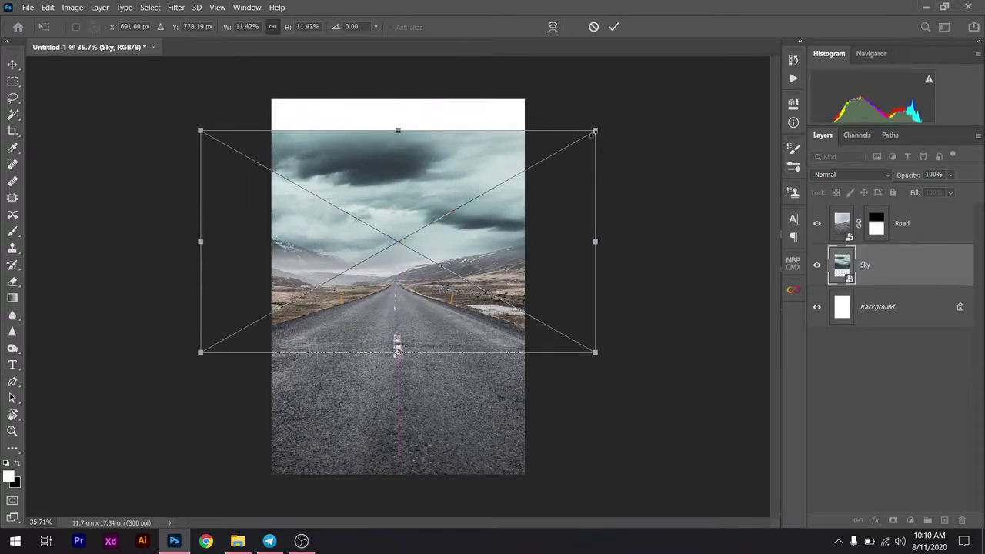
drag(593, 132, 644, 83)
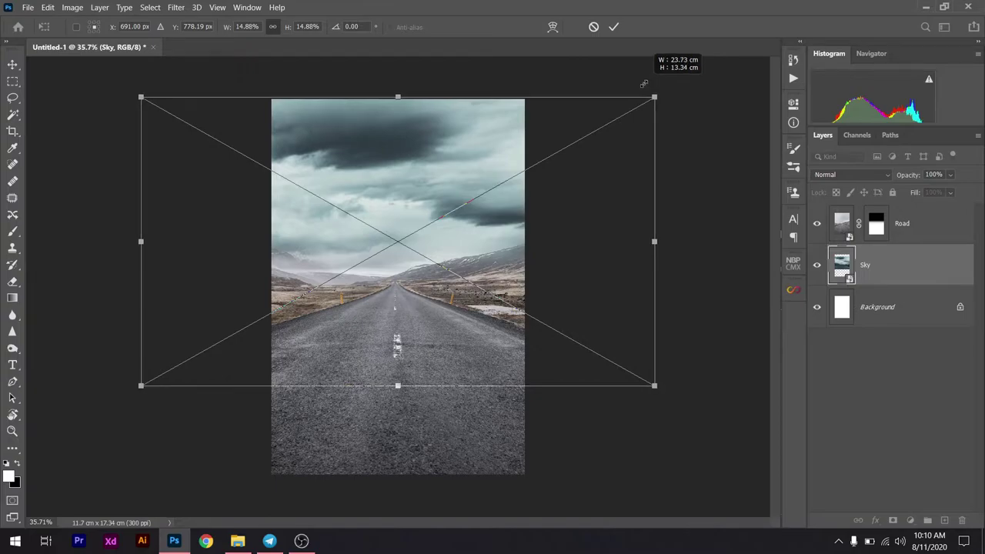
click(614, 27)
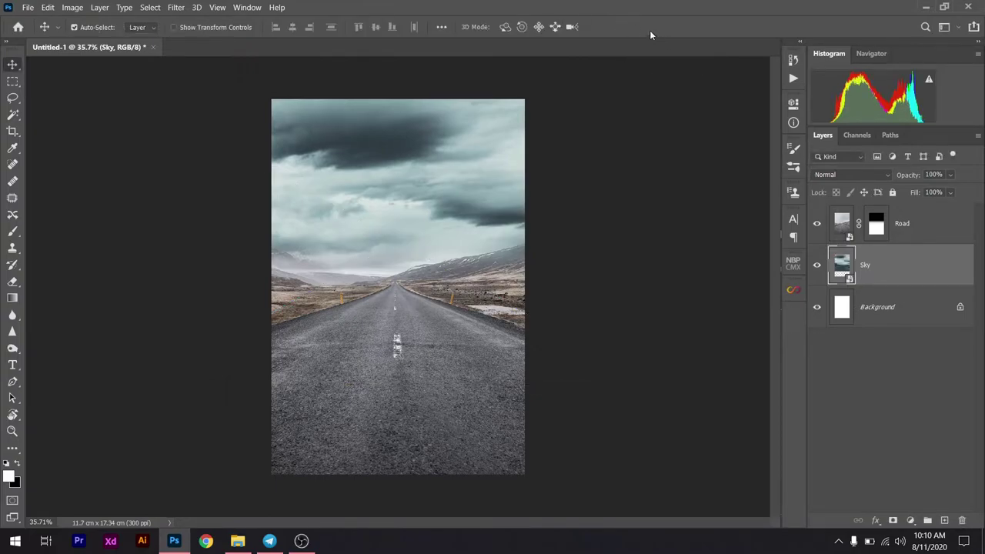
Paint the Road mask with white, then black, to soften the horizon hills into the sky
key(b)
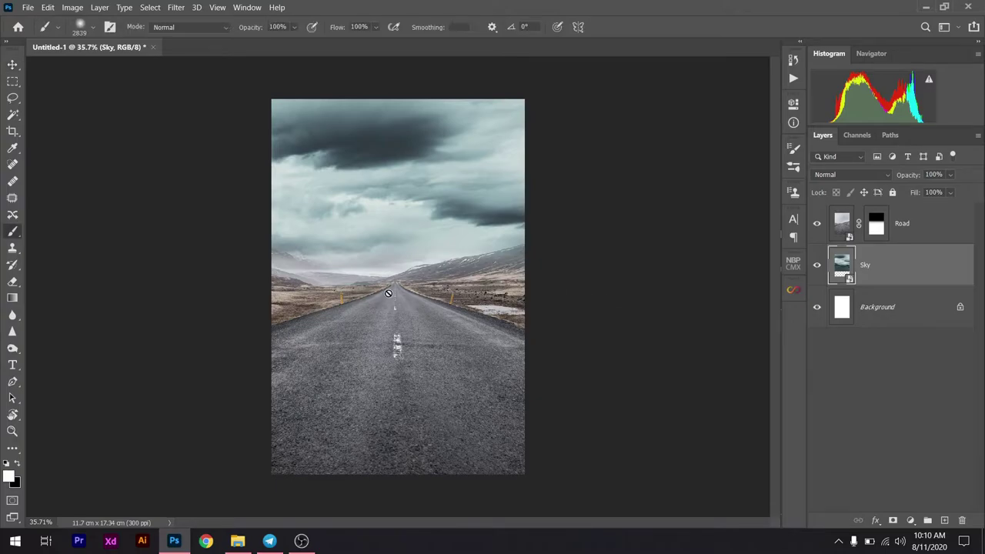
click(884, 222)
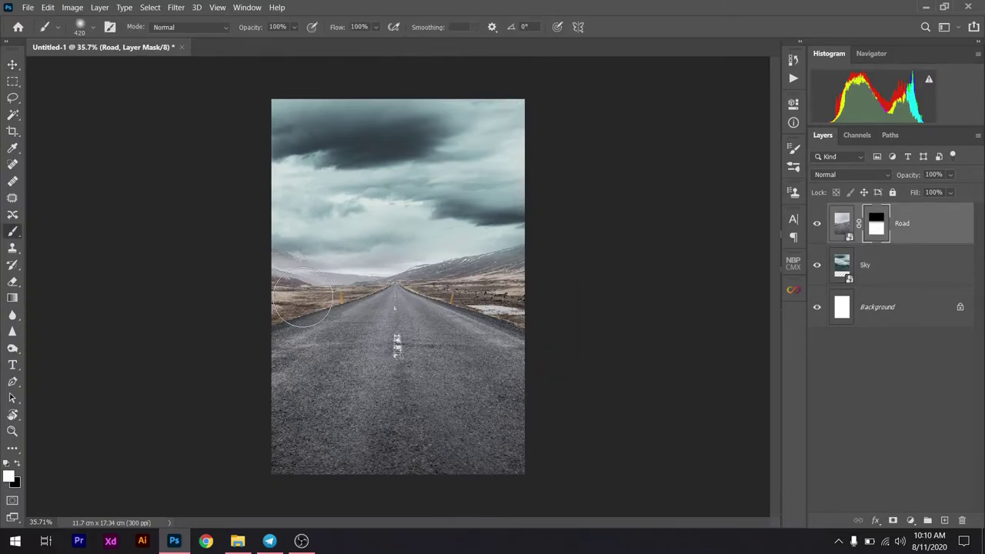
drag(297, 291, 356, 304)
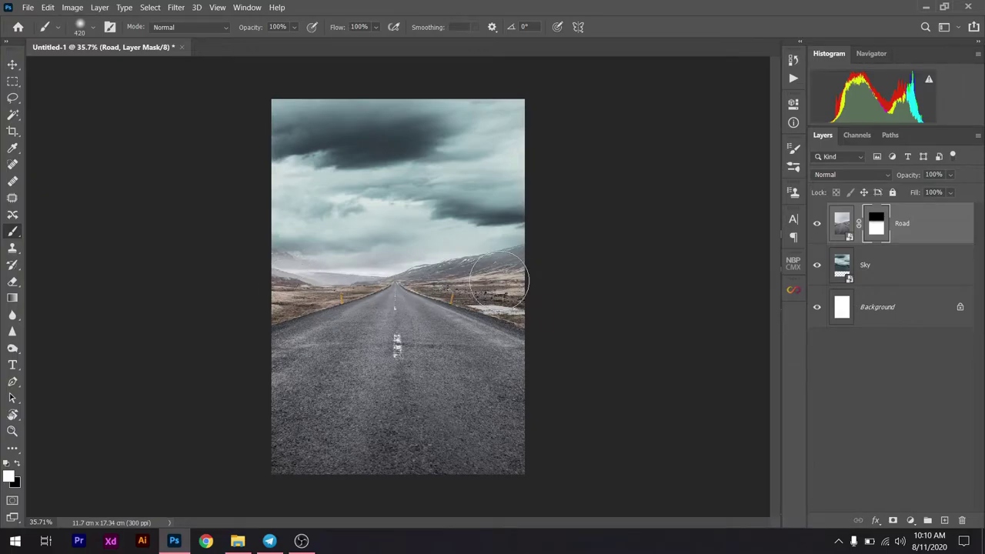
key(x)
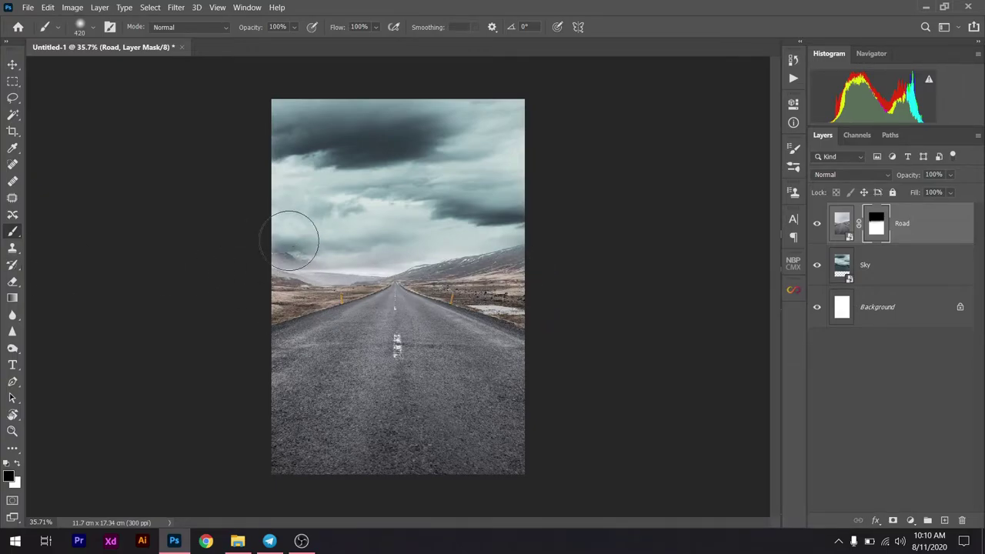
drag(293, 240, 381, 239)
mouse_move(296, 229)
mouse_down()
mouse_move(356, 246)
mouse_move(464, 233)
mouse_move(305, 242)
mouse_move(340, 248)
mouse_move(506, 233)
mouse_up()
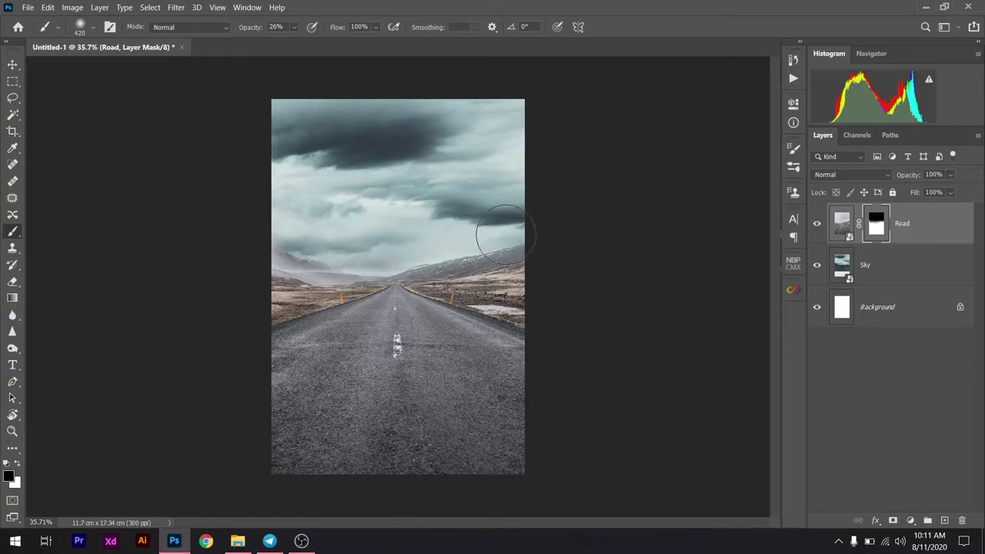
click(13, 66)
Add a Hue/Saturation adjustment clipped to the Road layer and lower its lightness
click(931, 278)
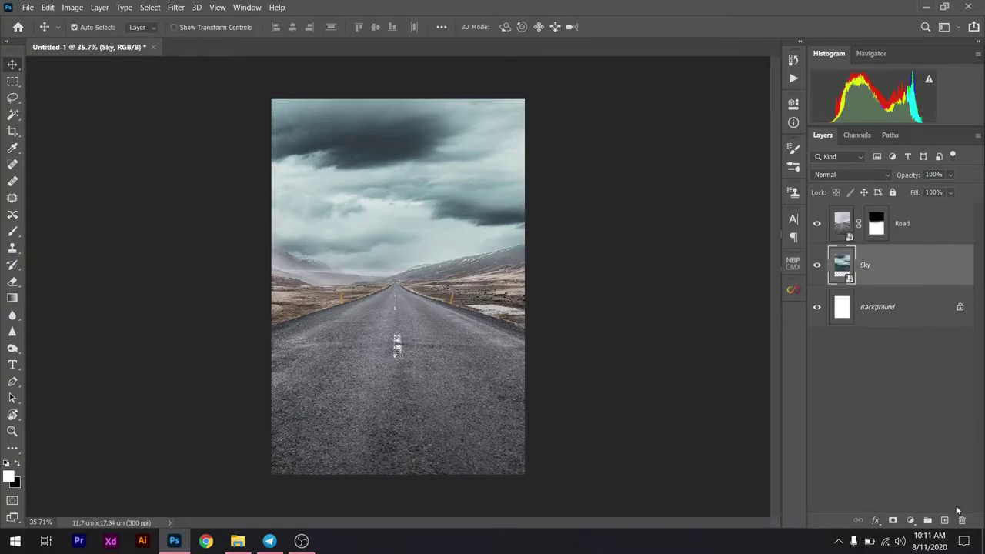
click(912, 522)
key(Escape)
click(912, 230)
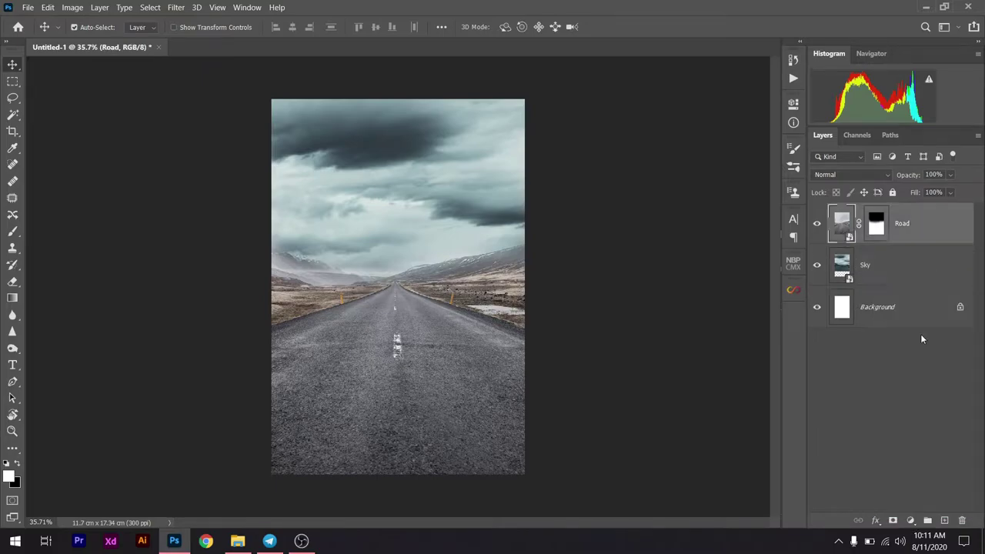
click(910, 521)
click(905, 401)
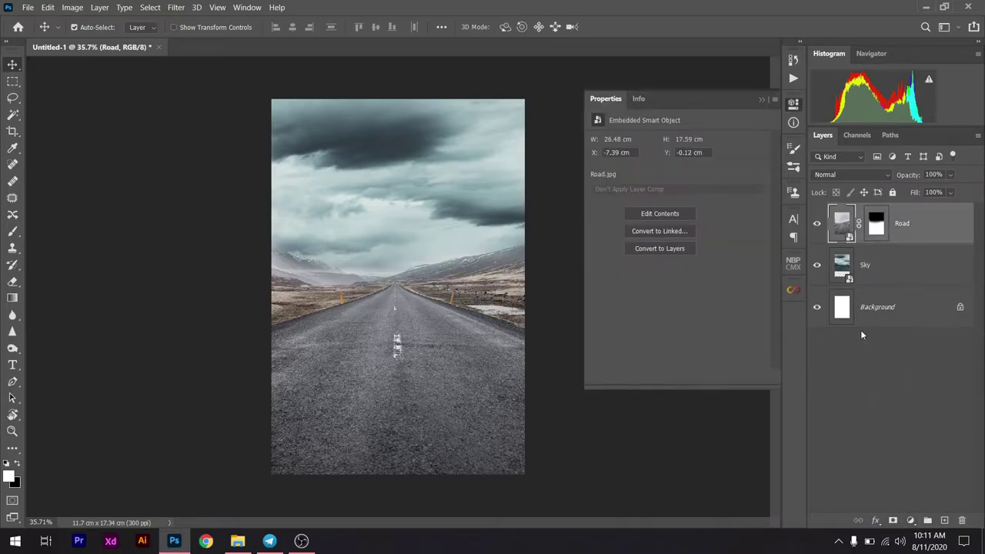
drag(678, 240, 630, 241)
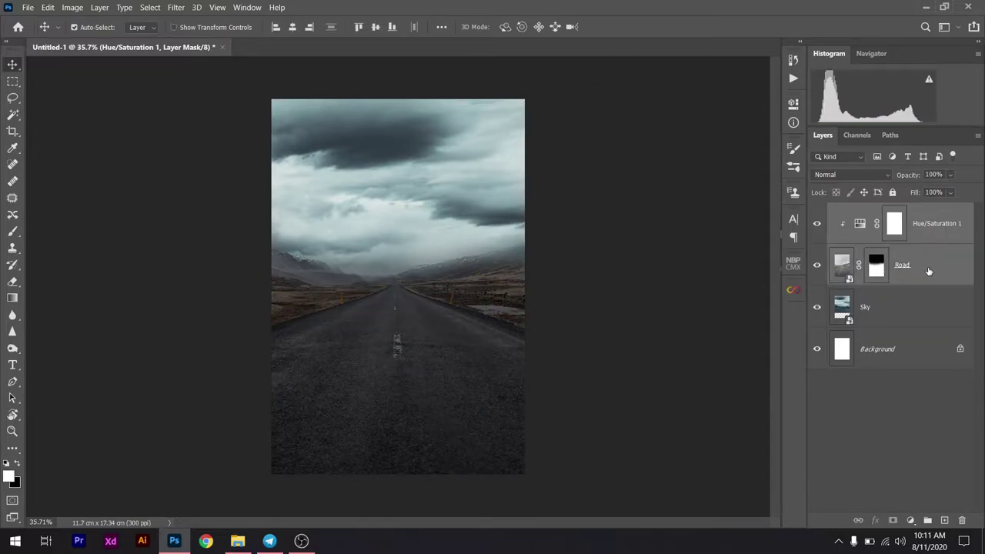
Darken and desaturate the Sky with a clipped Hue/Saturation and shift its midtones with Color Balance
click(683, 377)
drag(678, 239, 651, 239)
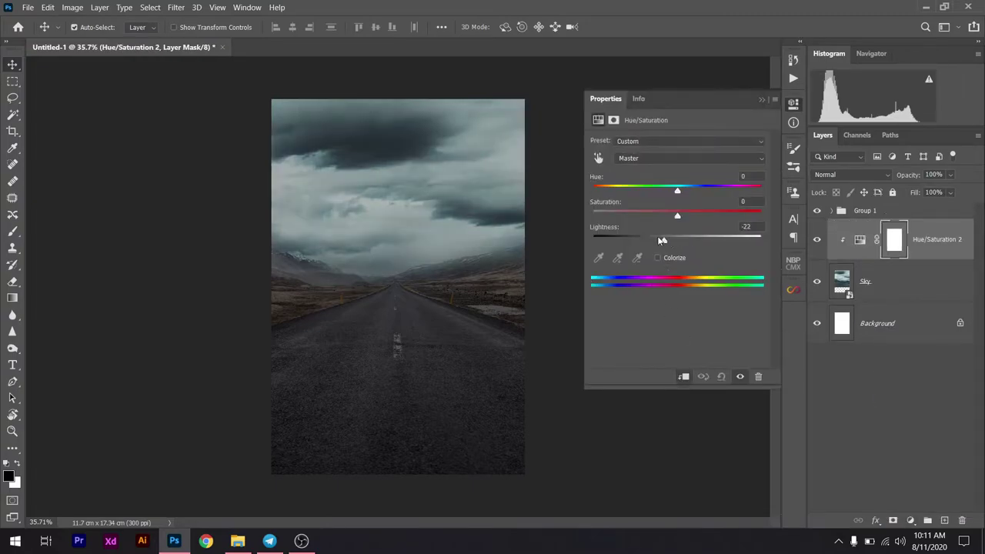
click(910, 520)
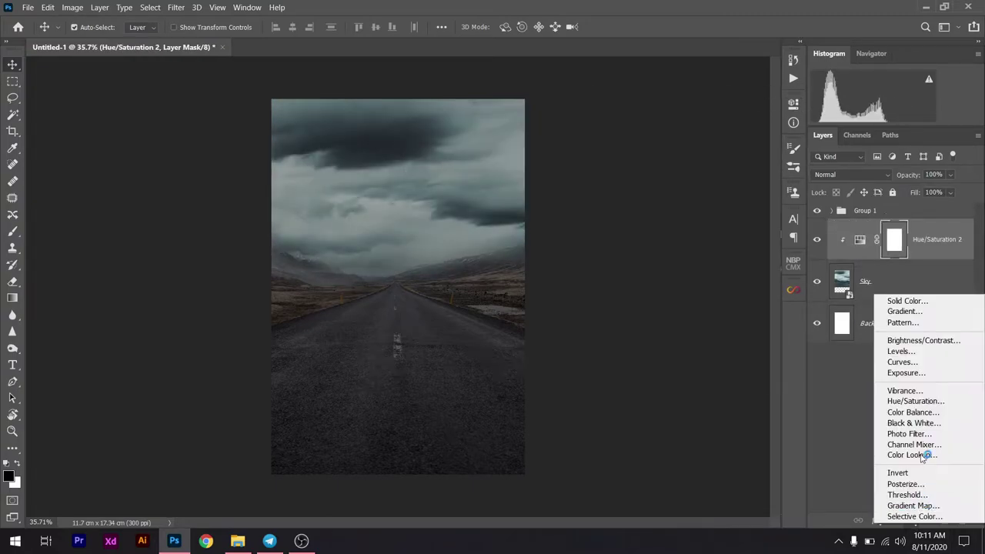
click(920, 416)
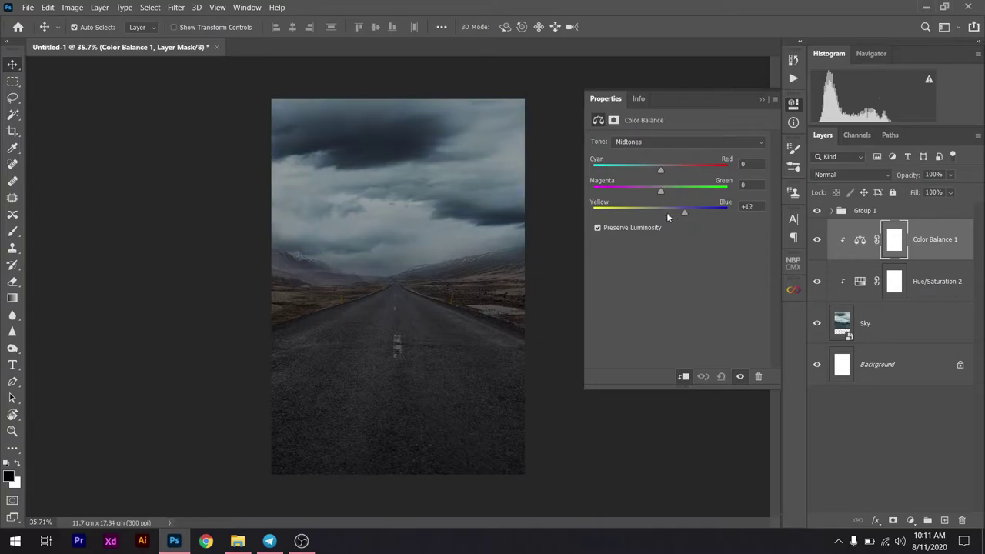
drag(660, 213, 663, 219)
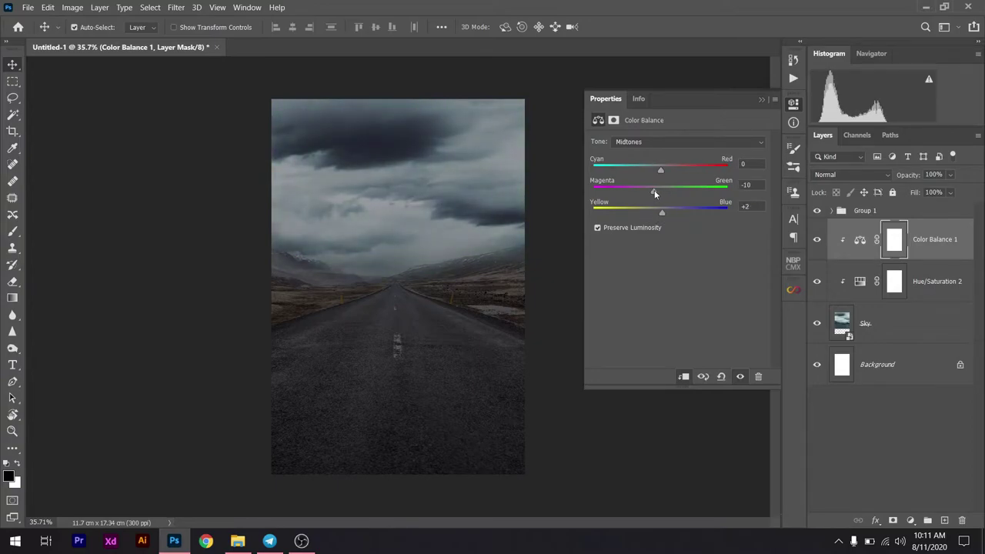
drag(644, 173, 656, 171)
drag(662, 213, 666, 217)
key(alt+bracketleft)
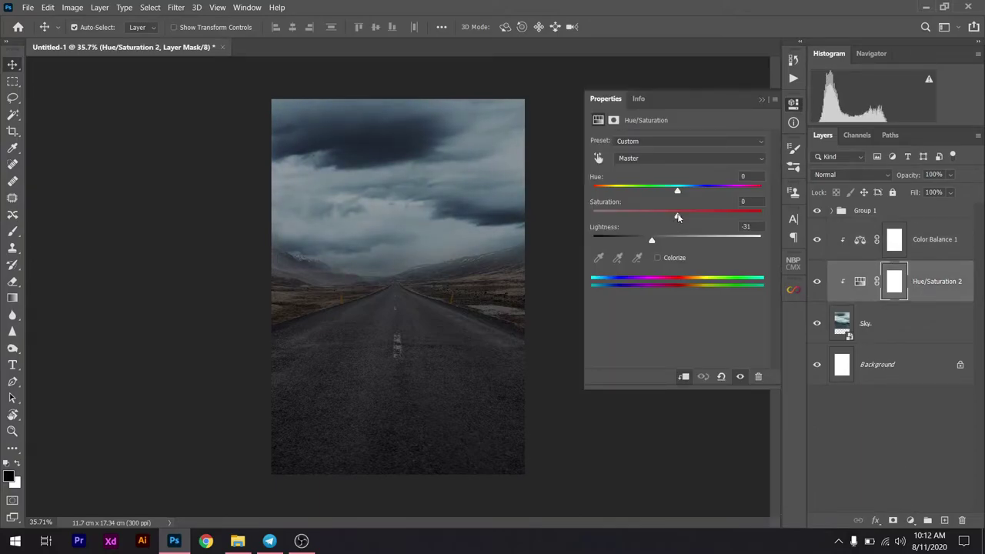
drag(677, 217, 631, 218)
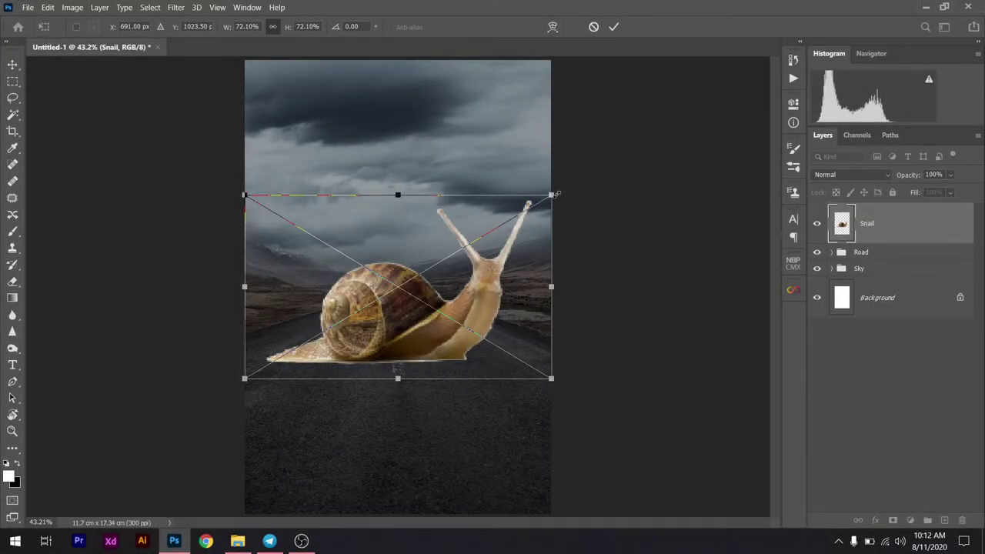
Scale the snail down to 52.73% and place it on the road near the centre
drag(551, 195, 510, 220)
drag(398, 287, 400, 330)
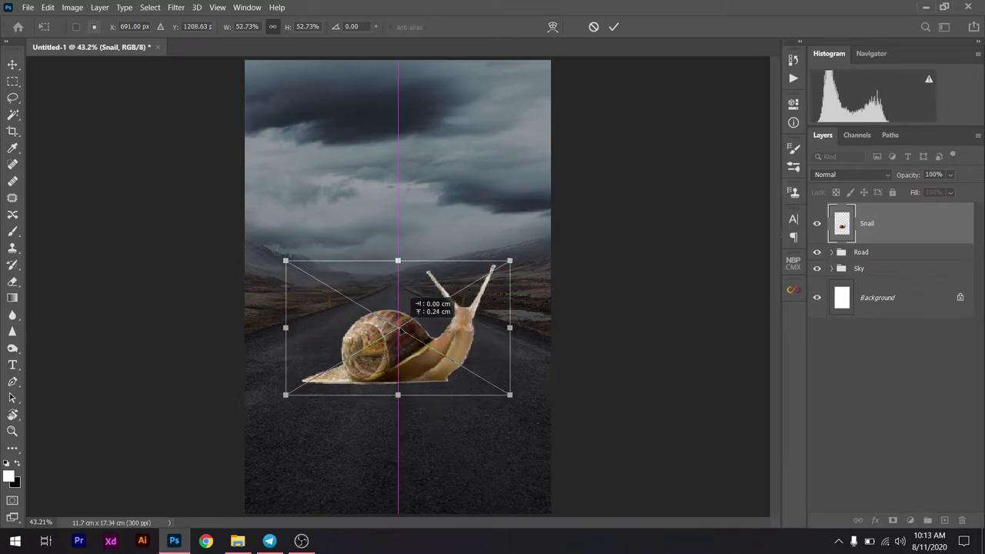
click(614, 27)
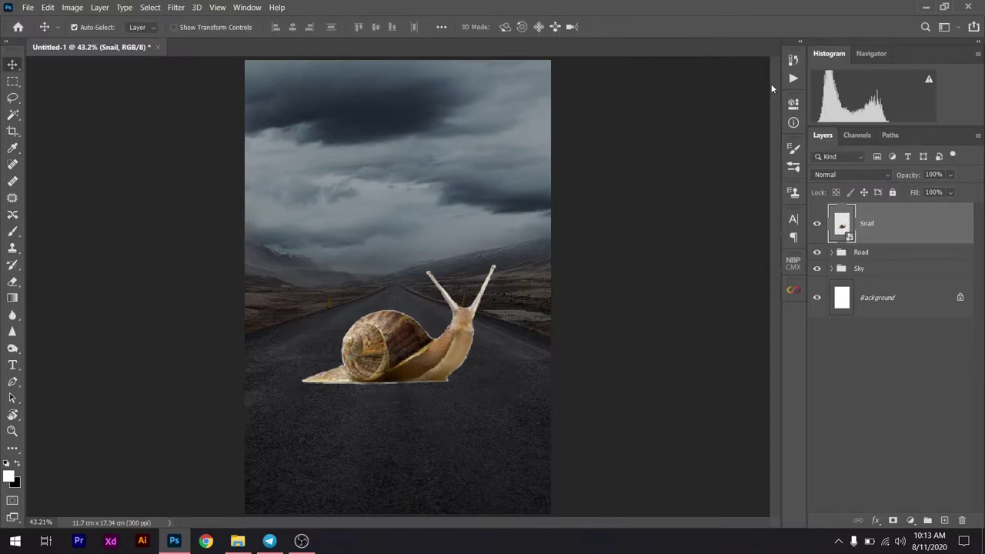
ctrl+click(844, 226)
Contract the snail's selection by 2 px, rasterize the layer, invert, and erase the edge fringe
click(150, 7)
mouse_move(161, 179)
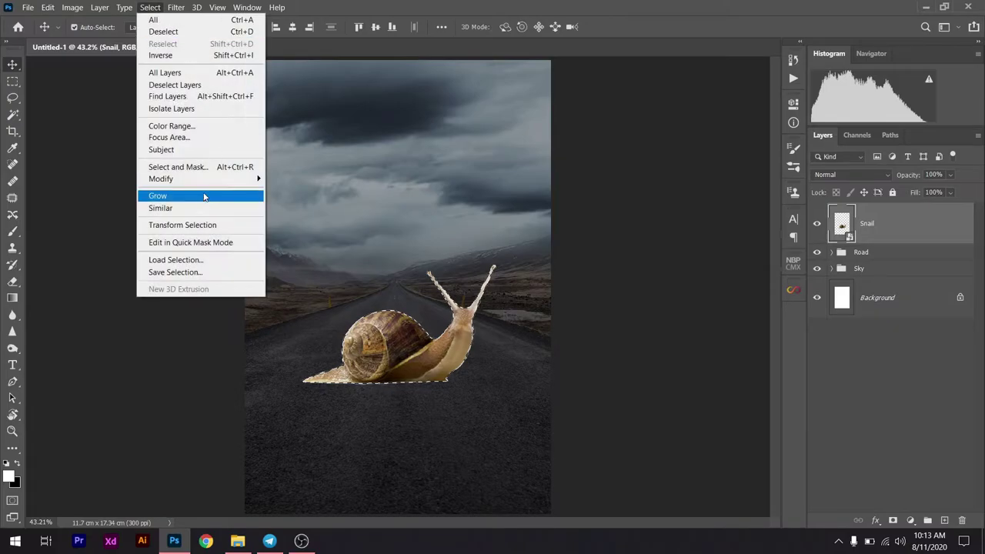
click(290, 213)
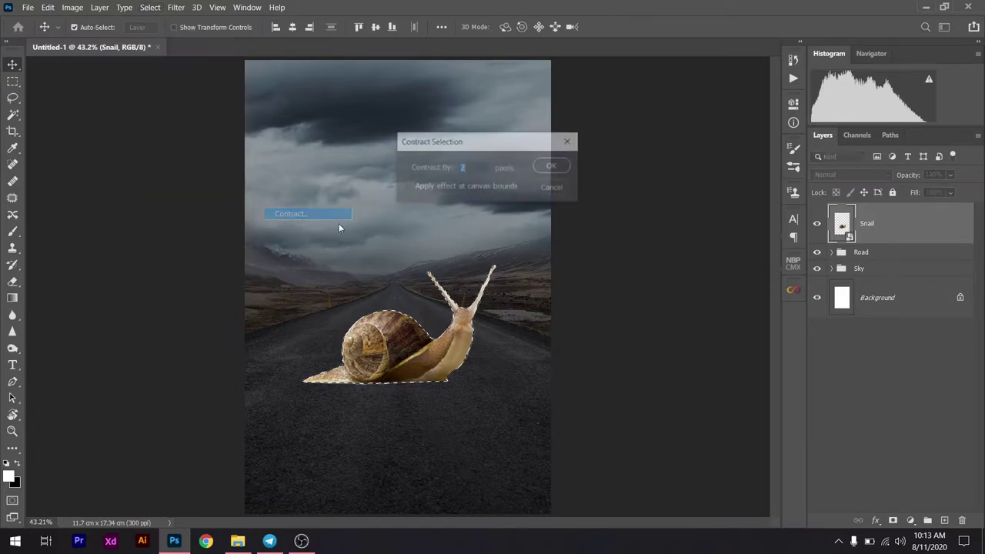
click(564, 166)
key(e)
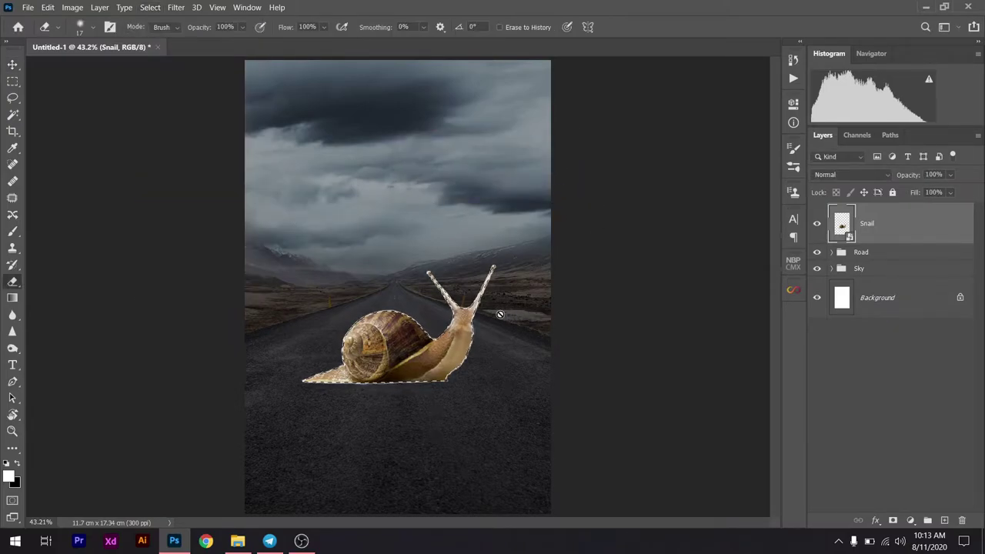
right_click(927, 227)
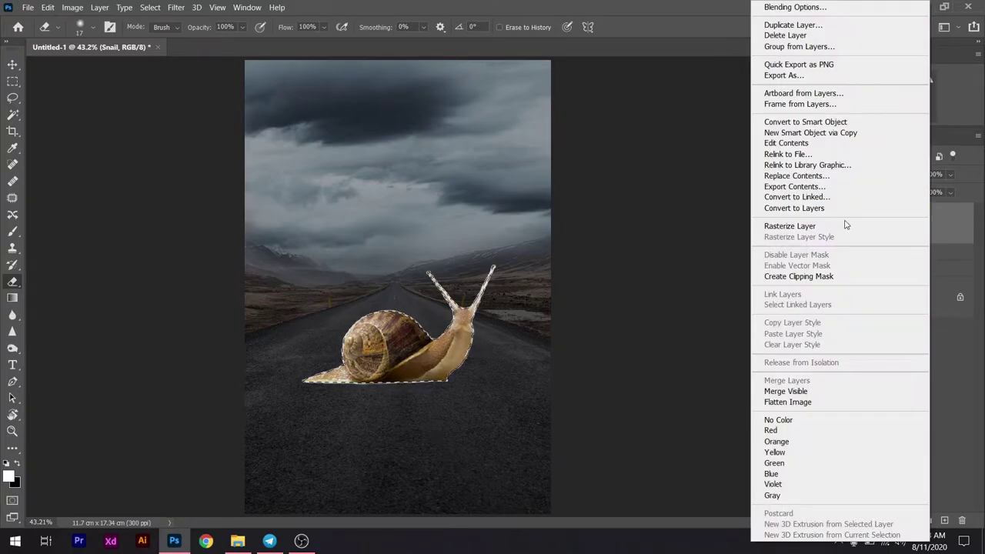
click(845, 225)
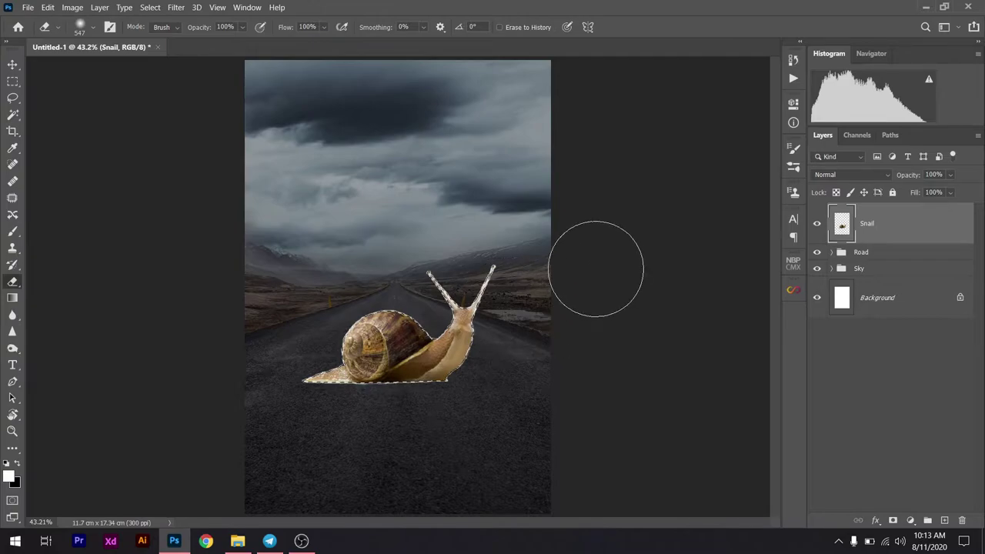
key(ctrl+shift+i)
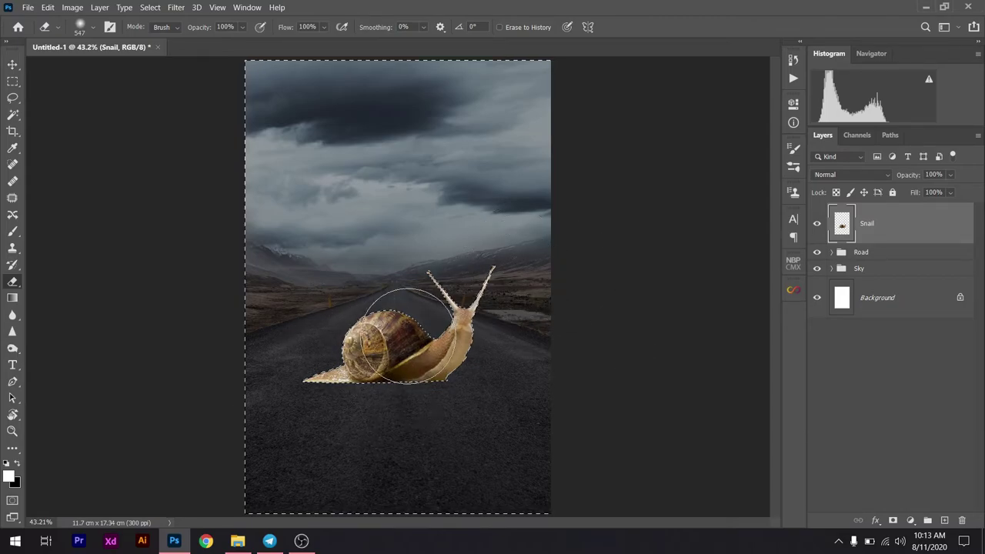
click(12, 65)
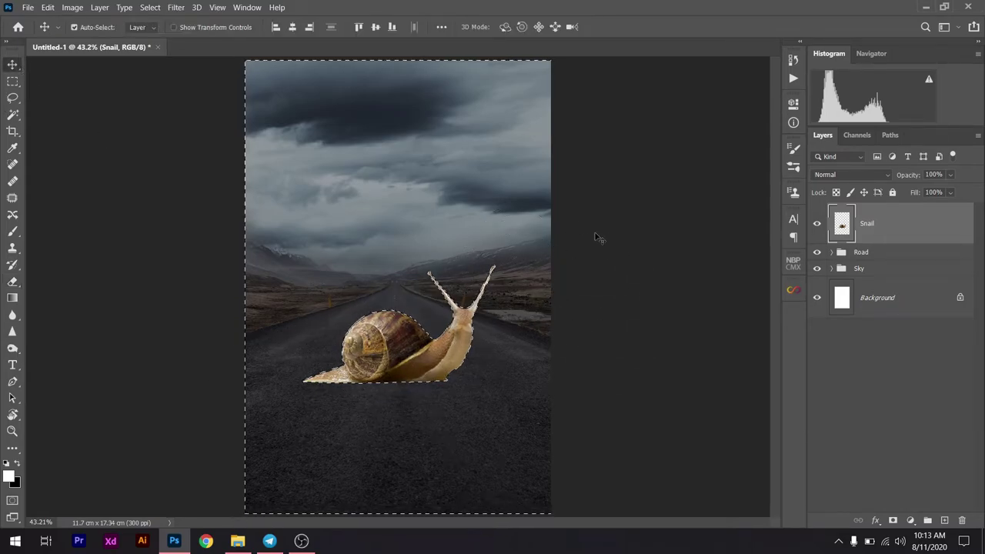
key(ctrl+d)
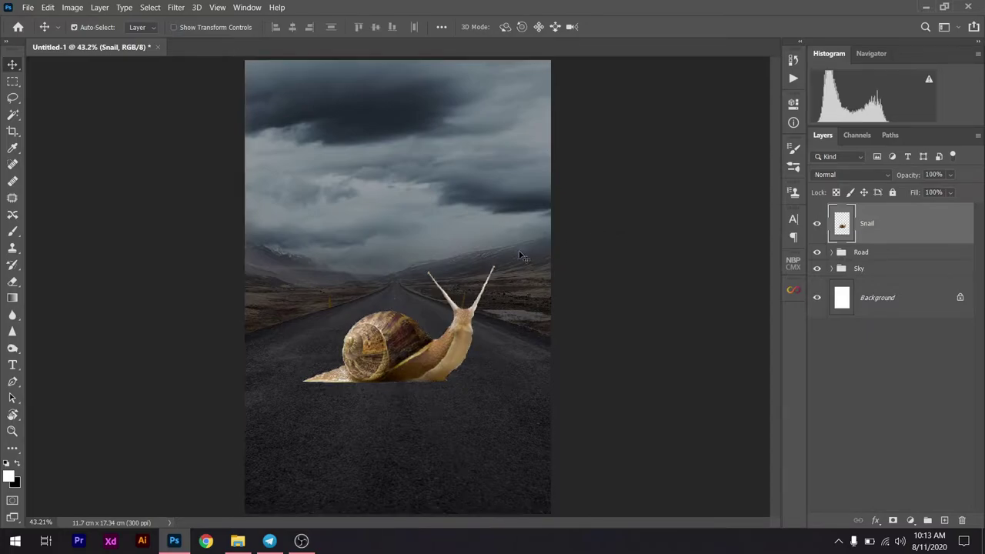
Zoom in on the snail and touch up its edges with a smaller eraser
key(ctrl+minus)
scroll(507, 263, down, 1)
scroll(455, 374, up, 4)
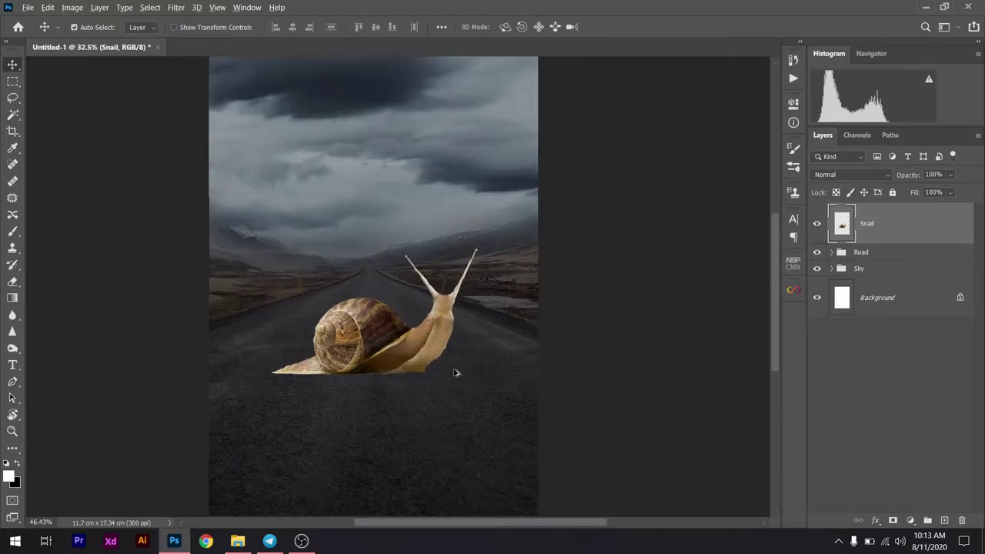
scroll(433, 369, up, 2)
scroll(433, 367, up, 3)
scroll(433, 367, up, 3)
scroll(432, 367, up, 3)
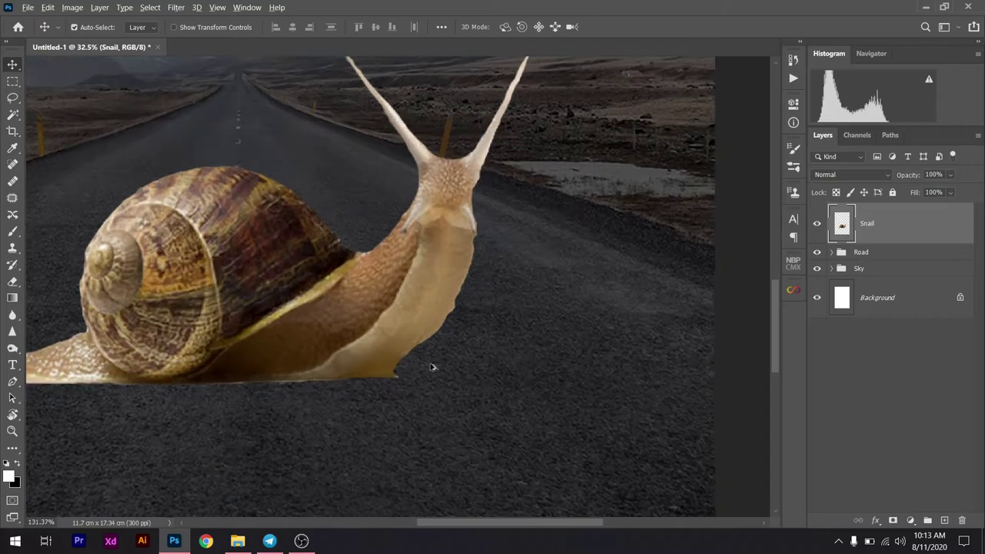
scroll(433, 367, up, 3)
scroll(432, 367, up, 3)
scroll(432, 367, up, 2)
scroll(433, 367, down, 2)
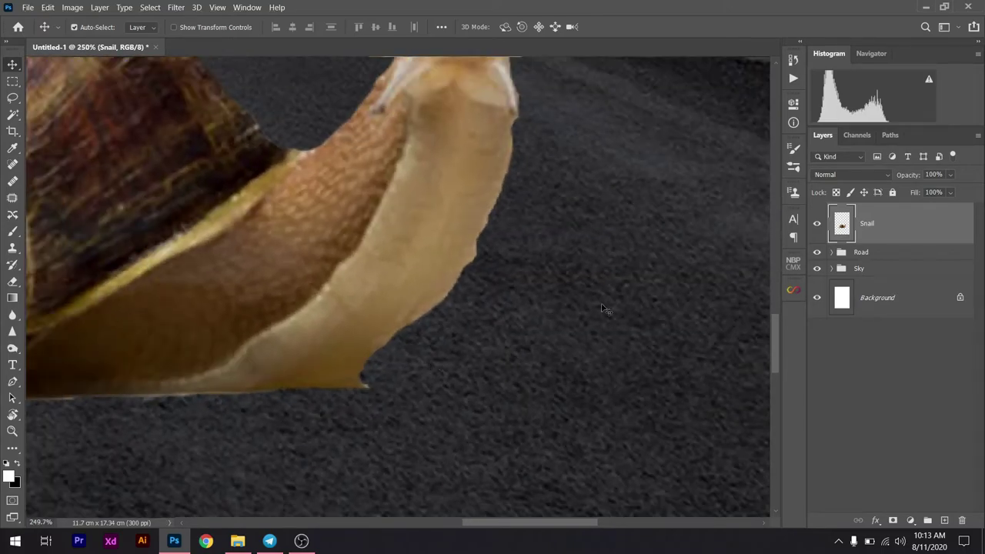
key(e)
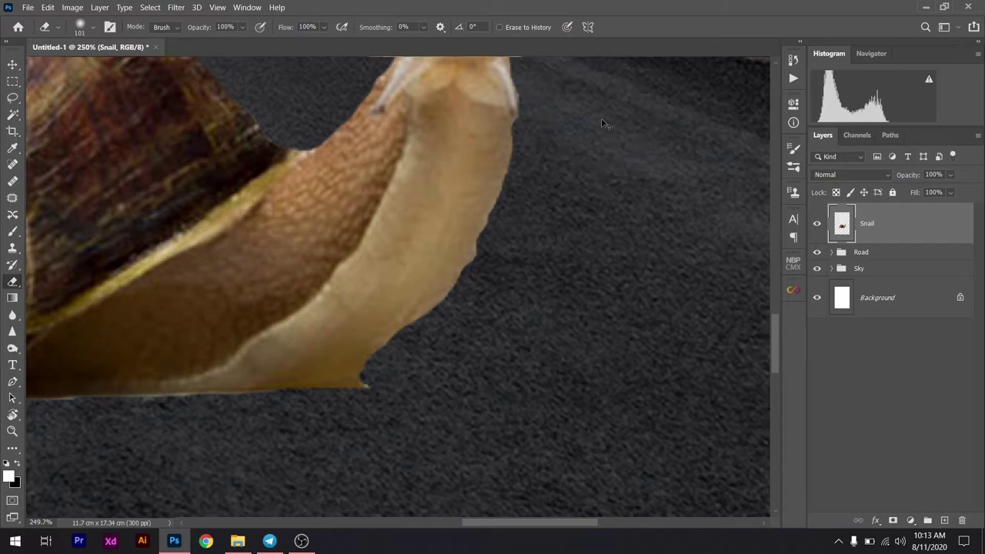
key(ctrl+0)
click(17, 64)
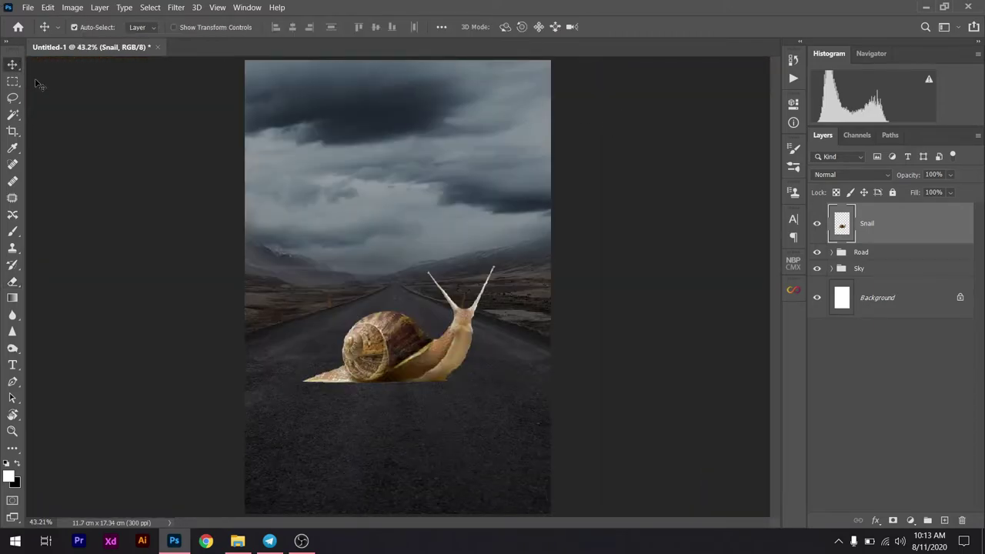
Nudge the snail slightly lower on the road with Free Transform
scroll(526, 321, down, 1)
scroll(437, 339, up, 1)
key(ctrl+t)
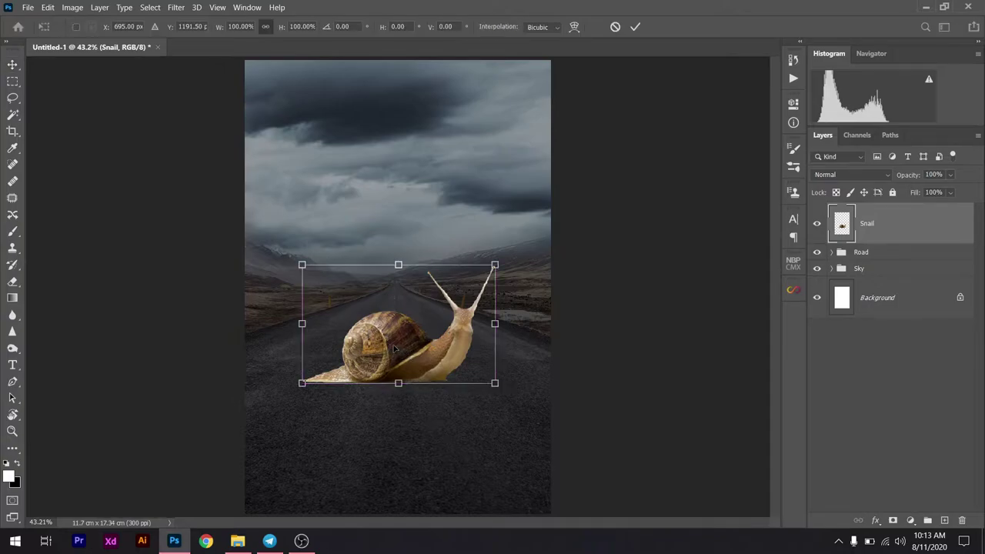
drag(389, 343, 392, 357)
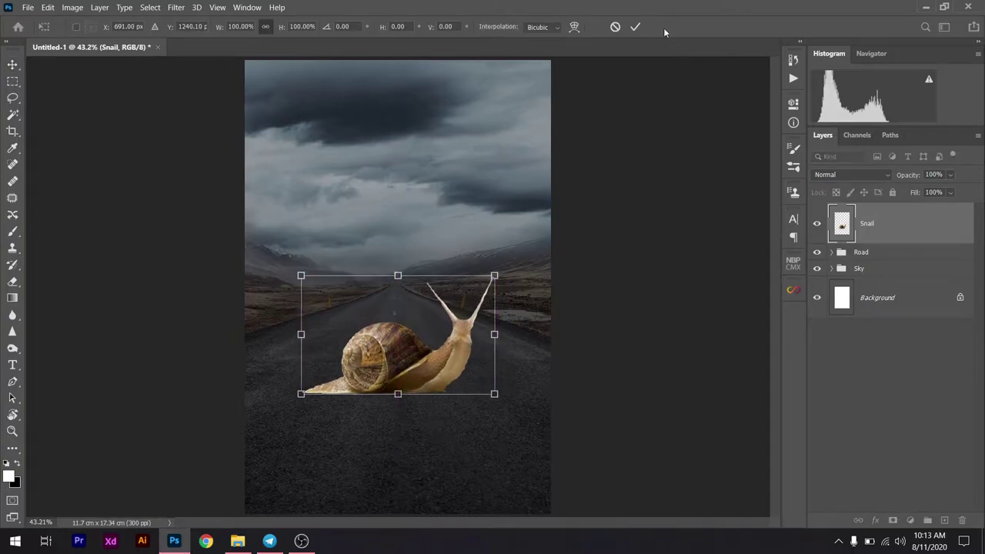
click(635, 29)
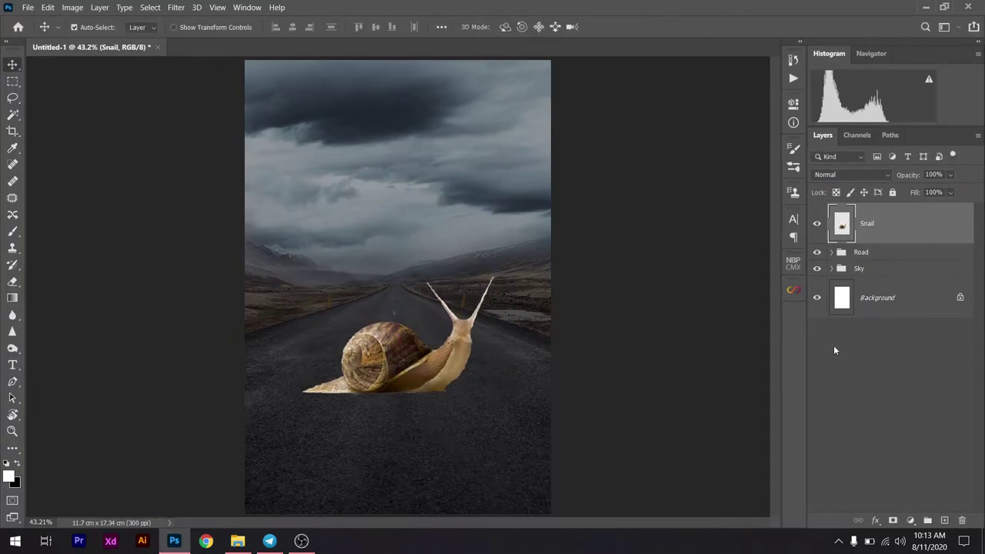
Paint the Road Hue/Saturation mask with a soft 549 px, 26% brush to brighten around the snail
click(833, 253)
click(912, 285)
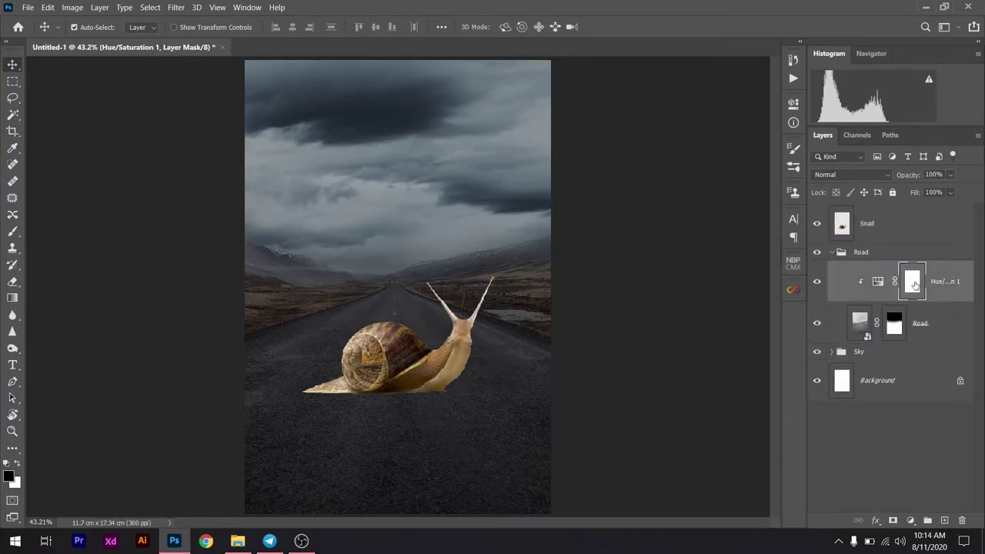
key(b)
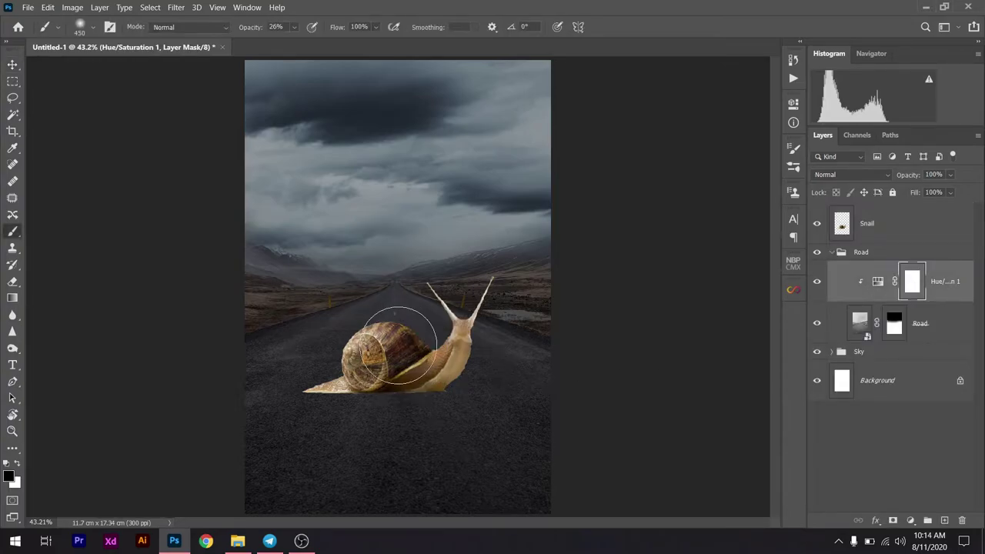
right_click(415, 346)
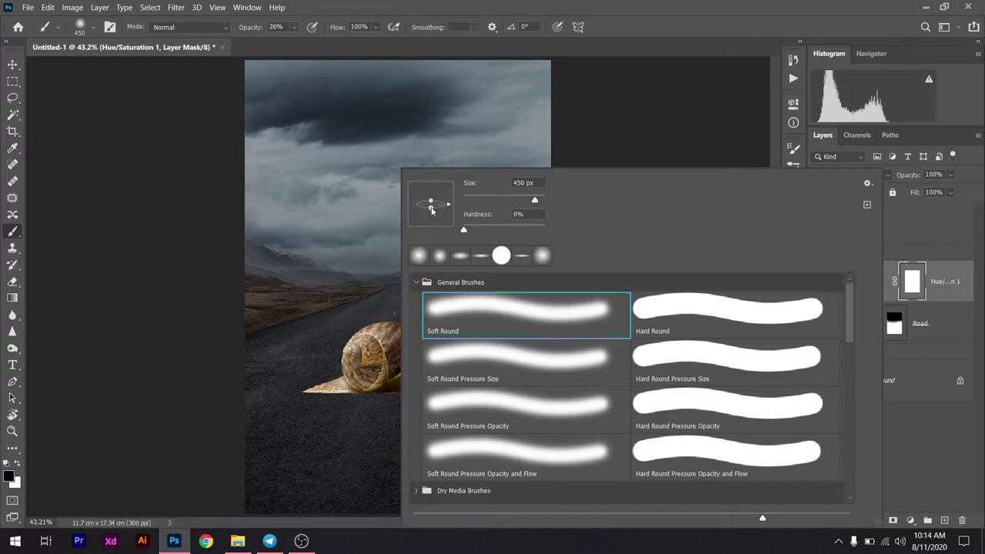
key(Escape)
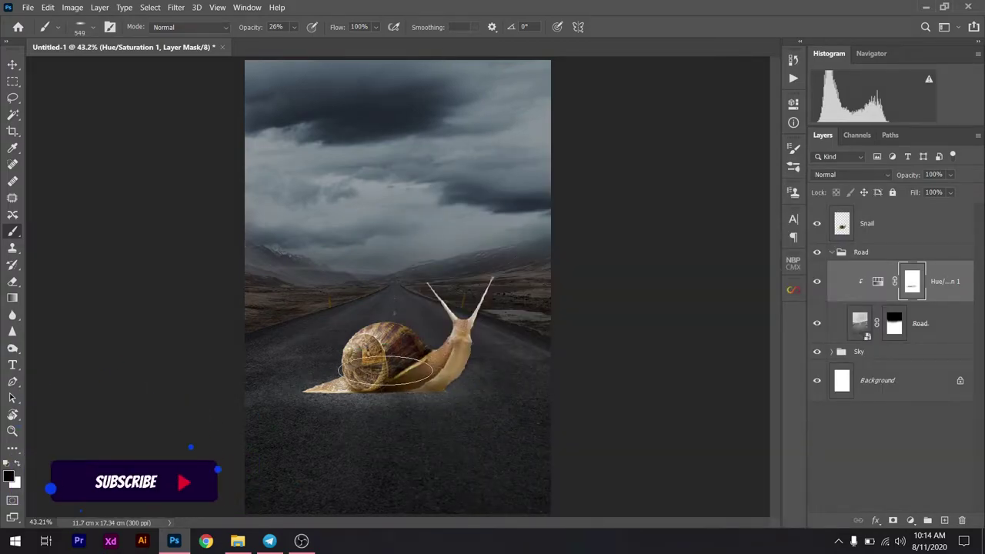
drag(315, 395, 362, 403)
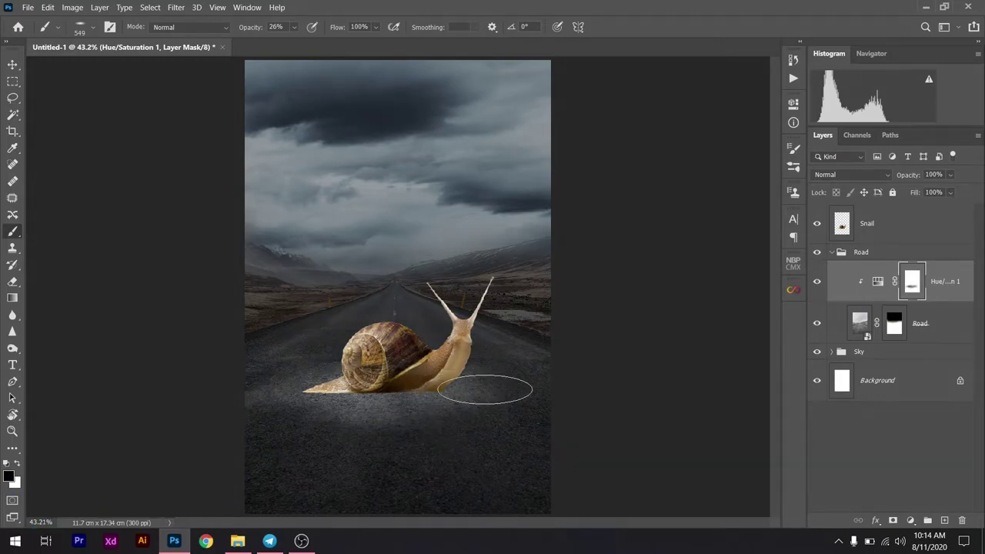
key(v)
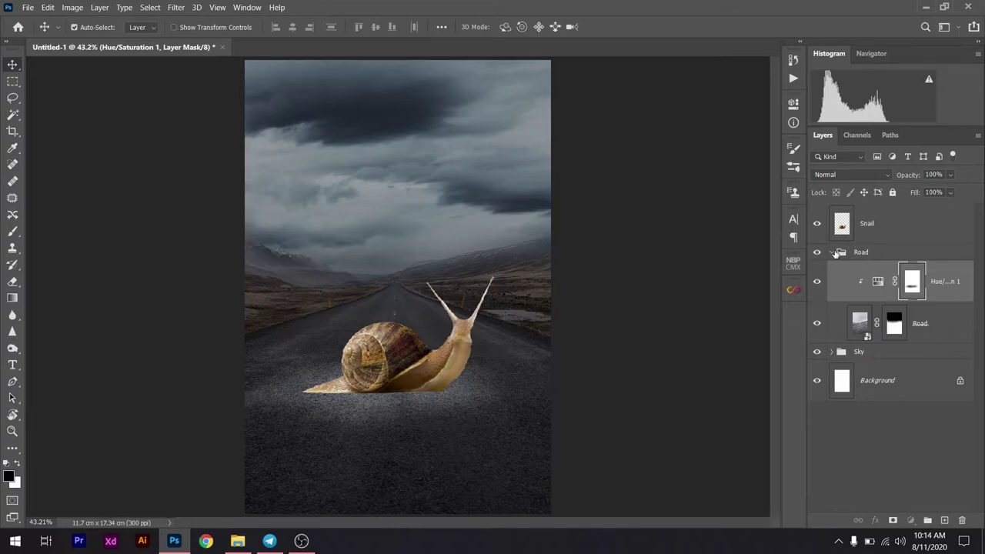
click(833, 252)
click(880, 226)
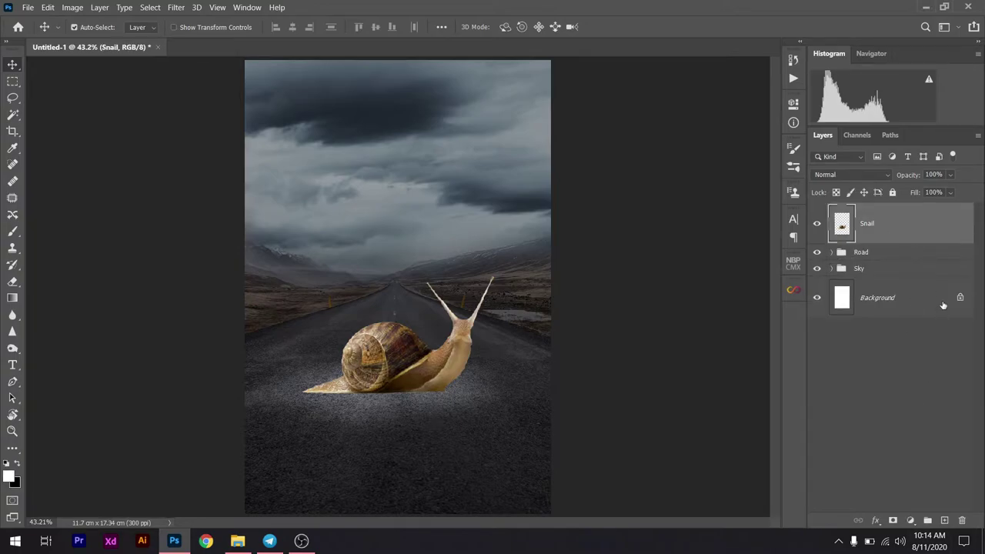
Create a new layer above the Road group and set a small brush, zoomed in on the snail
click(932, 258)
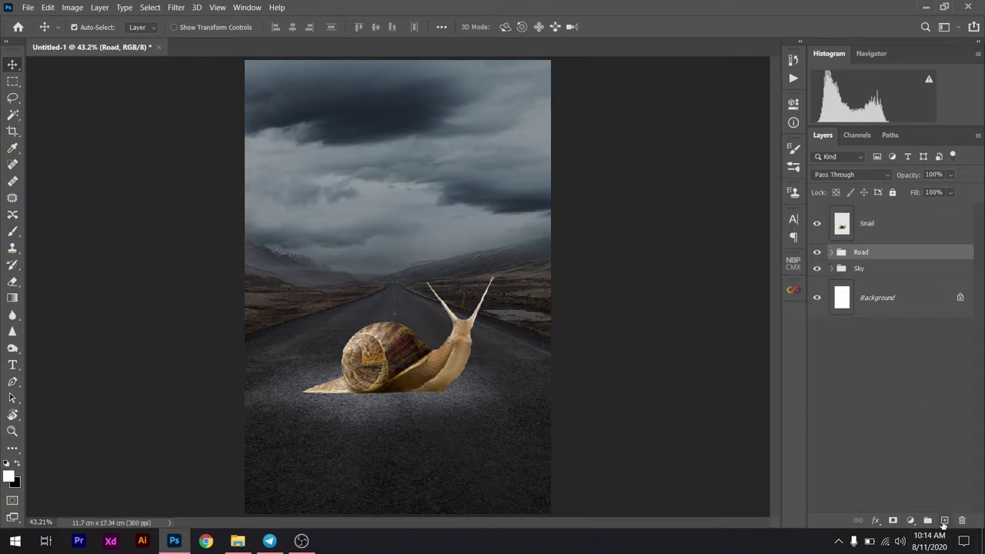
click(944, 520)
key(b)
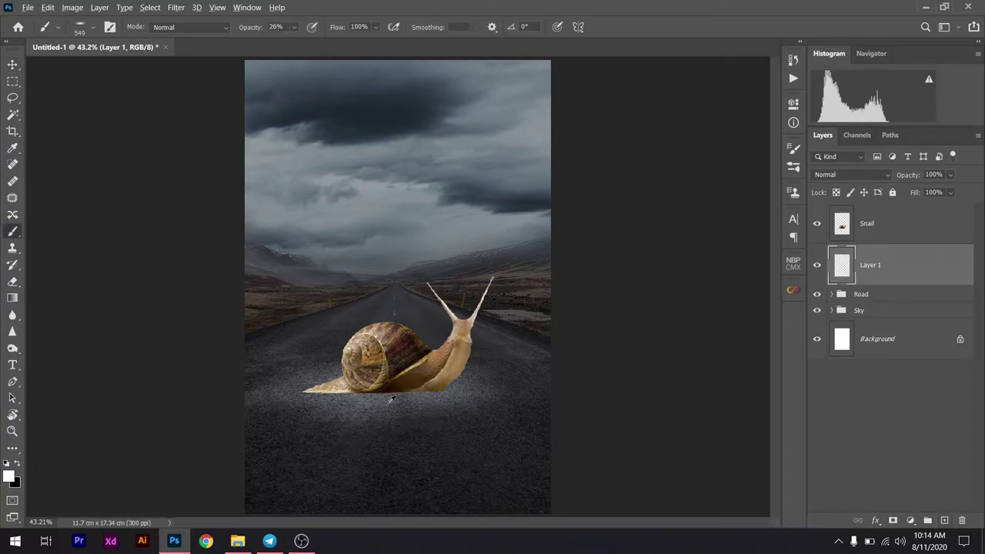
scroll(392, 397, up, 3)
scroll(392, 397, up, 2)
scroll(392, 397, up, 2)
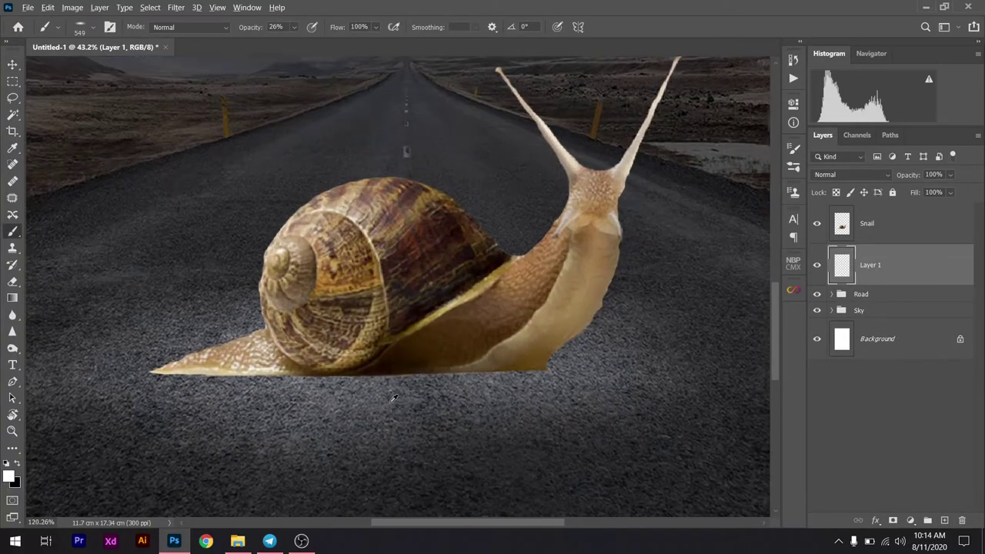
scroll(393, 398, up, 2)
scroll(393, 398, up, 2)
mouse_move(393, 398)
mouse_down()
mouse_move(360, 380)
mouse_move(414, 373)
mouse_up()
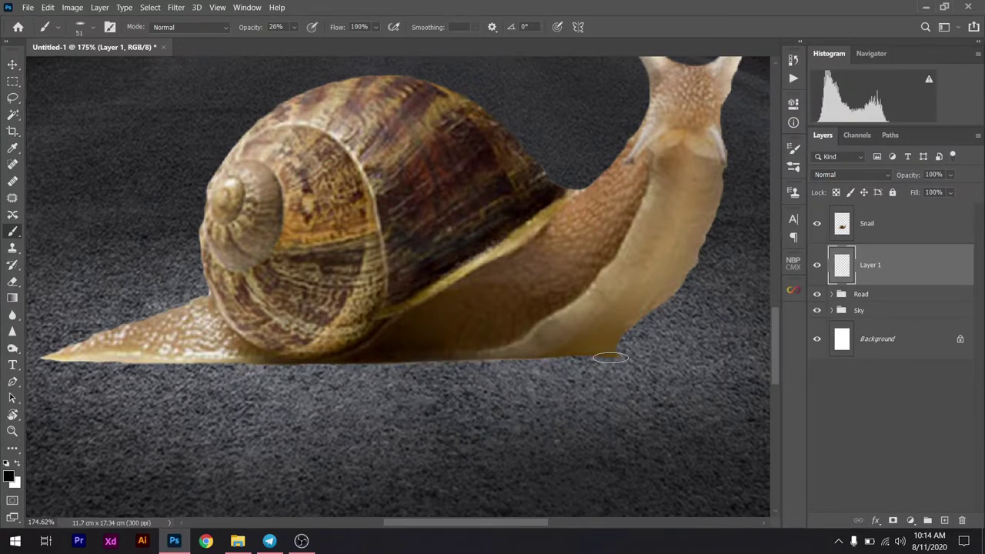
Paint a soft black contact shadow under the snail with a flattened elliptical brush tip
mouse_move(610, 358)
mouse_down()
mouse_move(113, 373)
mouse_move(111, 358)
mouse_move(316, 370)
mouse_move(417, 355)
mouse_move(592, 362)
mouse_up()
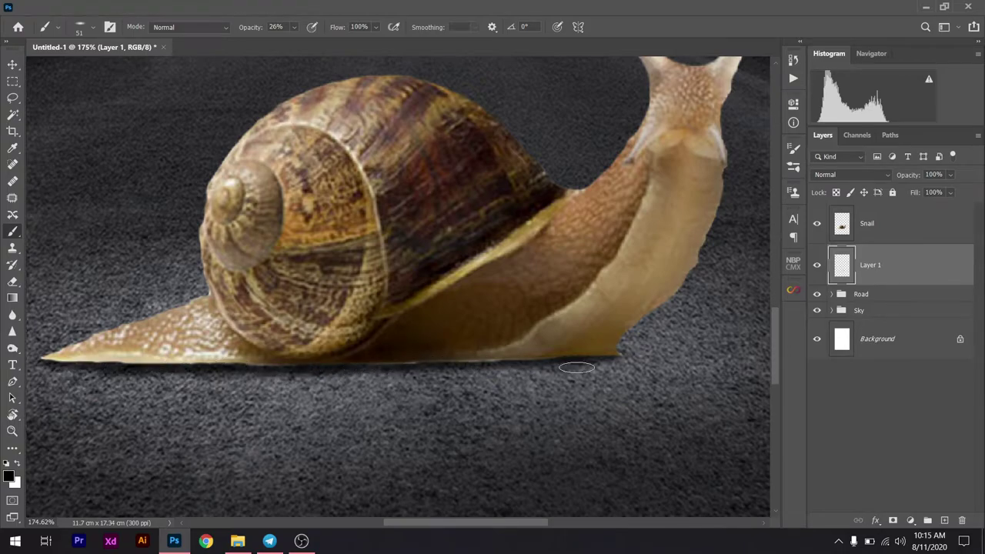
right_click(591, 363)
click(531, 222)
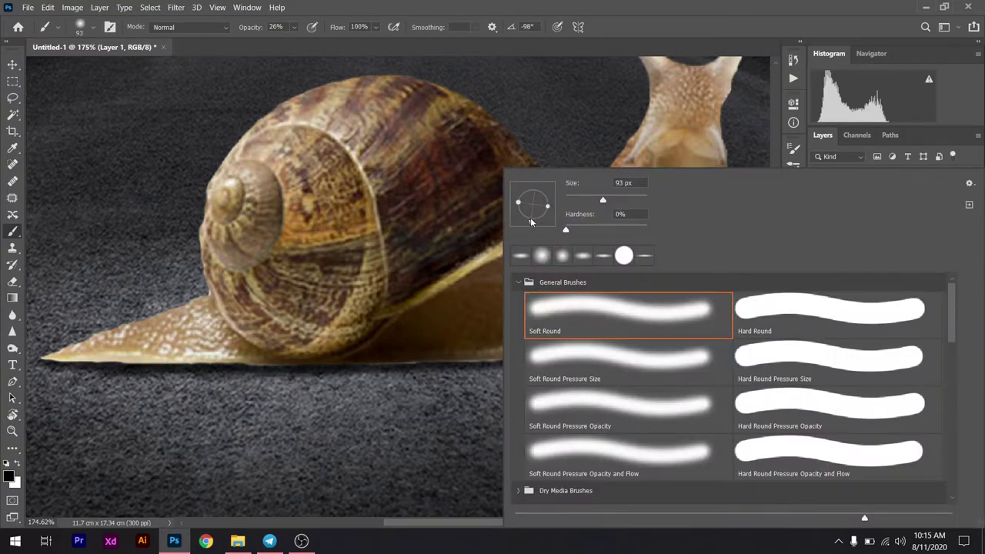
drag(556, 208, 555, 205)
key(Return)
mouse_move(616, 371)
mouse_down()
mouse_move(277, 385)
mouse_move(45, 379)
mouse_up()
key(ctrl+0)
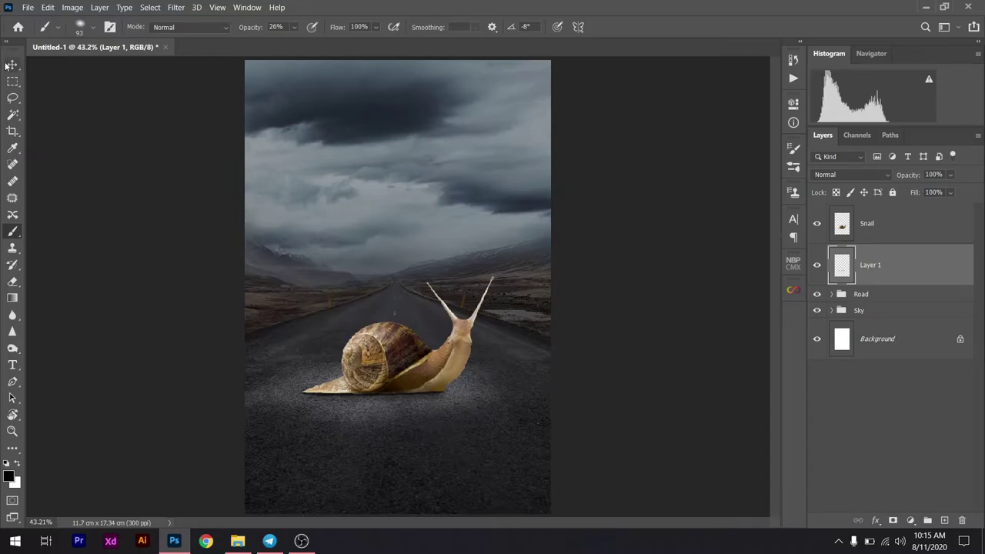
click(10, 65)
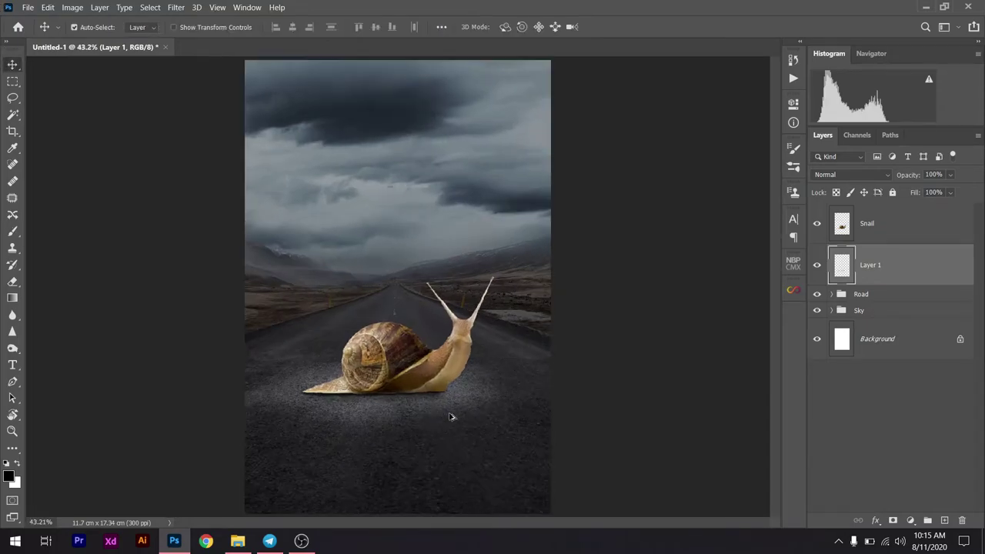
Duplicate the Snail layer, flip the copy vertically and move it below the snail
click(907, 232)
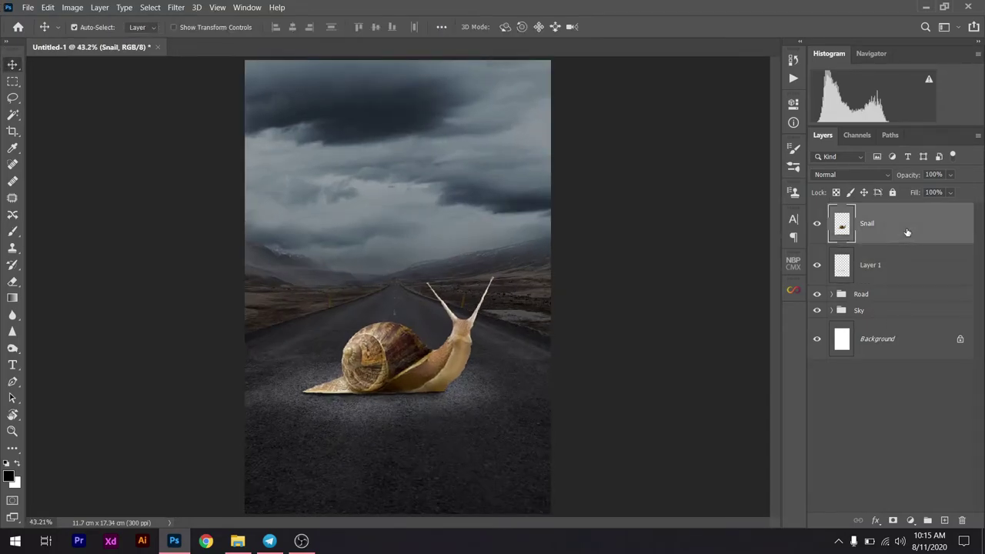
drag(907, 233, 914, 248)
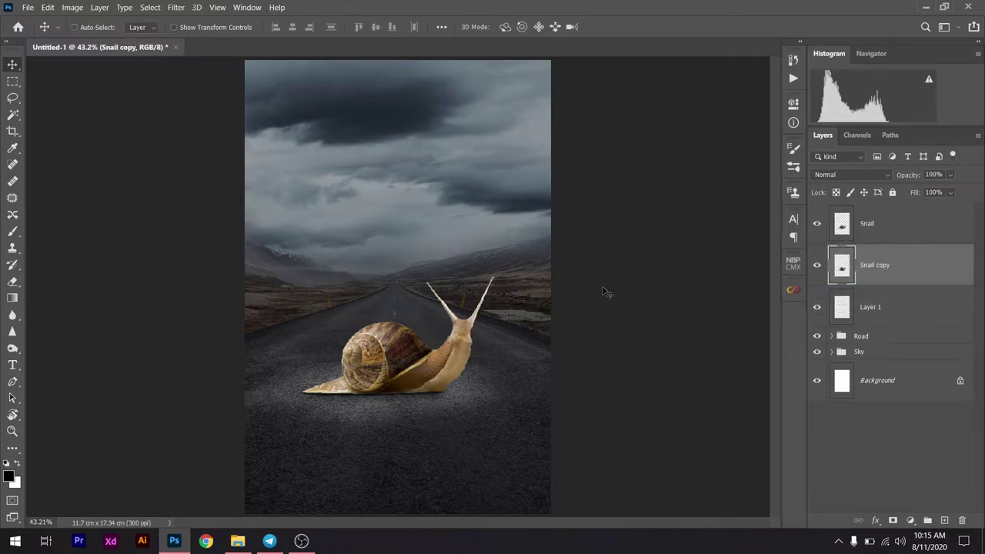
key(ctrl+t)
right_click(410, 352)
click(435, 342)
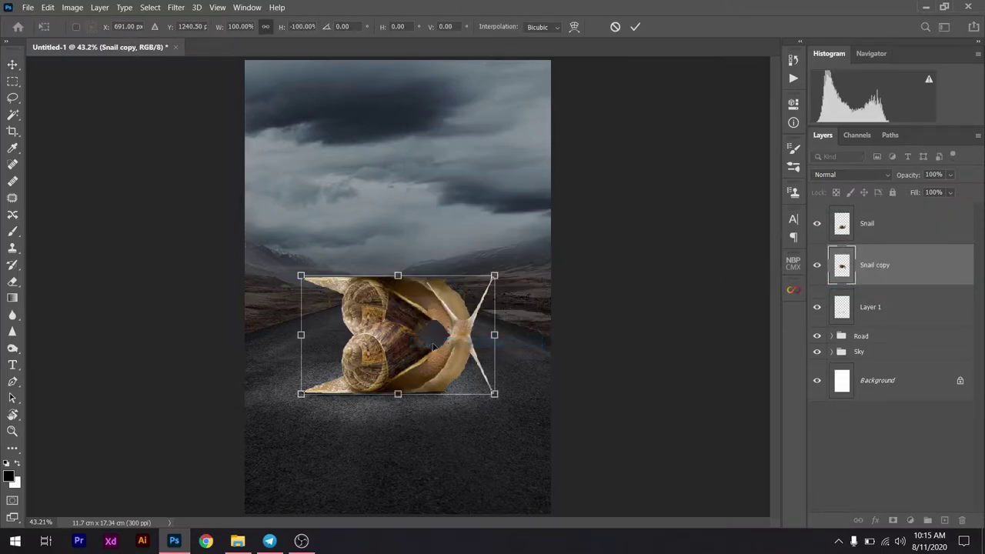
drag(394, 294, 387, 410)
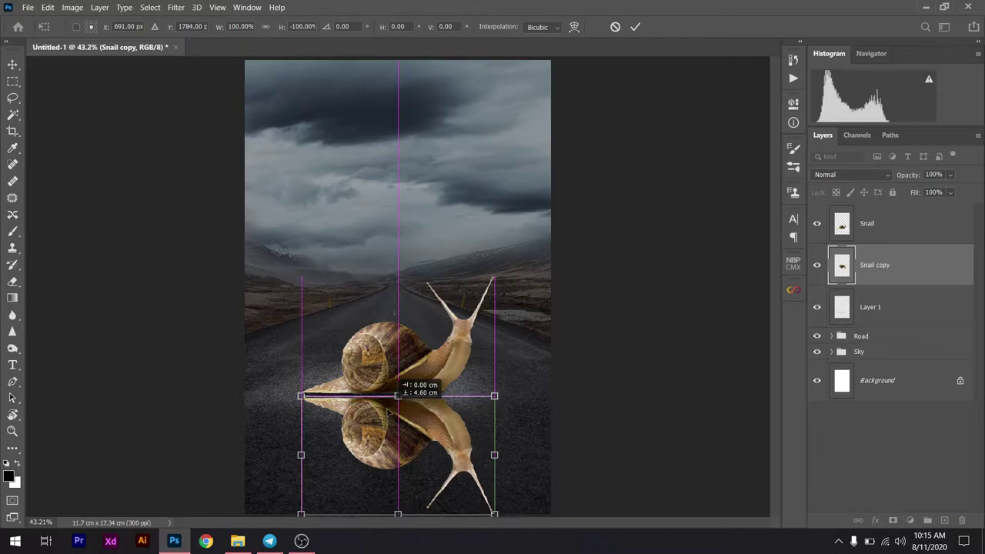
Warp the flipped copy so its top edge and left tip meet the snail's base and tail
scroll(388, 410, up, 2)
scroll(389, 410, up, 2)
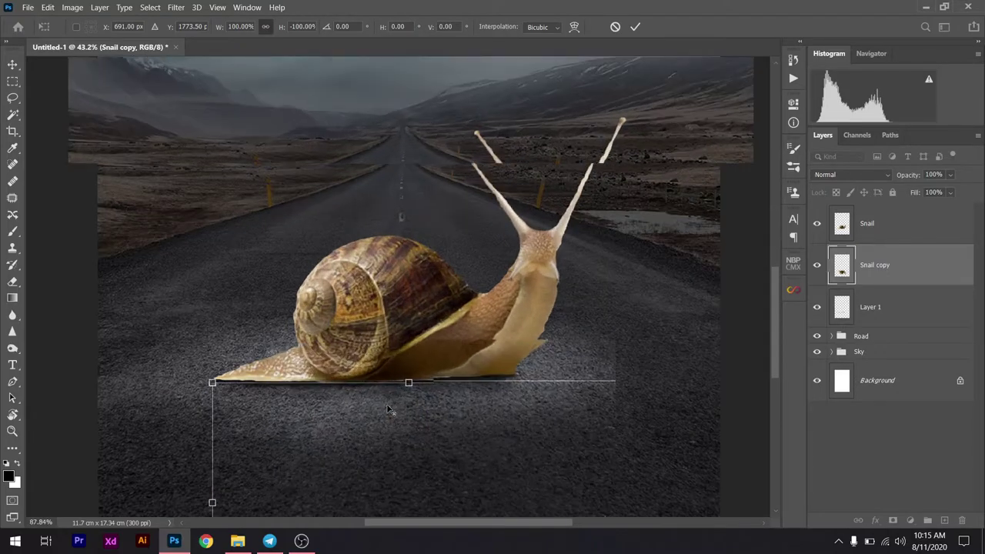
scroll(388, 410, up, 2)
scroll(388, 410, up, 2)
scroll(389, 410, up, 2)
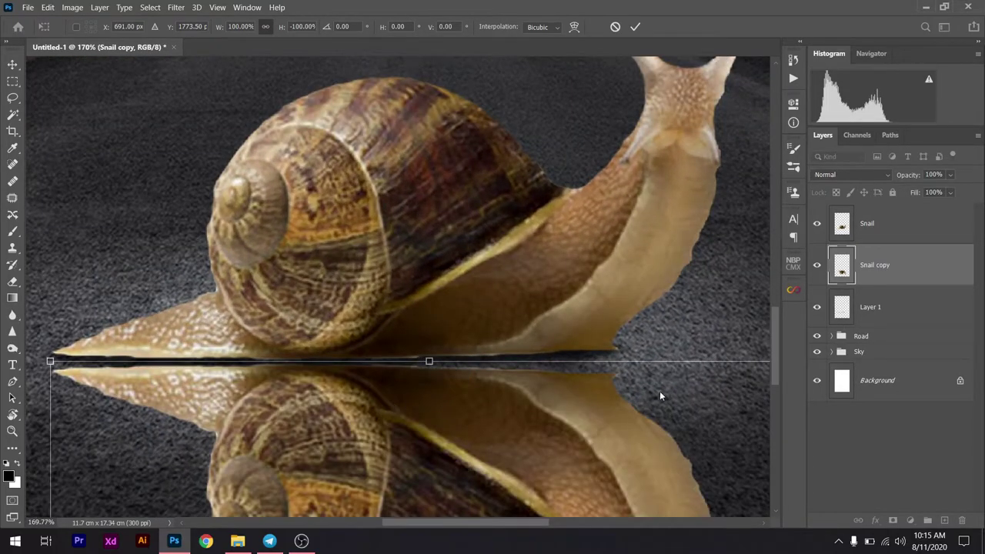
right_click(535, 419)
click(568, 267)
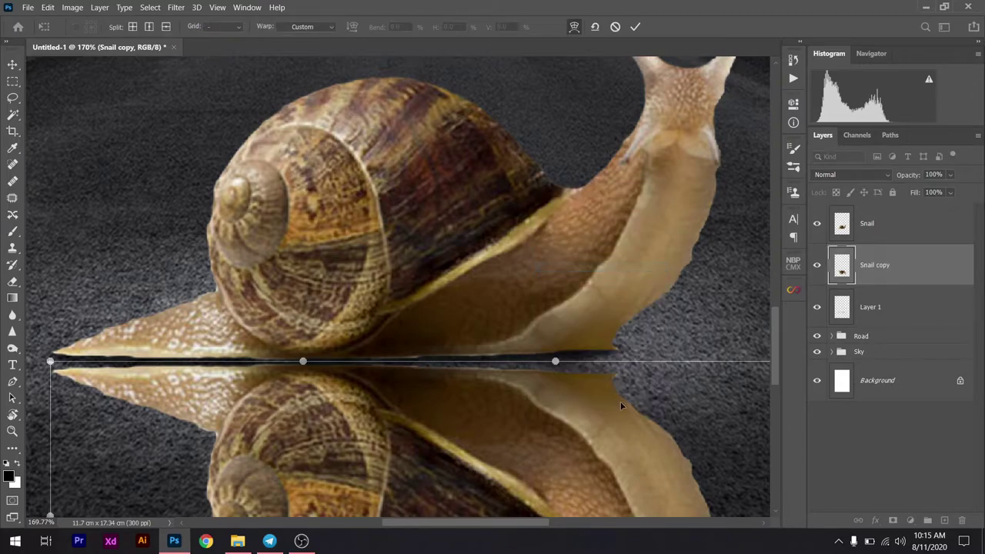
mouse_move(557, 364)
mouse_down()
mouse_move(604, 359)
mouse_move(588, 324)
mouse_move(557, 310)
mouse_up()
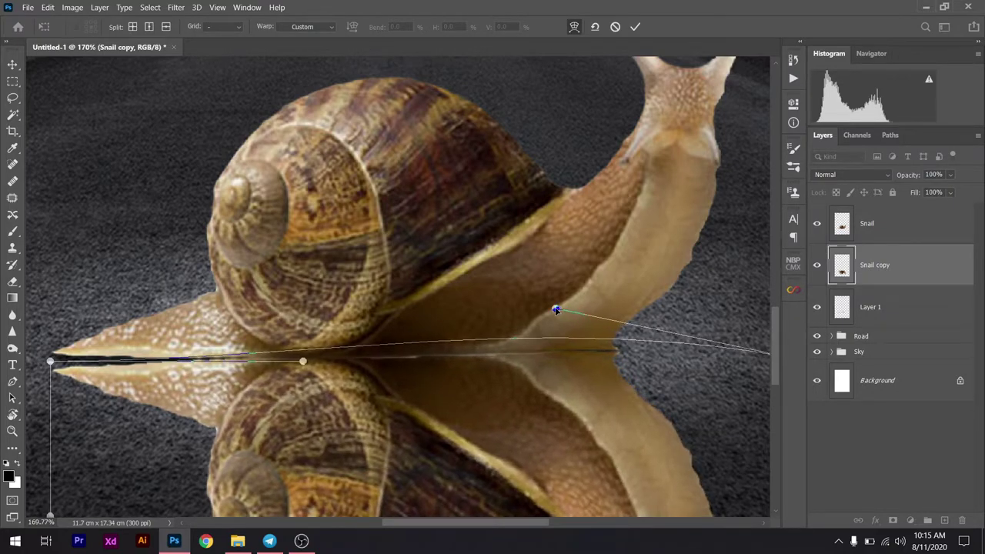
drag(49, 362, 49, 345)
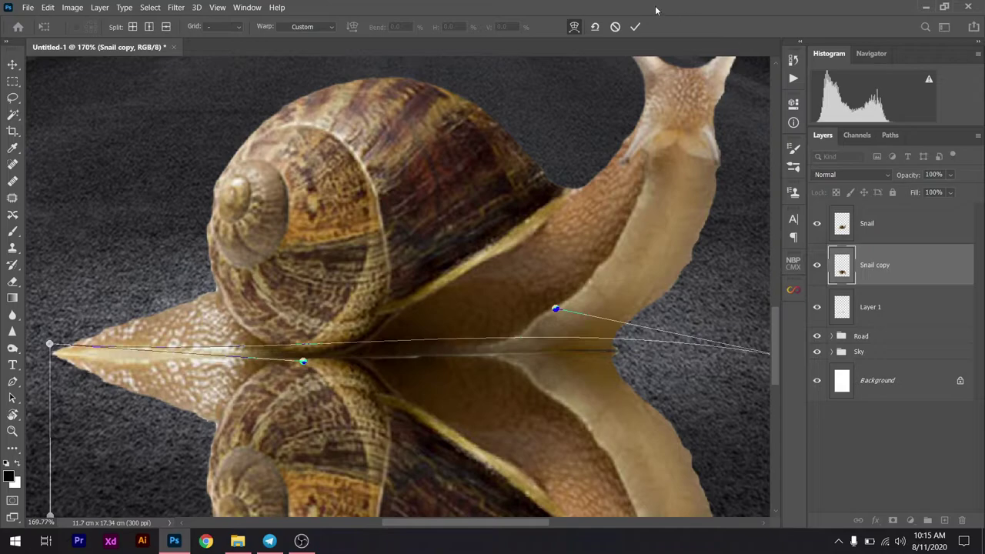
click(634, 27)
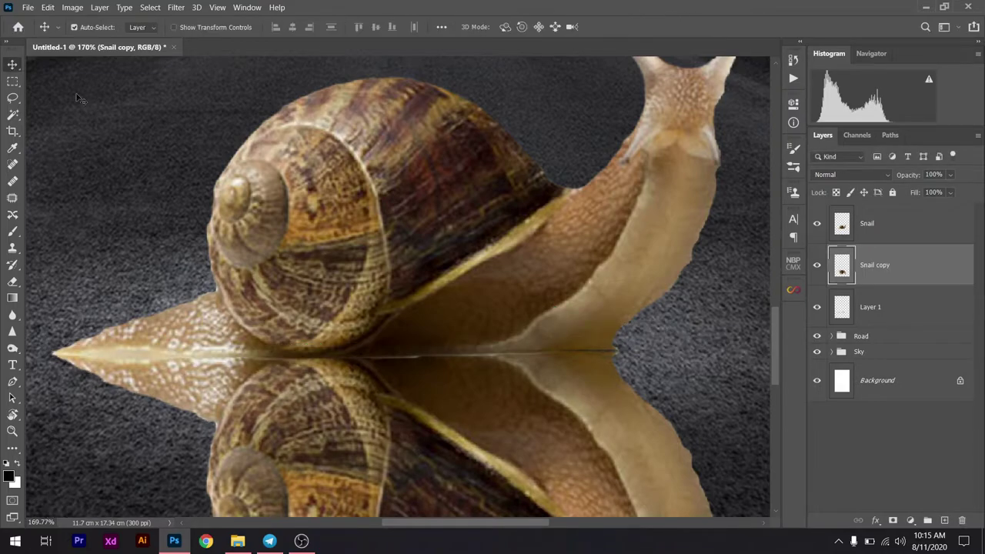
Turn the flipped snail copy solid black with a Levels adjustment
scroll(588, 305, down, 2)
scroll(589, 304, down, 3)
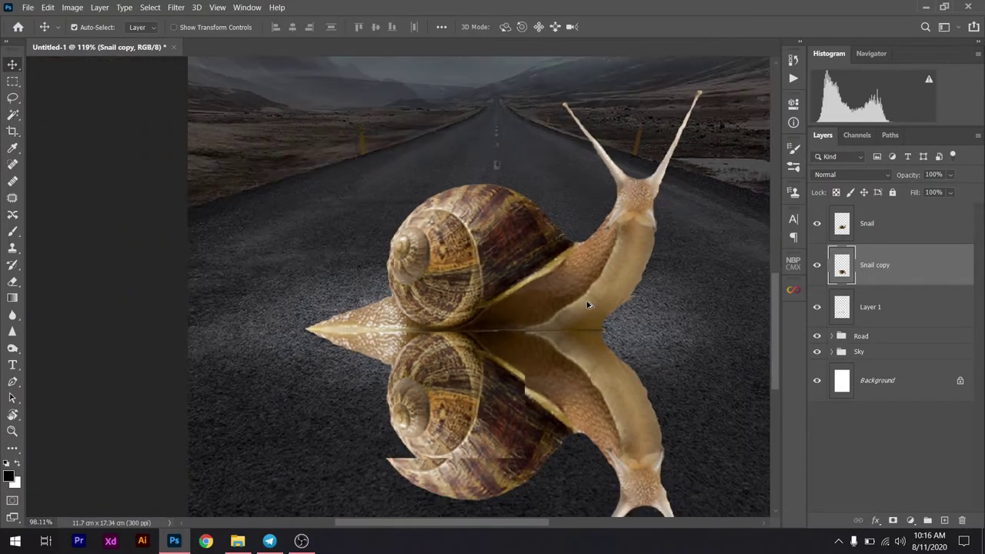
scroll(588, 305, down, 1)
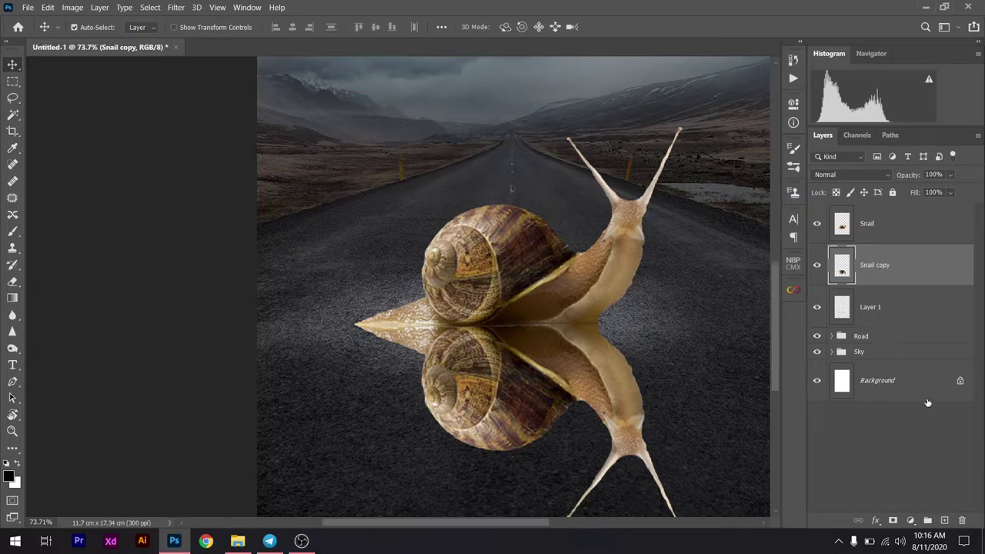
key(ctrl+l)
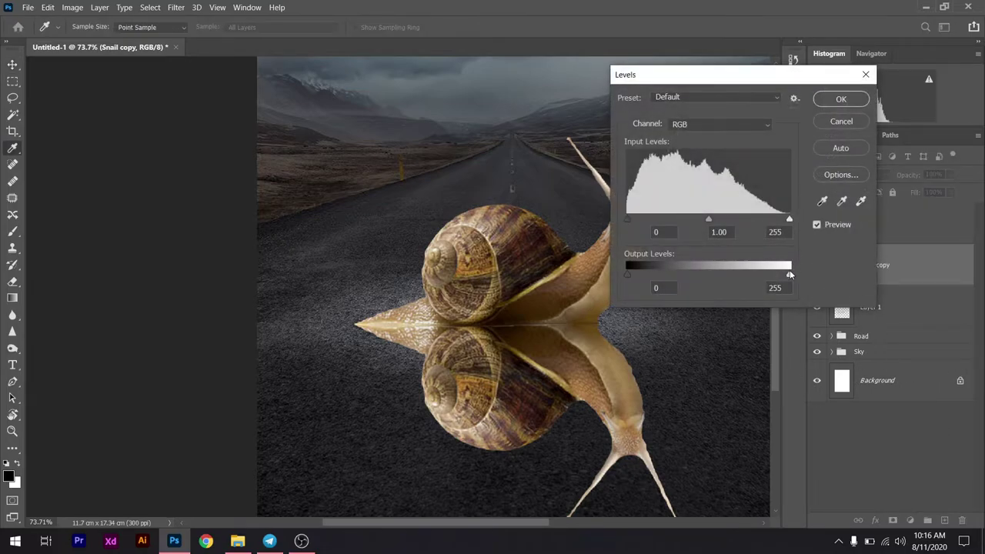
drag(790, 275, 564, 261)
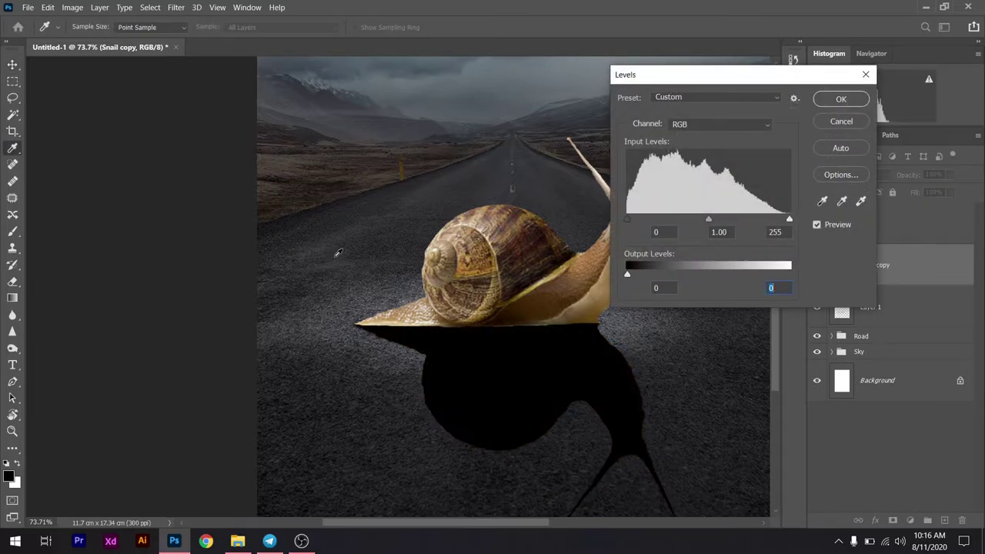
click(841, 99)
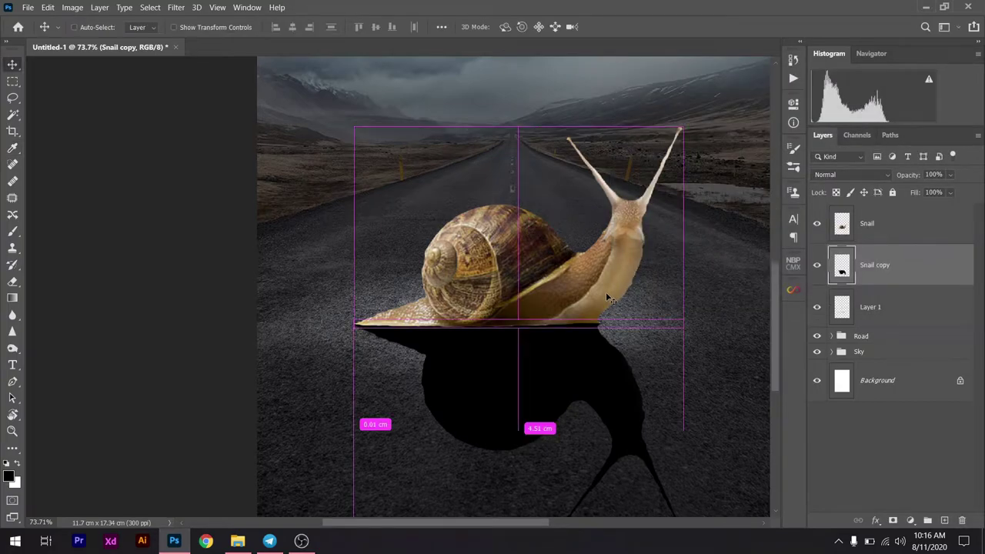
Skew and shorten the black shadow so it slants toward the lower right
key(ctrl+0)
key(ctrl+t)
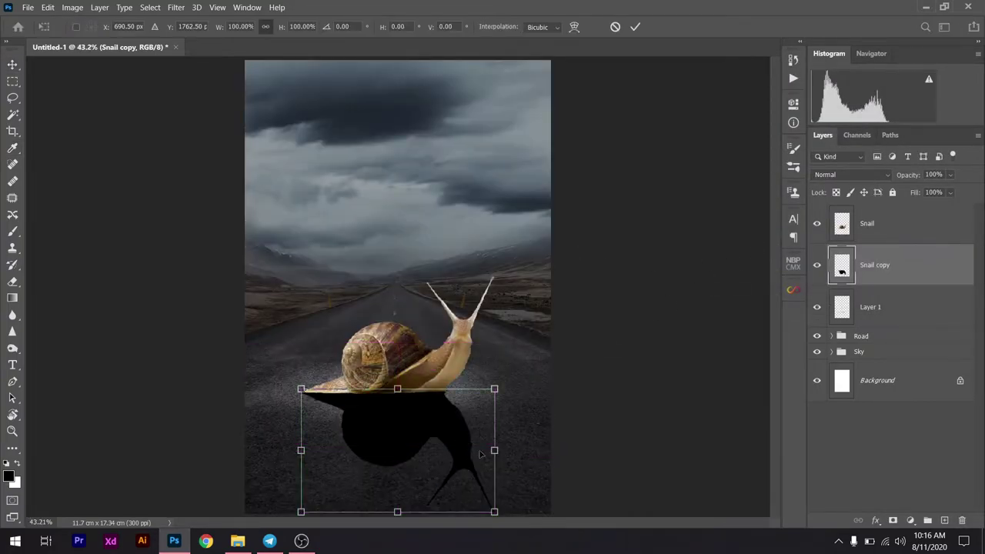
drag(397, 512, 417, 483)
click(635, 27)
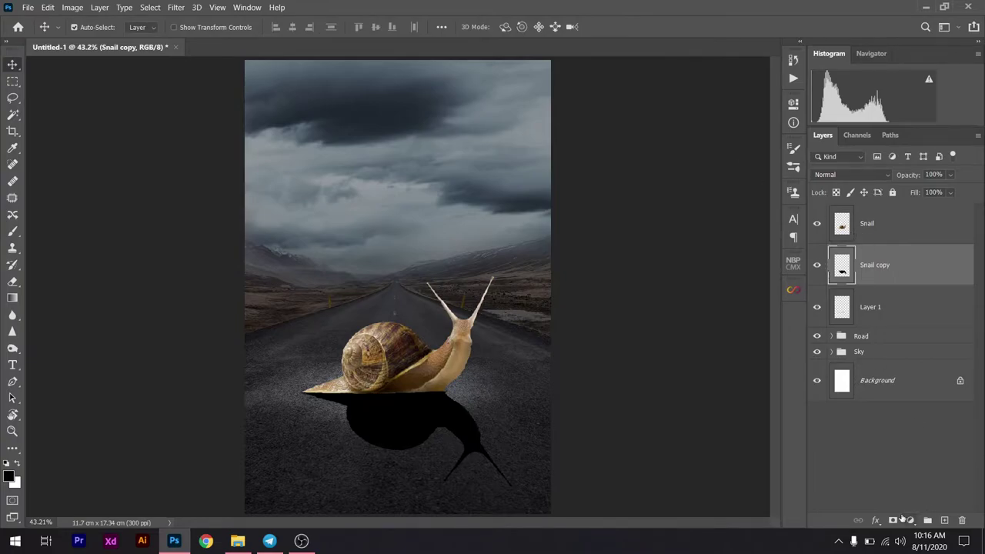
Add a layer mask to Snail copy with a gradient fading the shadow toward the bottom
click(893, 520)
key(g)
drag(477, 477, 398, 420)
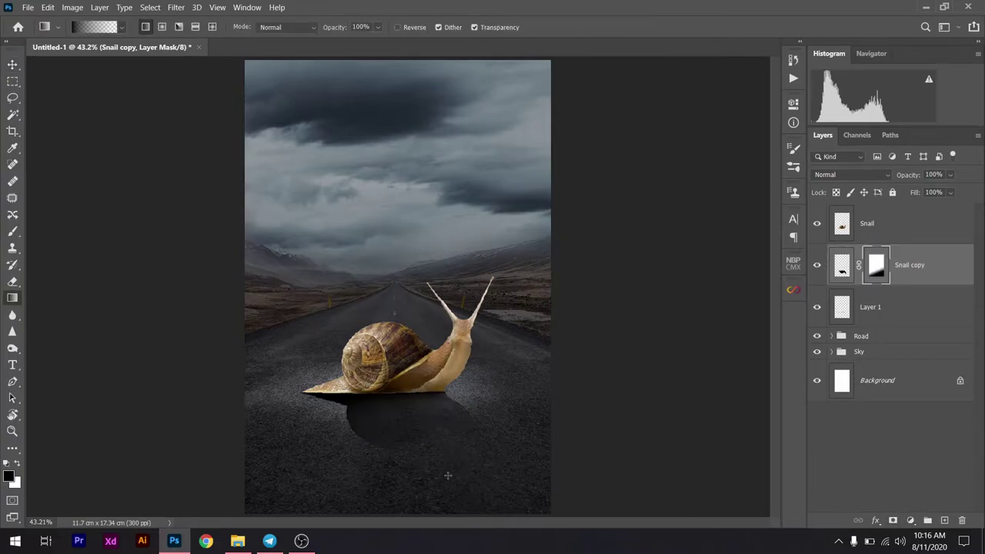
mouse_move(406, 363)
mouse_down()
mouse_move(462, 484)
mouse_move(447, 479)
mouse_up()
Check the brush presets, then target the shadow layer's pixels instead of its mask
key(b)
right_click(421, 218)
key(Escape)
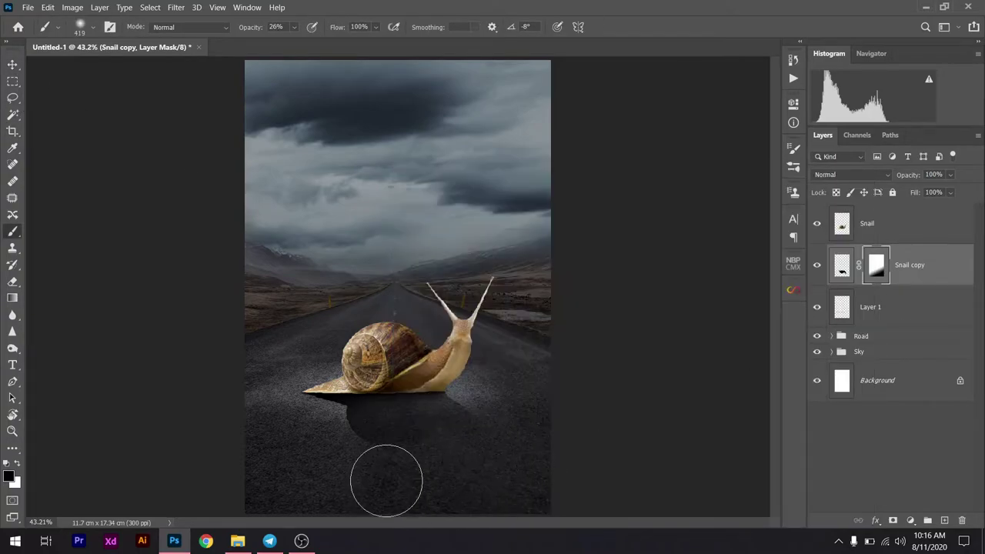
click(844, 268)
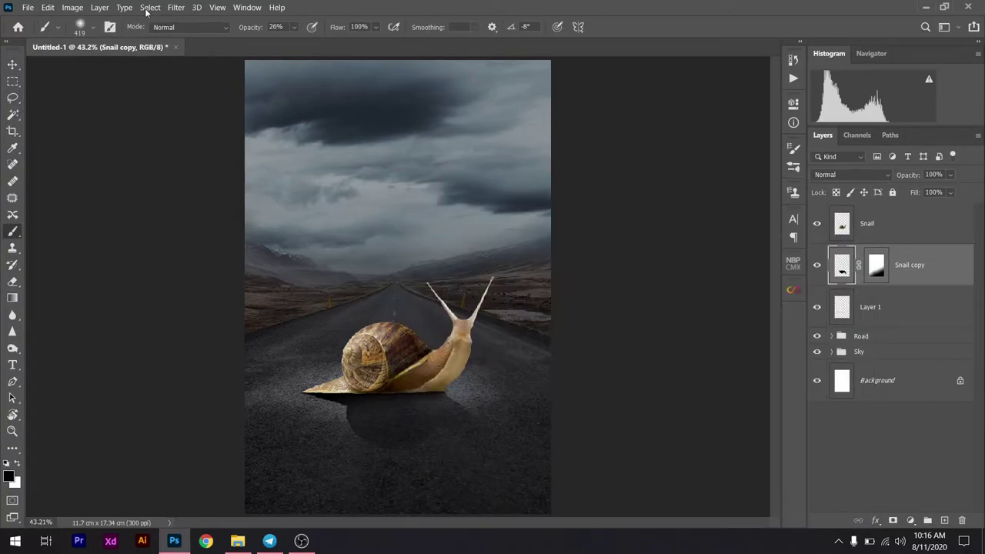
click(149, 7)
click(190, 5)
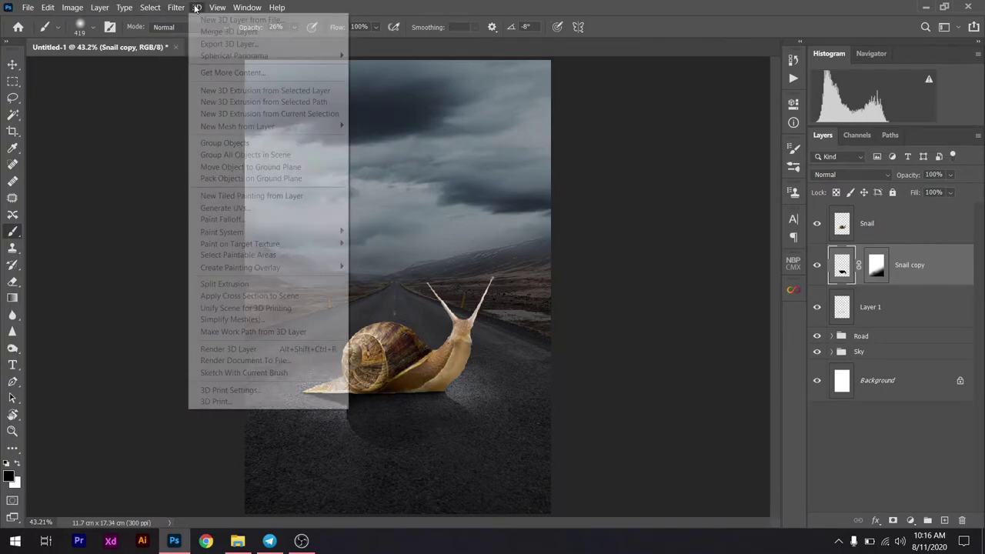
mouse_move(183, 144)
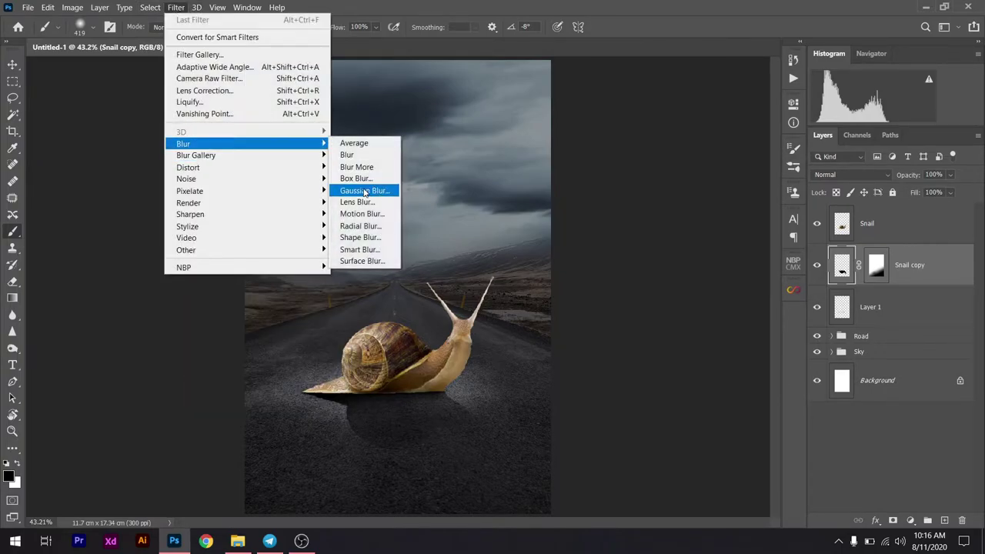
Soften the black shadow with a Gaussian Blur of about 13.9 px
click(362, 190)
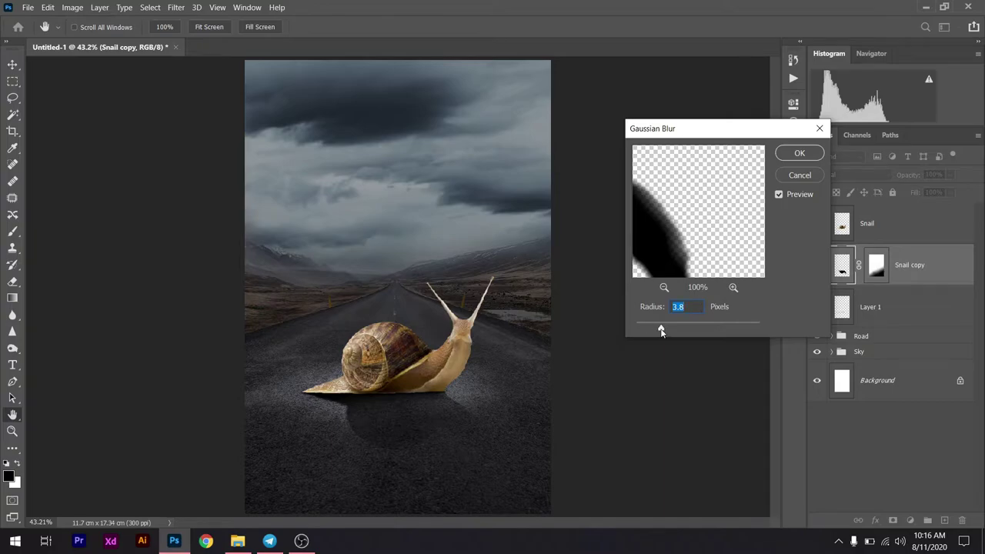
drag(681, 329, 688, 329)
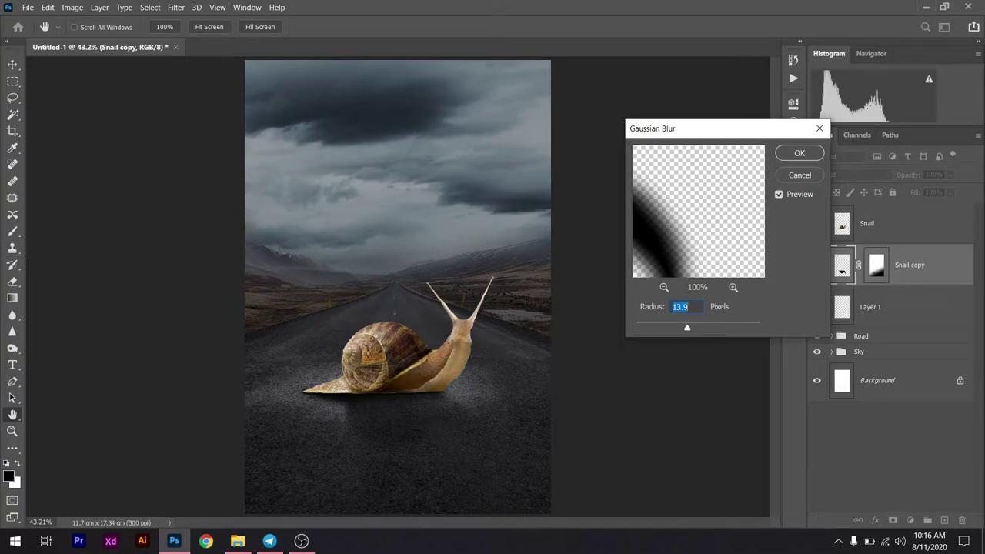
click(799, 153)
Select the shadow's mask, then nudge the shadow slightly to the right with the Move tool
key(b)
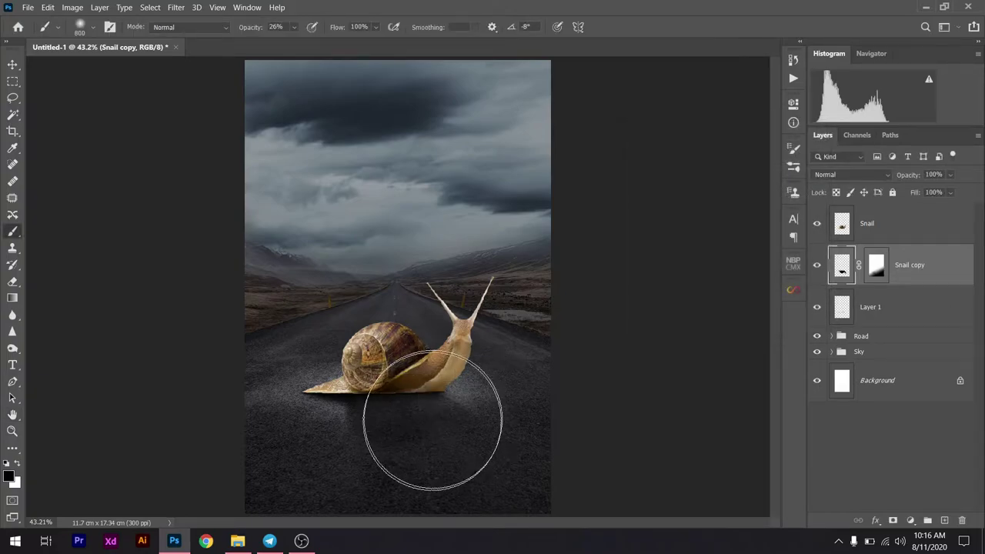
click(877, 265)
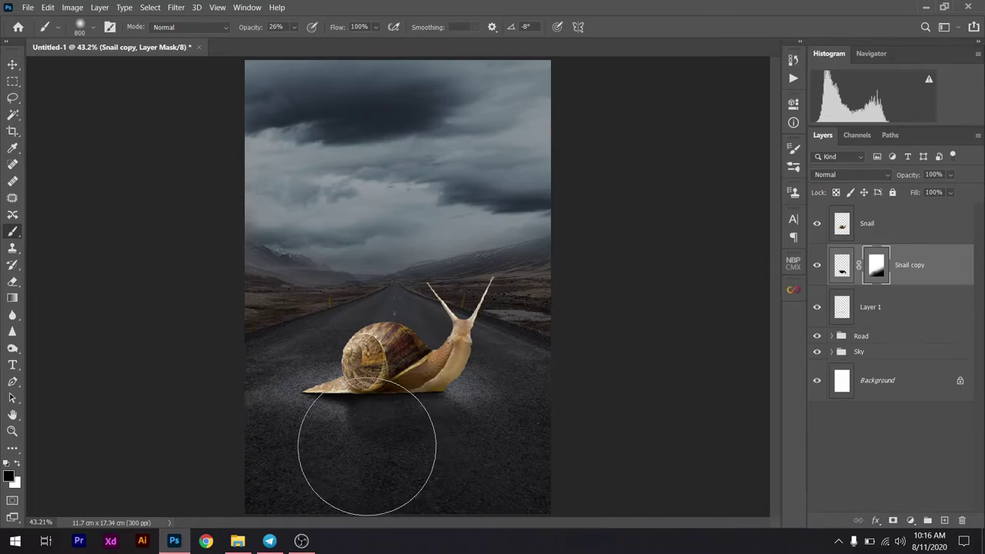
click(17, 65)
drag(429, 241, 432, 241)
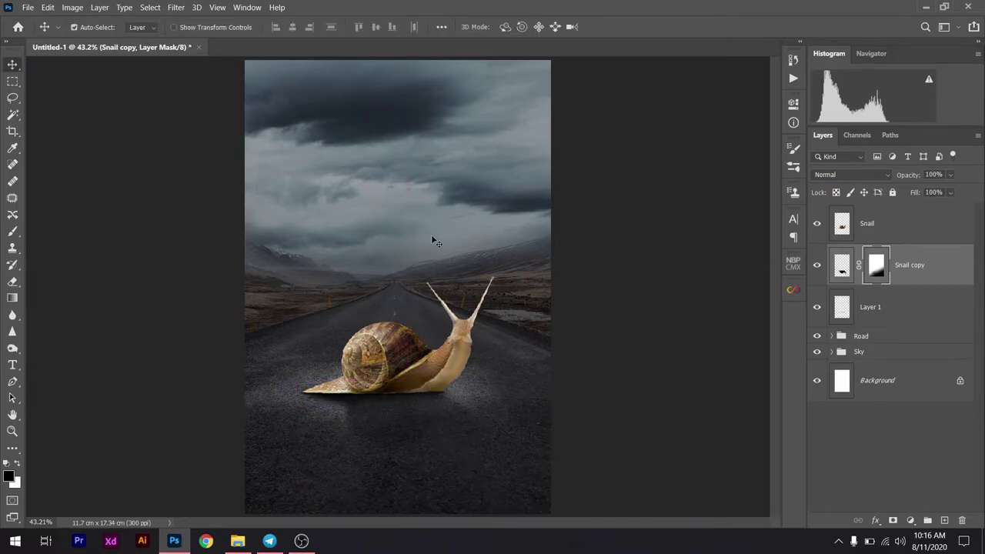
Clip a Hue/Saturation adjustment to the Snail layer with Saturation -12 and Lightness -58
click(898, 224)
click(910, 520)
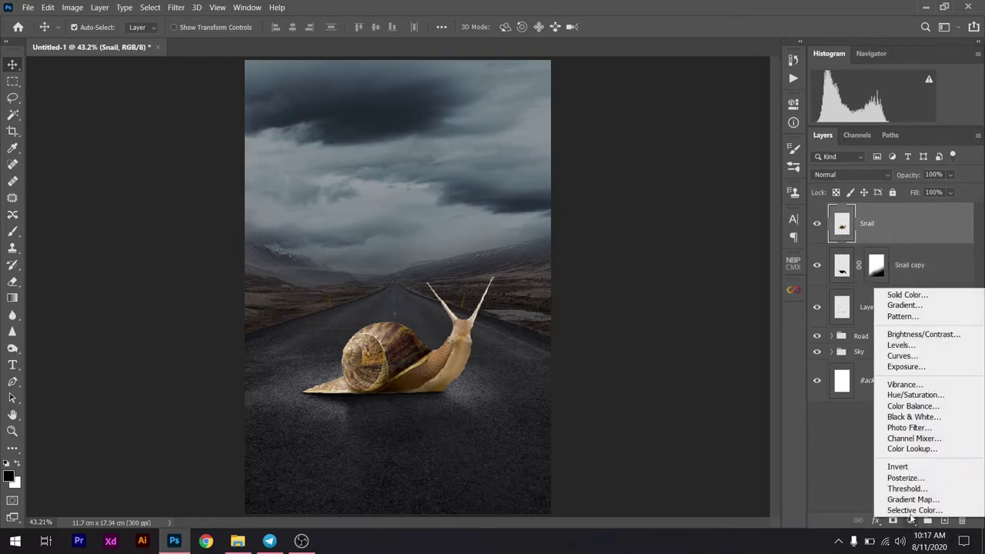
click(897, 395)
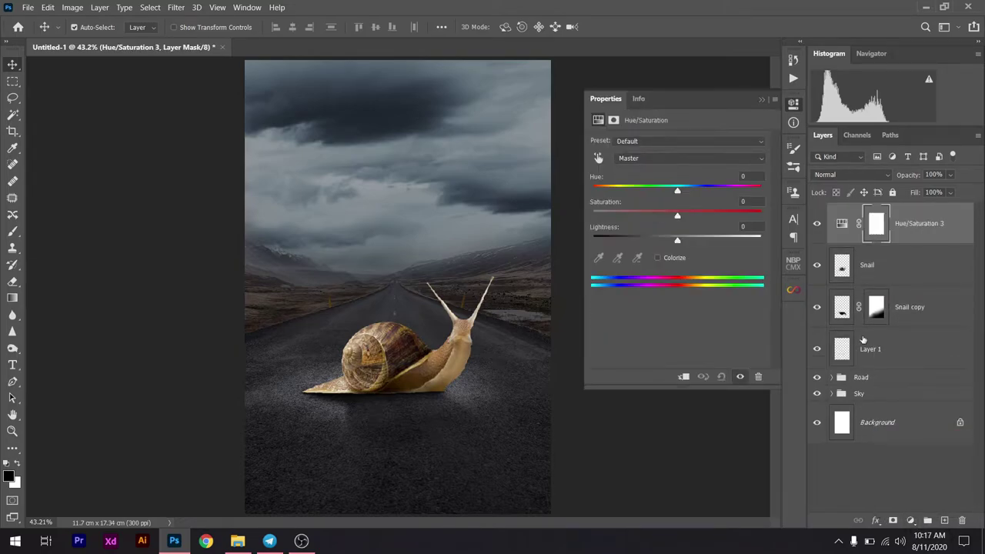
click(684, 377)
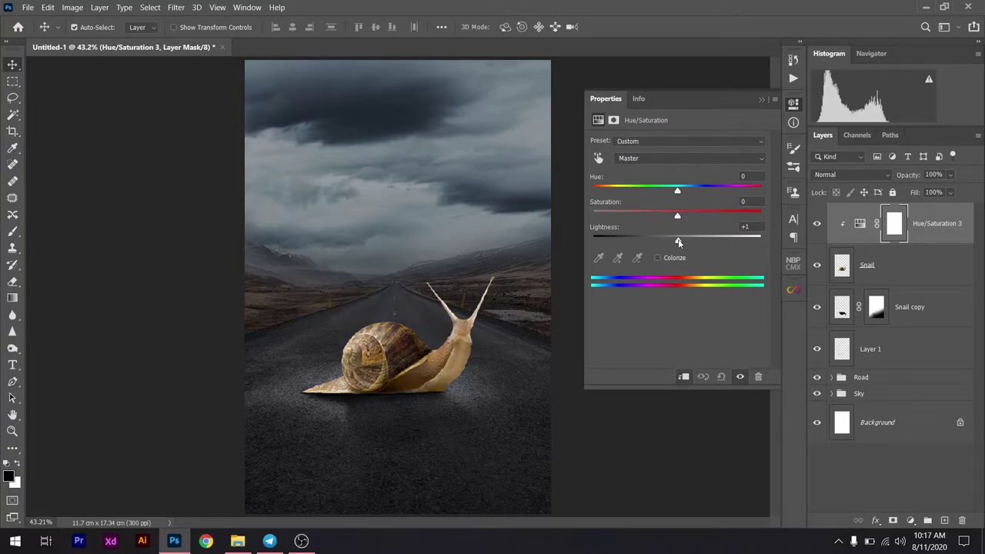
drag(677, 243, 643, 242)
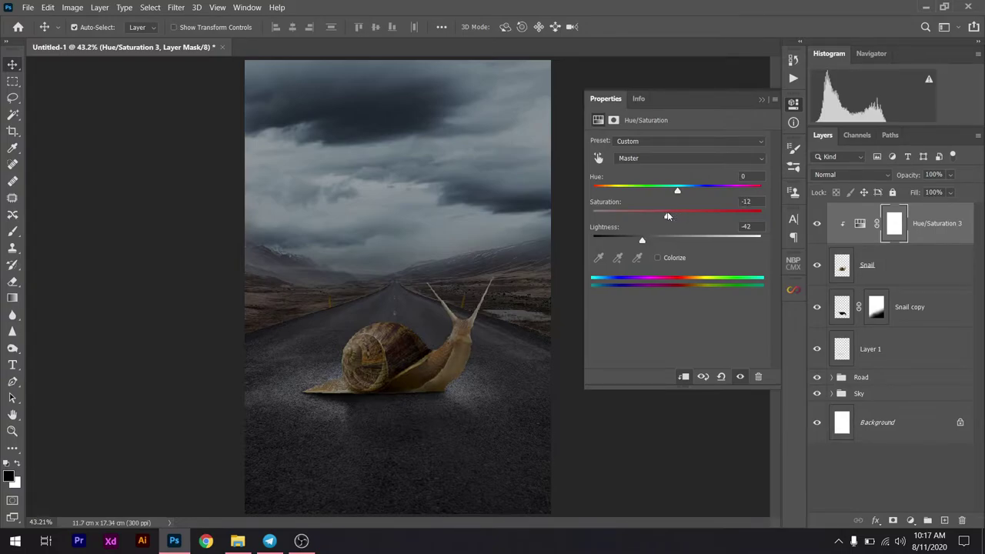
drag(643, 242, 631, 244)
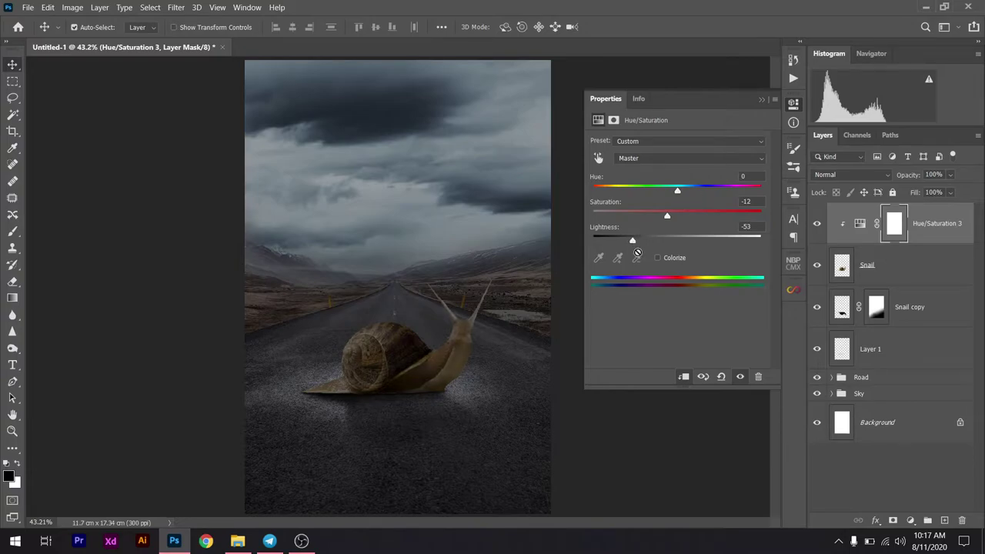
drag(634, 241, 630, 243)
click(762, 101)
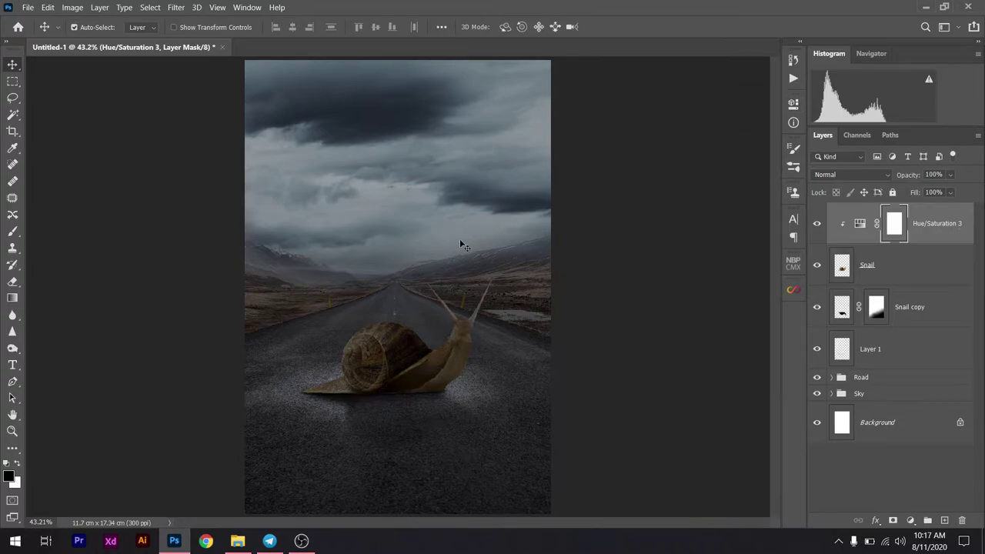
Zoom in on the snail and set the brush to about 56 px
scroll(463, 236, down, 3)
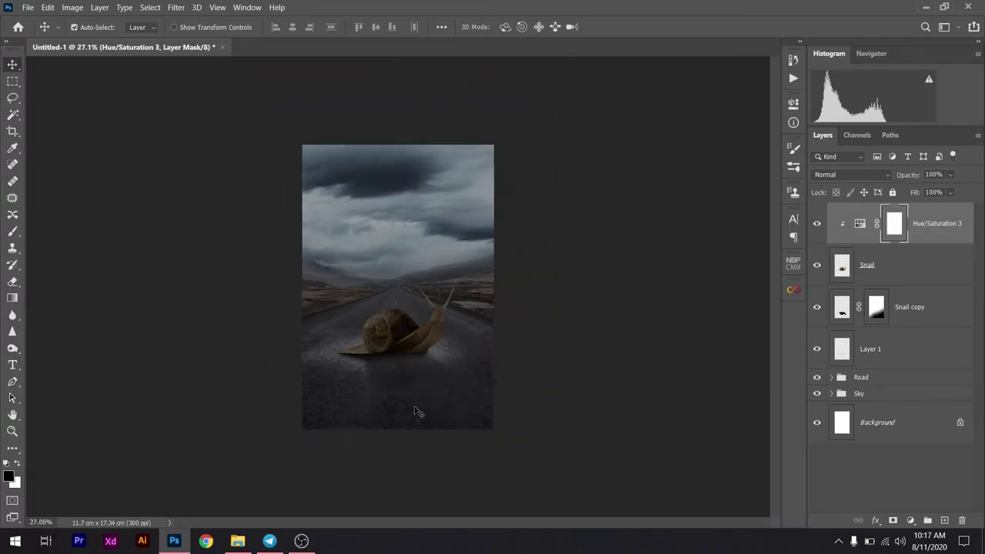
scroll(392, 364, up, 4)
scroll(392, 364, up, 1)
scroll(392, 362, up, 1)
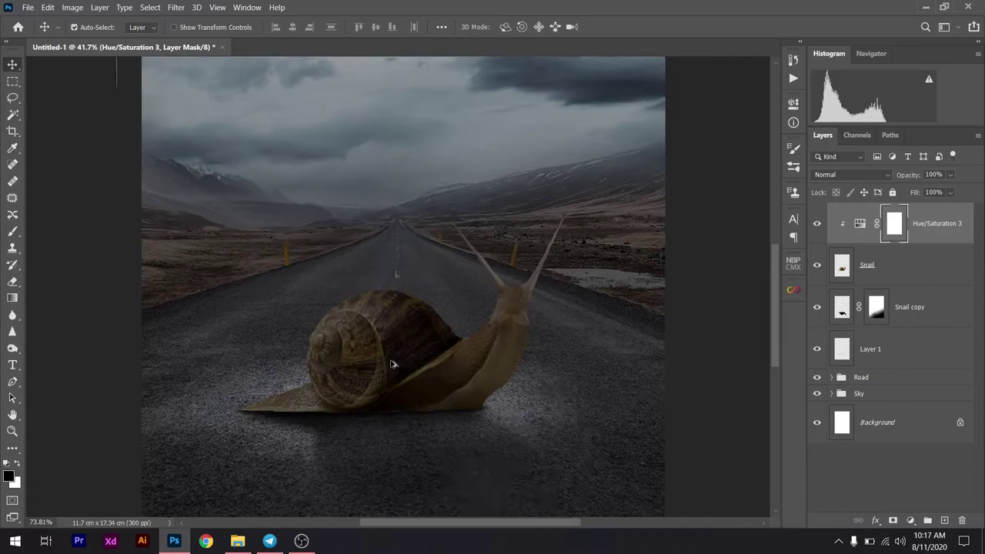
scroll(391, 358, up, 1)
scroll(391, 356, up, 2)
scroll(391, 356, up, 1)
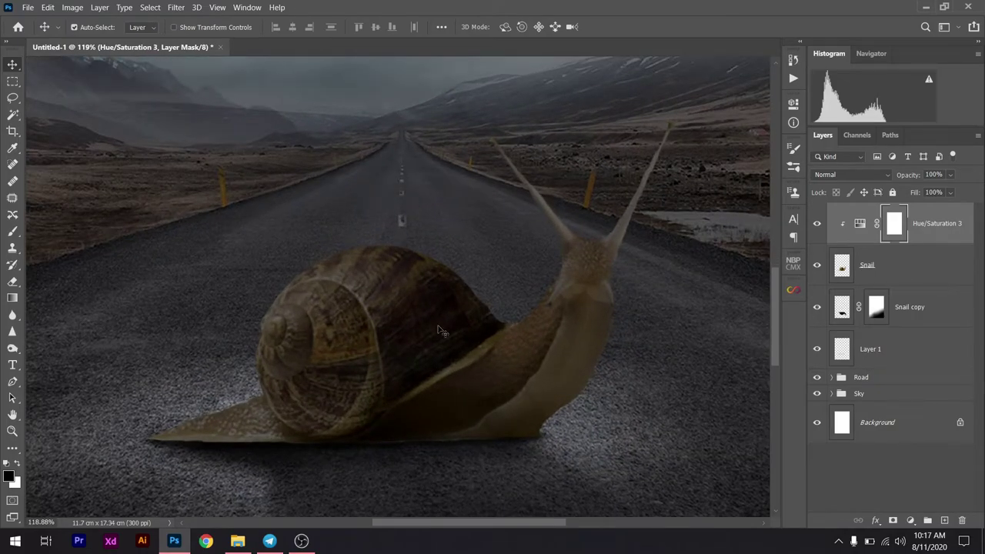
key(b)
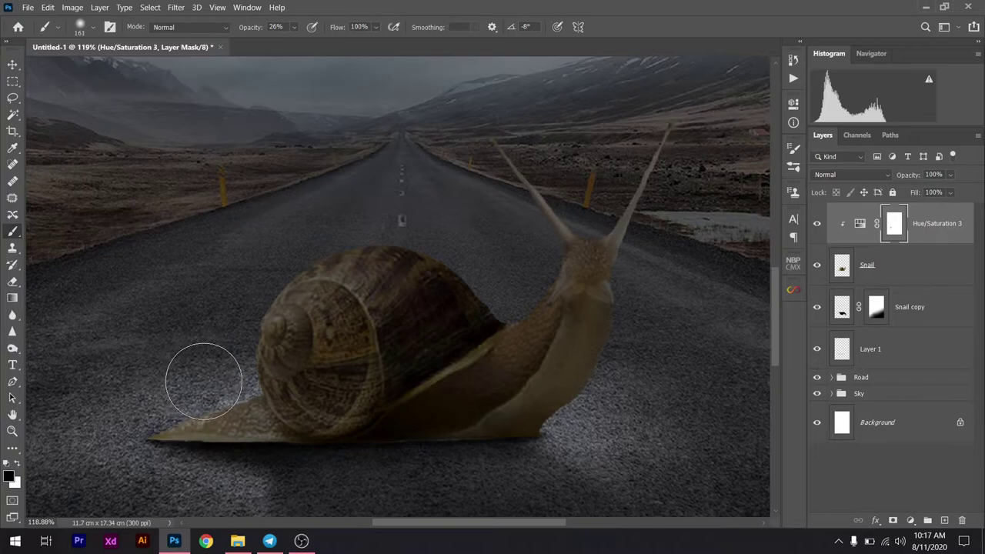
drag(177, 370, 172, 416)
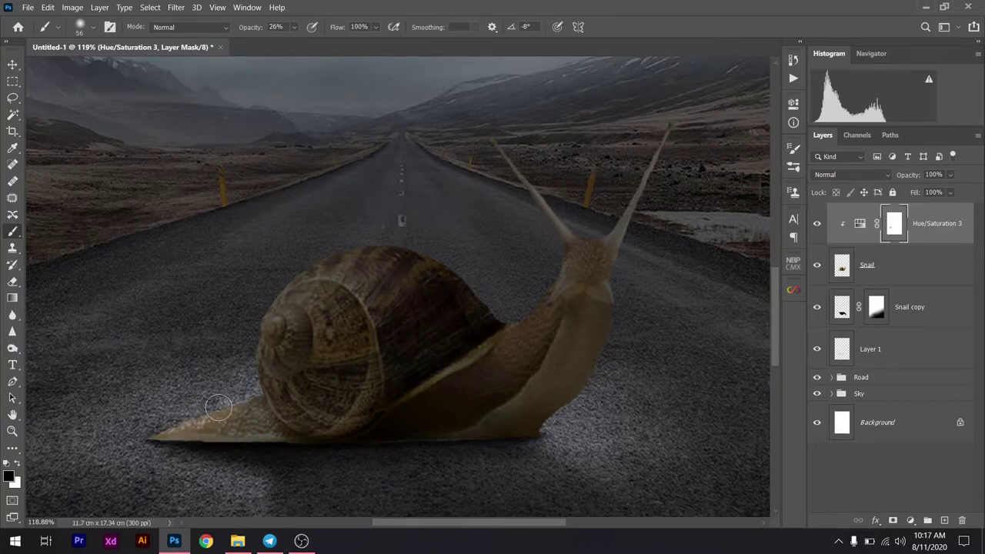
Paint on the mask to brighten the snail's tail, shell edges, head and right tentacle
mouse_move(218, 409)
mouse_down()
mouse_move(241, 395)
mouse_move(260, 356)
mouse_move(258, 327)
mouse_up()
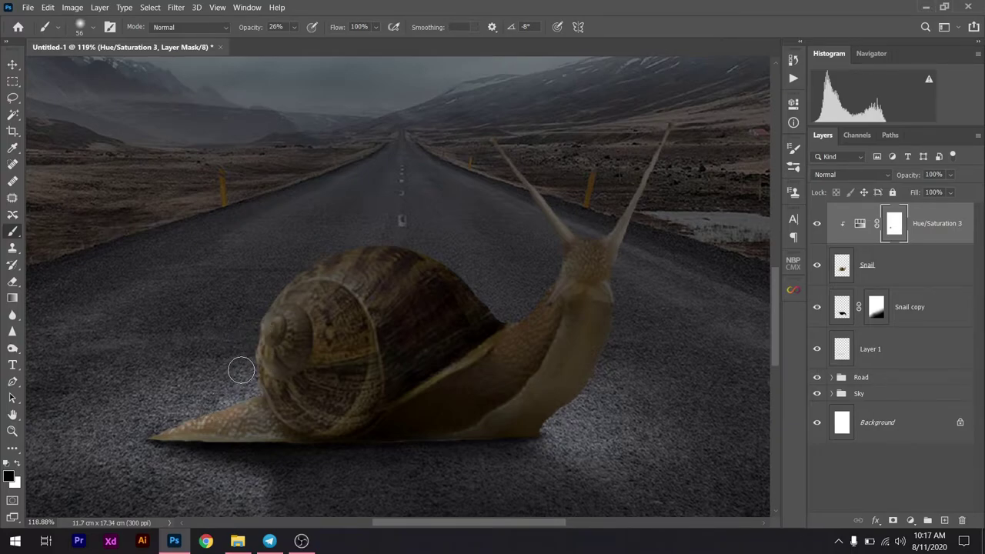
drag(241, 371, 250, 366)
mouse_move(268, 324)
mouse_down()
mouse_move(362, 220)
mouse_move(424, 236)
mouse_move(512, 311)
mouse_move(510, 288)
mouse_move(531, 266)
mouse_up()
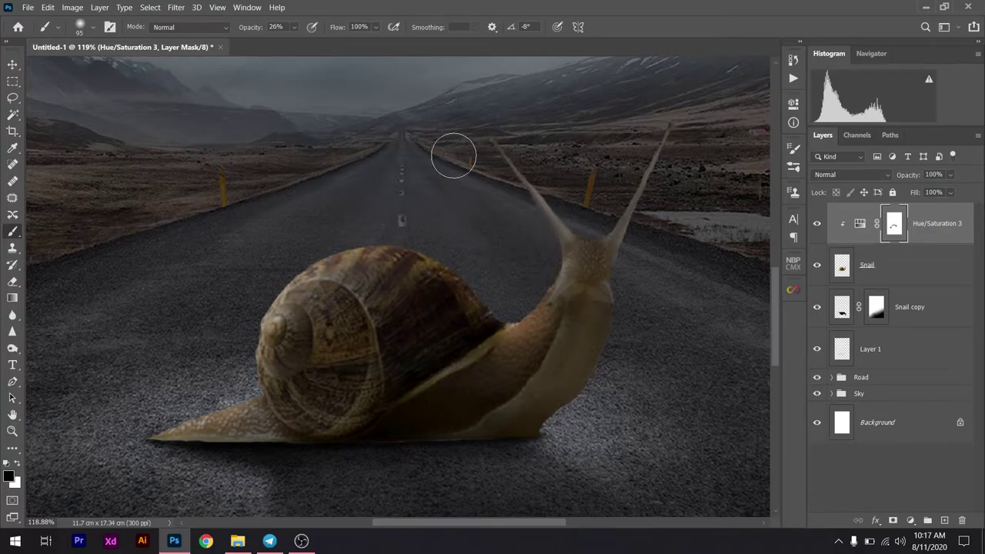
mouse_move(607, 207)
mouse_down()
mouse_move(590, 220)
mouse_move(644, 143)
mouse_move(577, 220)
mouse_move(501, 203)
mouse_move(590, 227)
mouse_move(510, 288)
mouse_move(424, 254)
mouse_move(285, 273)
mouse_move(313, 259)
mouse_move(220, 310)
mouse_move(198, 402)
mouse_move(224, 361)
mouse_up()
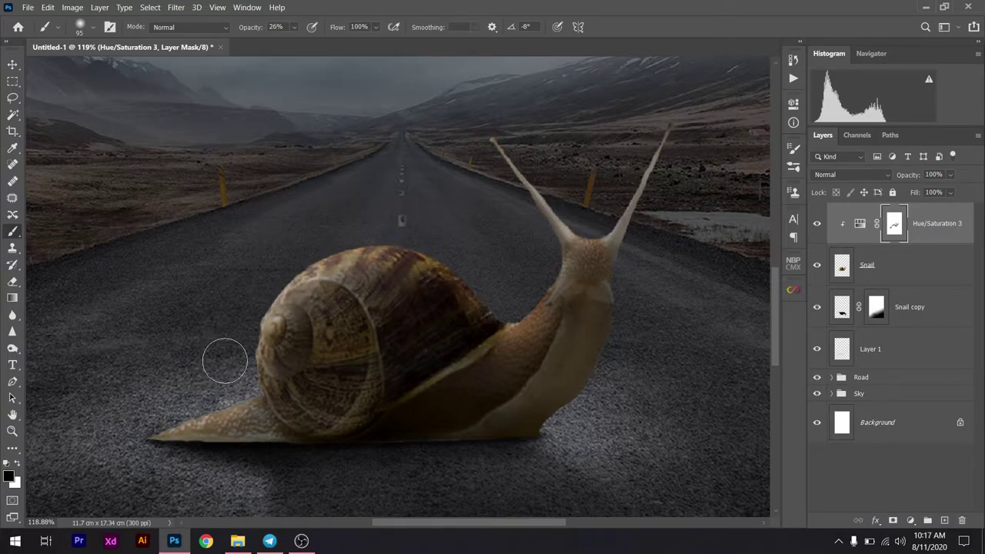
click(12, 65)
Group the snail, its adjustment, reflection and shadow layers into one Snail group
key(ctrl+0)
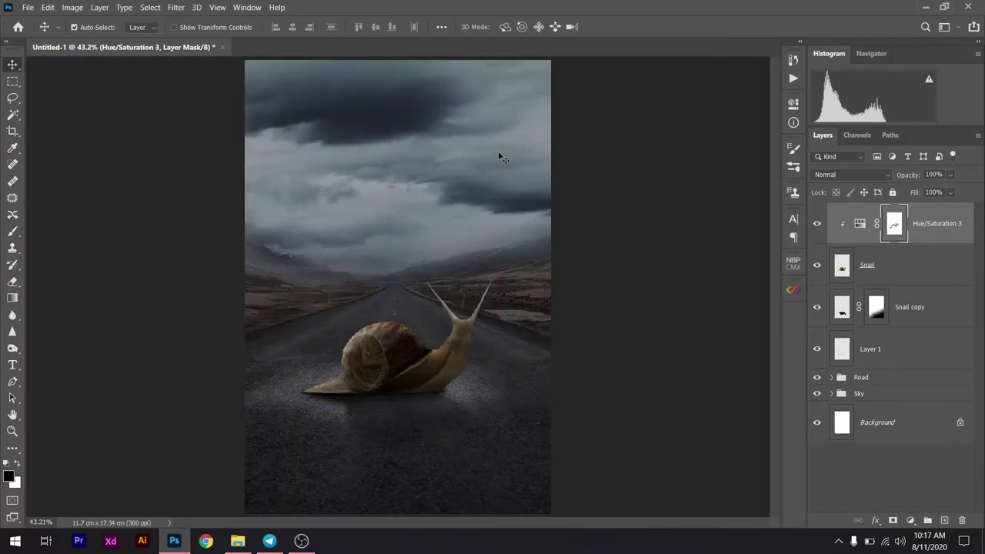
scroll(400, 300, down, 1)
scroll(400, 300, up, 1)
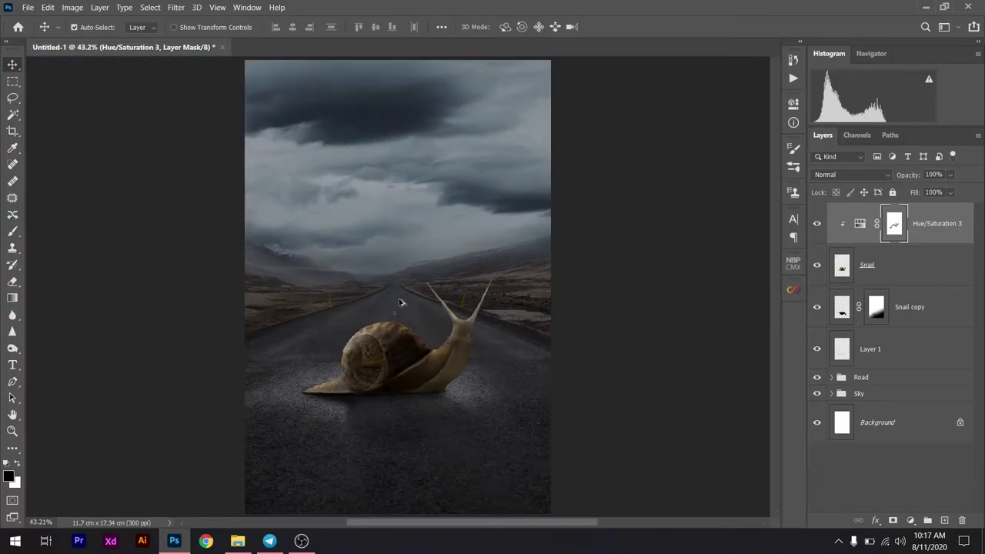
scroll(400, 302, up, 1)
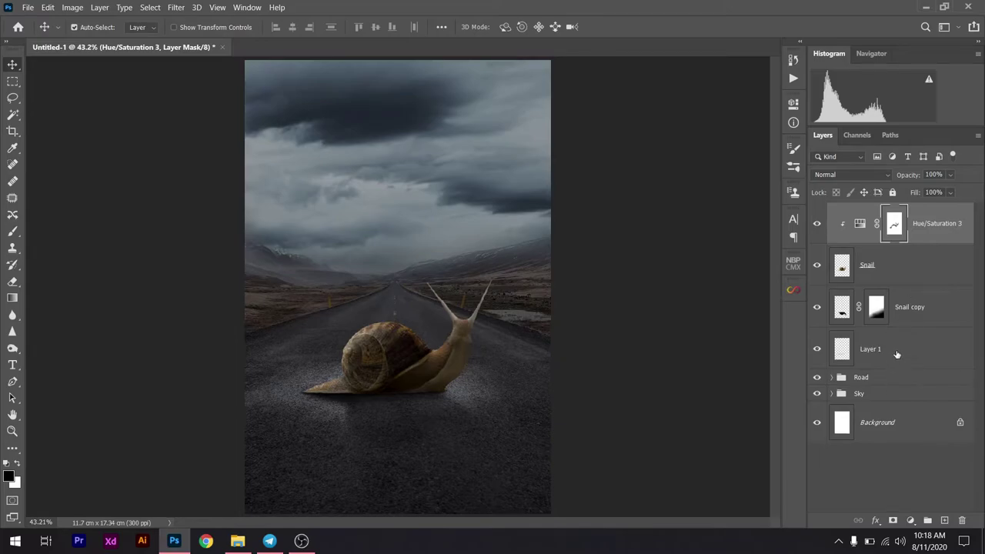
shift+click(896, 354)
key(ctrl+g)
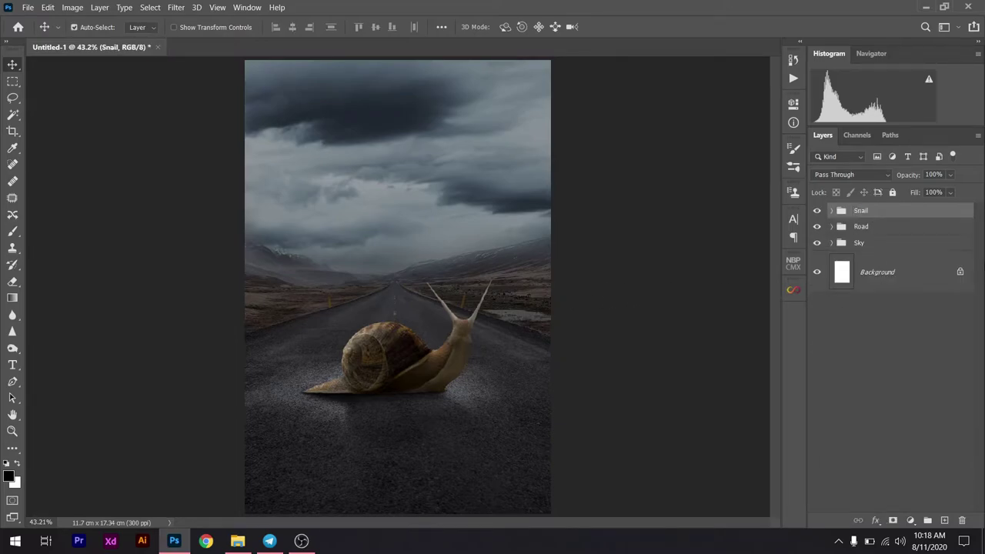
Check the Sky group, then expand the Road group and select the Road photo layer
click(832, 243)
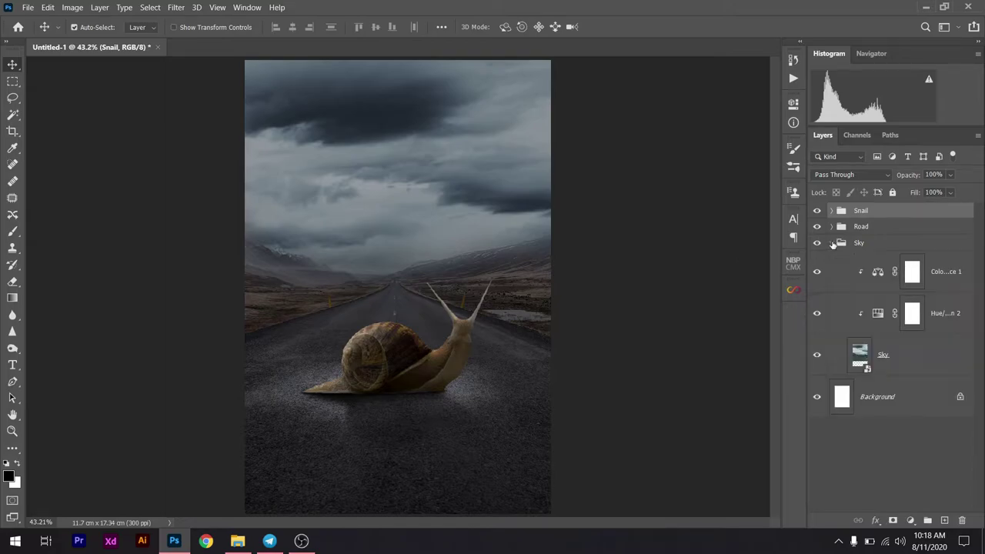
click(859, 356)
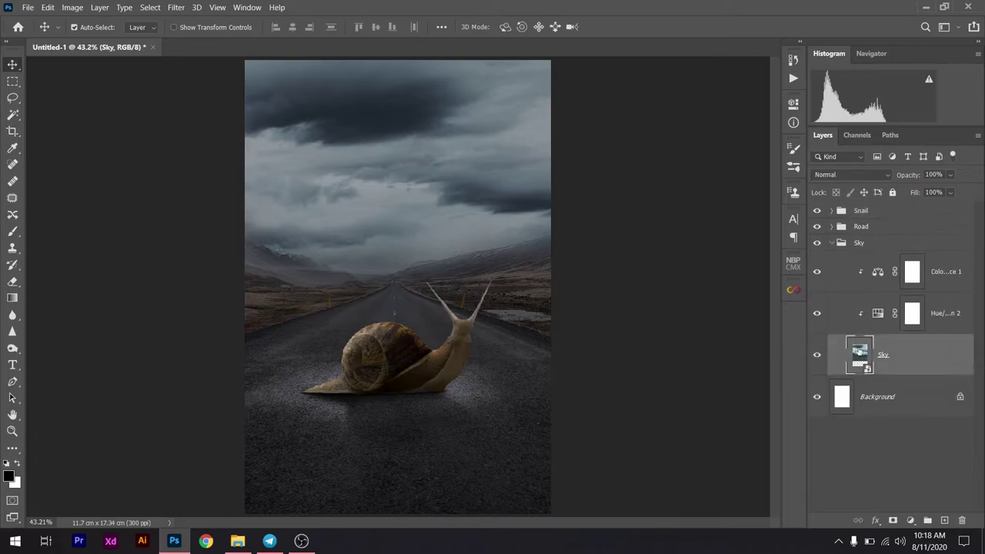
click(832, 243)
click(832, 226)
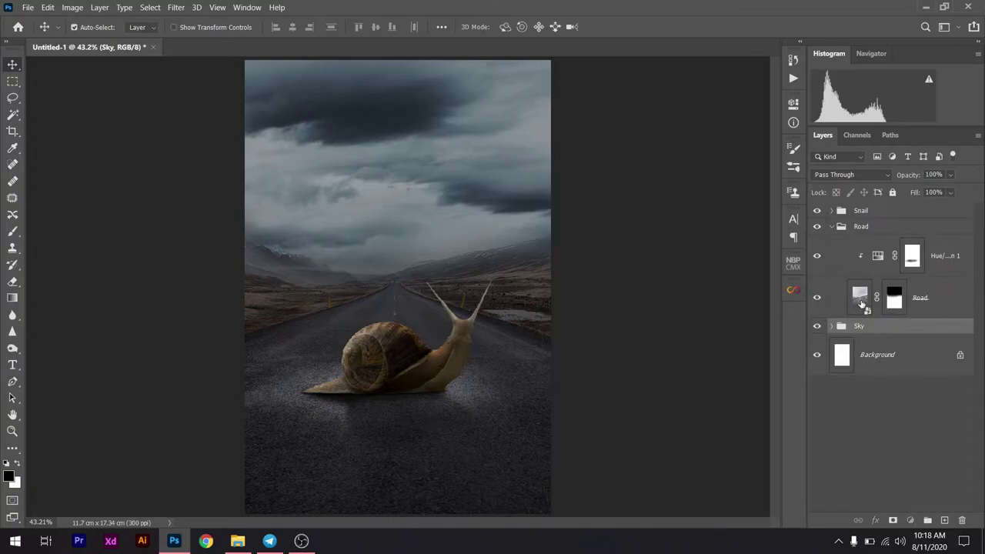
click(863, 302)
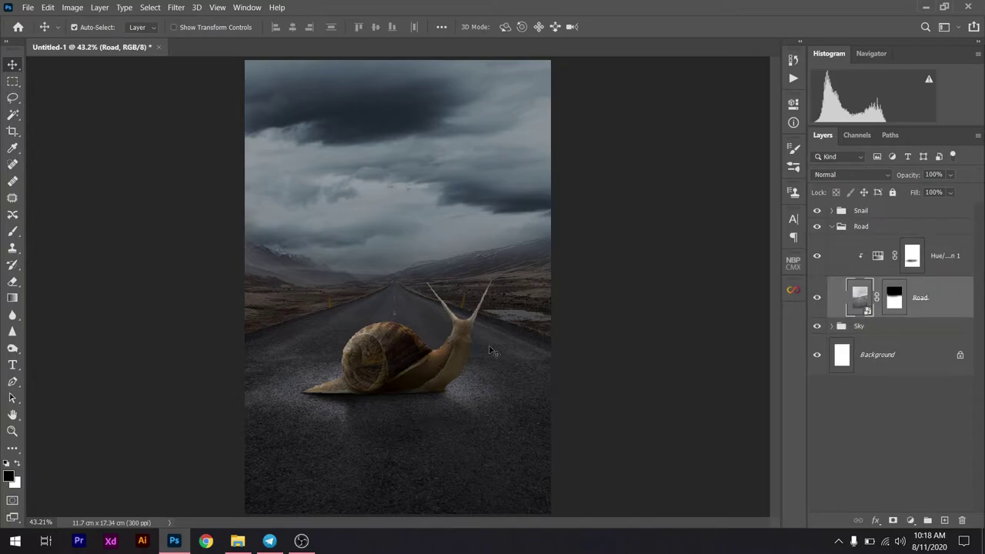
click(176, 9)
mouse_move(197, 156)
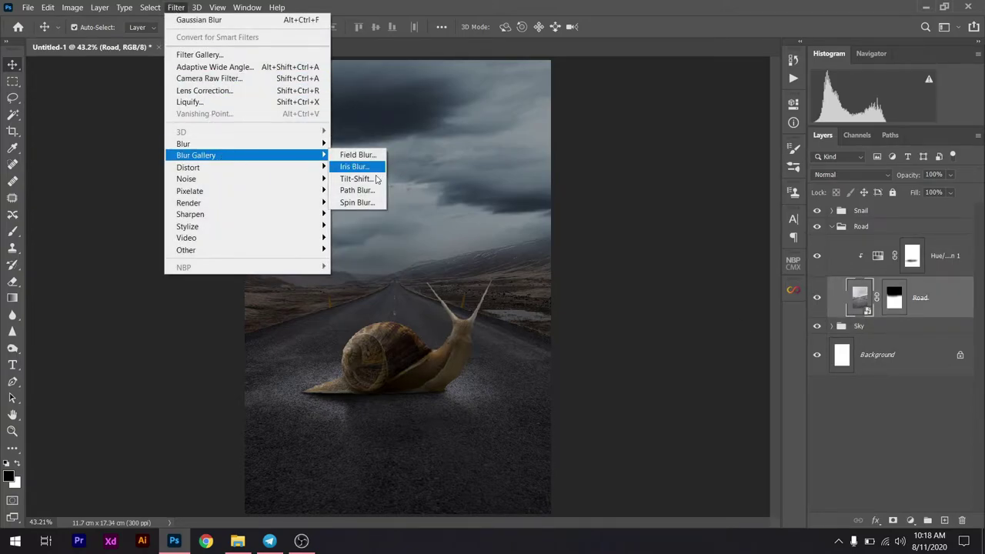
Apply a 15 px Tilt-Shift blur to the road, keeping a sharp band over the snail
click(376, 179)
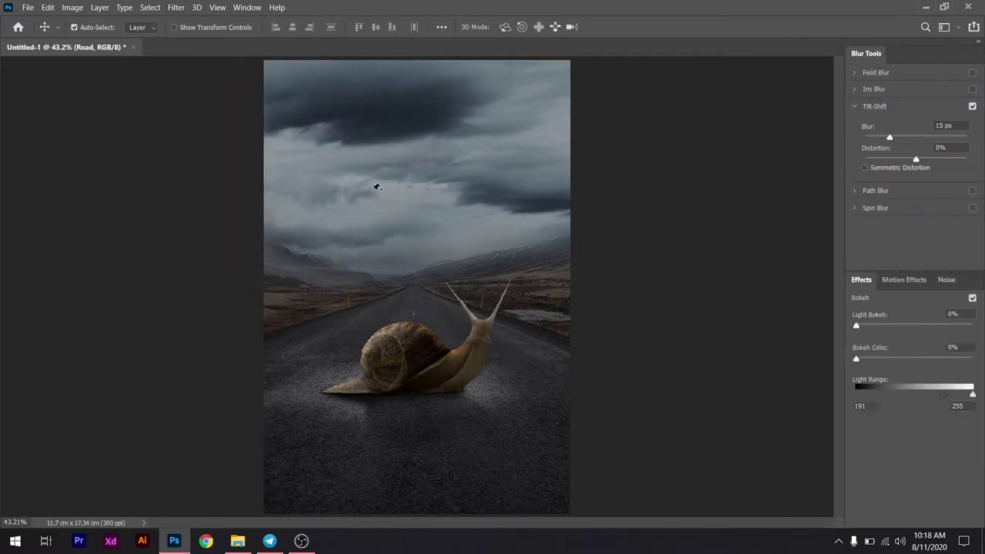
drag(416, 287, 416, 356)
drag(432, 442, 433, 425)
drag(443, 220, 443, 245)
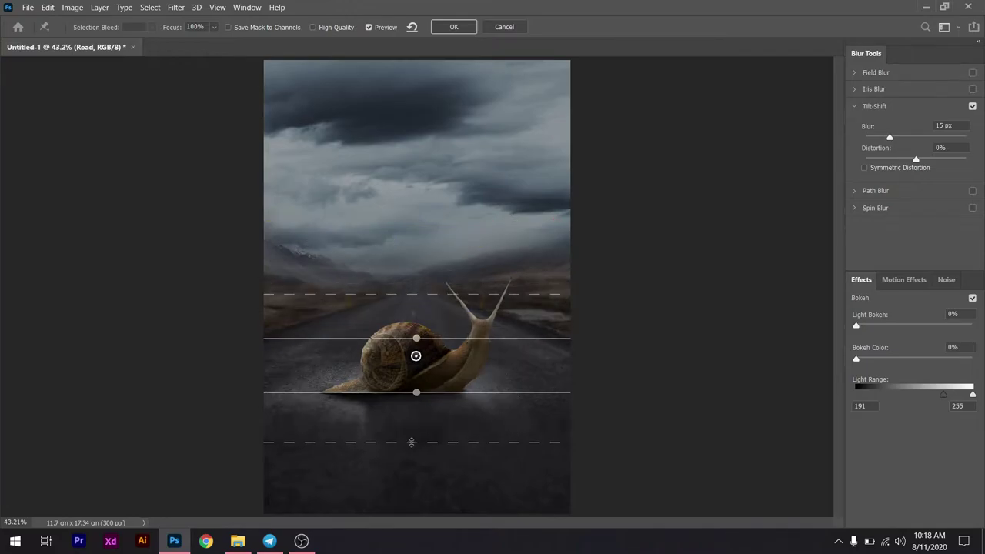
drag(418, 392, 417, 401)
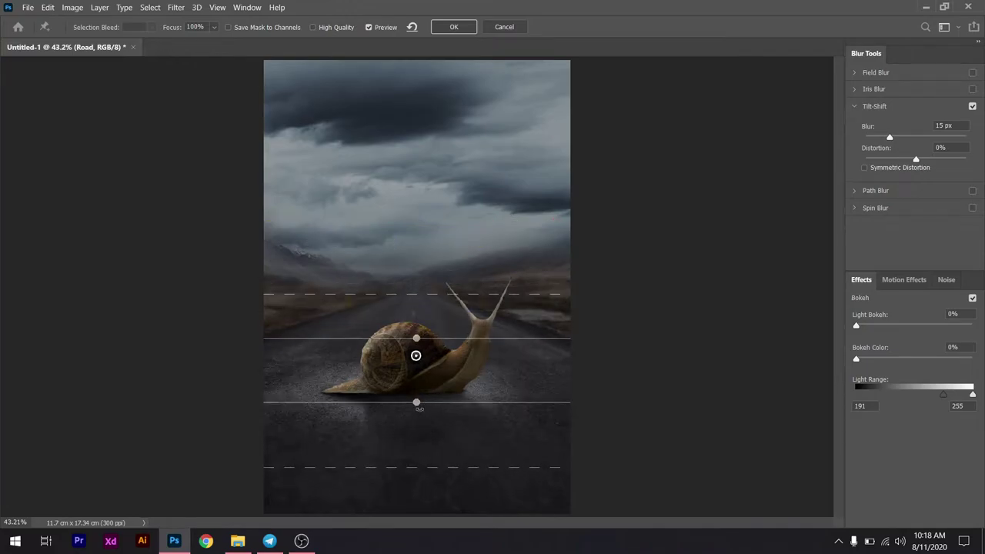
drag(428, 338, 427, 348)
drag(425, 474, 425, 467)
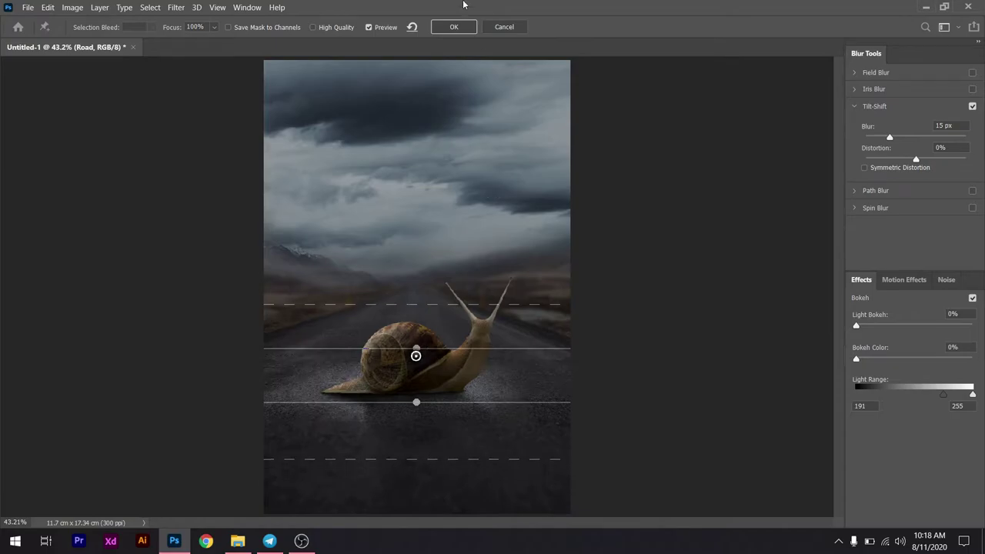
click(454, 26)
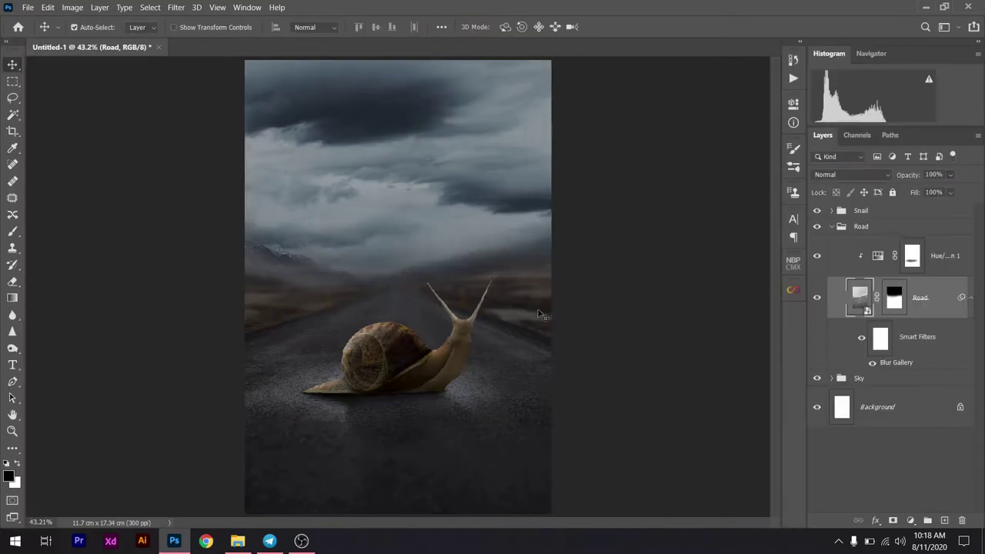
Select the Sky photo layer inside the Sky group and give it a 7 px Gaussian Blur
click(832, 226)
click(832, 243)
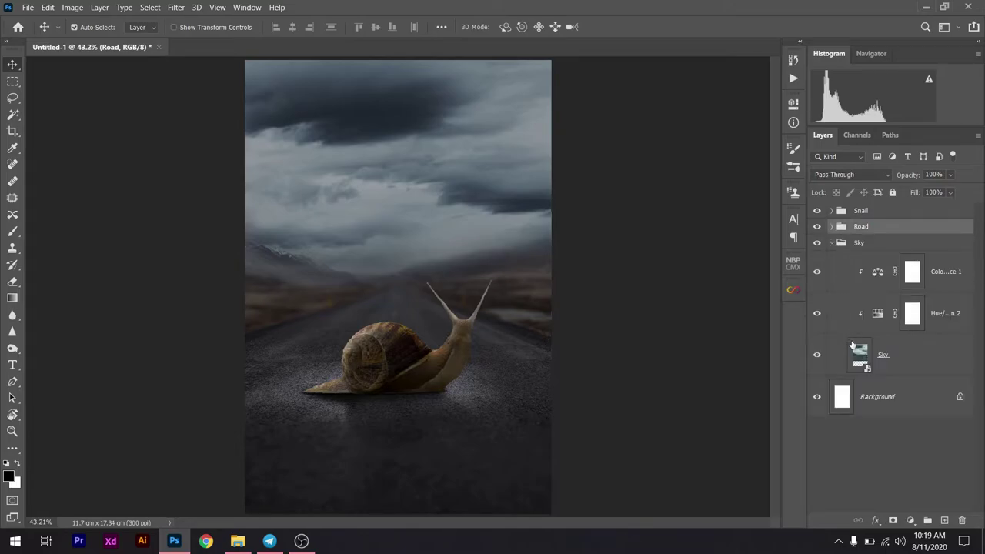
click(871, 353)
click(176, 7)
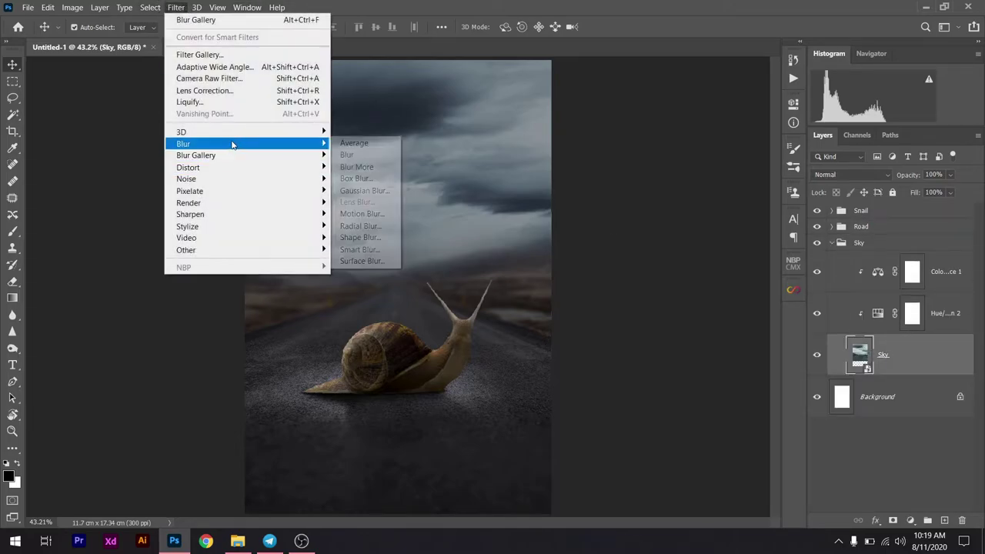
click(354, 192)
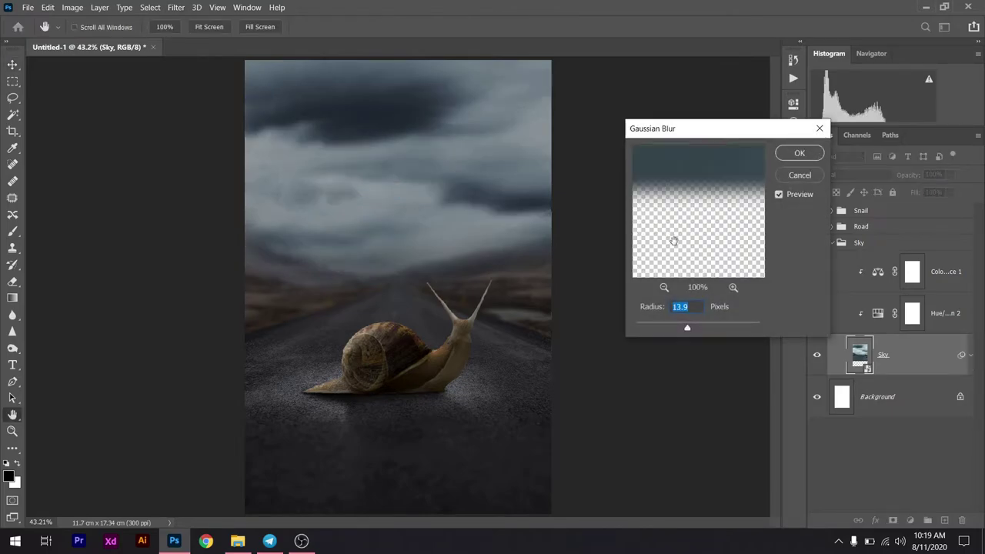
mouse_move(687, 331)
mouse_down()
mouse_move(636, 330)
mouse_move(675, 329)
mouse_up()
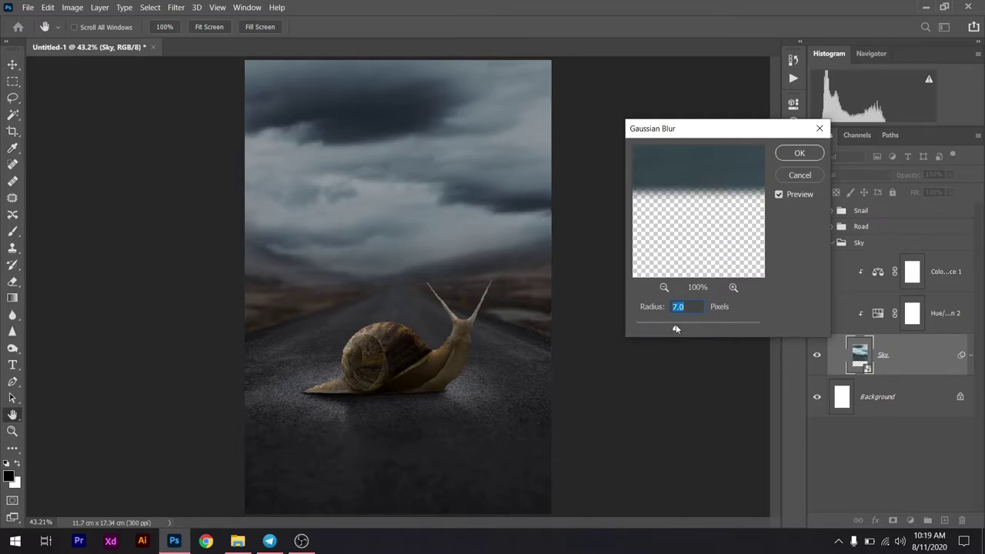
click(801, 154)
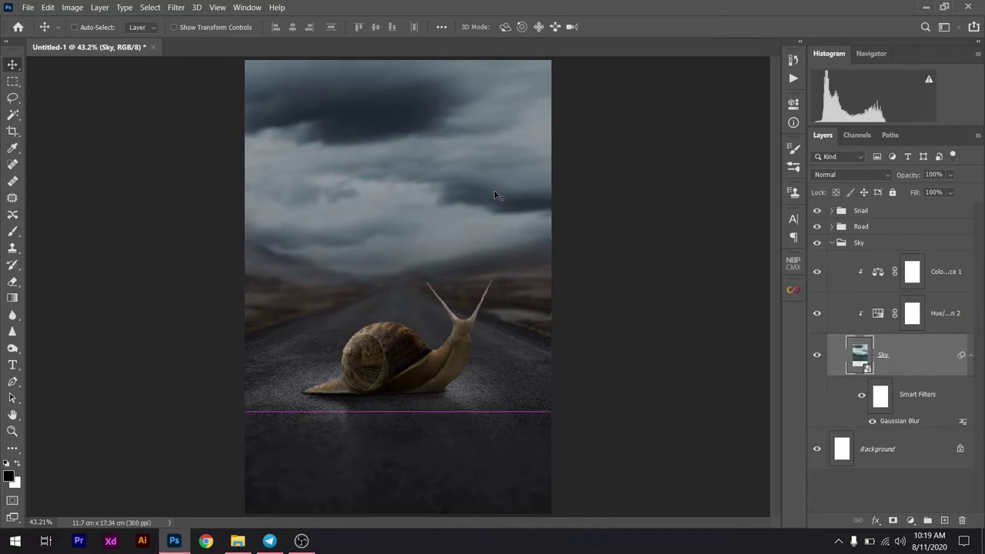
key(ctrl+minus)
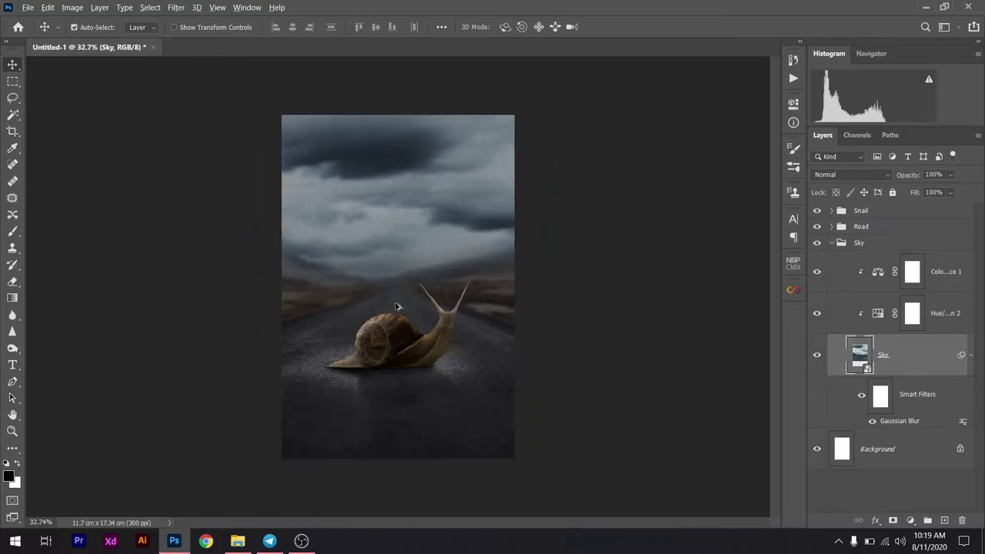
Move UFO 1 up to the canvas's top edge and centre it horizontally
key(ctrl+0)
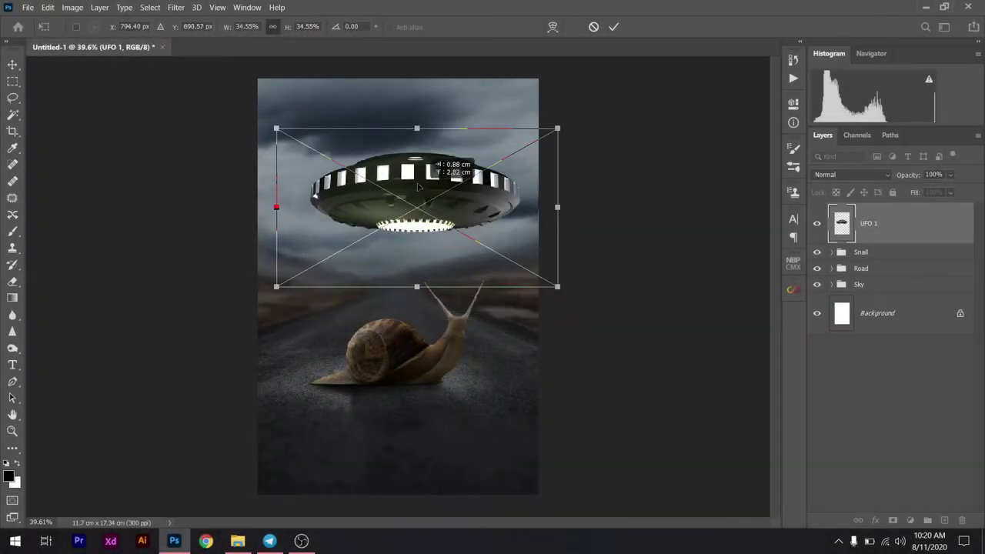
drag(419, 186, 410, 85)
click(616, 27)
key(ctrl+a)
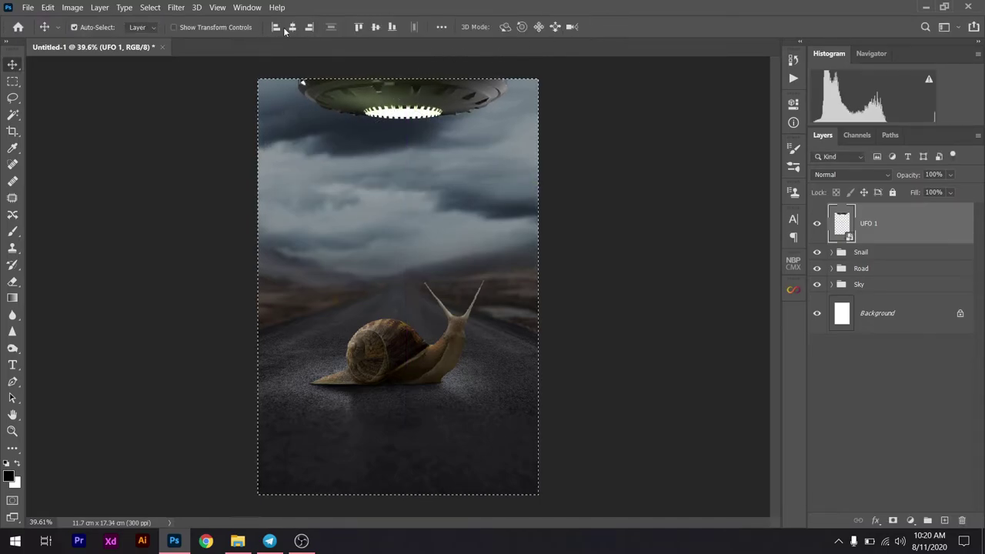
click(292, 27)
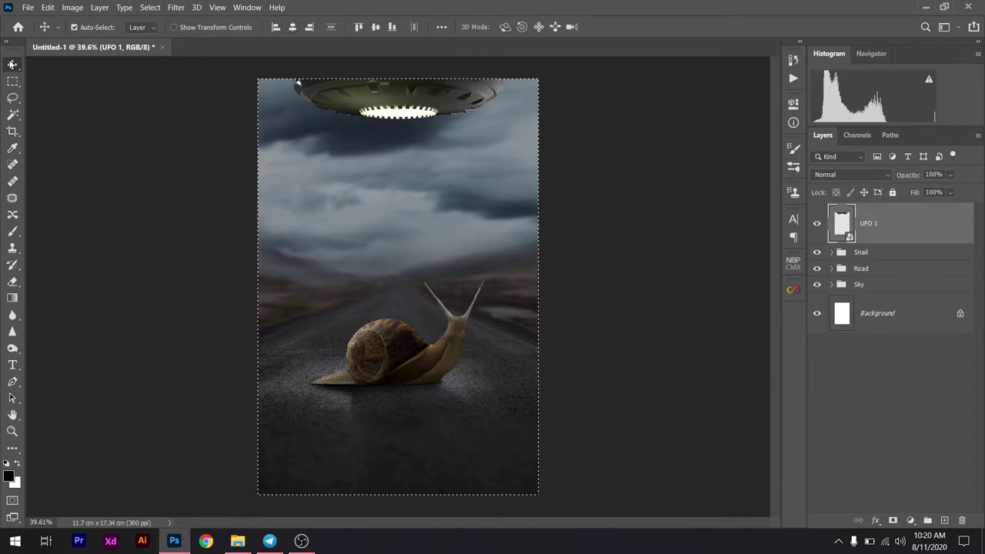
drag(400, 178, 392, 166)
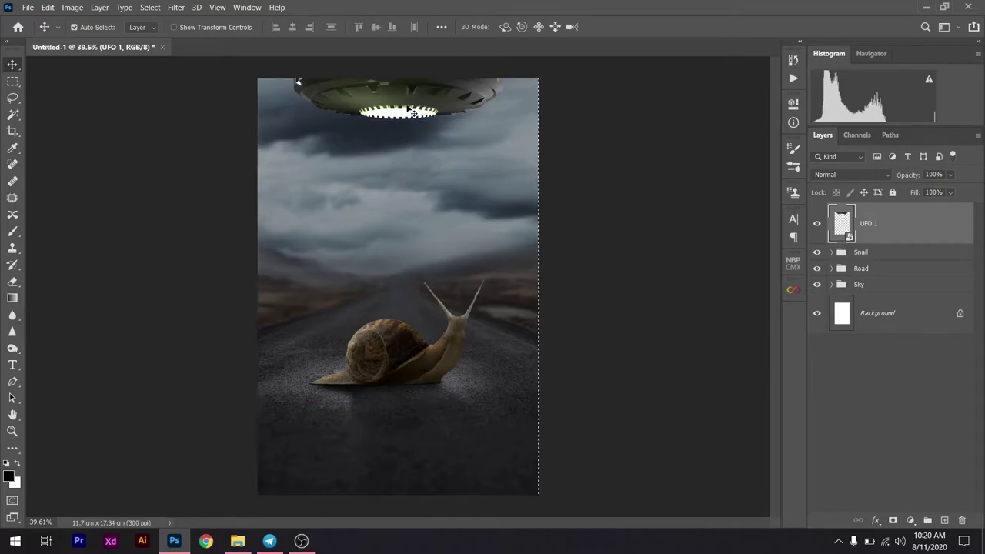
Add a Hue/Saturation layer clipped to the UFO with Hue +103 and Saturation +66
click(910, 520)
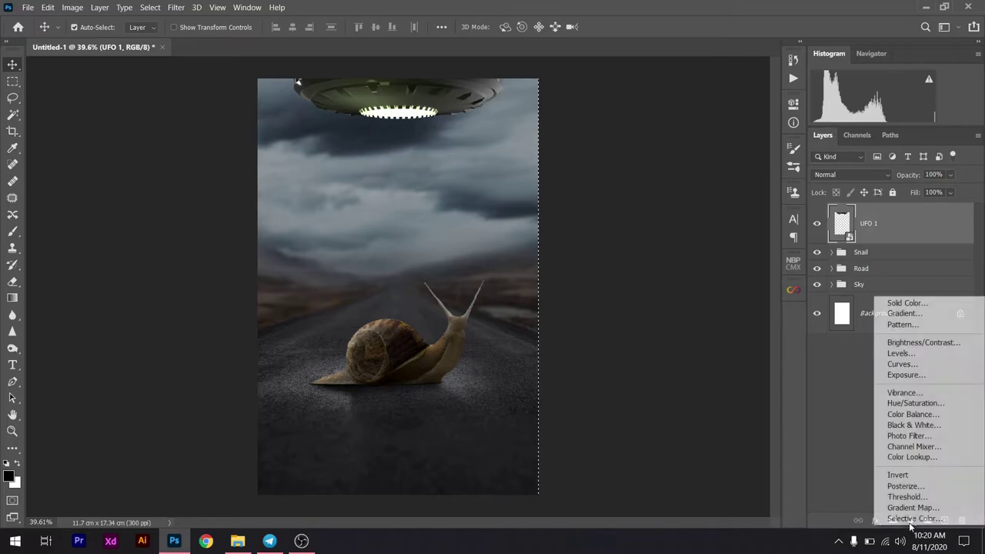
click(897, 404)
click(684, 377)
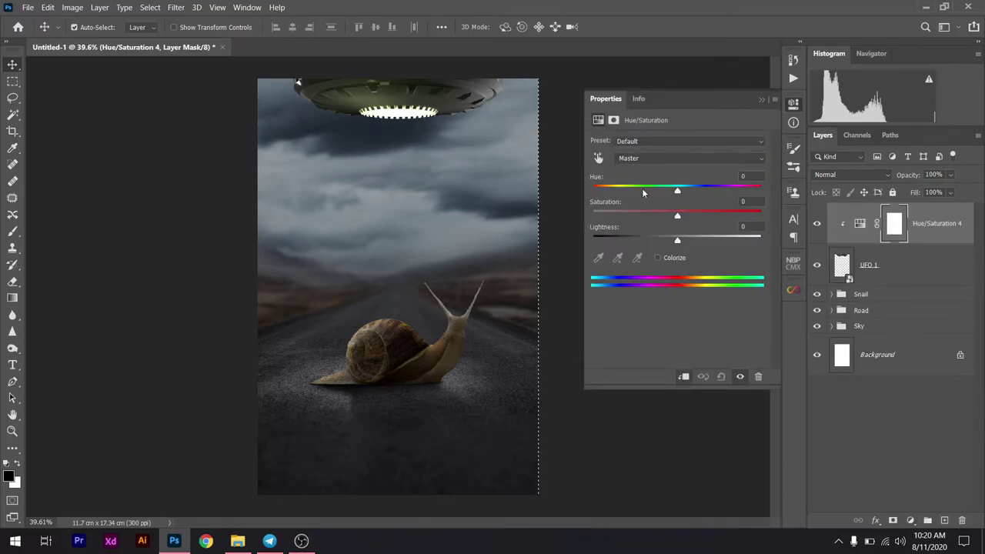
drag(684, 192, 731, 191)
mouse_move(677, 216)
mouse_down()
mouse_move(735, 216)
mouse_move(721, 193)
mouse_move(739, 197)
mouse_up()
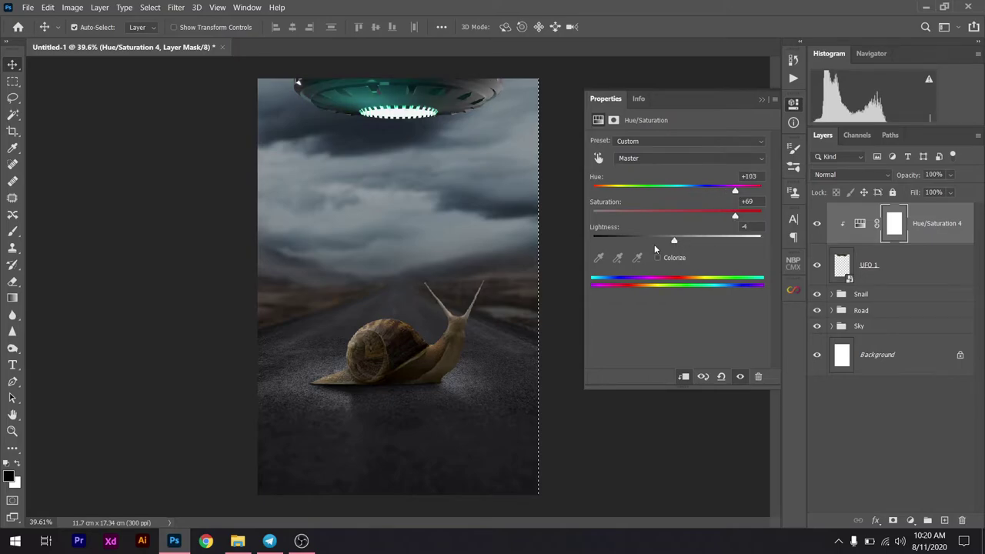
mouse_move(674, 240)
mouse_down()
mouse_move(623, 240)
mouse_move(638, 240)
mouse_up()
drag(742, 217, 733, 217)
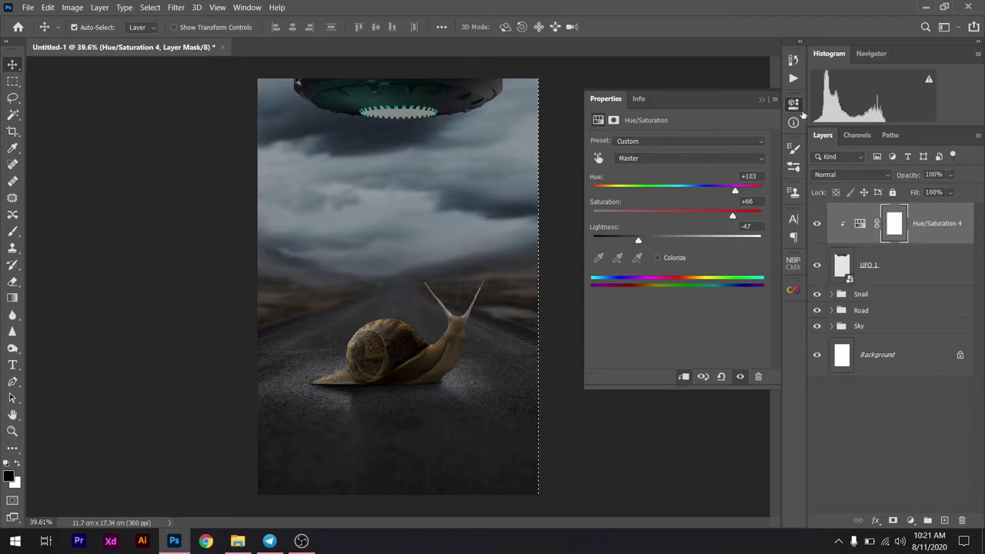
click(762, 100)
Brush the adjustment's mask off the UFO's underside lights and set Lightness to 0
key(b)
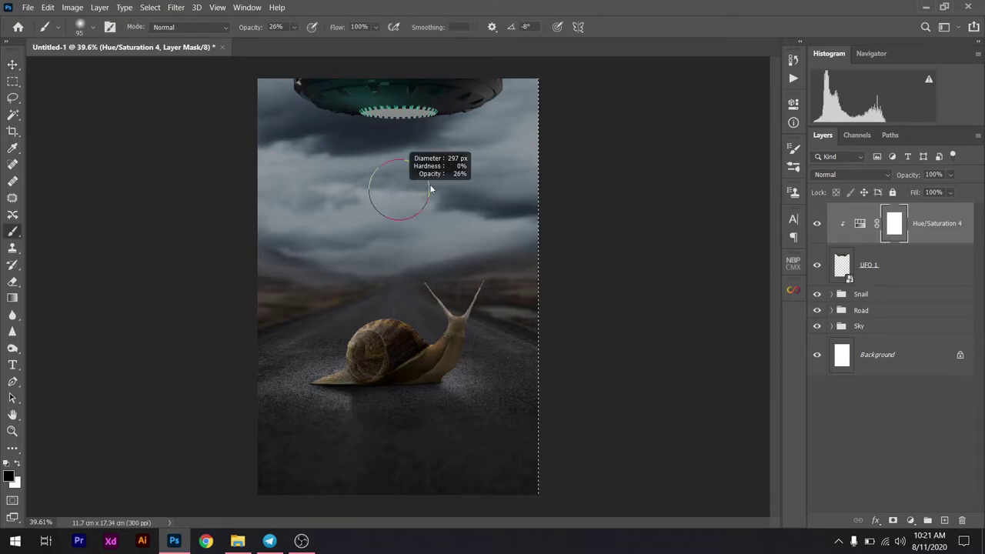
mouse_move(395, 126)
mouse_down()
mouse_move(355, 113)
mouse_move(433, 110)
mouse_up()
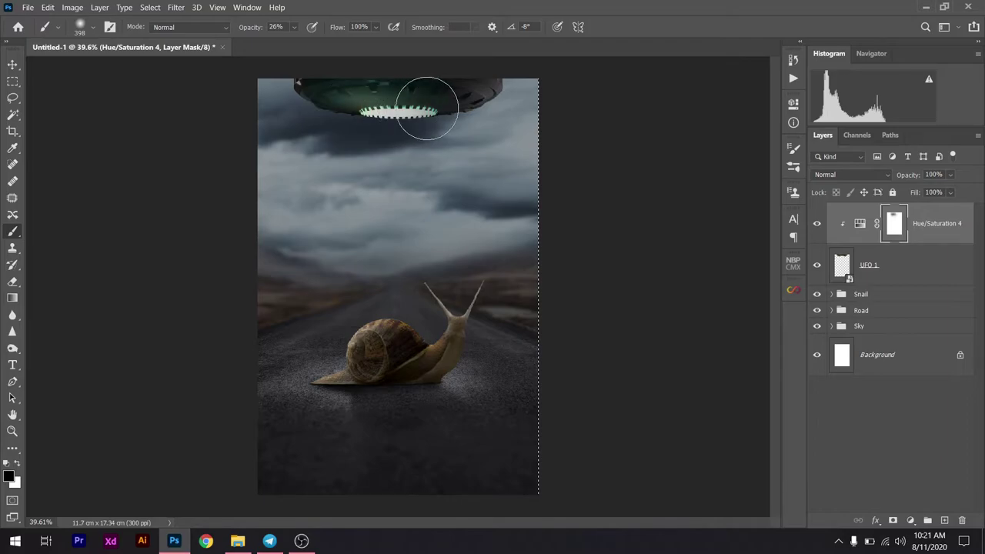
drag(433, 110, 374, 149)
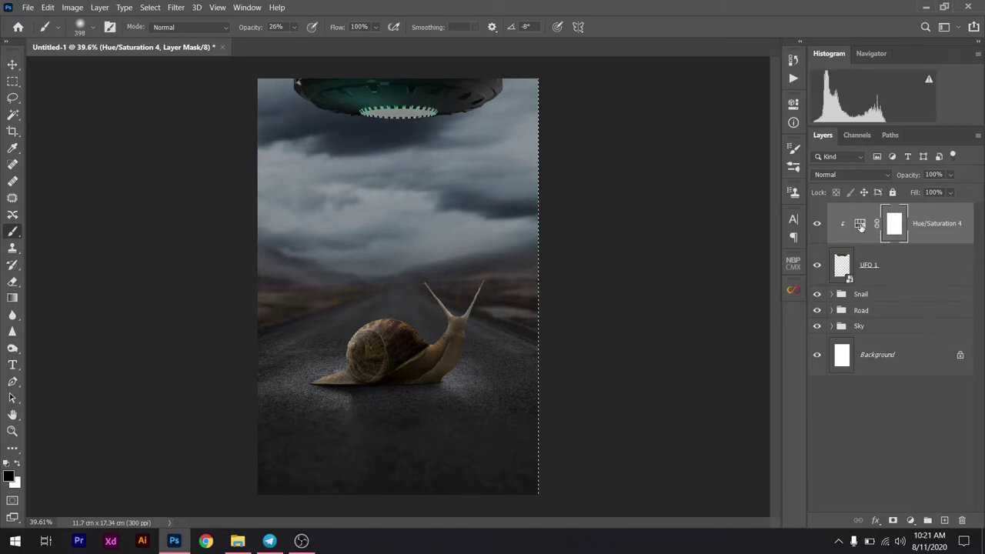
double_click(861, 225)
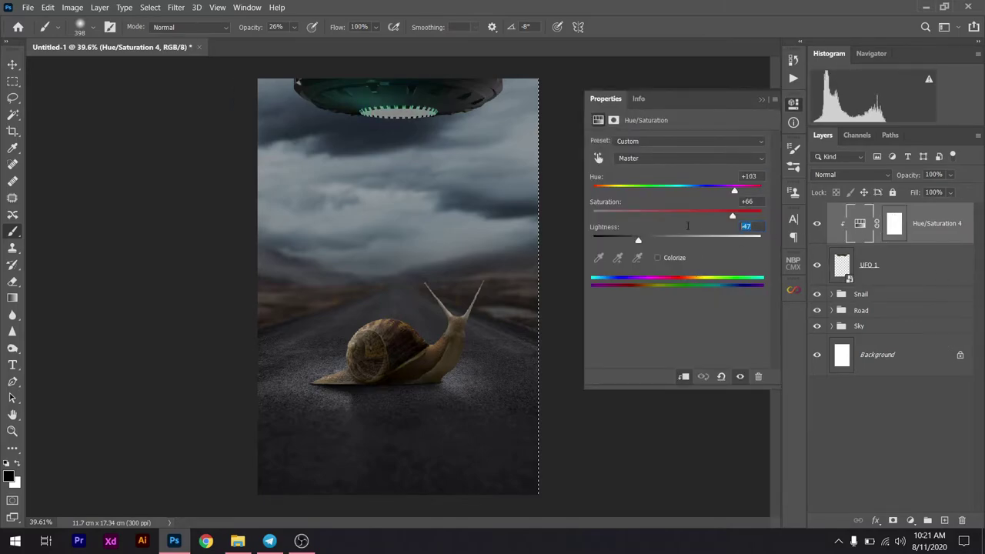
text(0)
click(762, 101)
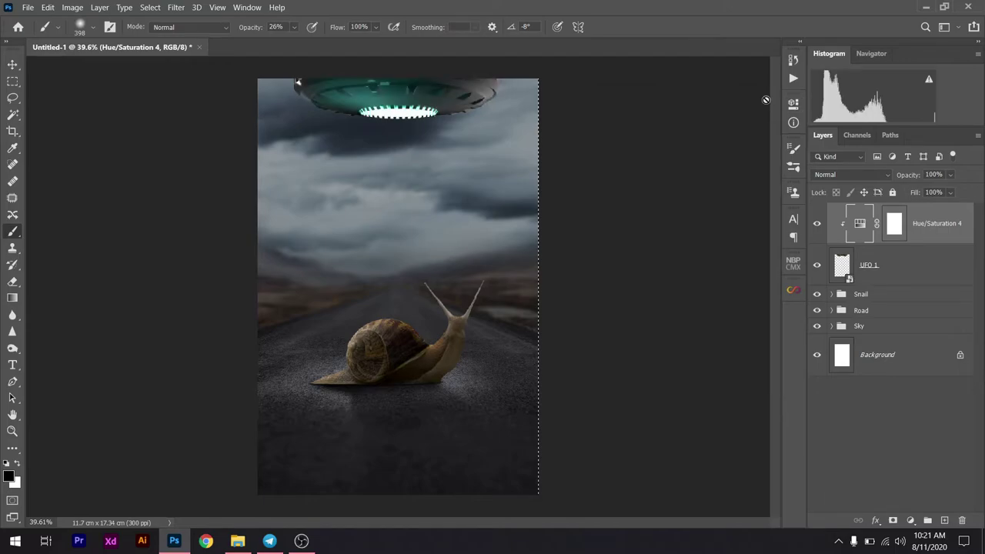
Add a Levels layer clipped to UFO 1 with lowered Output white to darken it
click(911, 520)
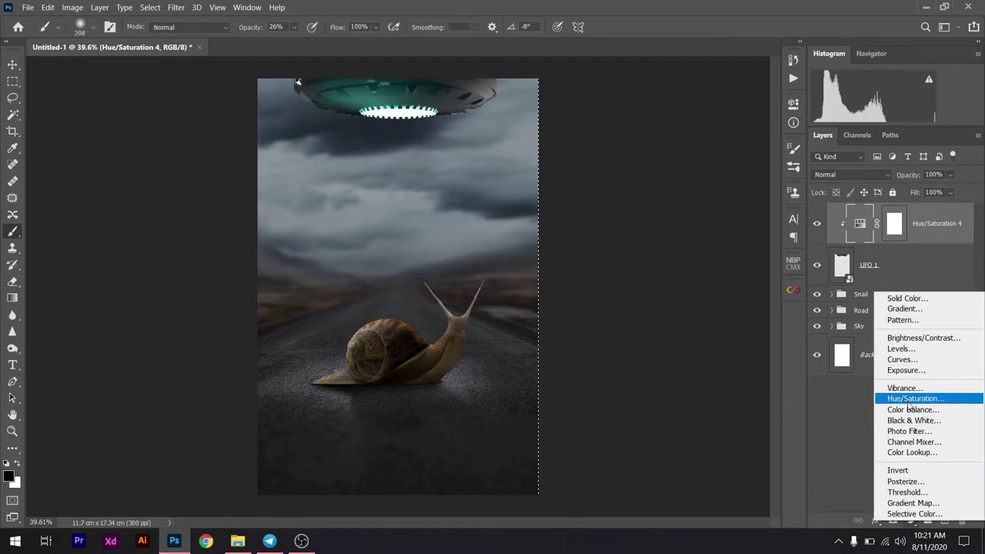
click(899, 347)
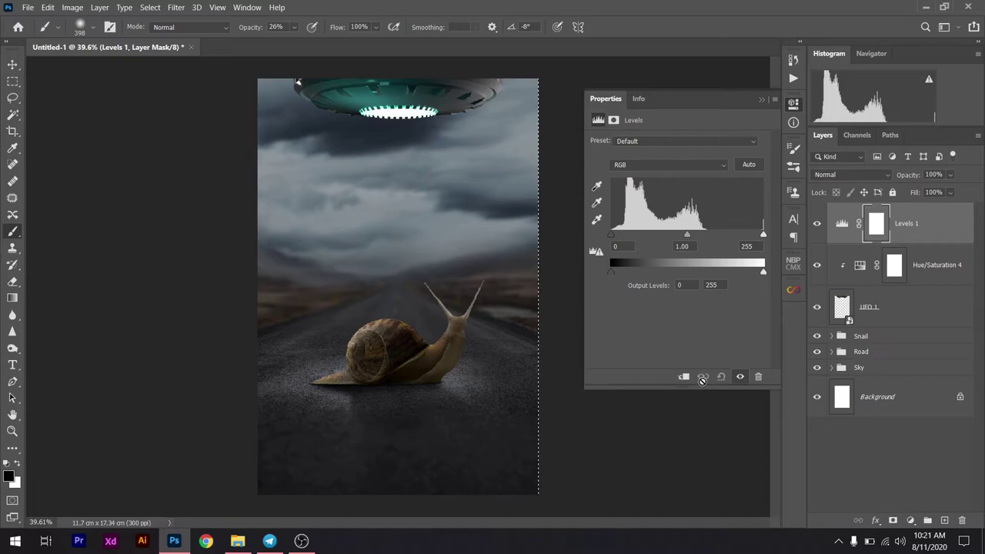
drag(764, 274, 665, 271)
click(683, 376)
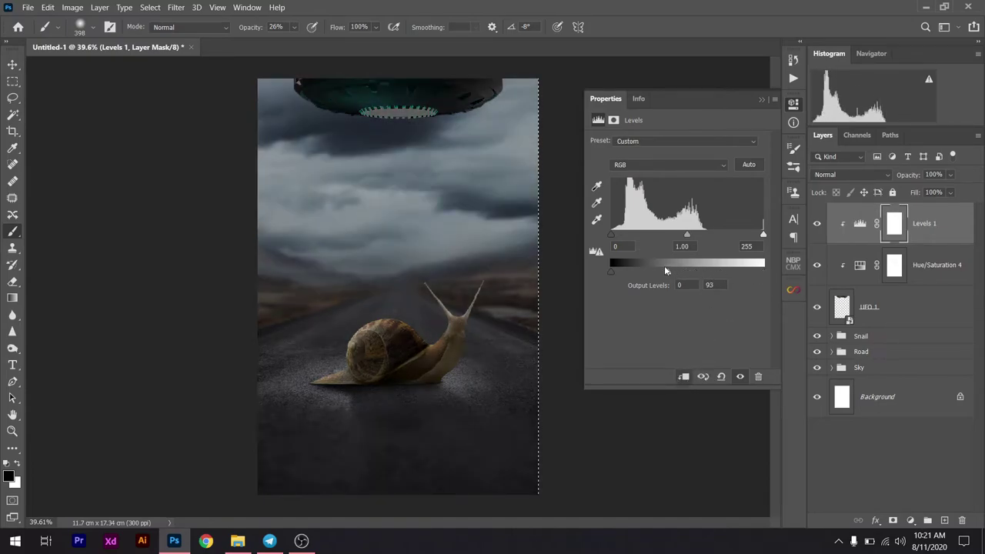
click(761, 99)
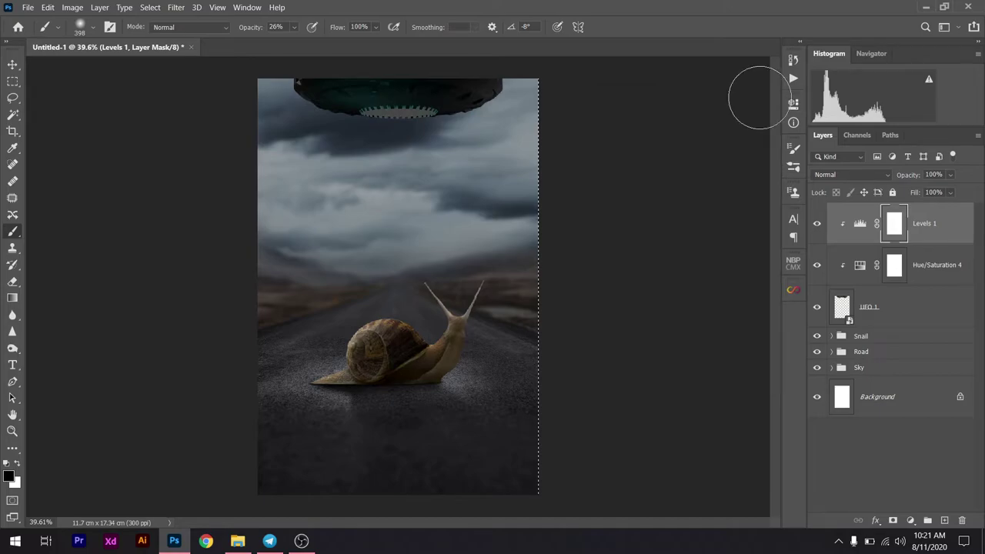
Paint the Levels mask so the UFO's teal underside glow stays bright
mouse_move(317, 119)
mouse_down()
mouse_move(418, 115)
mouse_move(348, 110)
mouse_move(336, 115)
mouse_move(362, 125)
mouse_move(450, 115)
mouse_move(433, 97)
mouse_move(417, 110)
mouse_move(361, 113)
mouse_up()
key(x)
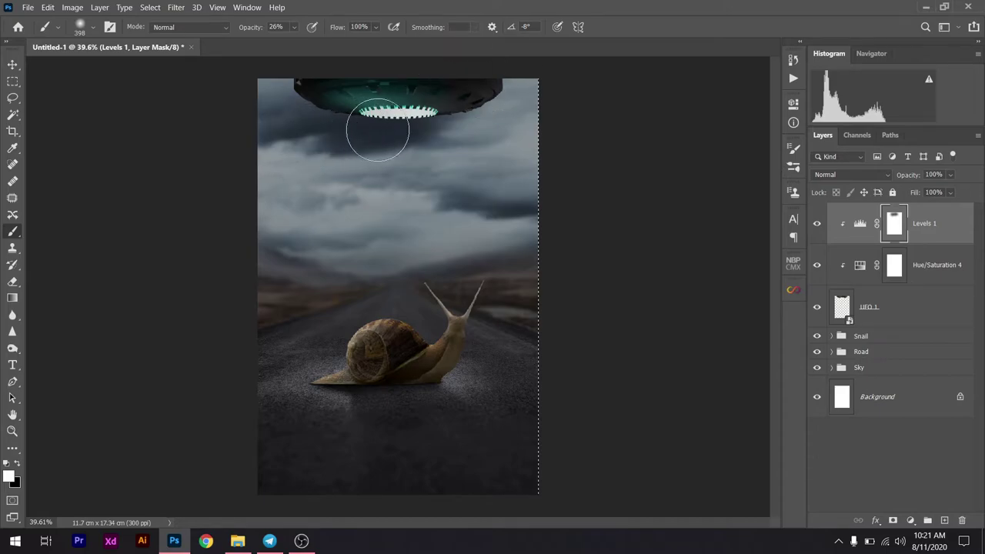
drag(376, 126, 405, 122)
click(12, 64)
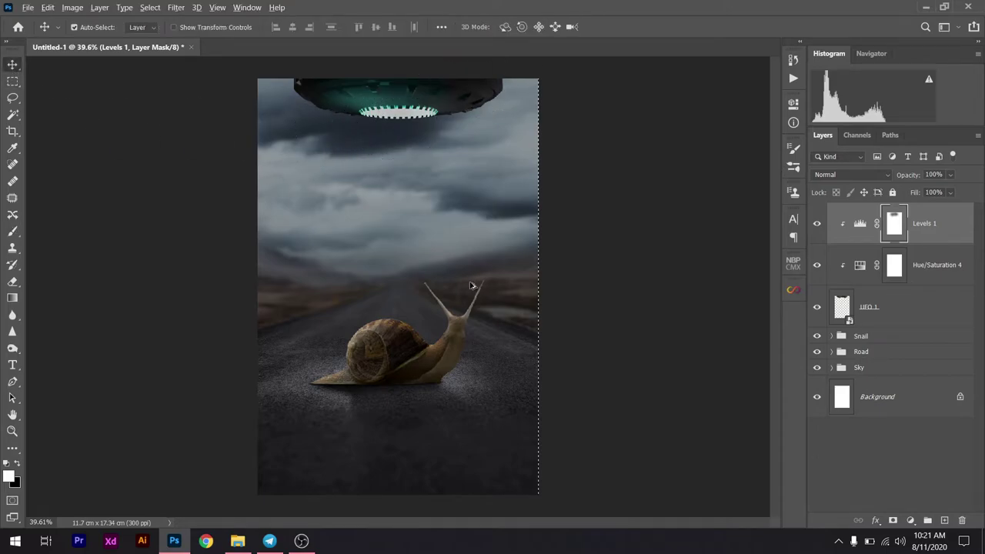
scroll(480, 288, down, 2)
scroll(444, 377, up, 1)
scroll(441, 377, up, 1)
scroll(440, 377, up, 1)
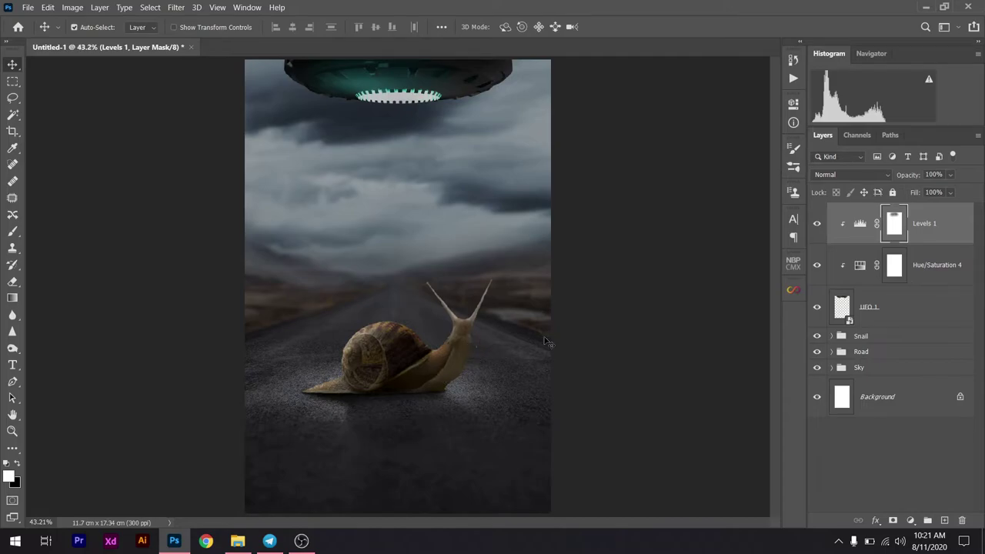
Draw a Pen trapezoid from the UFO glow to the road around the snail and make it a selection
key(p)
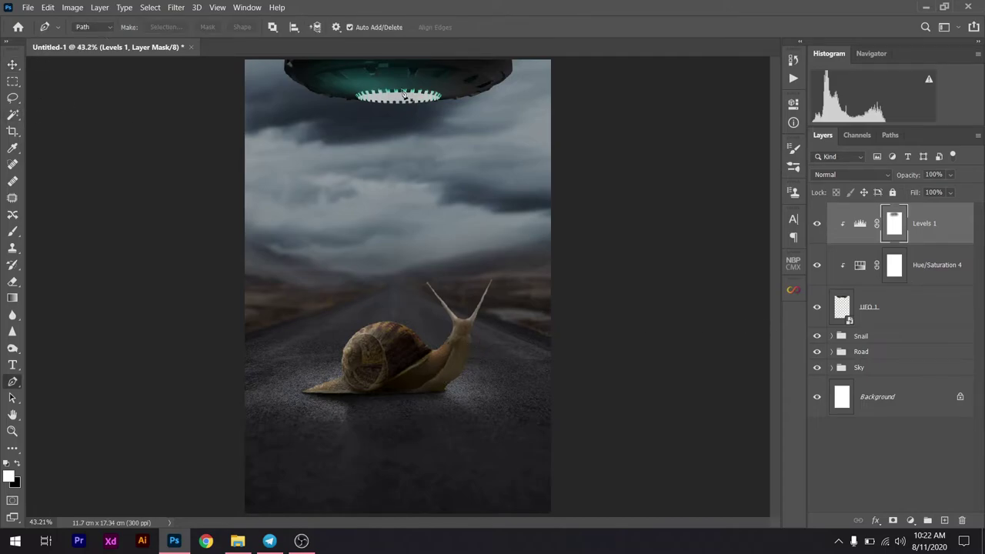
click(362, 101)
click(292, 402)
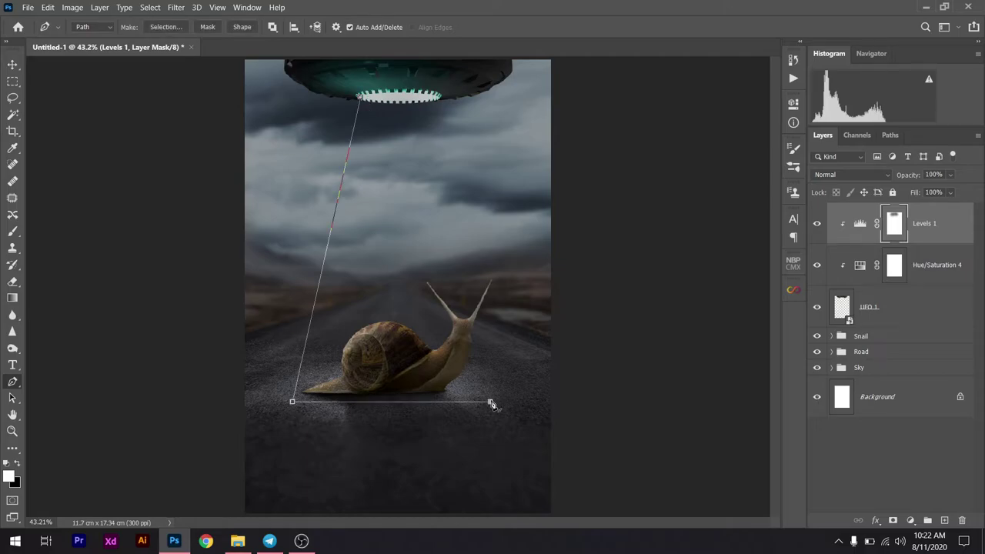
drag(490, 402, 618, 382)
click(440, 101)
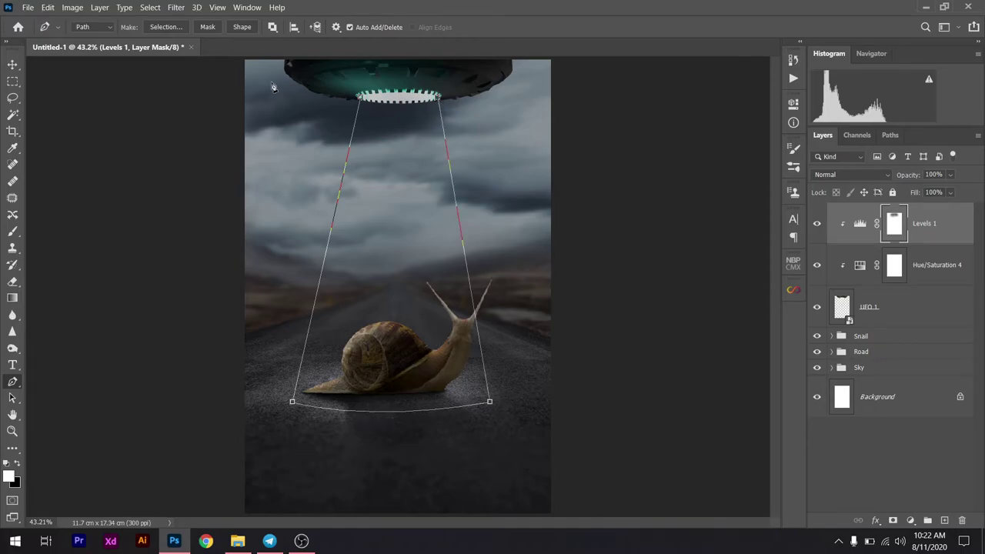
right_click(375, 129)
click(420, 177)
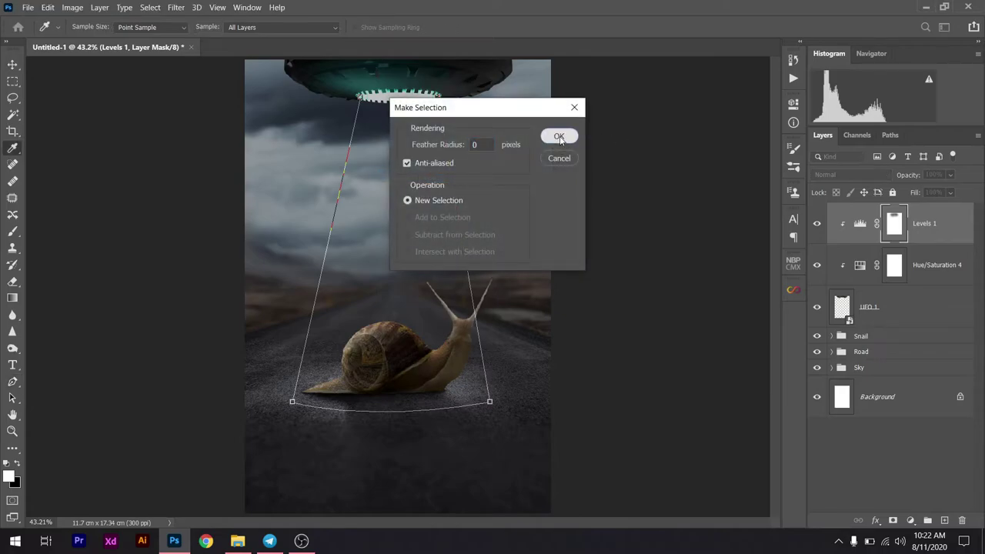
click(560, 137)
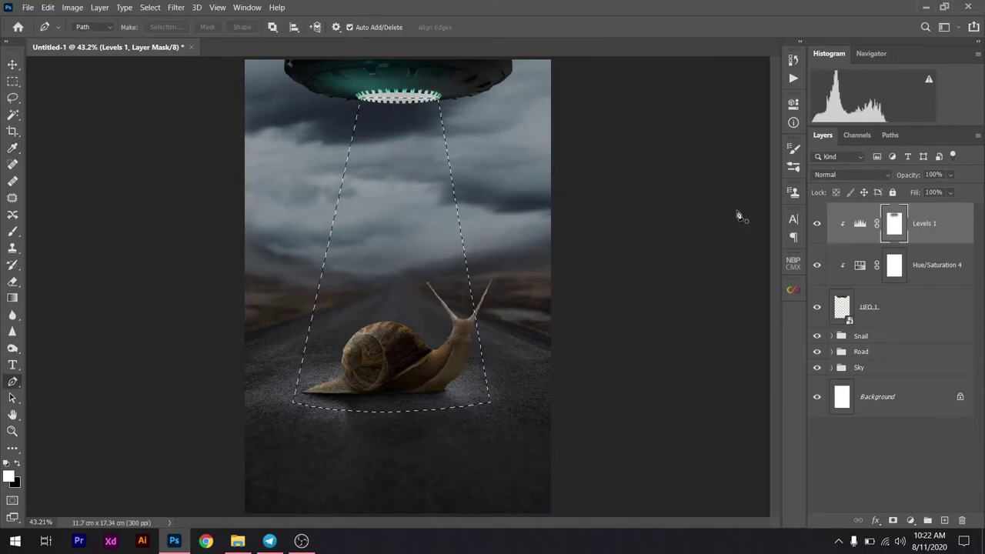
Create a new empty layer and set the foreground colour to cyan 00e4ff
key(b)
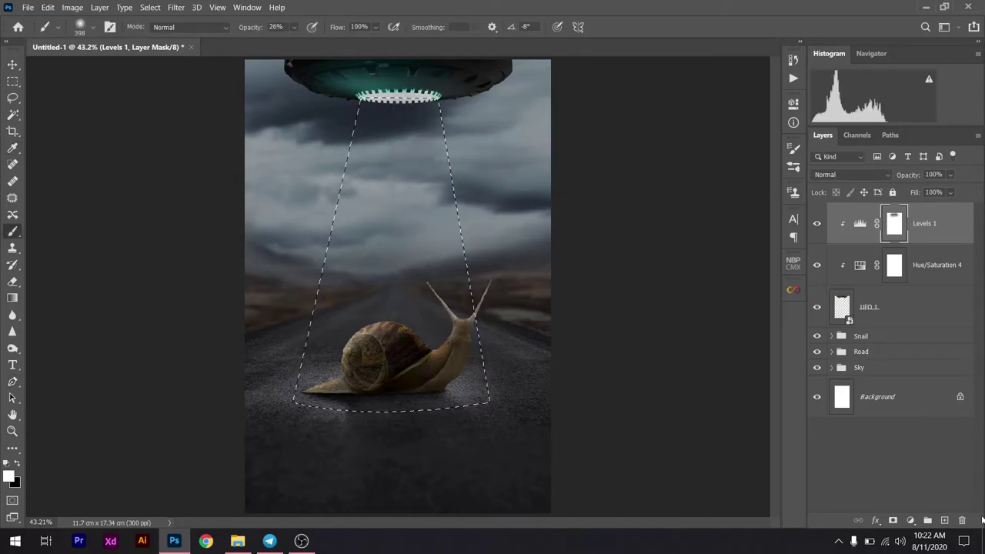
click(944, 521)
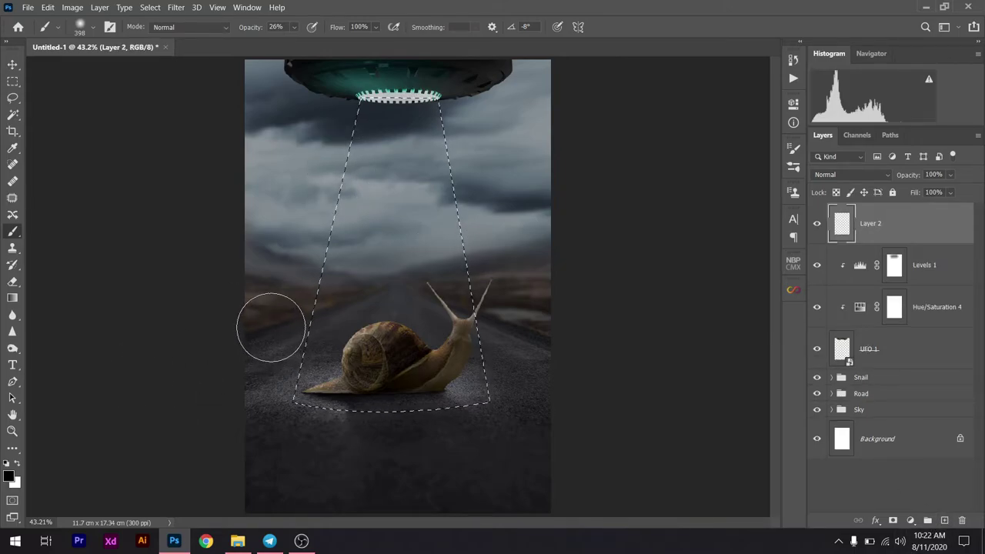
key(c)
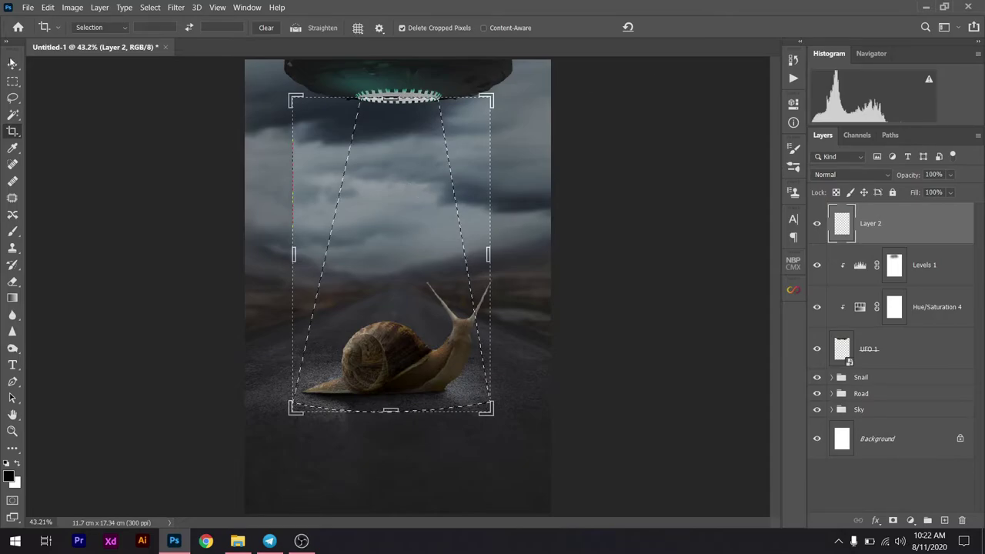
click(13, 65)
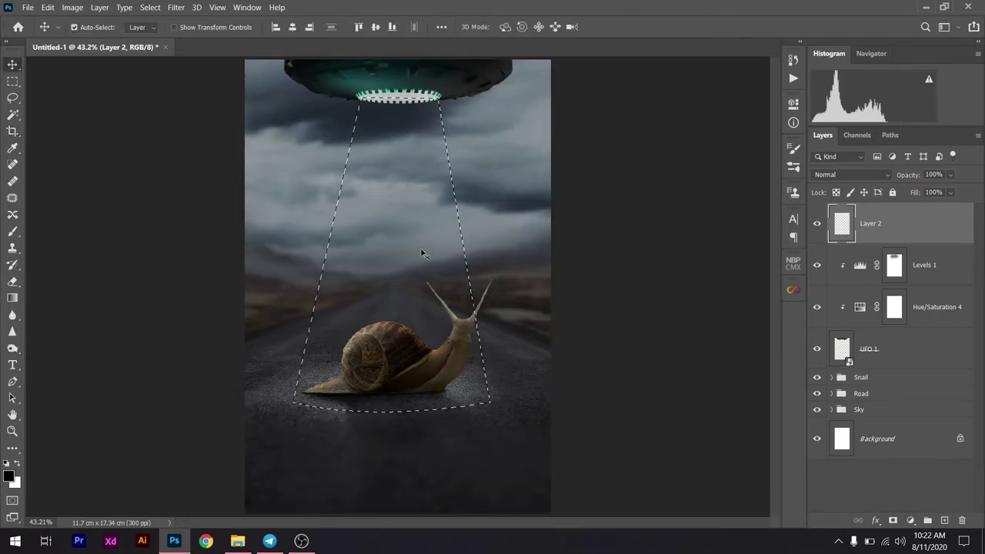
key(b)
click(7, 477)
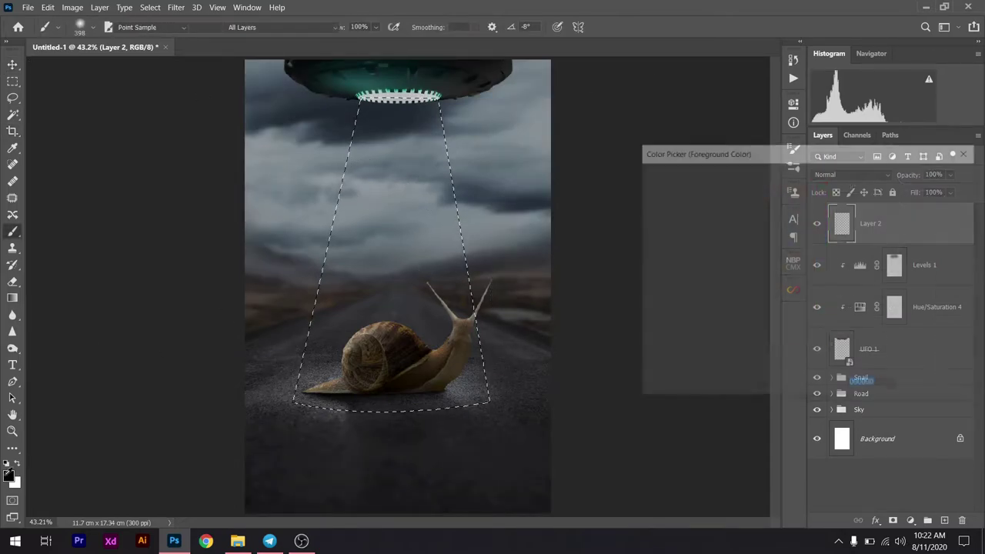
click(829, 262)
click(735, 178)
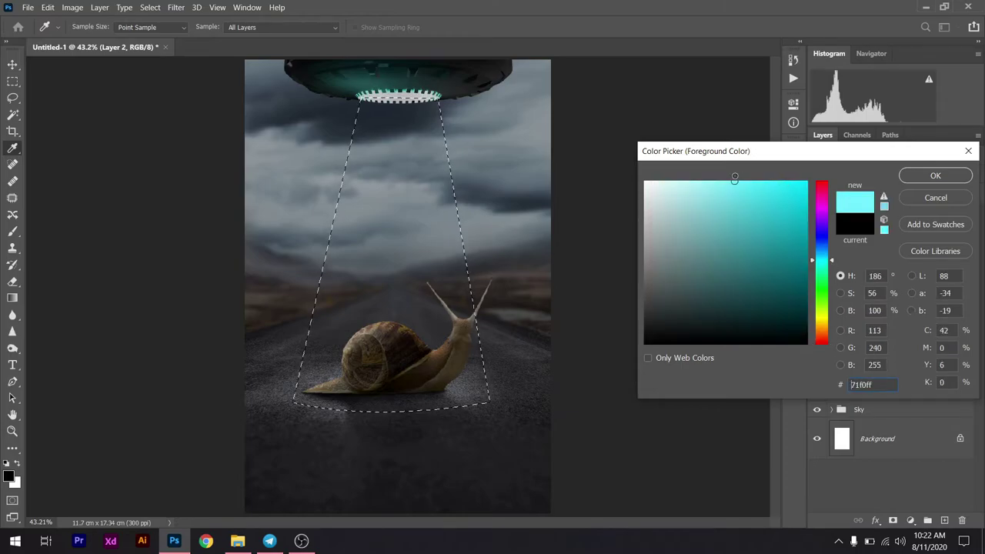
drag(749, 192, 829, 156)
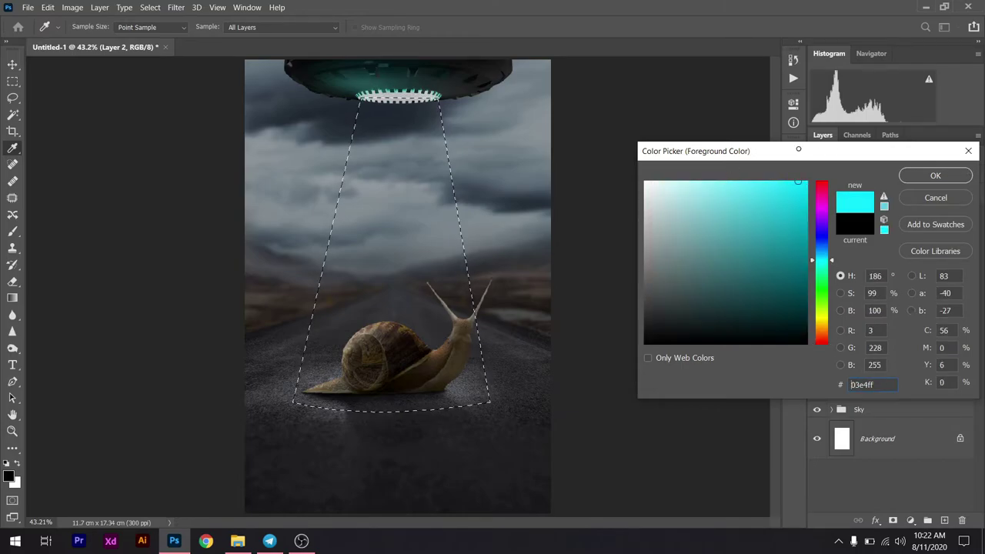
click(935, 175)
Paint cyan inside the beam selection with a large brush and blend the layer in Soft Light
key(b)
right_click(397, 135)
key(Escape)
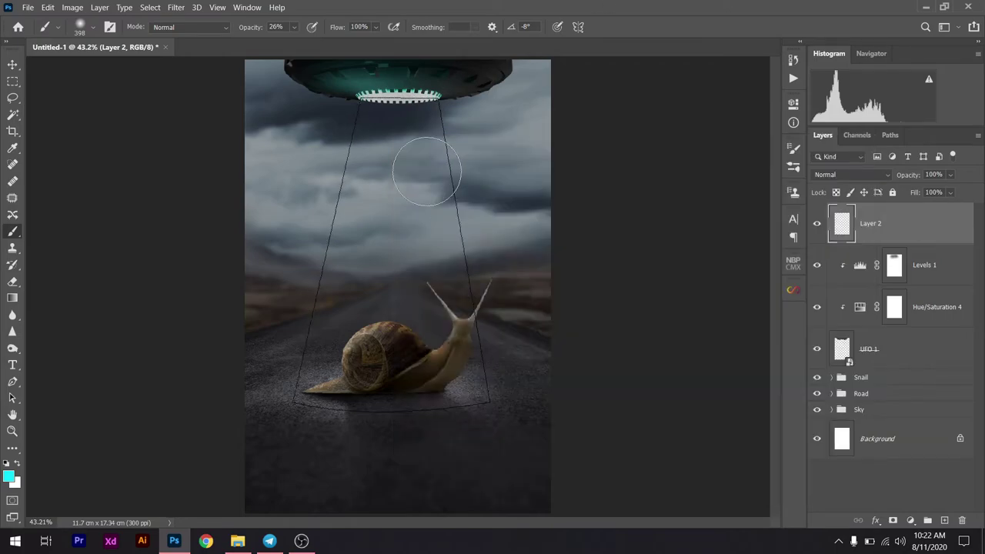
key(ctrl+Return)
mouse_move(400, 131)
mouse_down()
mouse_move(396, 271)
mouse_move(407, 341)
mouse_move(323, 362)
mouse_move(384, 374)
mouse_move(306, 331)
mouse_move(297, 363)
mouse_move(308, 392)
mouse_move(446, 434)
mouse_move(363, 312)
mouse_move(407, 187)
mouse_move(455, 268)
mouse_move(462, 150)
mouse_move(336, 157)
mouse_move(396, 131)
mouse_move(352, 197)
mouse_move(330, 308)
mouse_move(452, 343)
mouse_up()
click(842, 174)
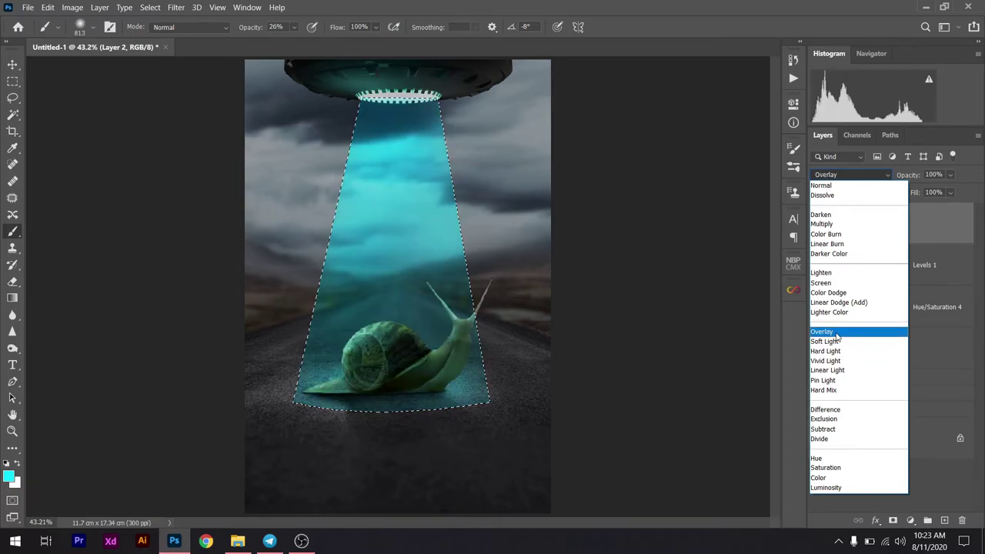
click(839, 342)
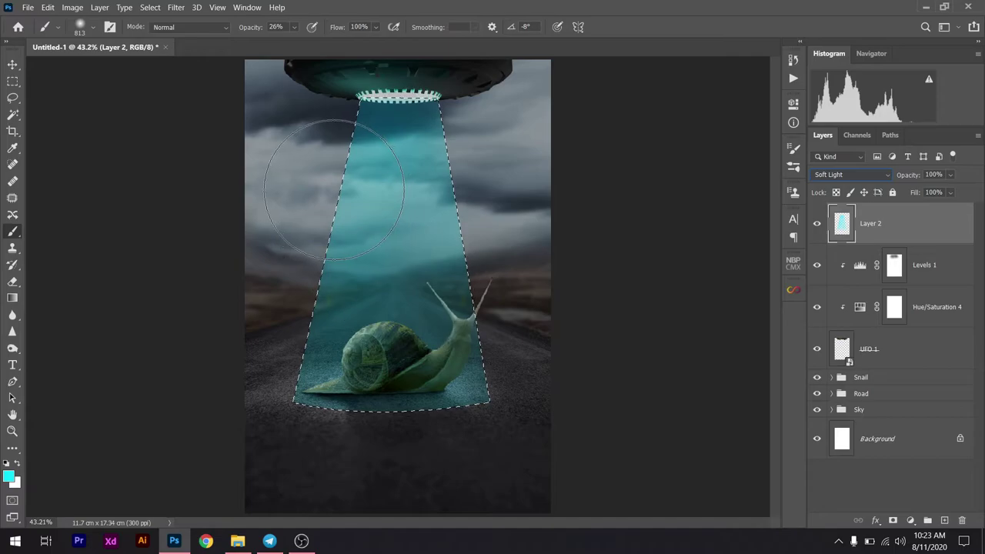
click(13, 64)
Deselect, mask Layer 2, and paint black to fade the beam's bottom, upper-left edge and snail area
key(ctrl+d)
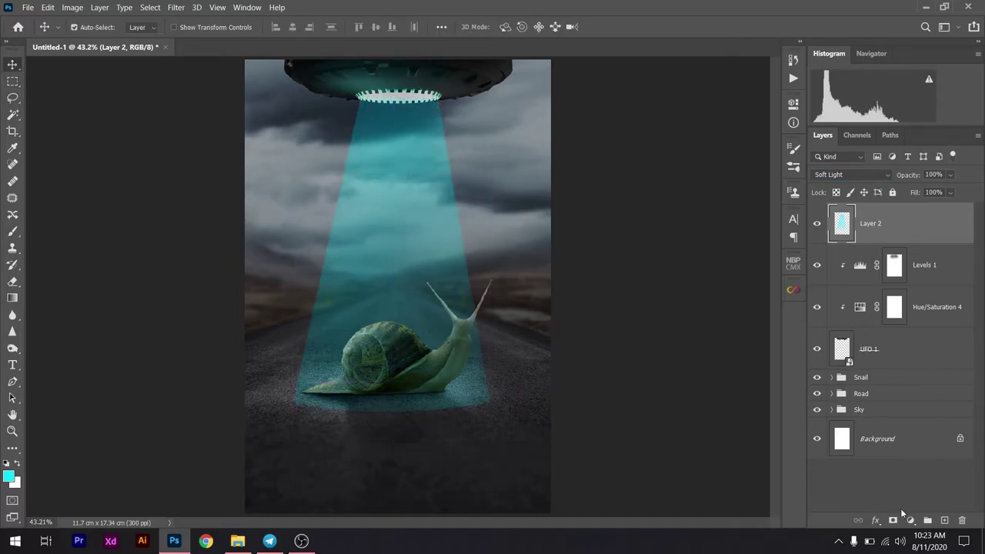
click(893, 521)
key(b)
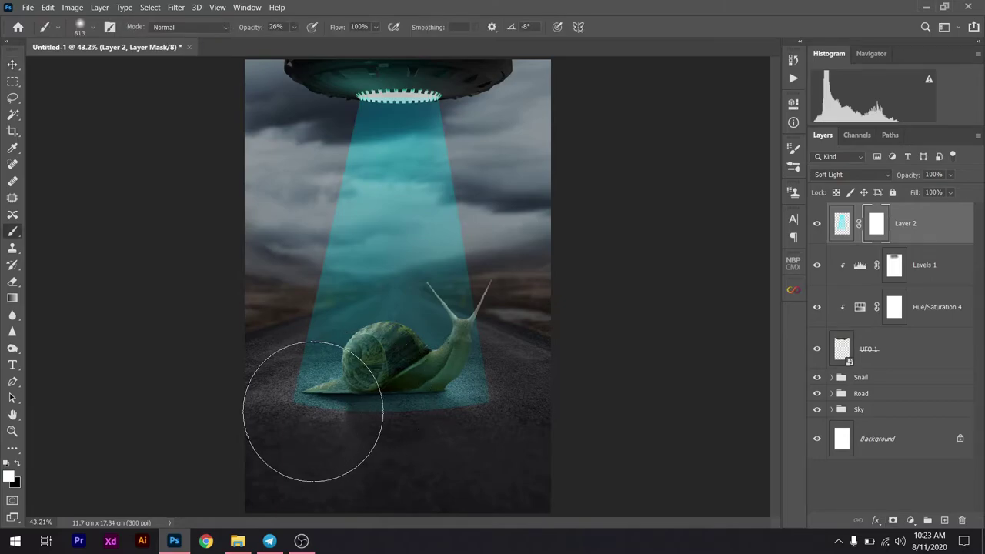
key(x)
mouse_move(311, 415)
mouse_down()
mouse_move(413, 387)
mouse_move(324, 254)
mouse_up()
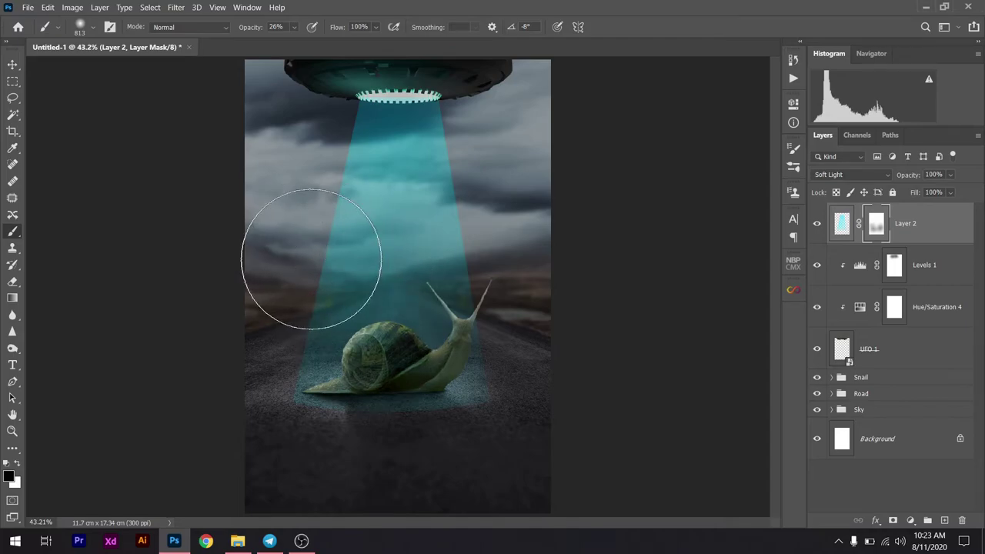
drag(461, 237, 297, 197)
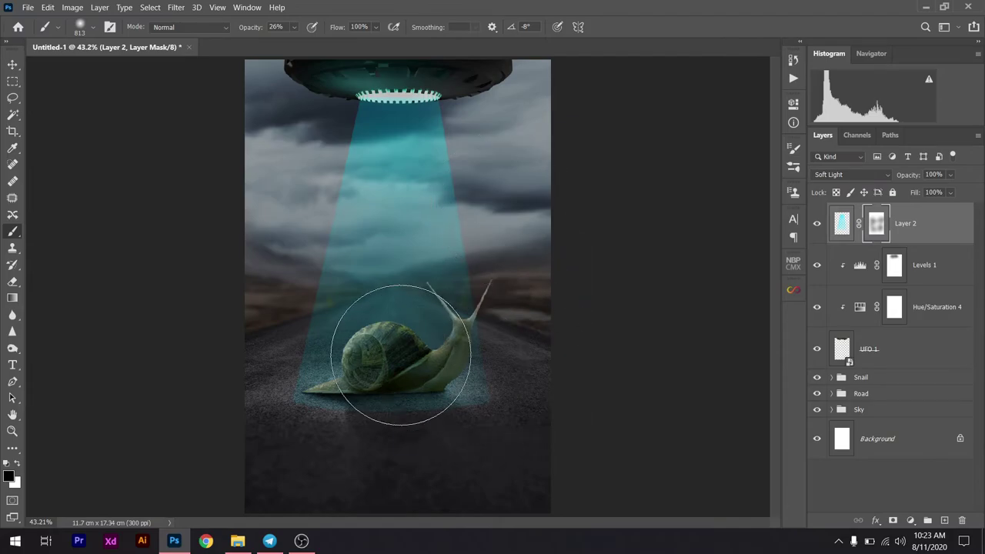
drag(402, 359, 376, 229)
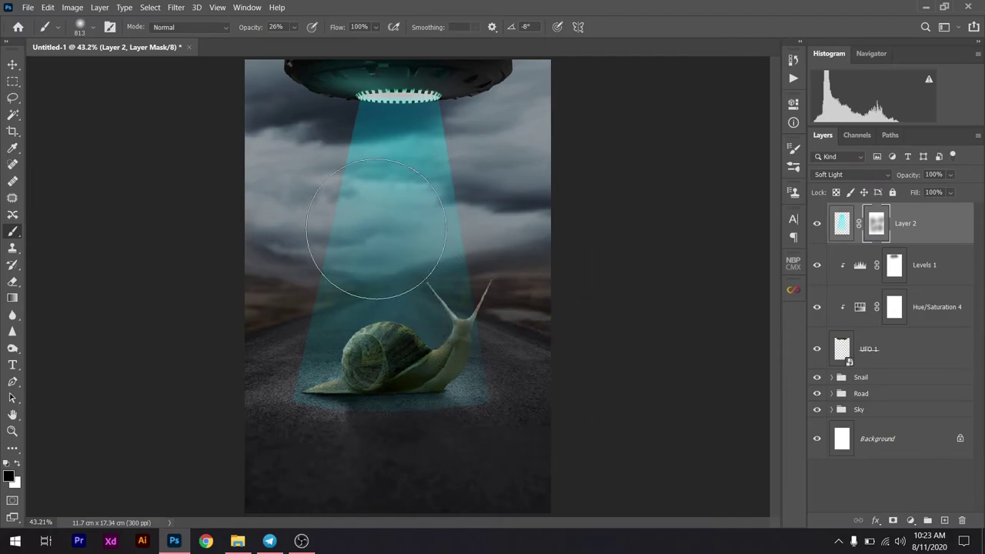
click(12, 64)
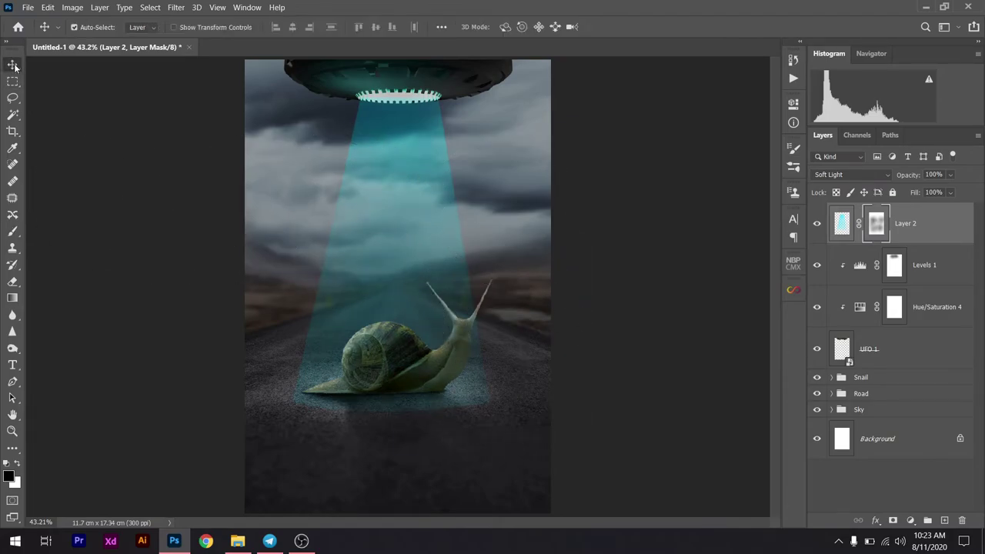
Cancel a first Gaussian Blur attempt and convert Layer 2 to a Smart Object
click(839, 227)
click(176, 8)
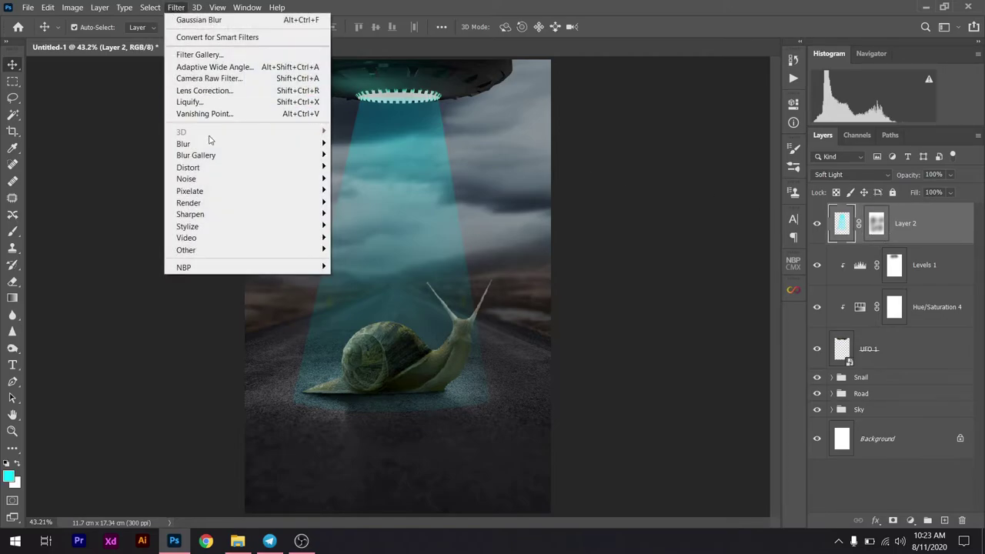
click(385, 191)
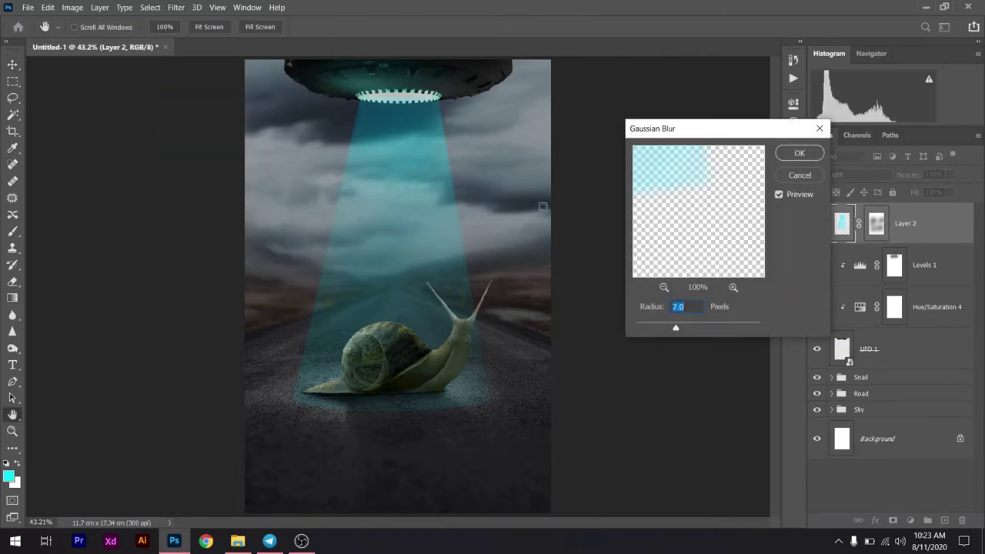
click(799, 177)
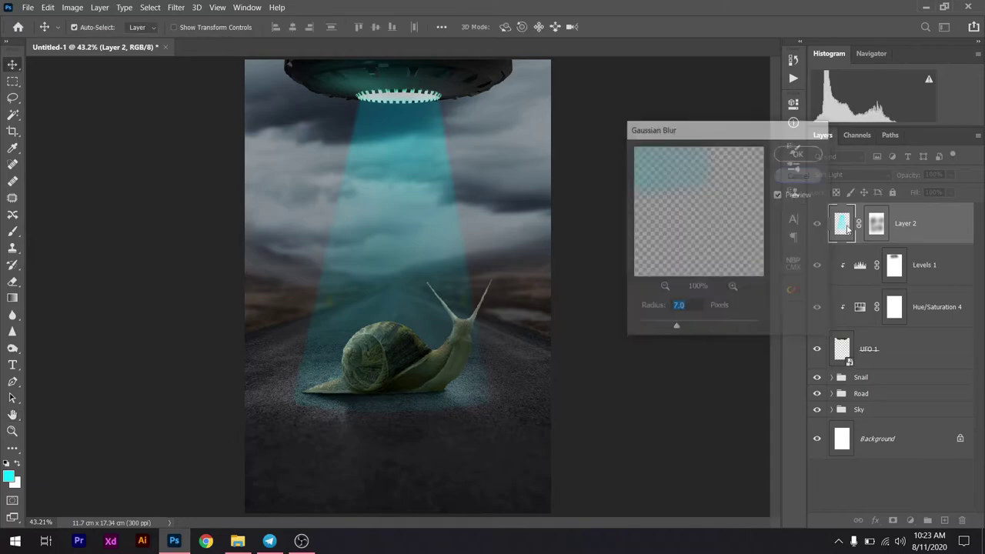
right_click(847, 230)
right_click(925, 223)
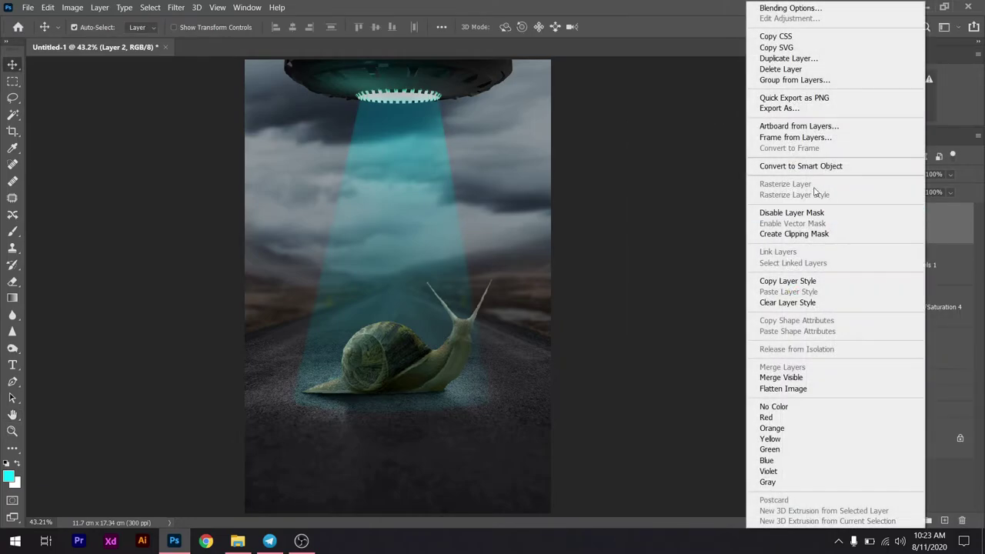
click(792, 167)
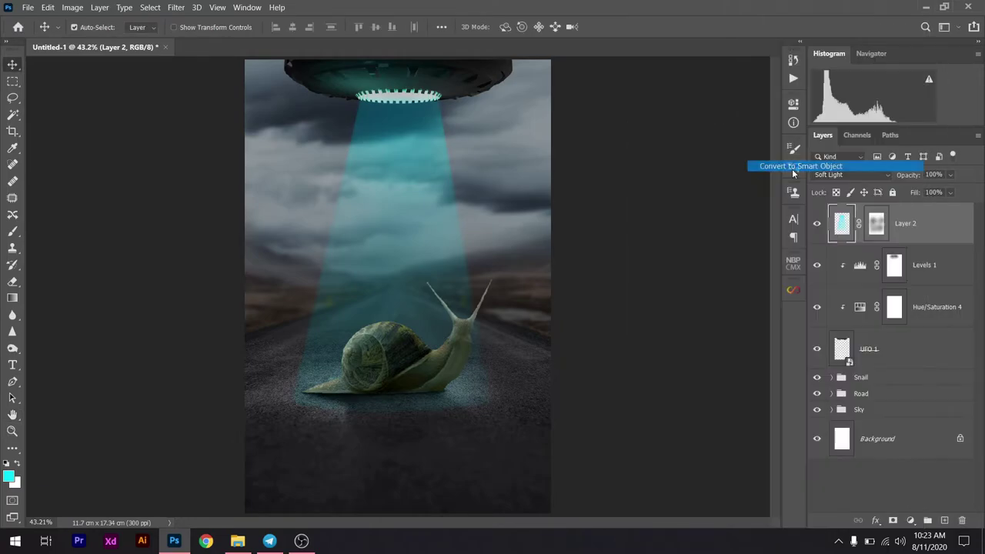
Apply a 20-pixel Gaussian Blur smart filter to the beam, then also select Levels 1, Hue/Saturation 4 and UFO 1
click(177, 7)
click(386, 189)
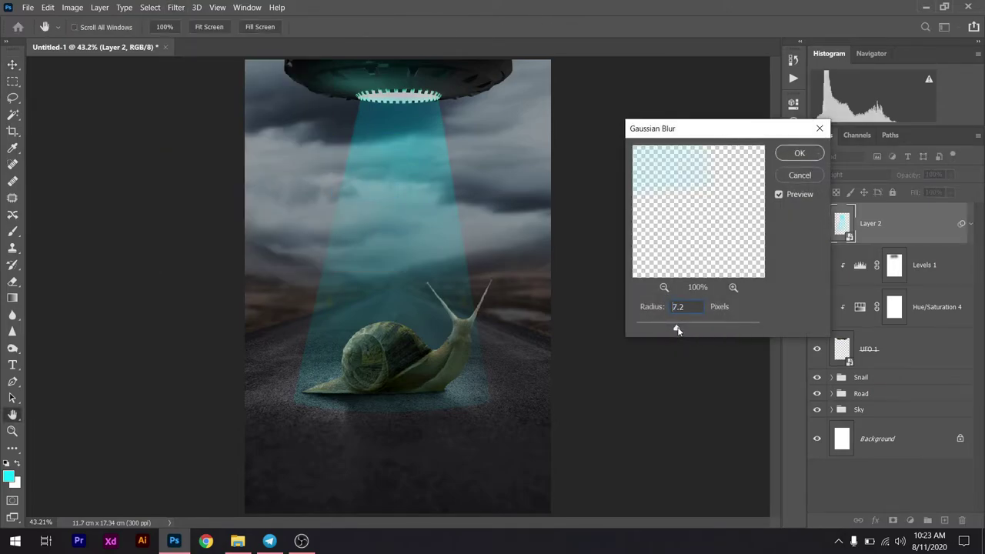
drag(686, 329, 693, 329)
click(799, 155)
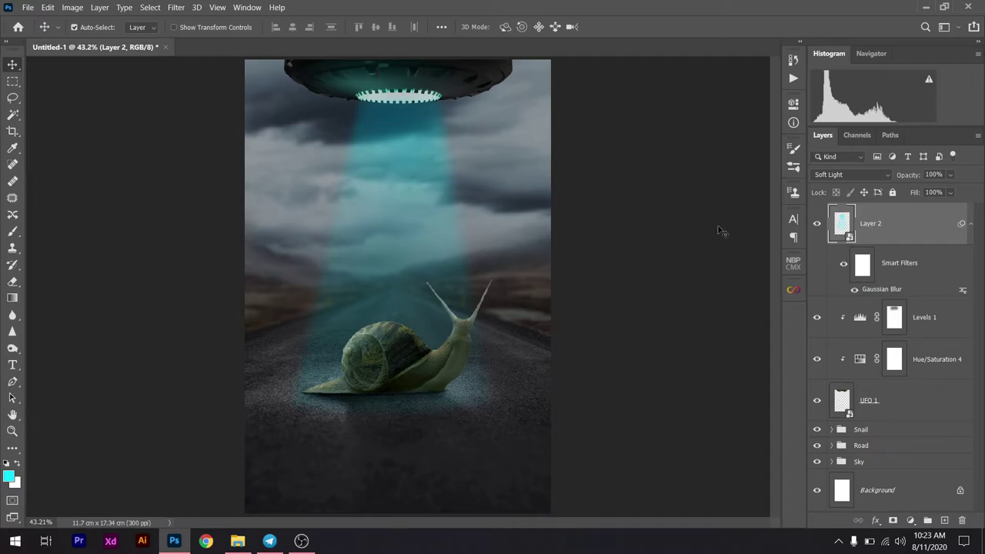
shift+click(937, 406)
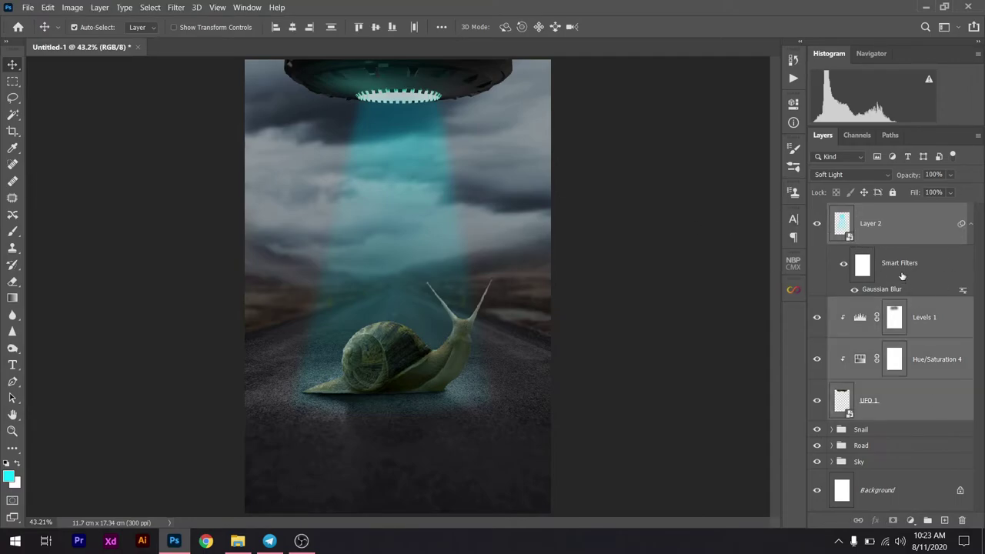
Group the beam, its adjustments and the UFO into a UFO 1 folder, then select the Snail layer
key(ctrl+g)
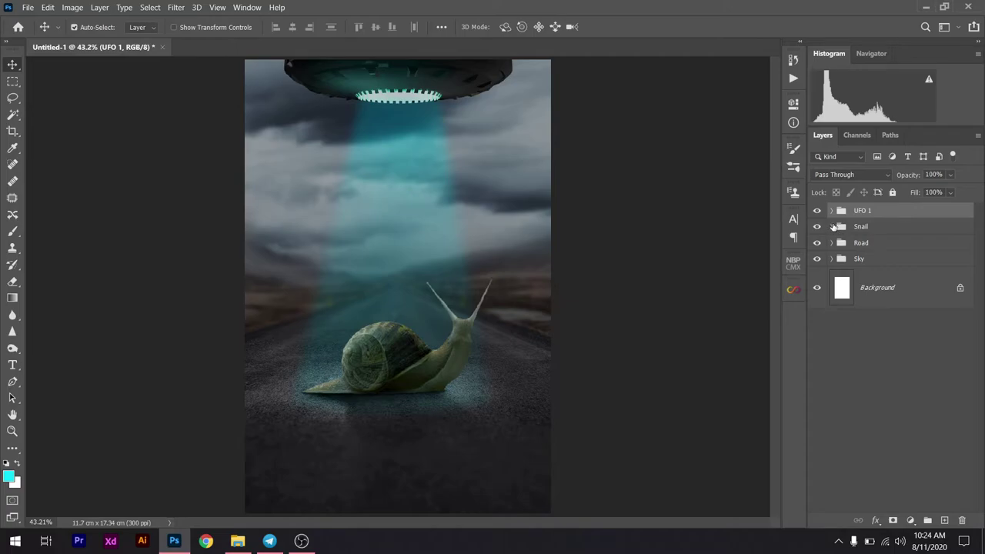
click(832, 226)
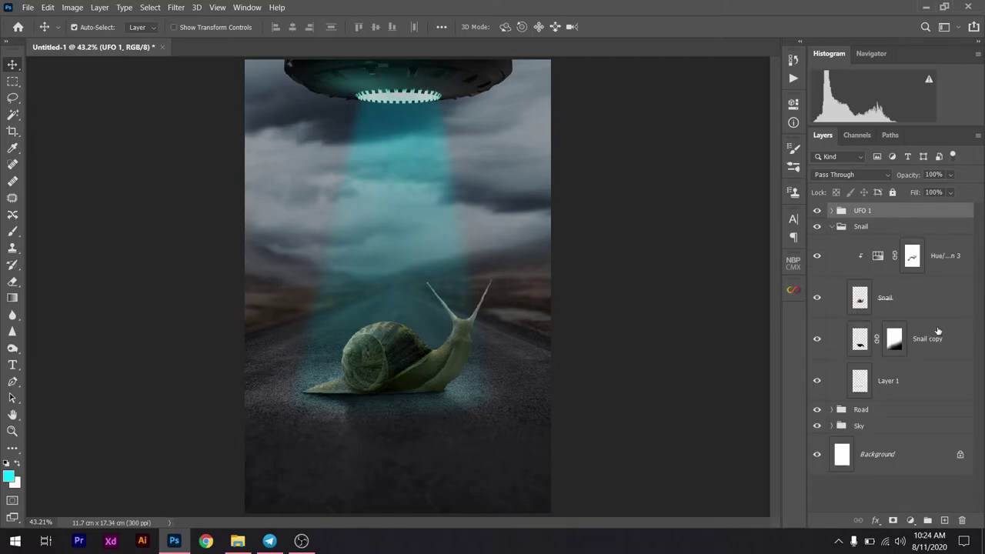
click(916, 299)
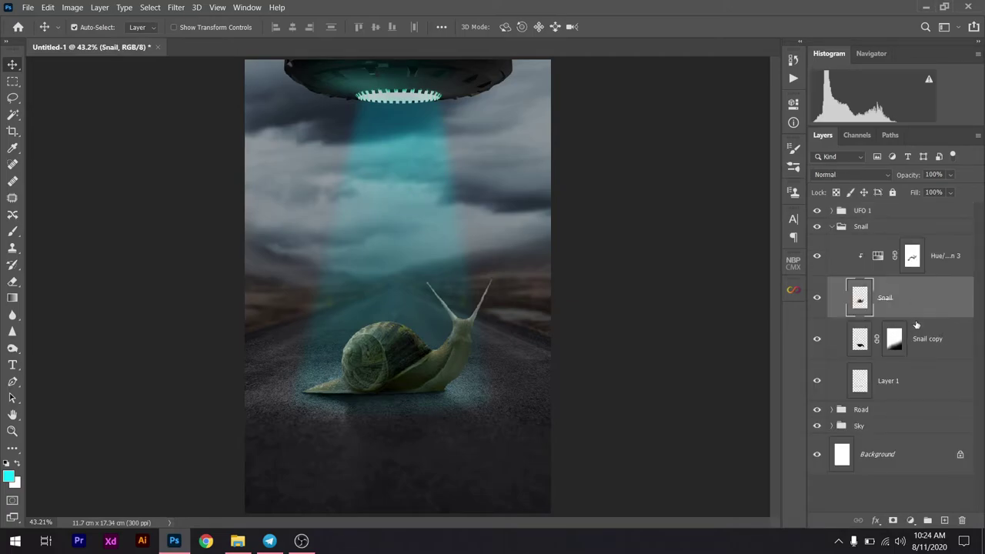
click(909, 521)
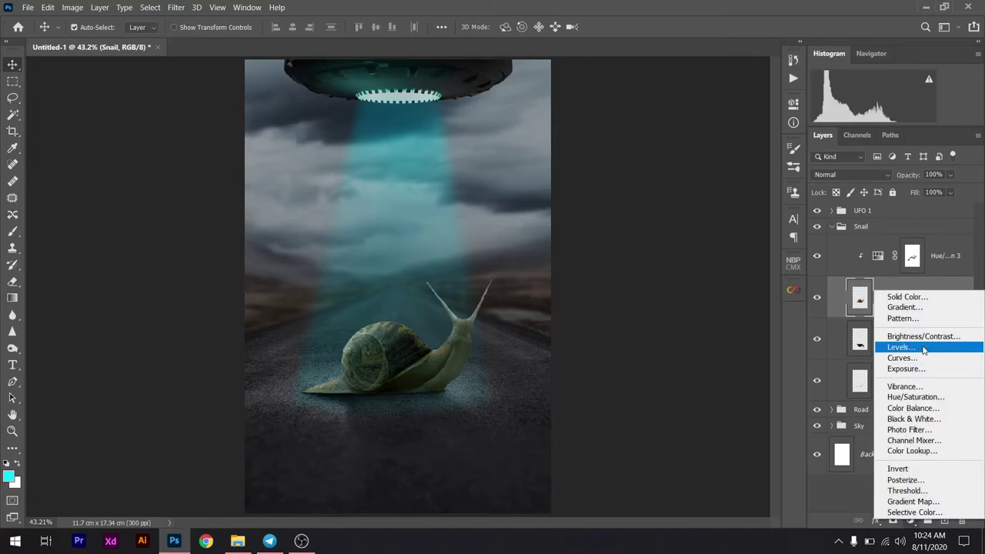
Add a colorized Hue/Saturation layer above the Snail tinting it pale teal (Hue 186, Saturation 64)
click(928, 406)
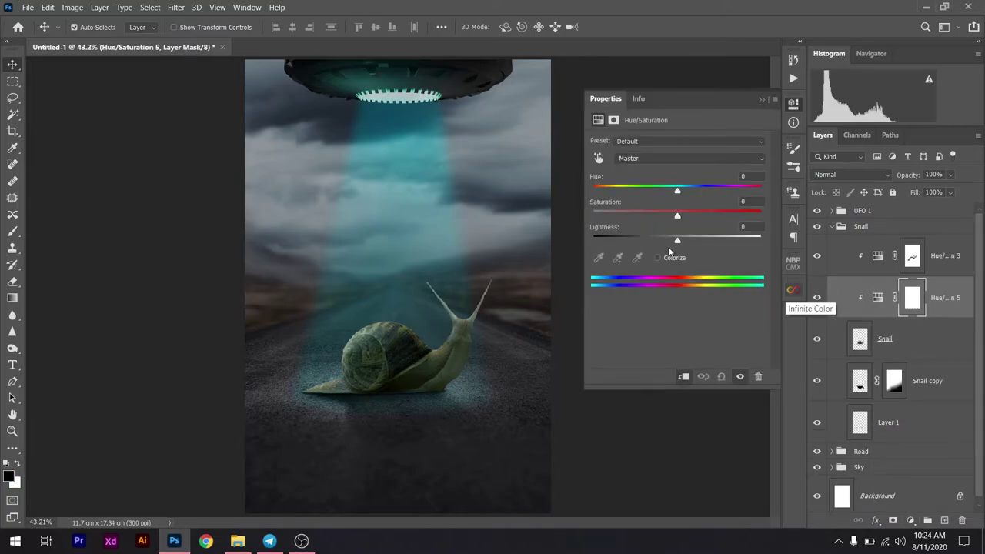
click(659, 257)
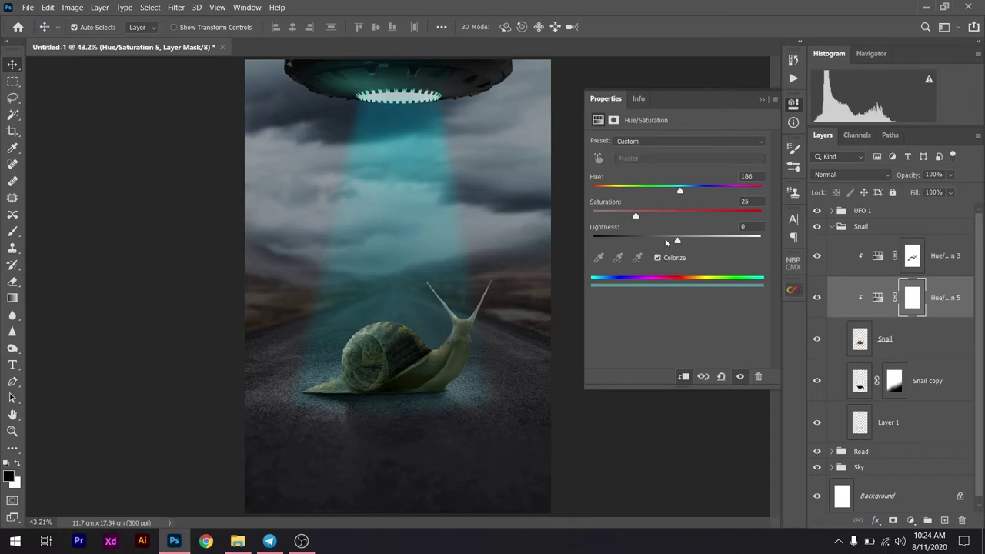
mouse_move(649, 217)
mouse_down()
mouse_move(708, 216)
mouse_move(707, 240)
mouse_move(740, 239)
mouse_up()
click(761, 99)
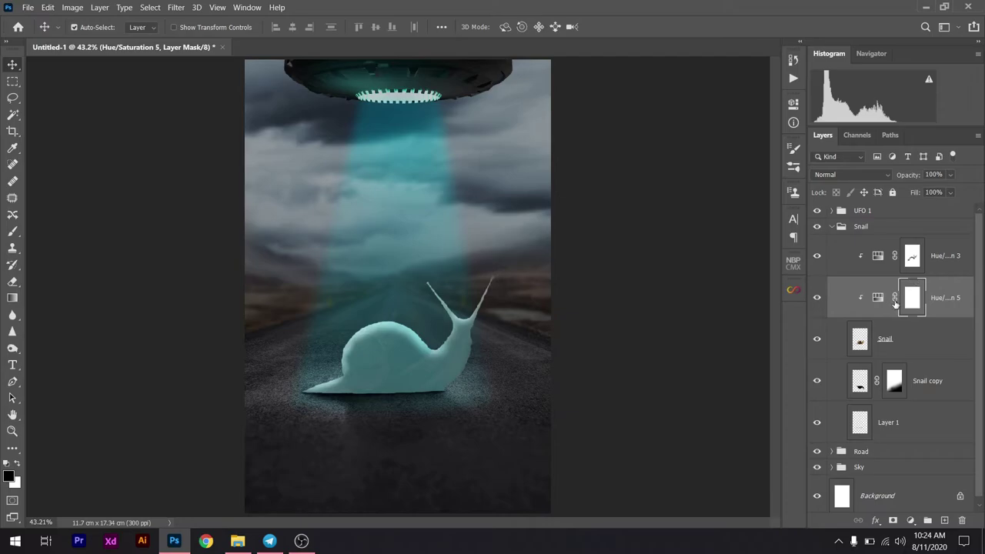
right_click(880, 302)
key(Escape)
right_click(879, 302)
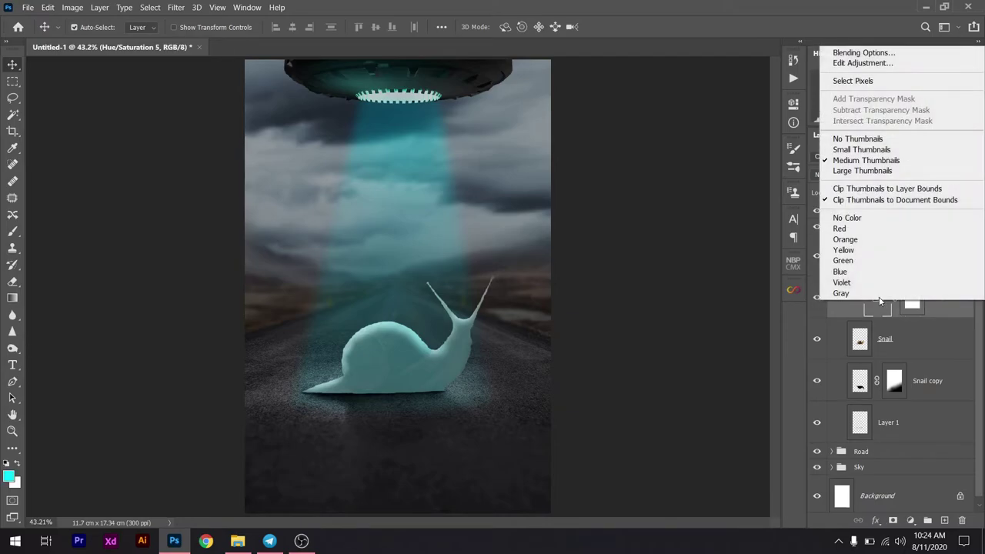
Set the Underlying Layer Blend If to 0/171 so shell texture shows through the tint
click(834, 59)
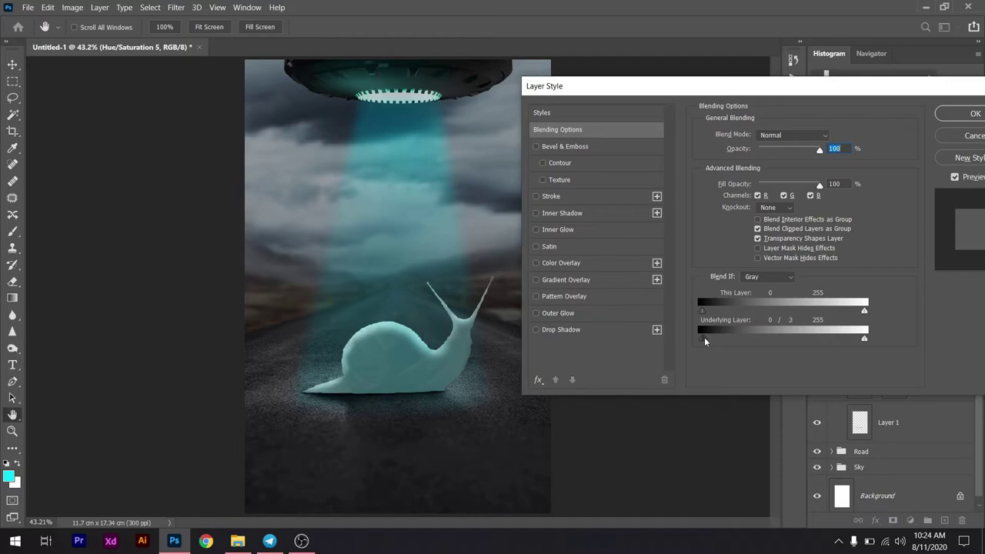
drag(704, 338, 796, 341)
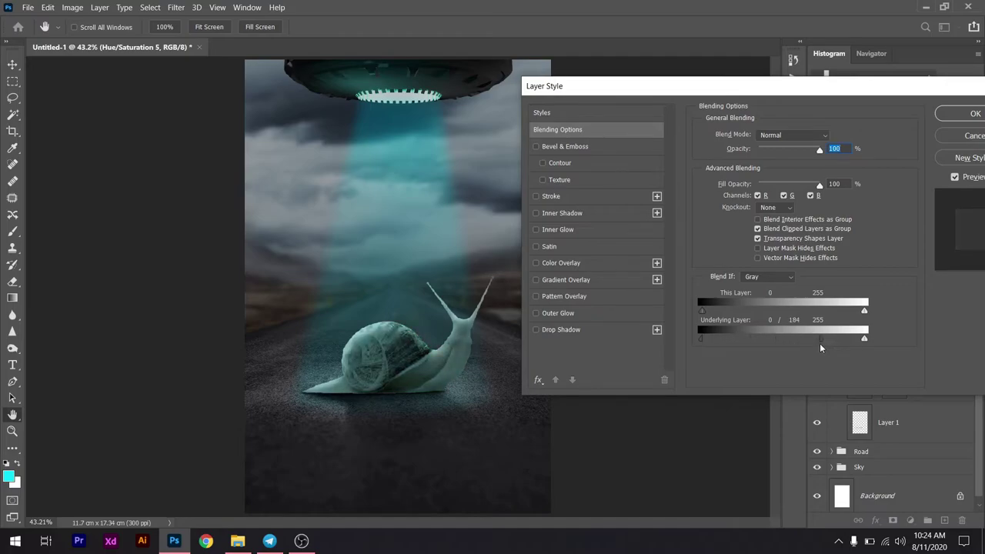
drag(812, 344, 812, 343)
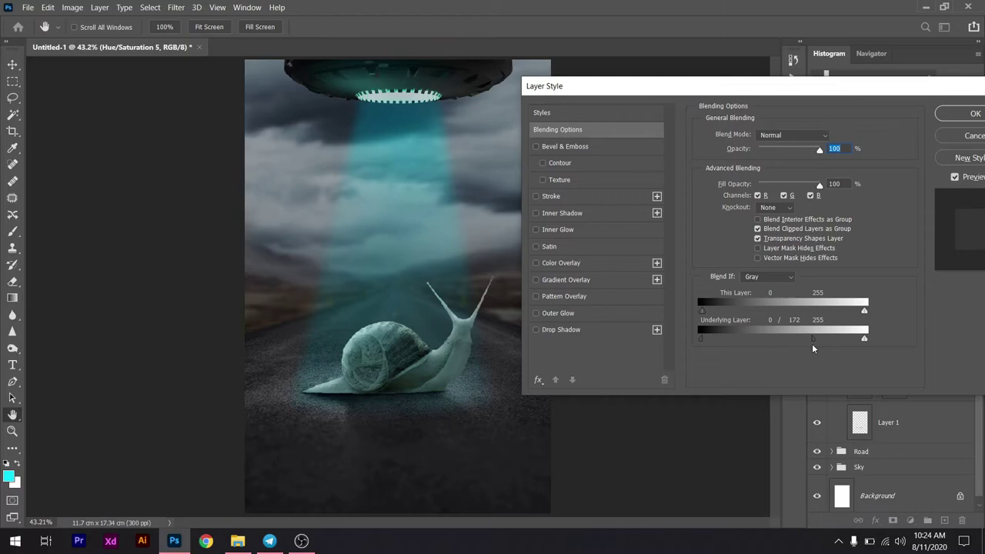
drag(886, 93, 818, 95)
click(912, 122)
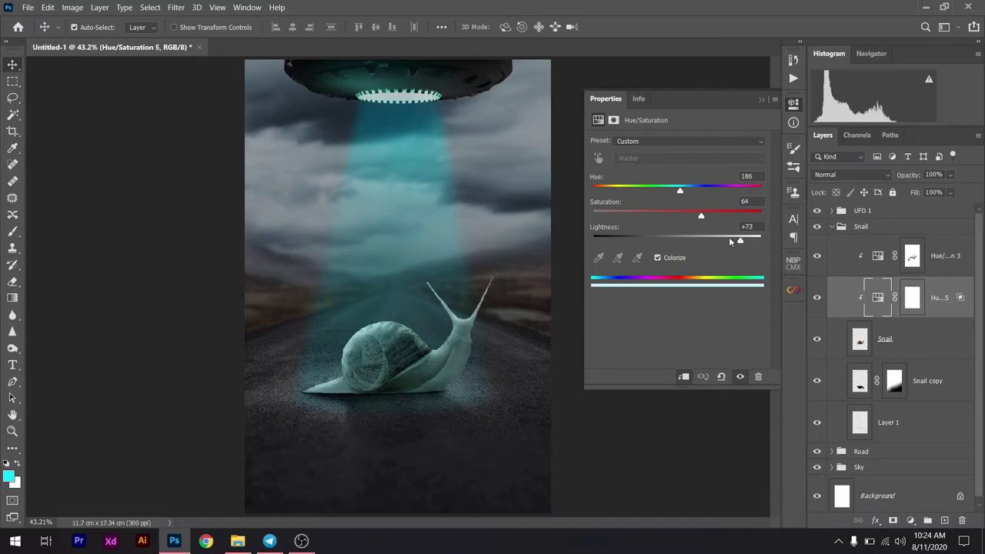
Lower the tint Lightness to +46 and select the adjustment's mask with default colours
drag(731, 241, 718, 242)
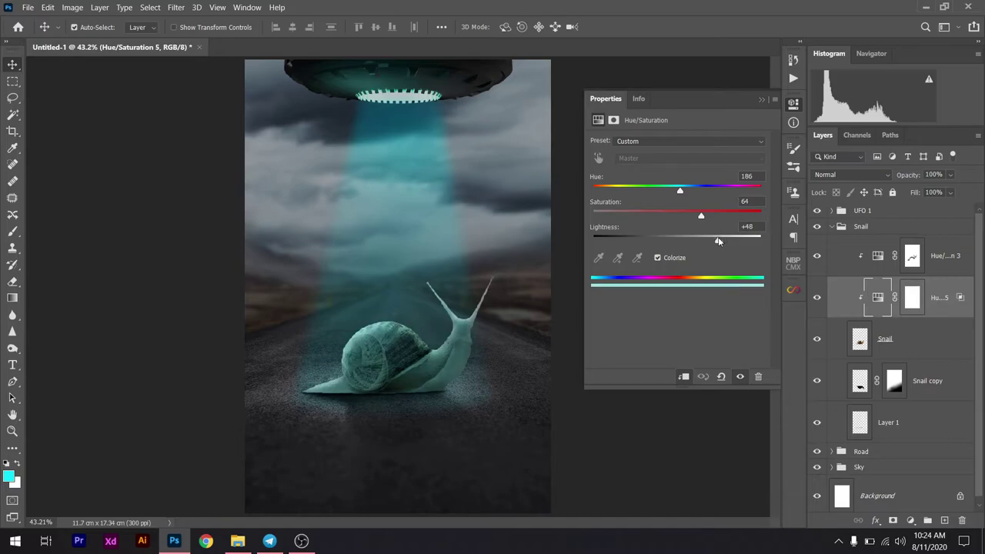
click(762, 100)
key(d)
click(912, 297)
Fill the Hue/Saturation 5 mask with black and set up a 47-pixel white brush at 100% opacity
key(alt+BackSpace)
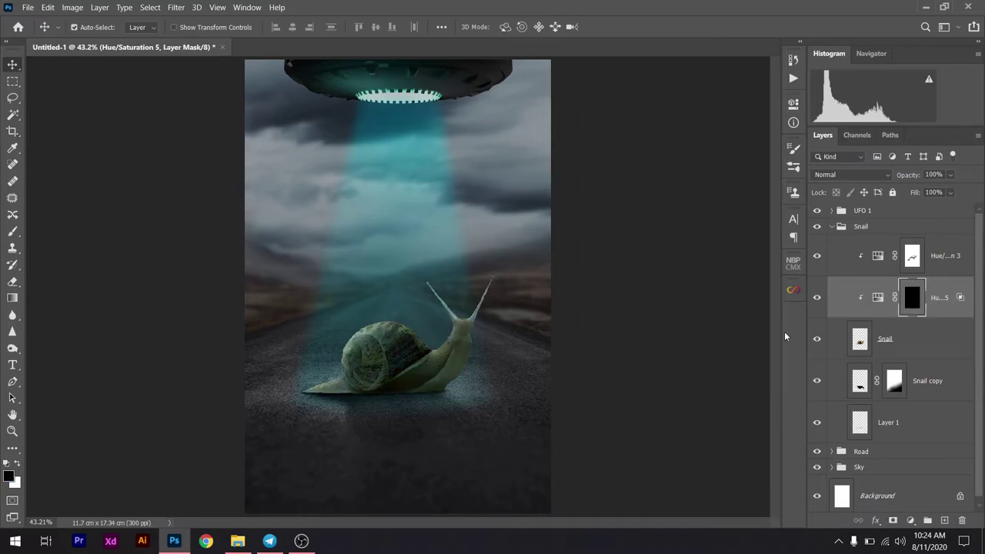
key(b)
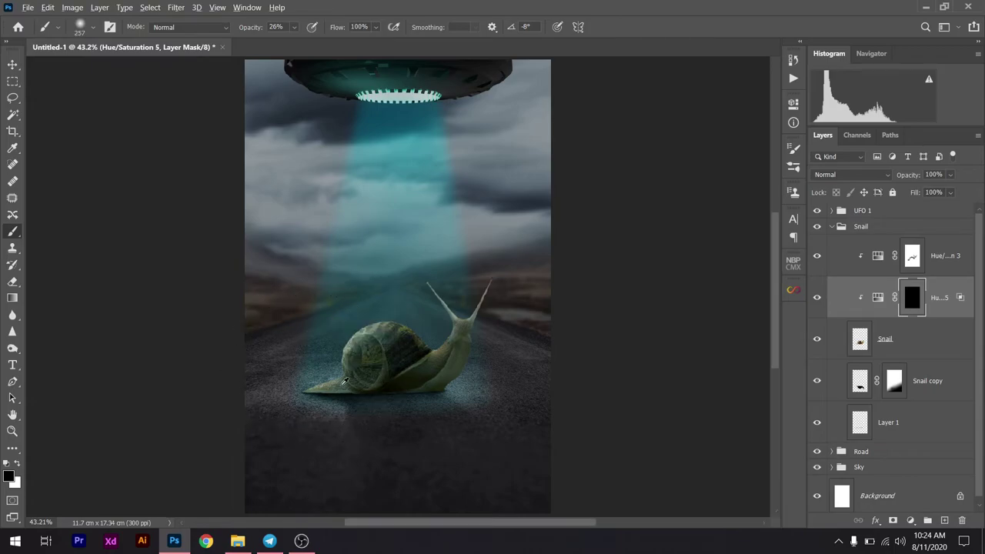
scroll(325, 380, up, 1)
scroll(325, 380, up, 3)
scroll(330, 379, up, 3)
scroll(334, 377, up, 3)
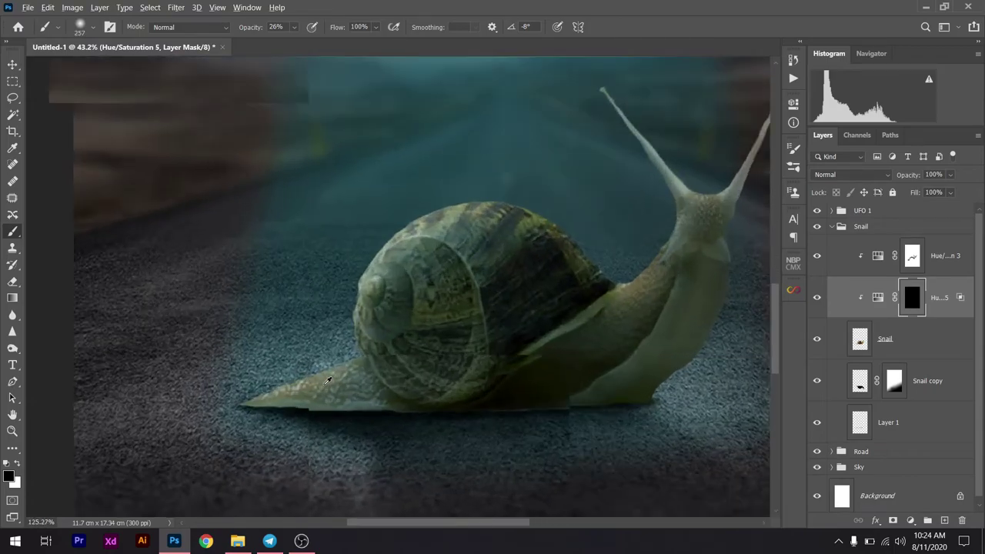
scroll(339, 374, up, 3)
drag(340, 372, 291, 364)
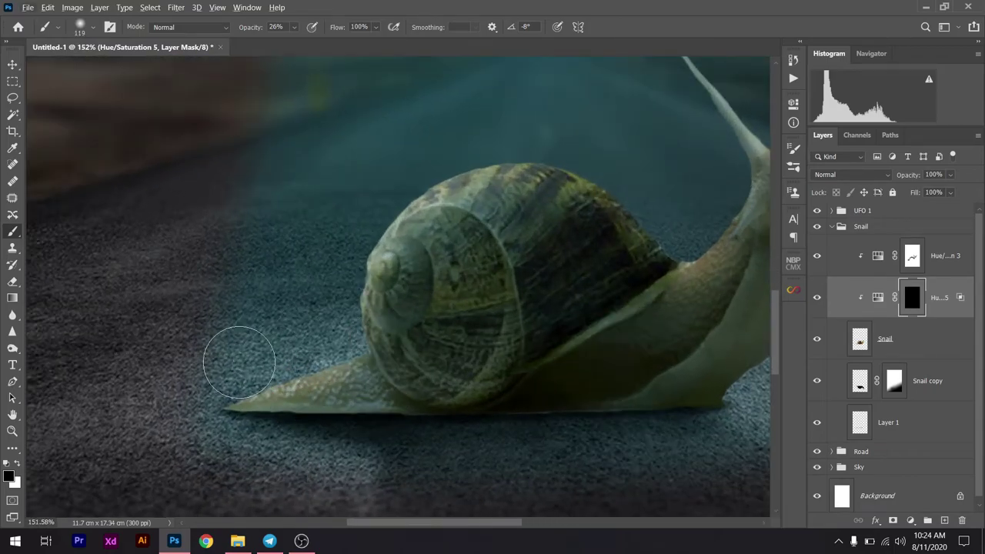
key(x)
drag(275, 347, 248, 351)
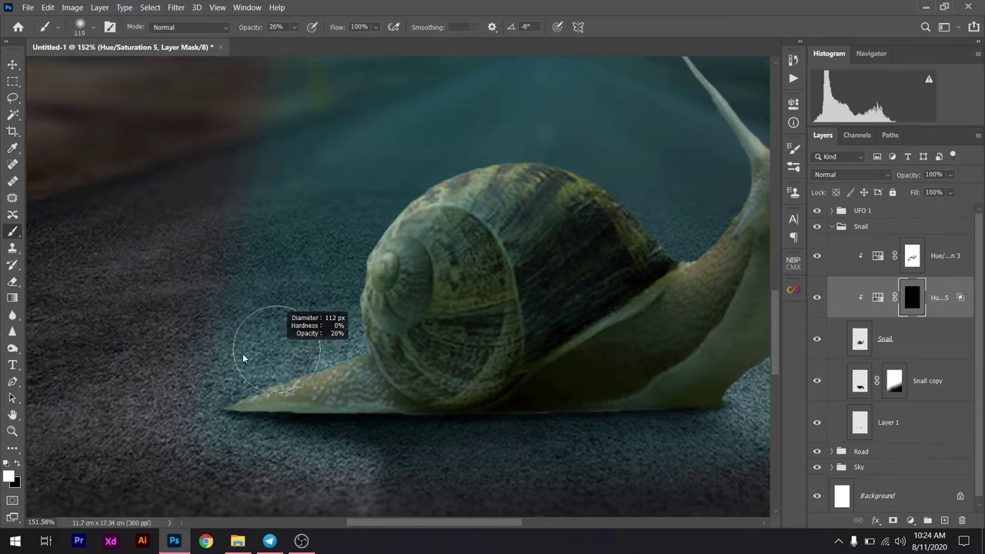
key(0)
Paint the cyan tint back onto the snail's body, neck and antennae, then fit the image on screen
mouse_move(246, 396)
mouse_down()
mouse_move(369, 331)
mouse_move(408, 223)
mouse_move(477, 159)
mouse_move(539, 170)
mouse_up()
scroll(423, 514, right, 3)
mouse_move(454, 192)
mouse_down()
mouse_move(549, 259)
mouse_move(572, 99)
mouse_up()
scroll(572, 99, up, 3)
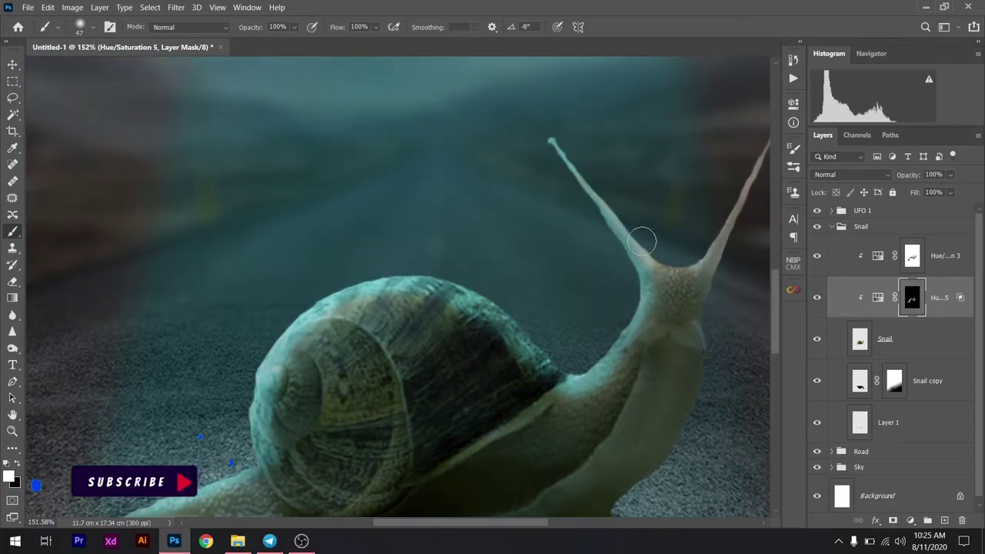
scroll(501, 501, right, 3)
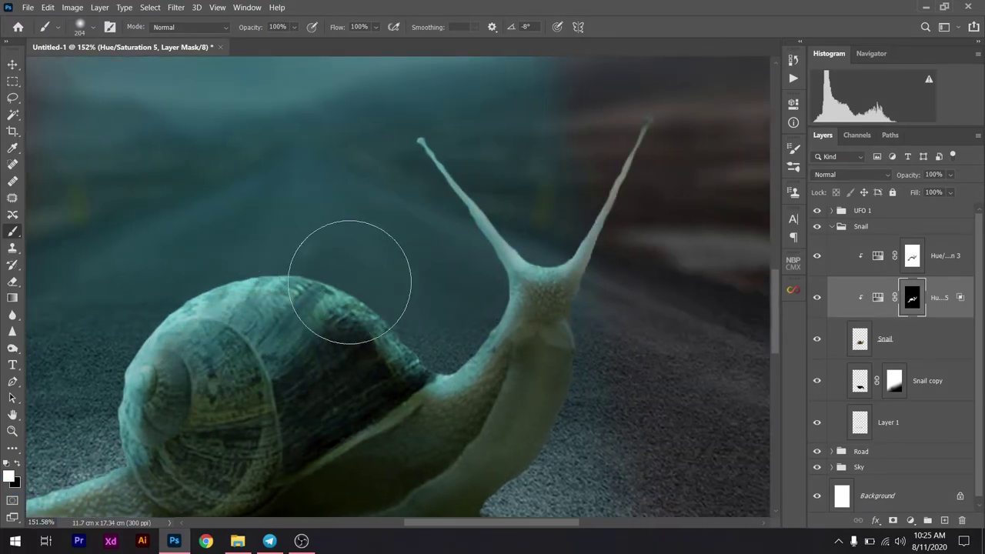
scroll(328, 378, down, 1)
scroll(328, 378, down, 1)
key(x)
key(3)
key(1)
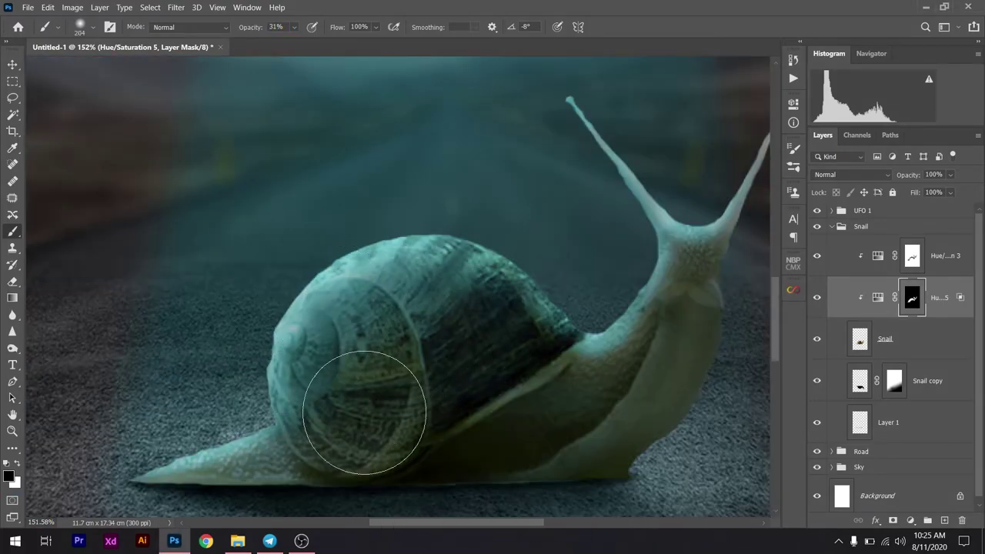
key(x)
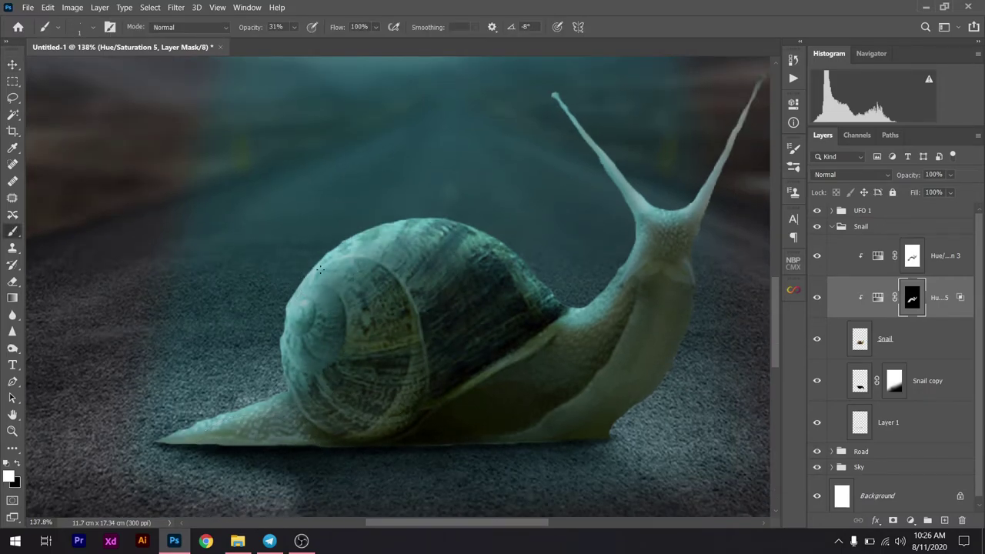
key(v)
key(ctrl+0)
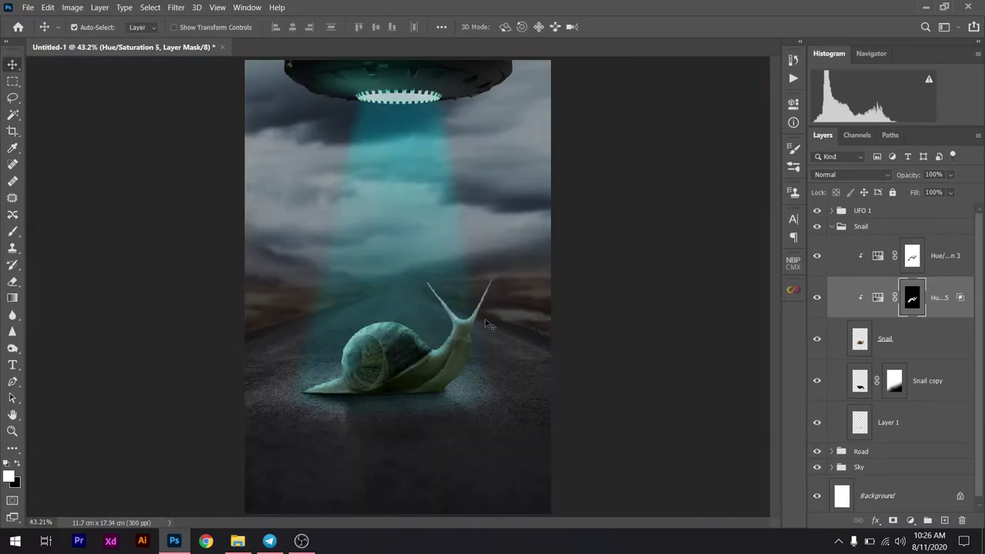
Lower the Hue/Saturation 3 lightness to -81 to darken the snail
scroll(412, 377, up, 3)
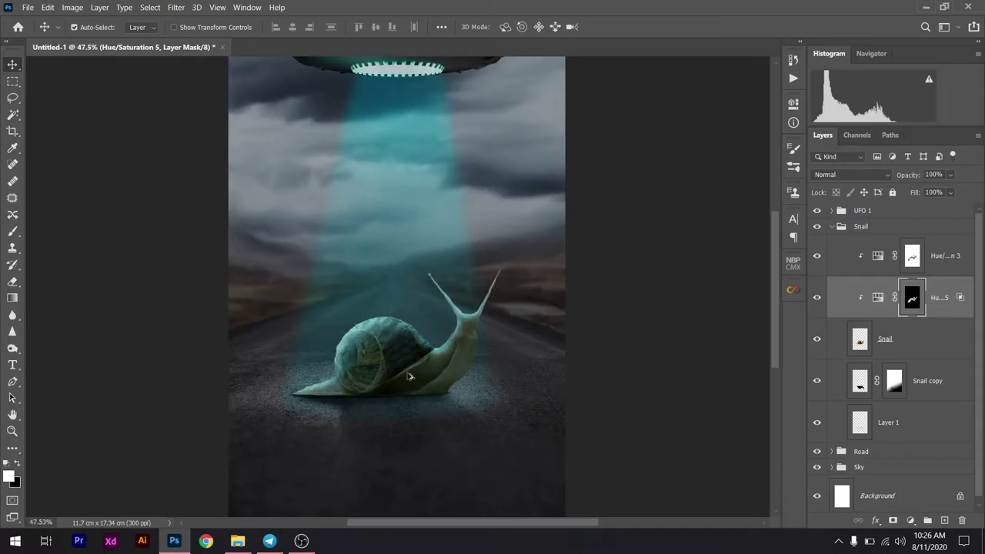
scroll(403, 346, up, 1)
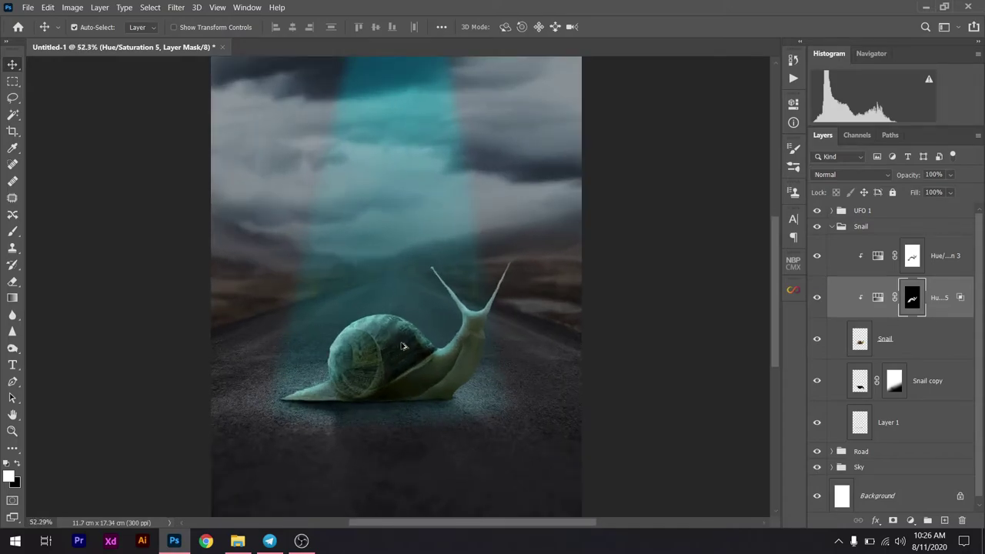
key(ctrl+0)
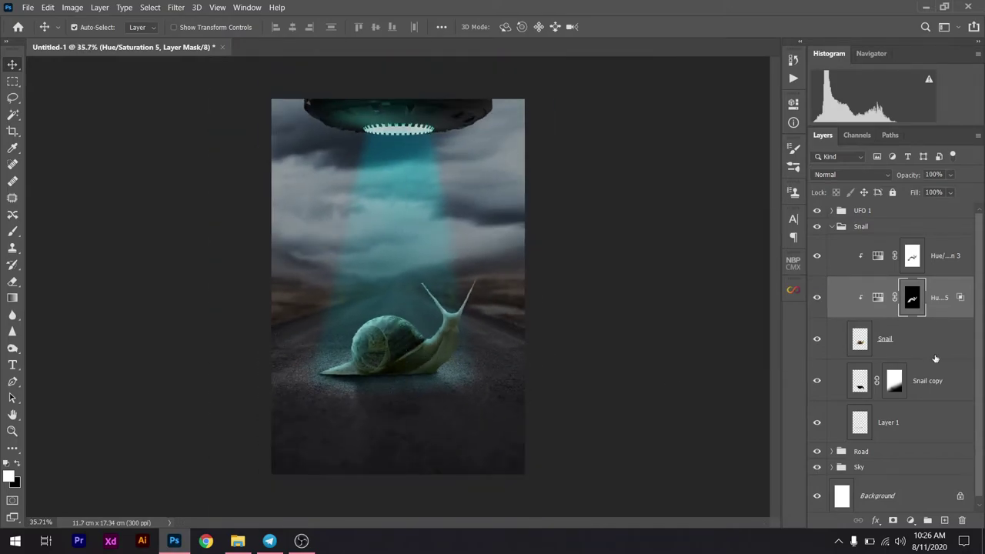
double_click(882, 269)
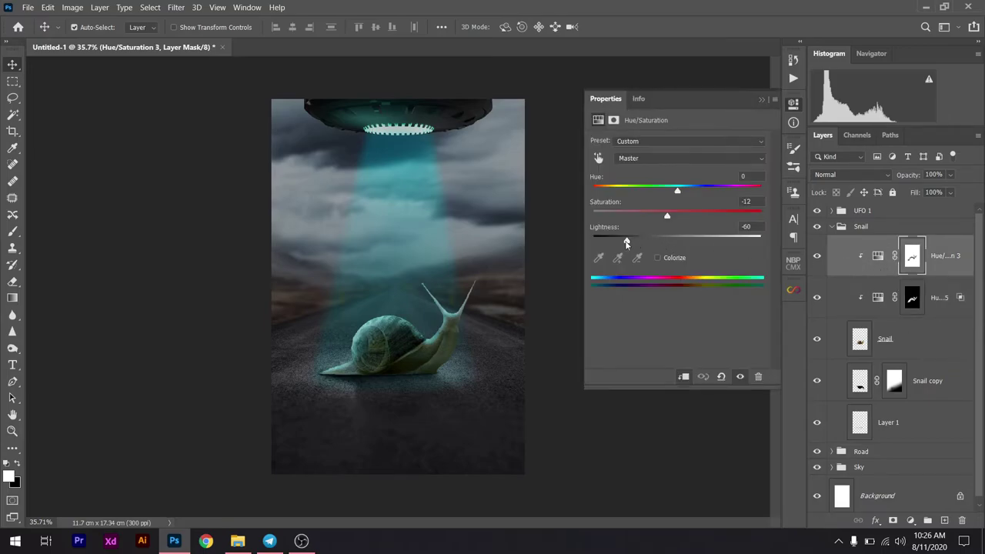
drag(621, 239, 612, 240)
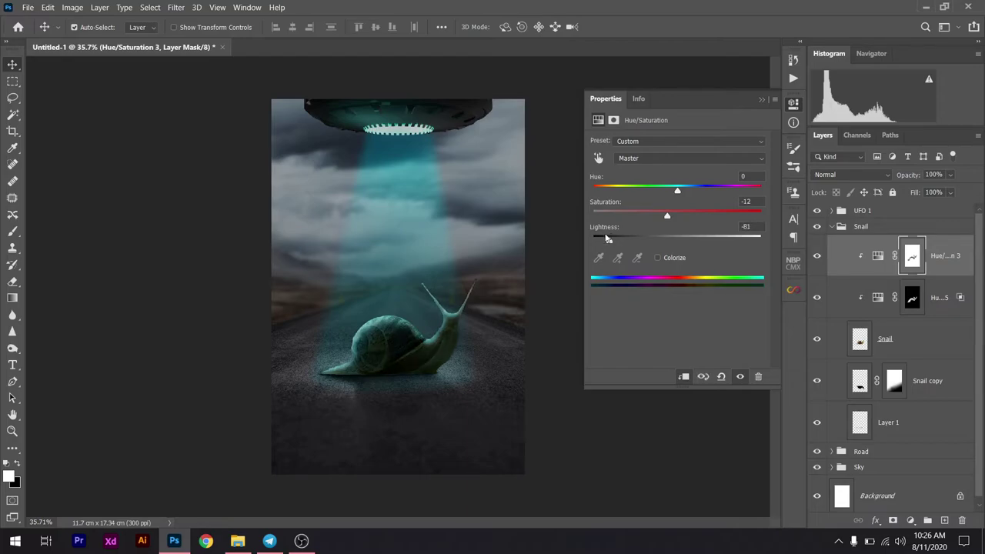
click(761, 99)
Scroll the Layers panel to review the Snail group's adjustment stack
scroll(434, 400, up, 1)
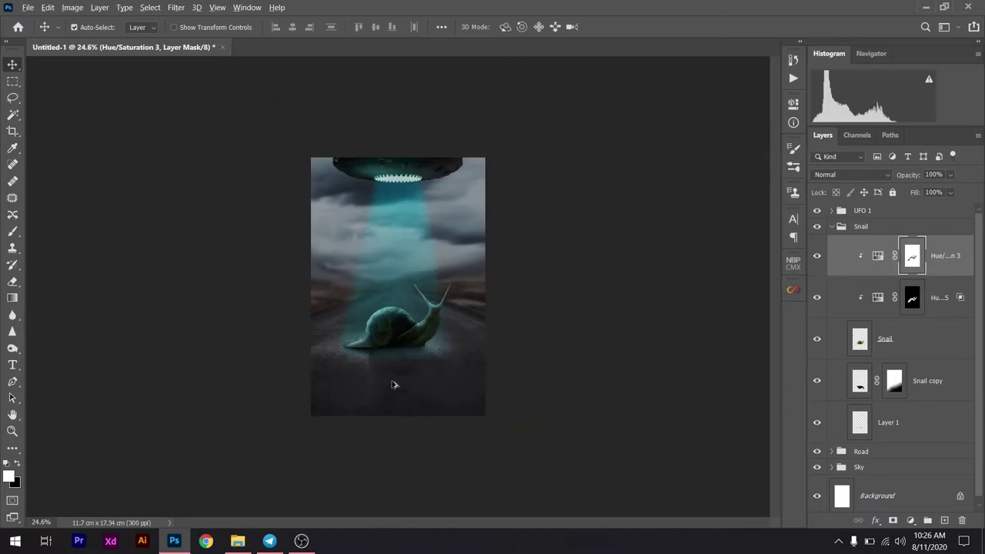
scroll(394, 385, up, 3)
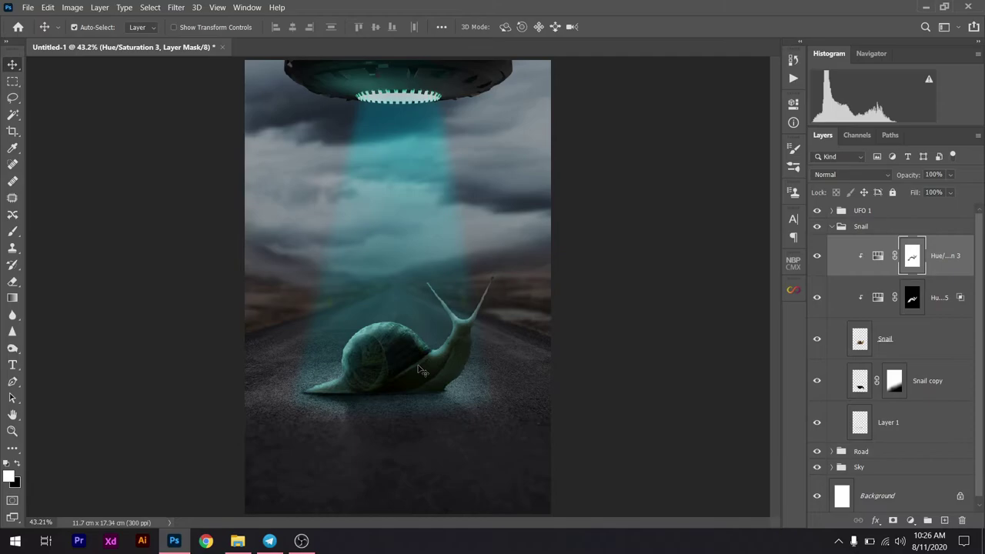
scroll(419, 369, up, 2)
scroll(419, 369, up, 1)
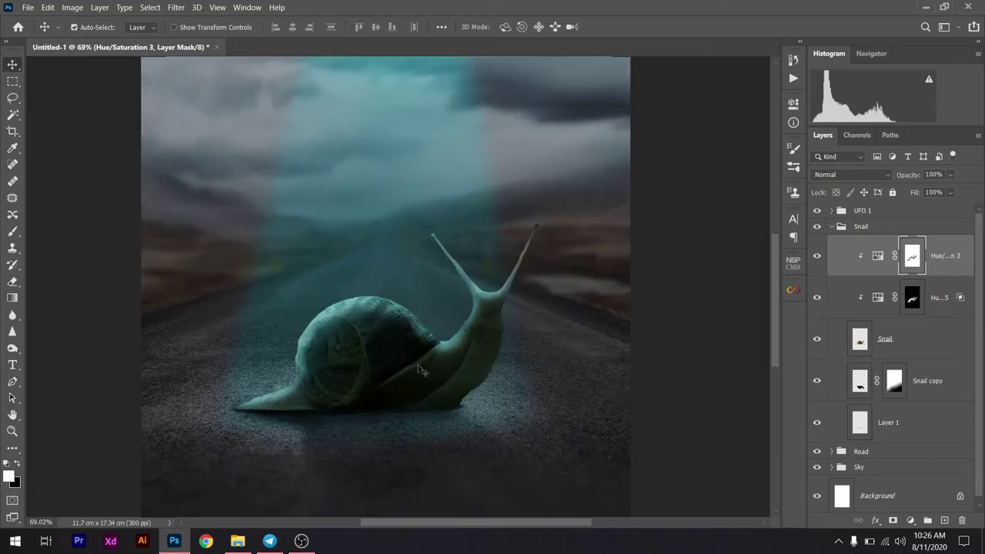
scroll(420, 368, down, 3)
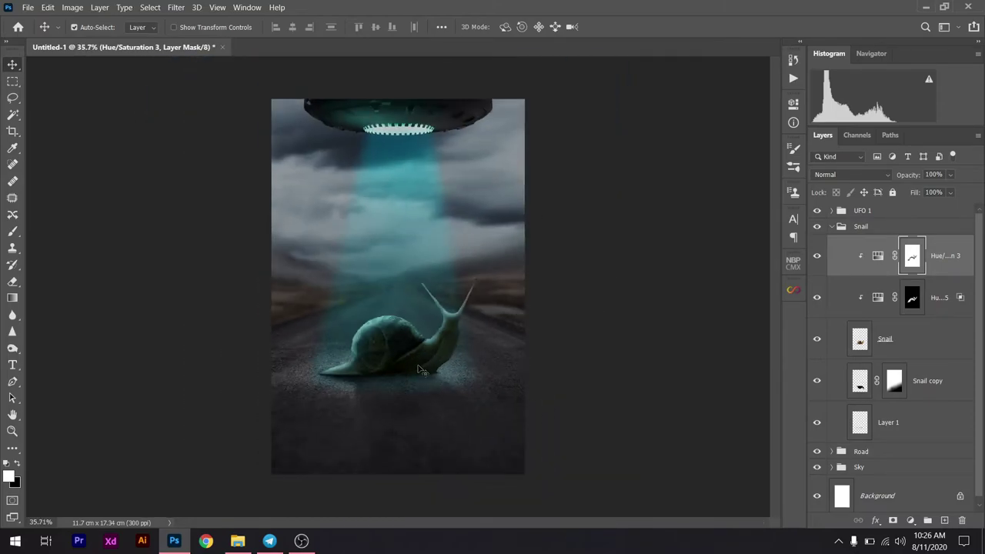
scroll(419, 369, down, 2)
scroll(420, 368, up, 2)
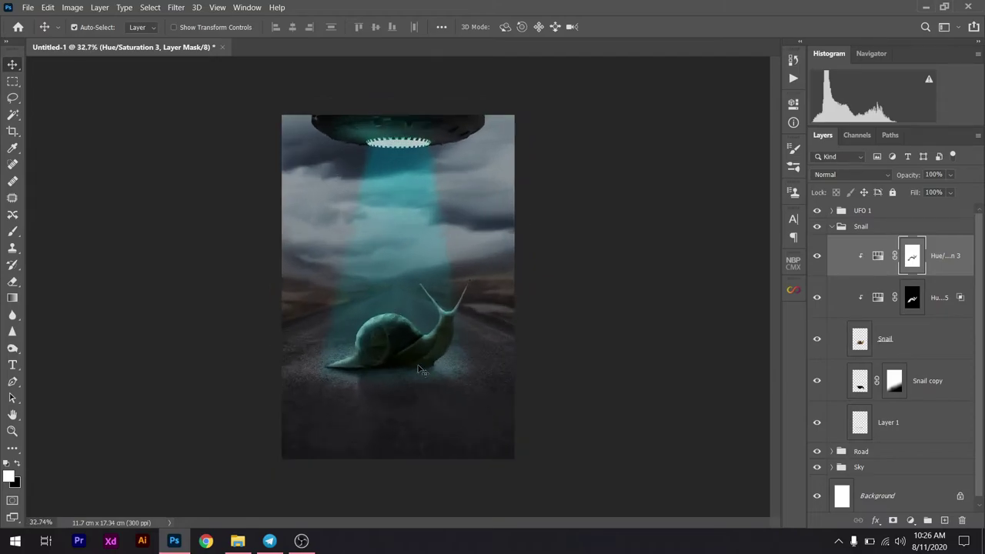
scroll(420, 369, up, 1)
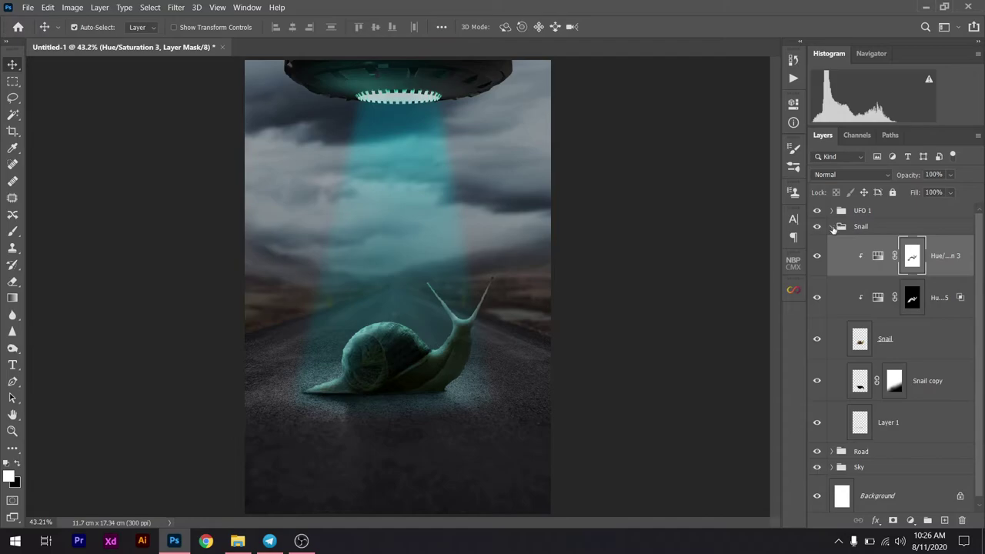
Collapse the Snail and UFO 1 groups and expand the Road group
click(833, 227)
click(832, 211)
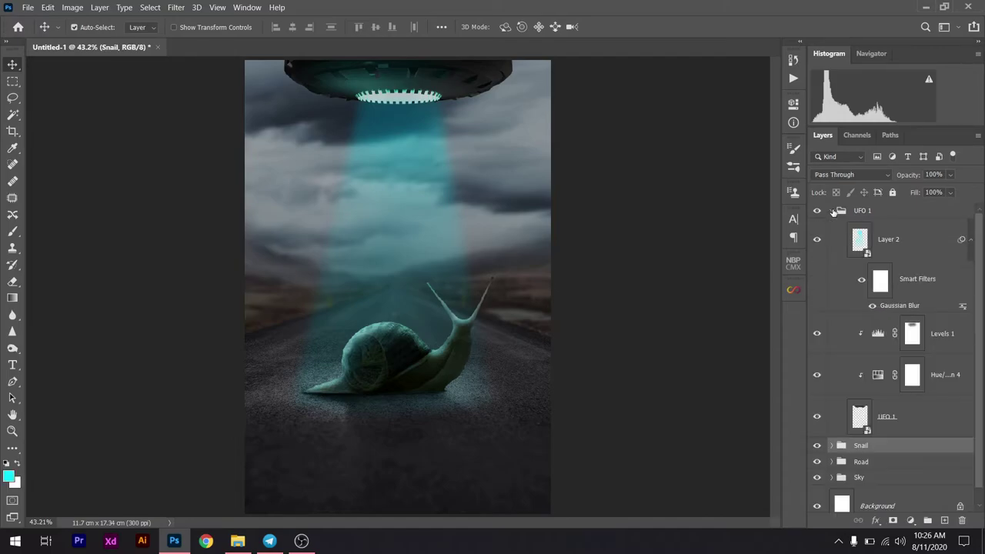
click(832, 211)
click(839, 211)
click(839, 242)
click(833, 243)
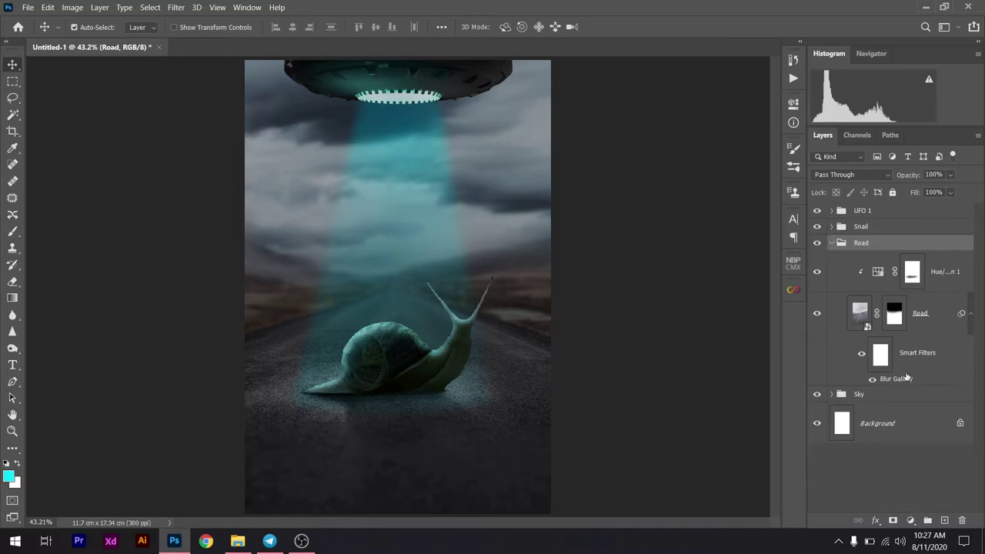
Try a Color Lookup adjustment on the road, then delete it
click(880, 278)
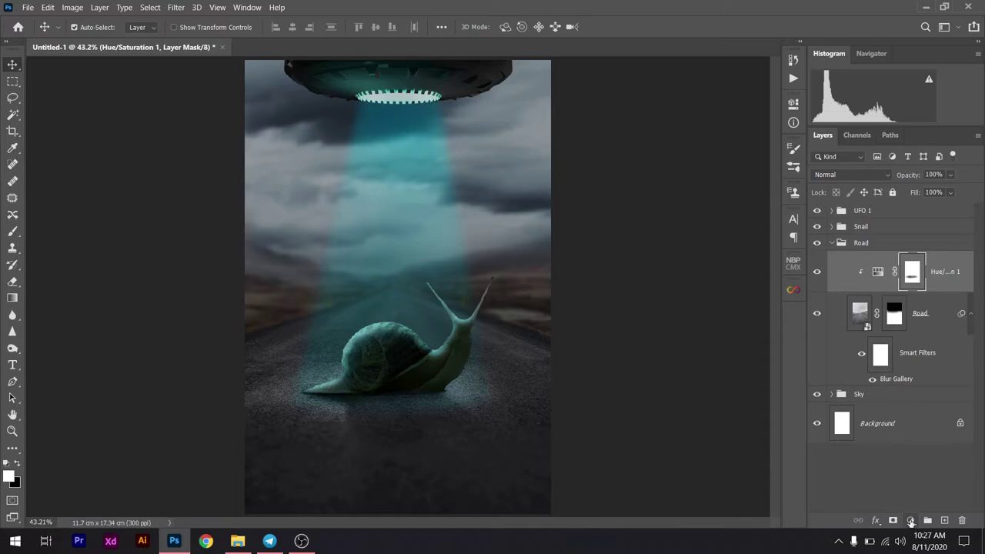
click(910, 520)
click(949, 451)
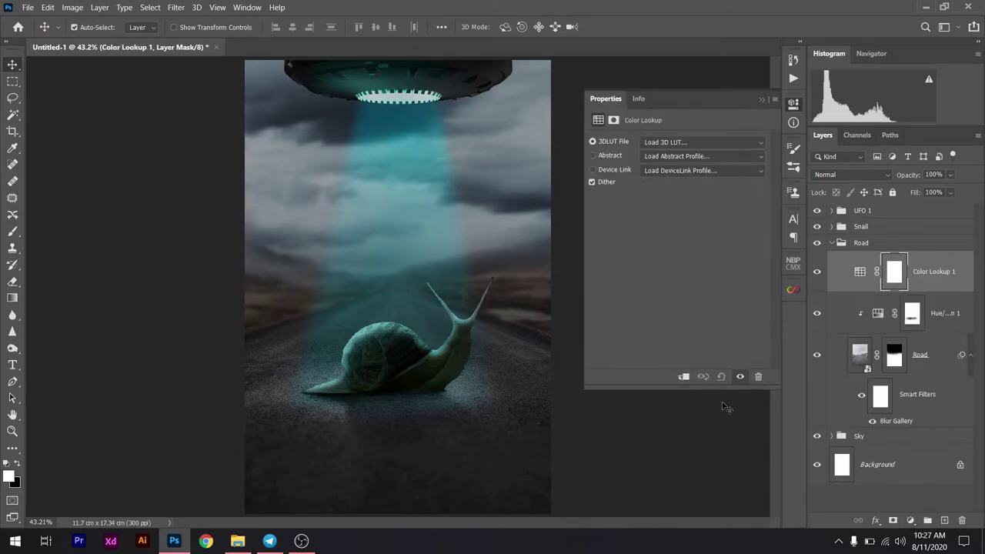
click(762, 100)
key(Delete)
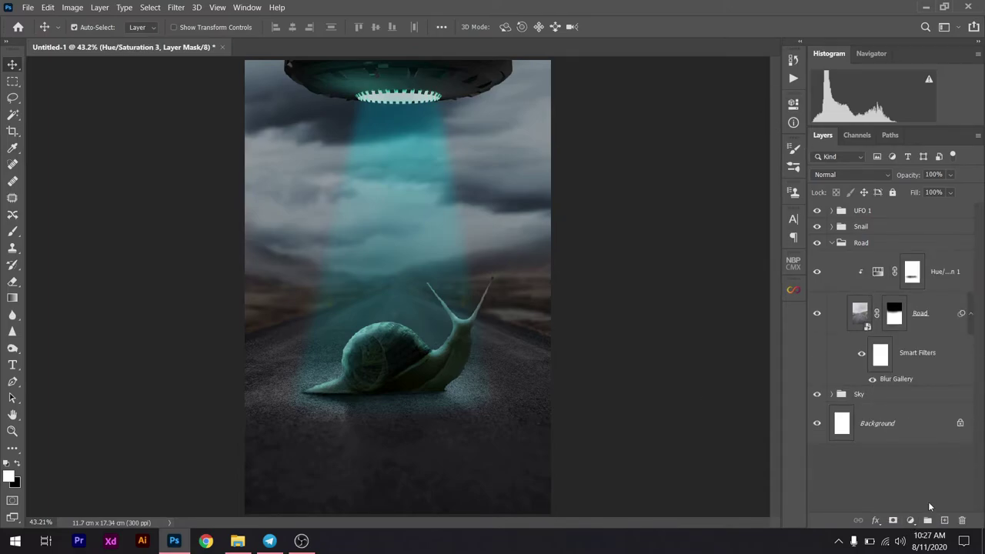
click(910, 521)
click(852, 314)
Add a Color Balance adjustment above Road with midtones cyan -38, green +24, blue +50
click(855, 312)
click(910, 520)
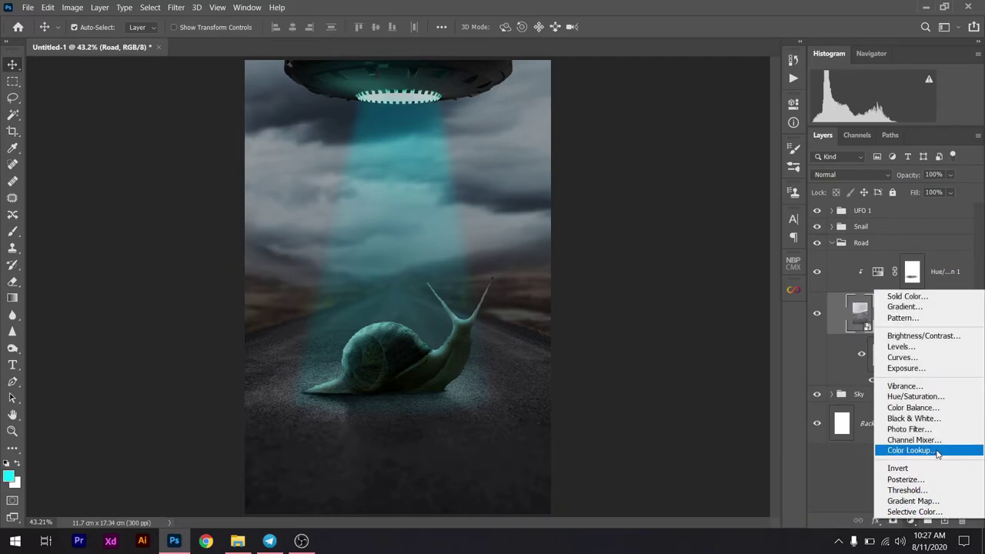
click(928, 412)
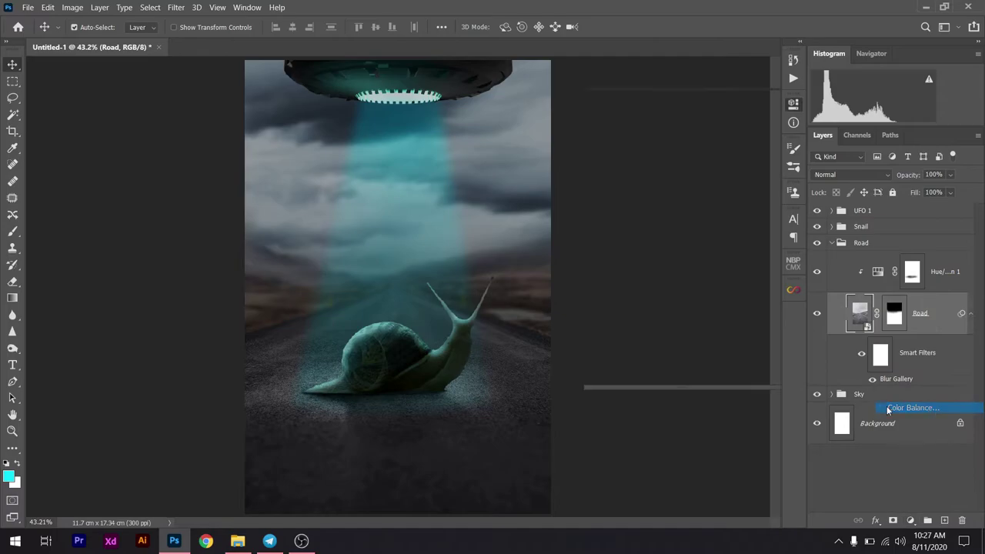
mouse_move(661, 213)
mouse_down()
mouse_move(689, 212)
mouse_move(681, 190)
mouse_up()
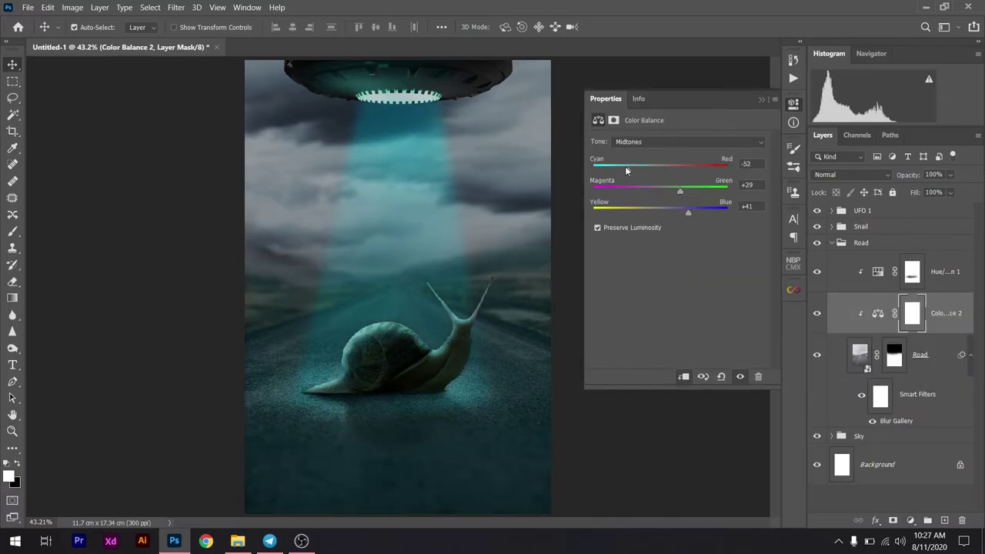
drag(625, 166, 643, 166)
drag(688, 211, 683, 190)
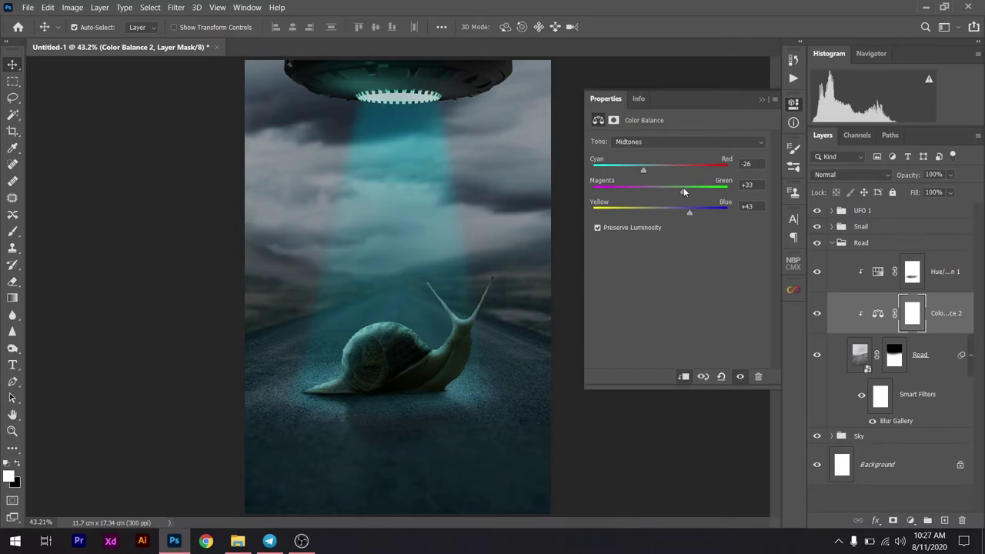
drag(632, 168, 635, 169)
drag(681, 191, 676, 190)
drag(689, 212, 693, 212)
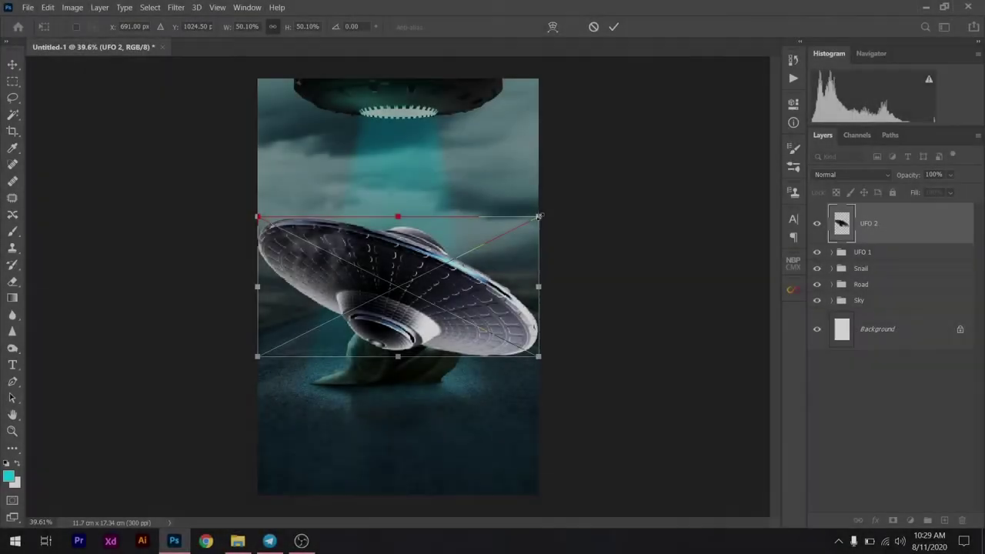
Scale UFO 2 down to 11.32% and place it in the clouds right of the beam
drag(539, 217, 447, 263)
drag(398, 286, 463, 199)
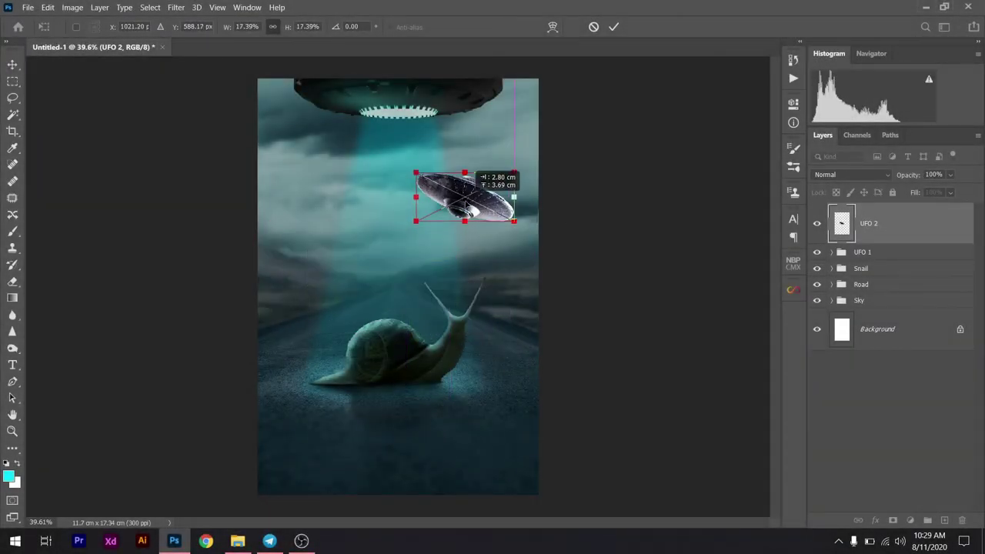
drag(513, 176, 482, 213)
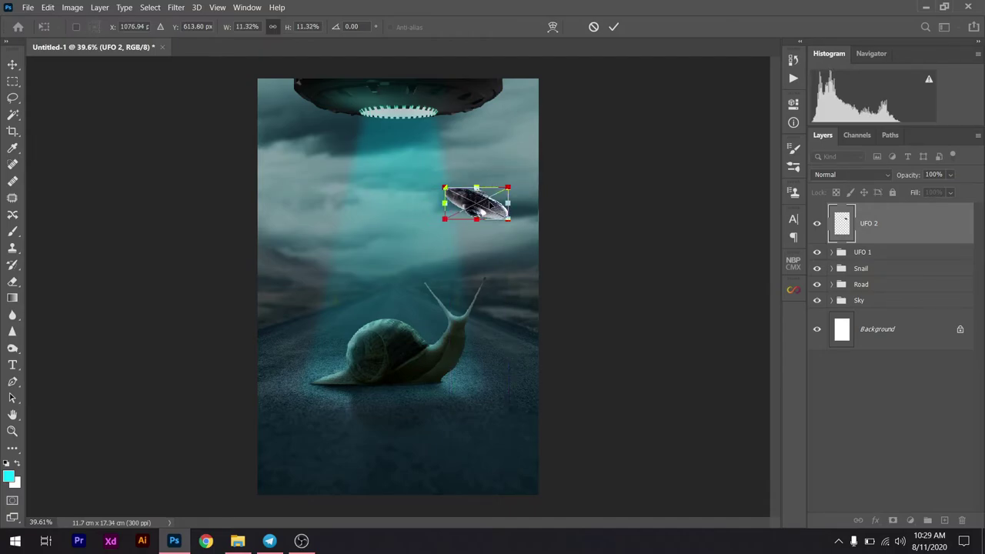
drag(502, 204, 513, 182)
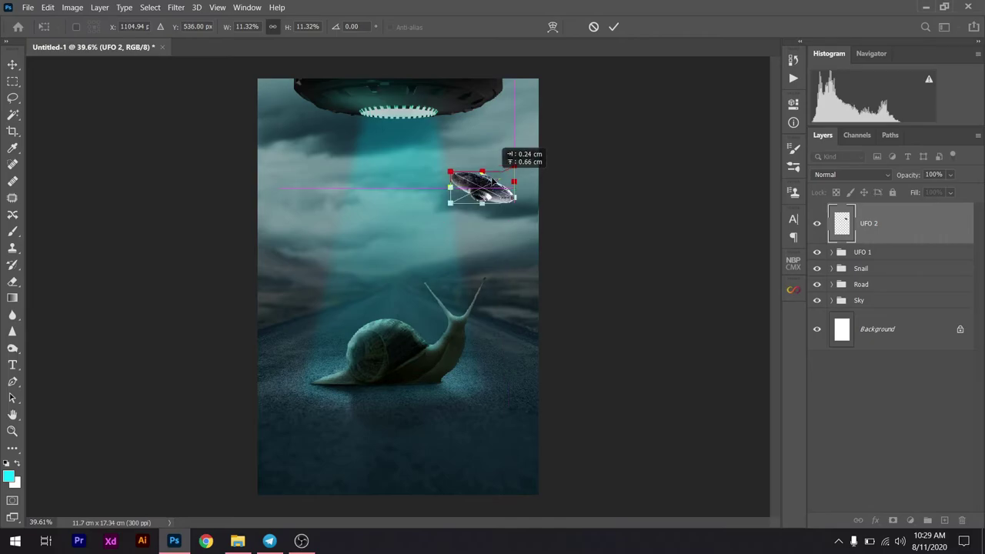
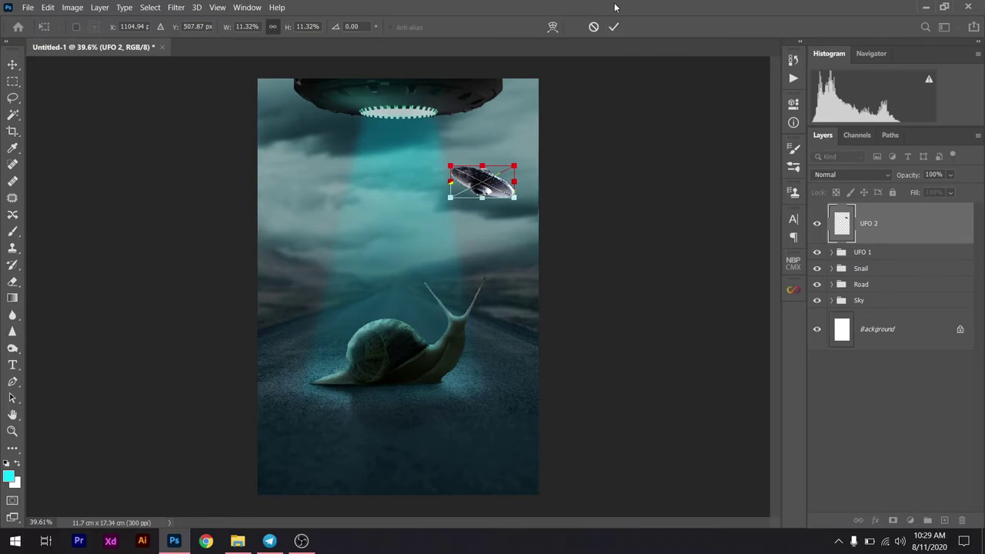
Shrink UFO 2 slightly and add a Hue/Saturation adjustment layer above it
drag(515, 165, 514, 171)
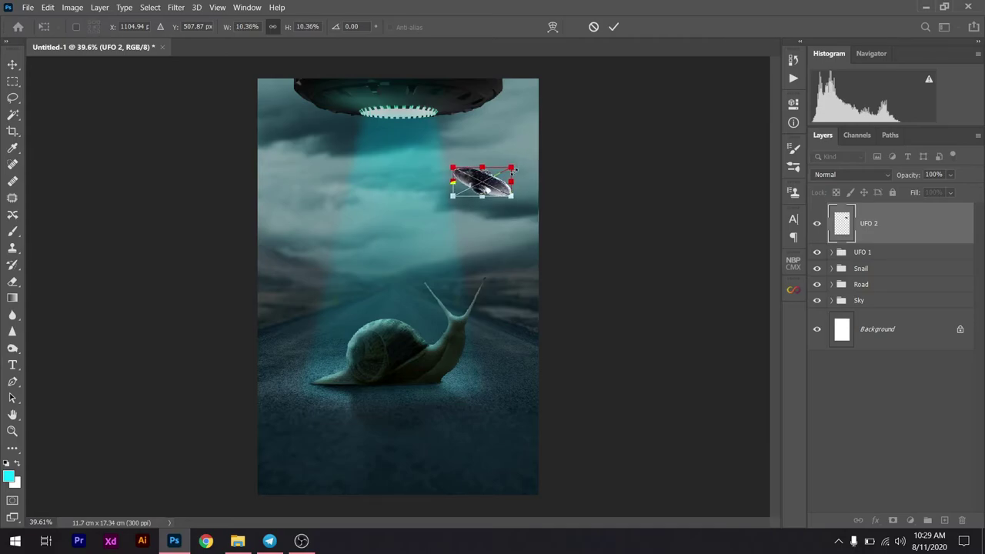
click(614, 26)
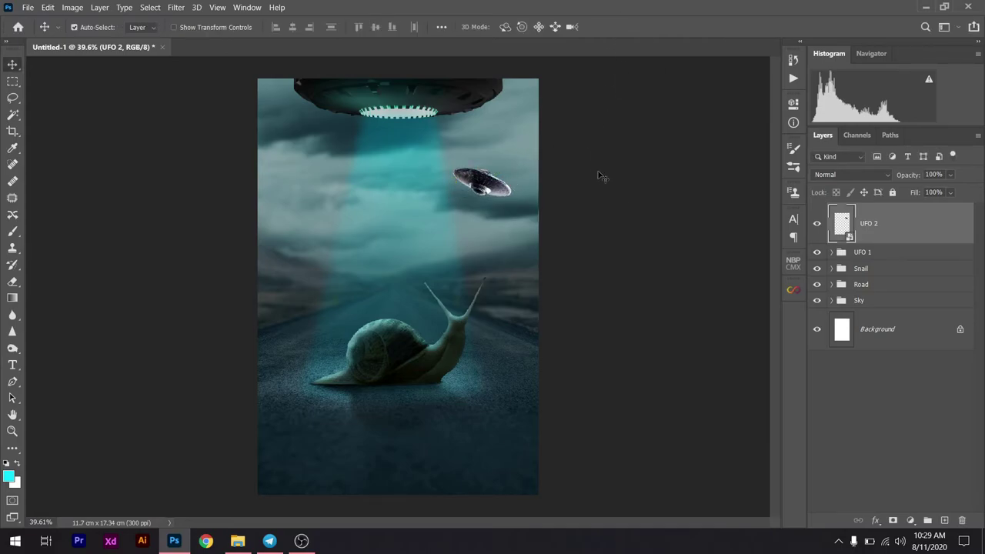
click(909, 522)
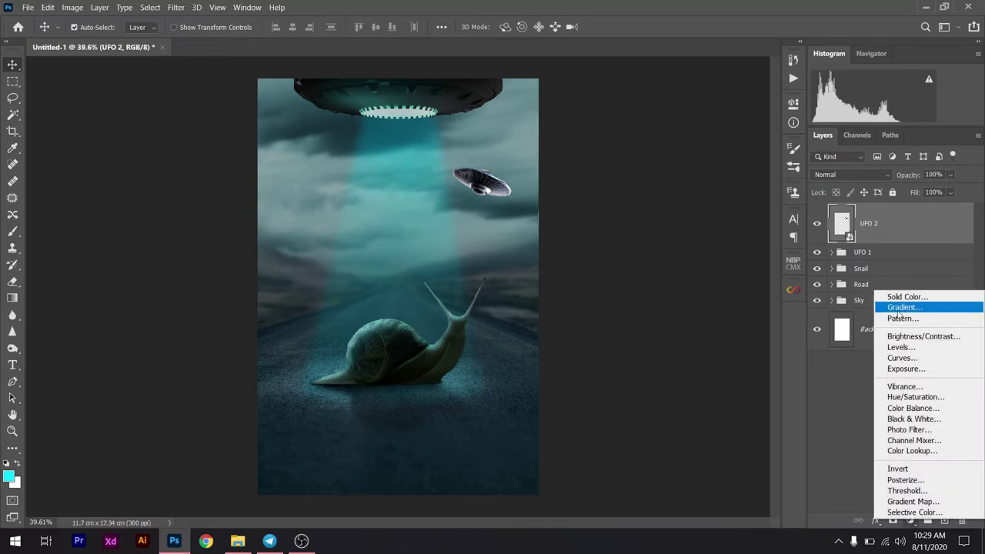
click(906, 397)
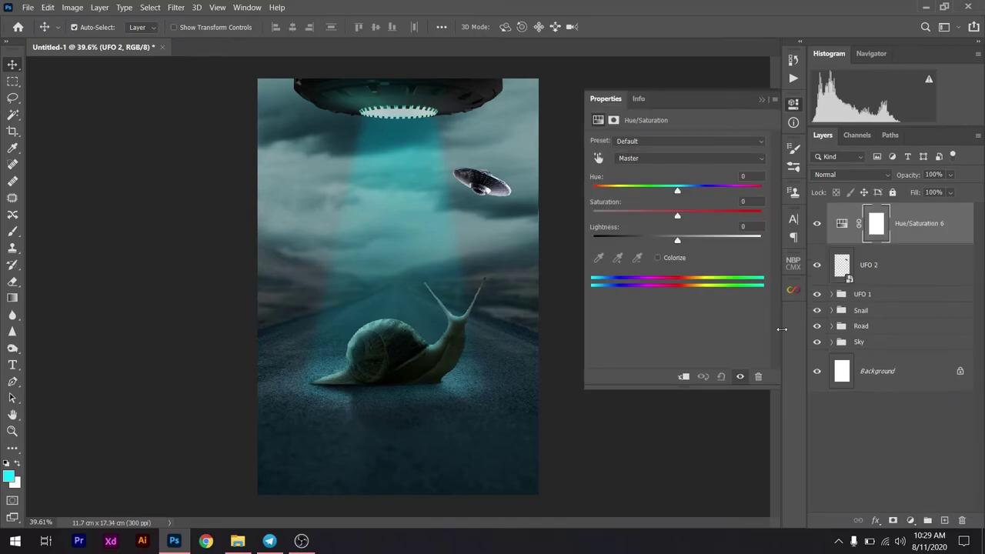
Clip the Hue/Saturation to UFO 2 with Hue +3, Saturation +11, Lightness -40
click(683, 376)
drag(677, 236, 635, 241)
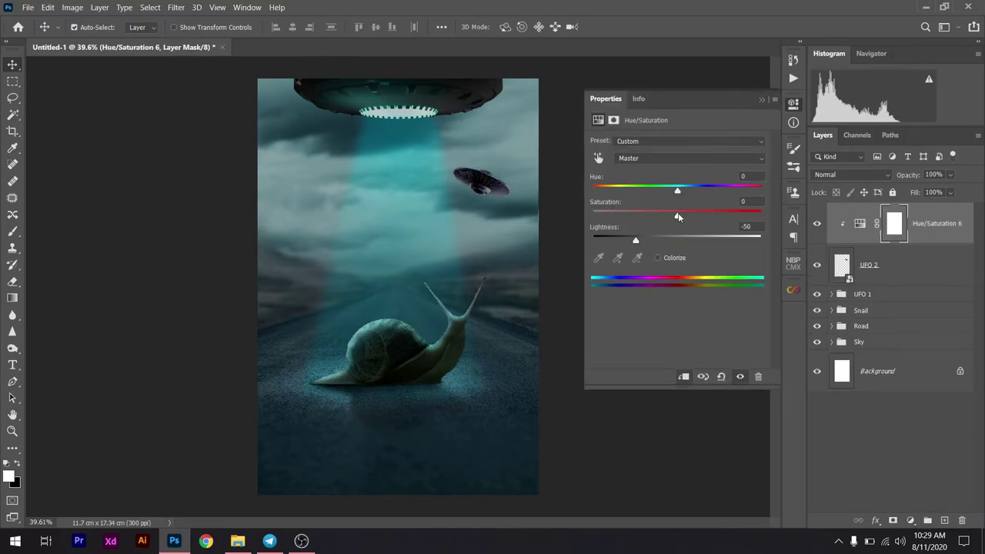
drag(677, 191, 681, 191)
drag(636, 241, 637, 241)
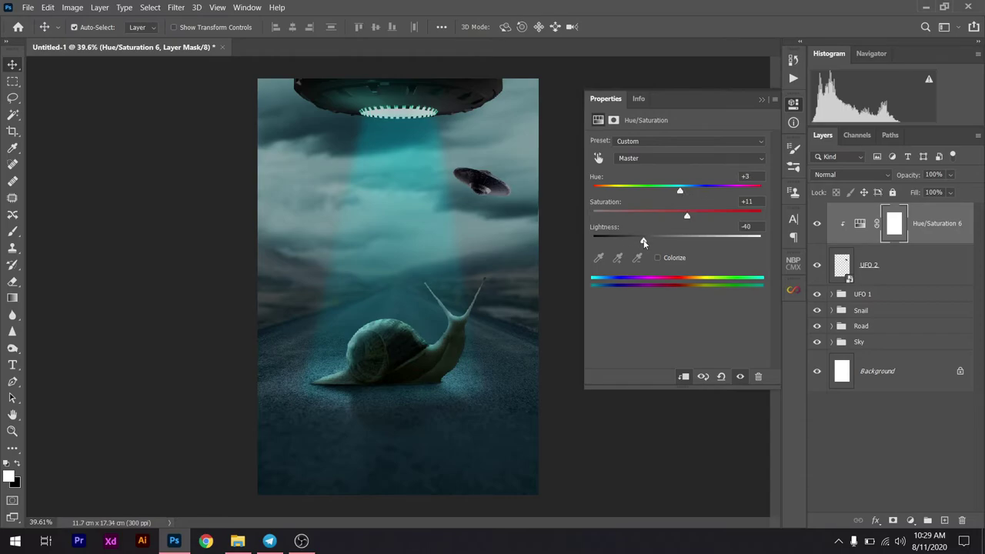
click(762, 100)
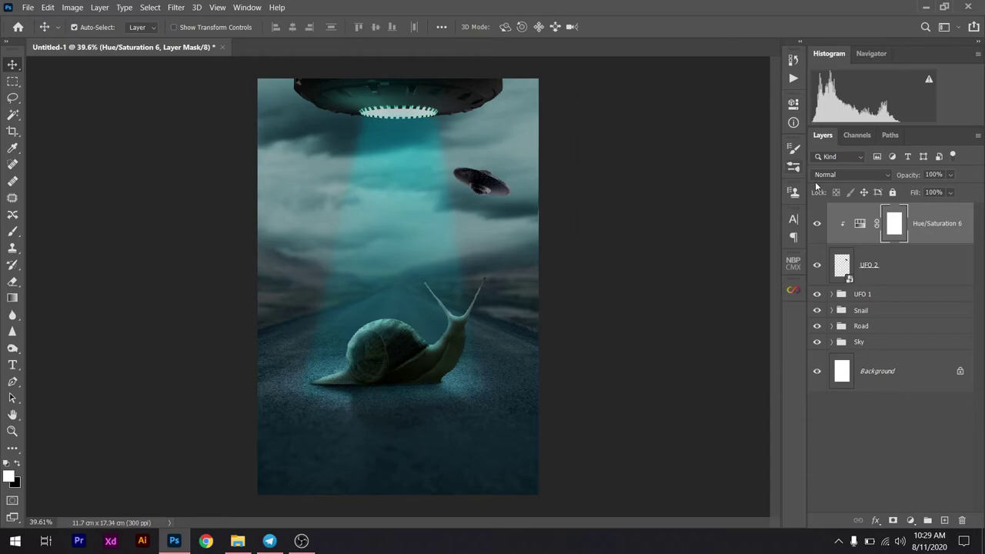
click(928, 282)
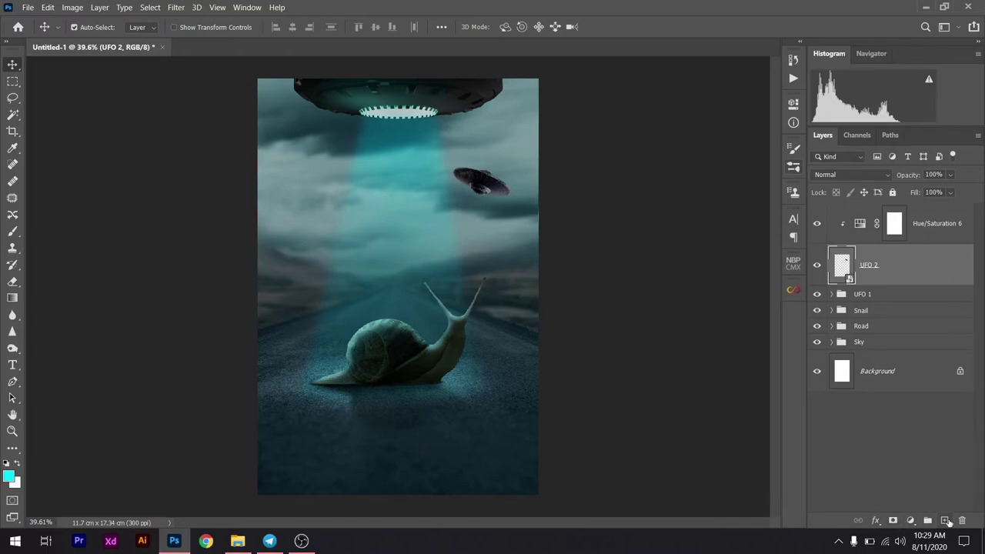
Add a new layer above UFO 2 and paint cyan light along its lower and upper rims
click(944, 520)
scroll(486, 185, up, 10)
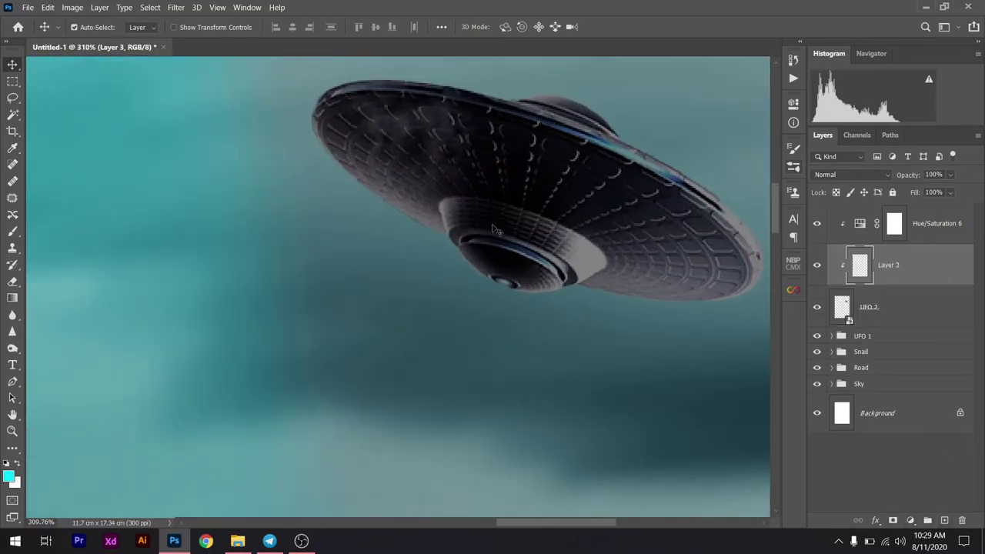
key(b)
mouse_move(485, 238)
mouse_down()
mouse_move(455, 240)
mouse_move(513, 248)
mouse_move(588, 285)
mouse_up()
scroll(374, 269, down, 1)
scroll(374, 270, down, 1)
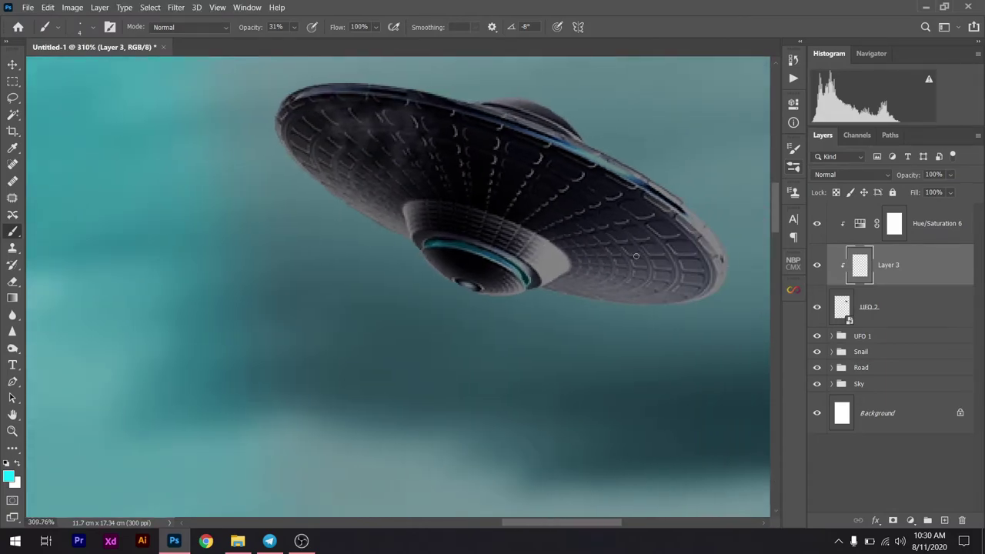
mouse_move(643, 186)
mouse_down()
mouse_move(349, 90)
mouse_move(471, 116)
mouse_move(685, 212)
mouse_up()
Set Layer 3 to Hard Light blend mode and open its Blending Options
key(v)
scroll(452, 291, down, 2)
scroll(451, 291, down, 1)
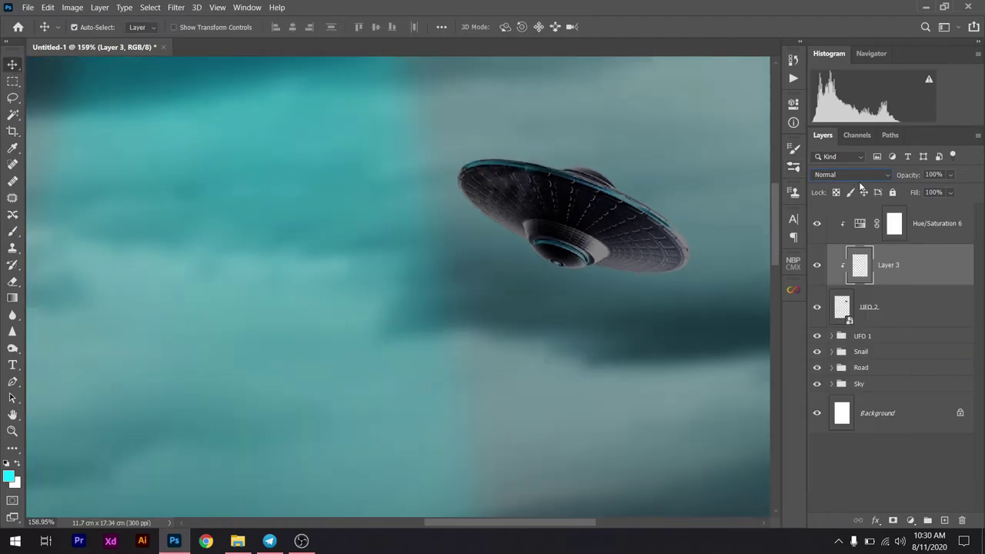
click(846, 174)
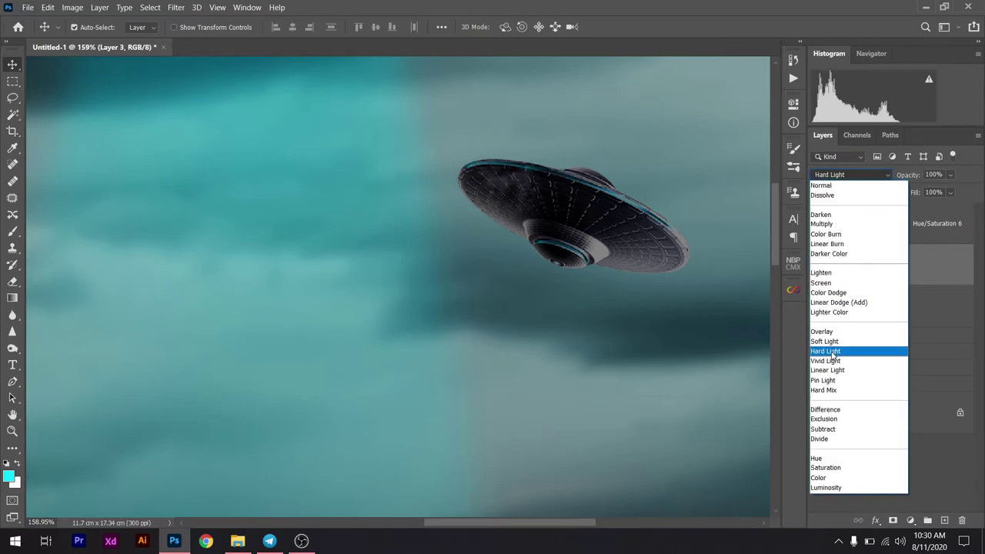
click(835, 353)
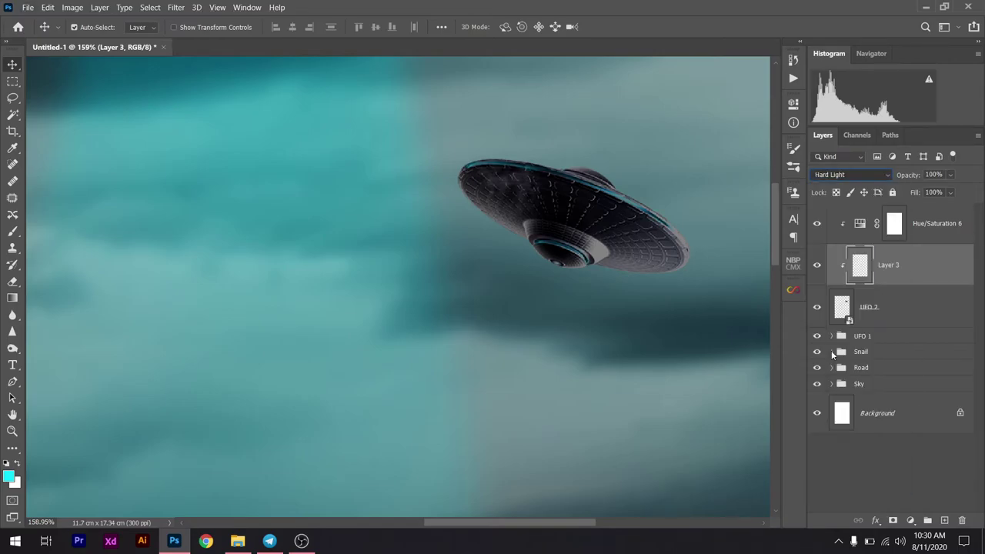
right_click(875, 270)
click(862, 274)
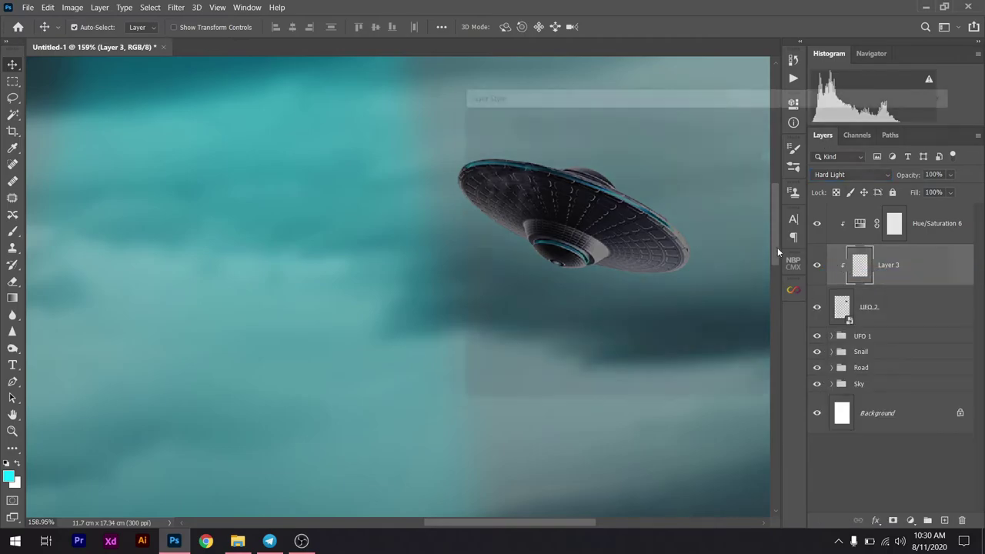
mouse_move(608, 98)
mouse_down()
mouse_move(560, 311)
mouse_move(778, 293)
mouse_move(894, 128)
mouse_move(31, 113)
mouse_up()
Apply an Outer Glow with 17% spread and 1 px size to Layer 3, then fit the image on screen
click(779, 345)
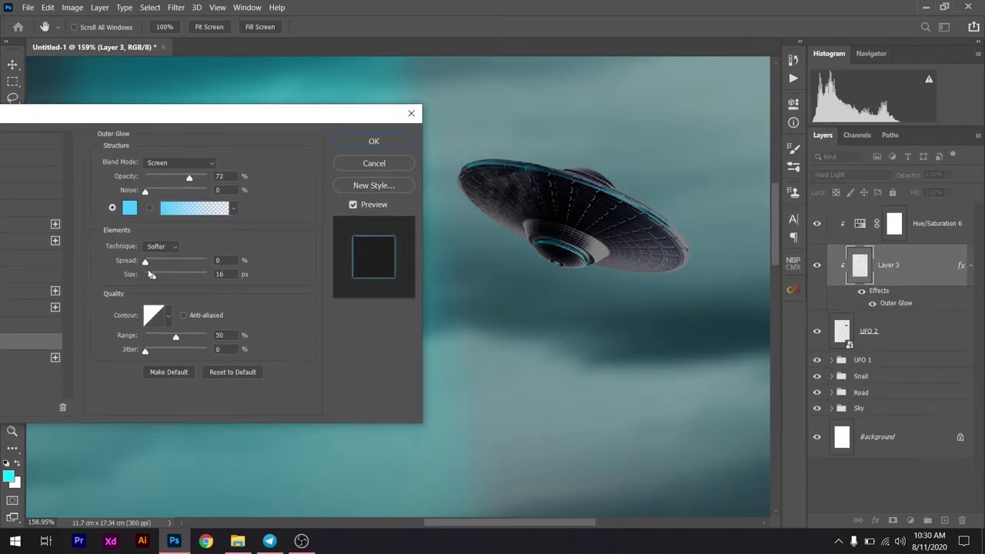
drag(151, 274, 145, 275)
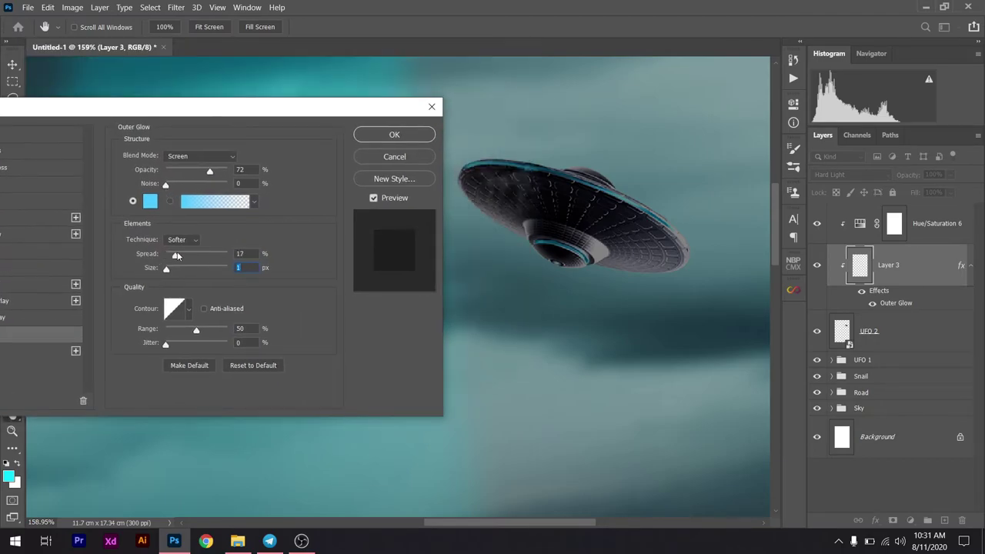
click(394, 134)
key(v)
key(ctrl+0)
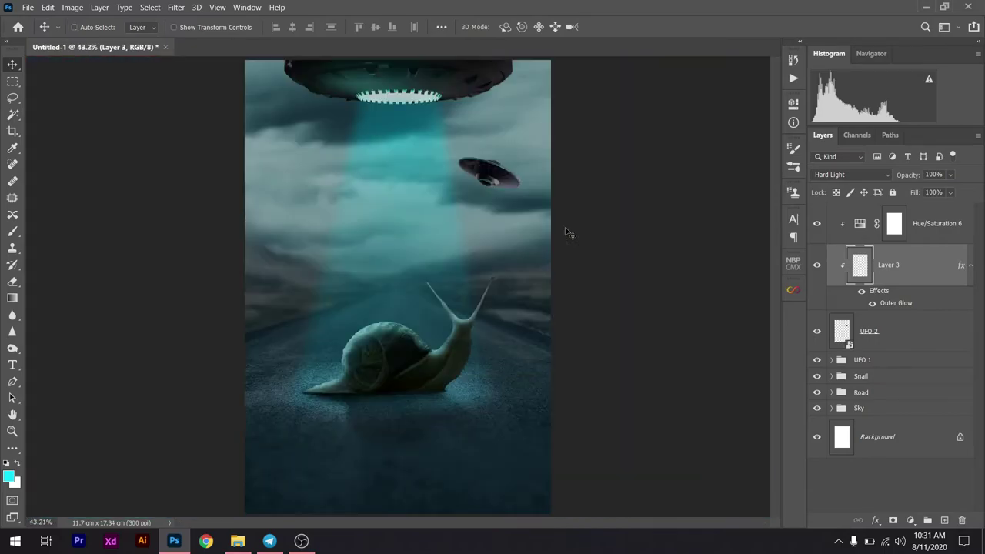
Select UFO 2 and start a Gaussian Blur, then cancel it
click(488, 173)
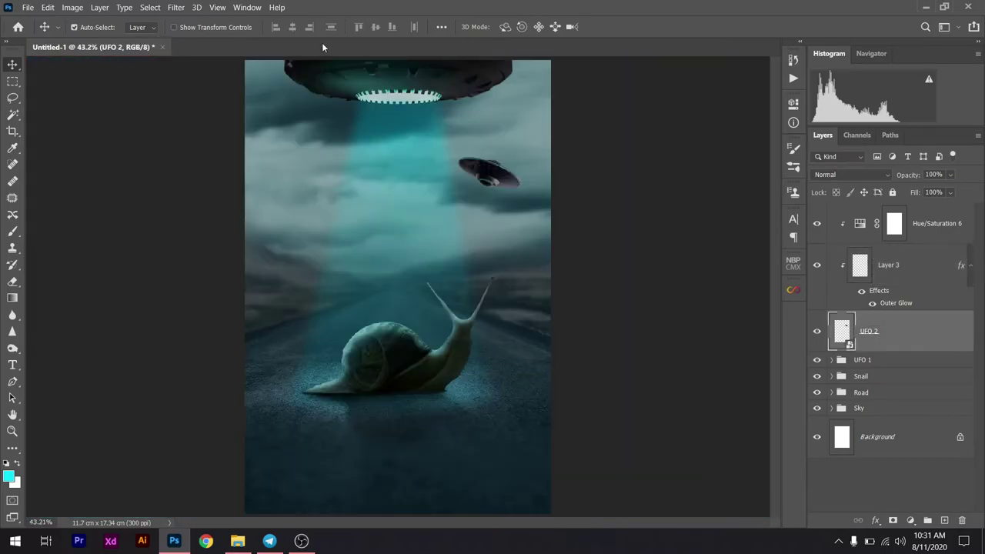
click(179, 9)
click(378, 190)
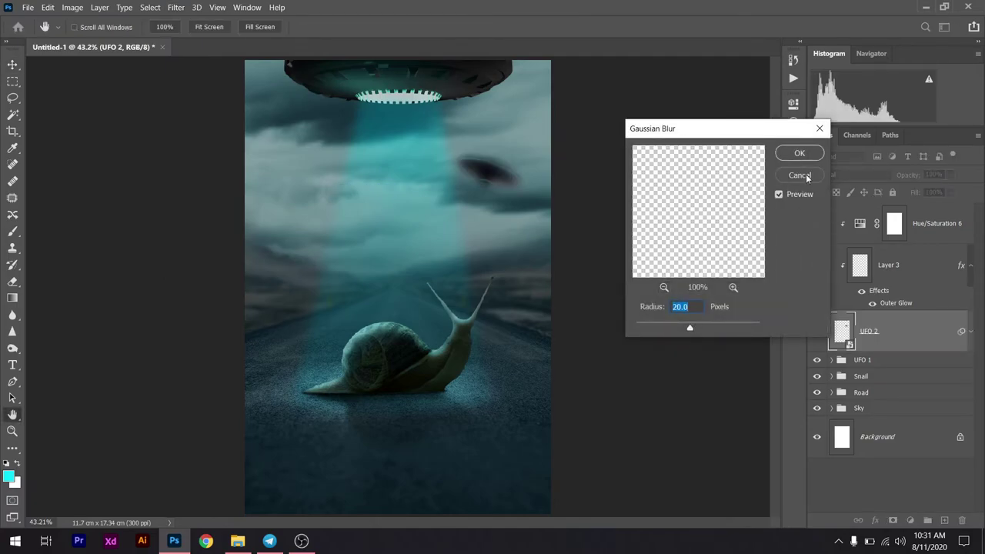
click(800, 175)
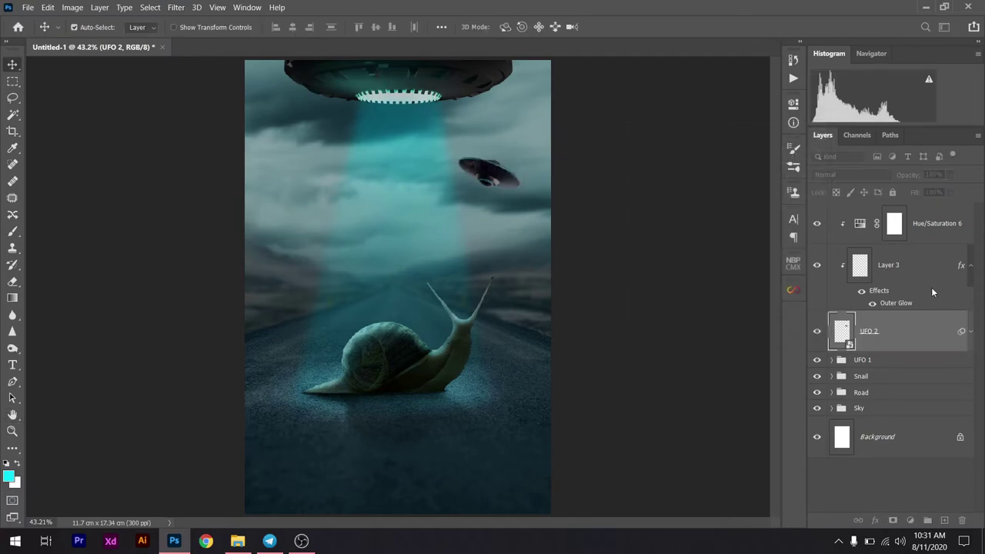
Convert UFO 2, its Hue/Saturation and rim-light layers into one smart object, undoing an accidental merge
shift+click(939, 232)
right_click(902, 228)
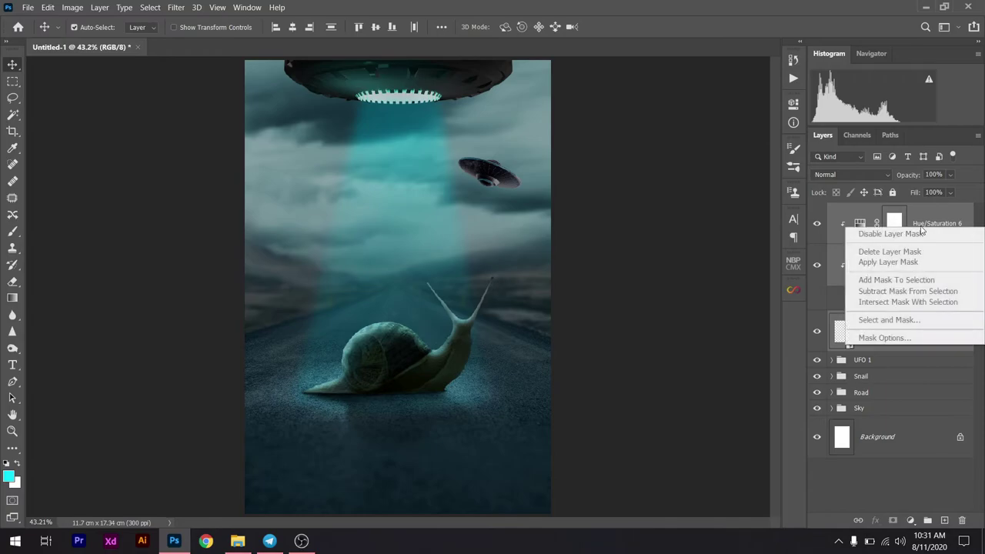
right_click(953, 327)
click(867, 367)
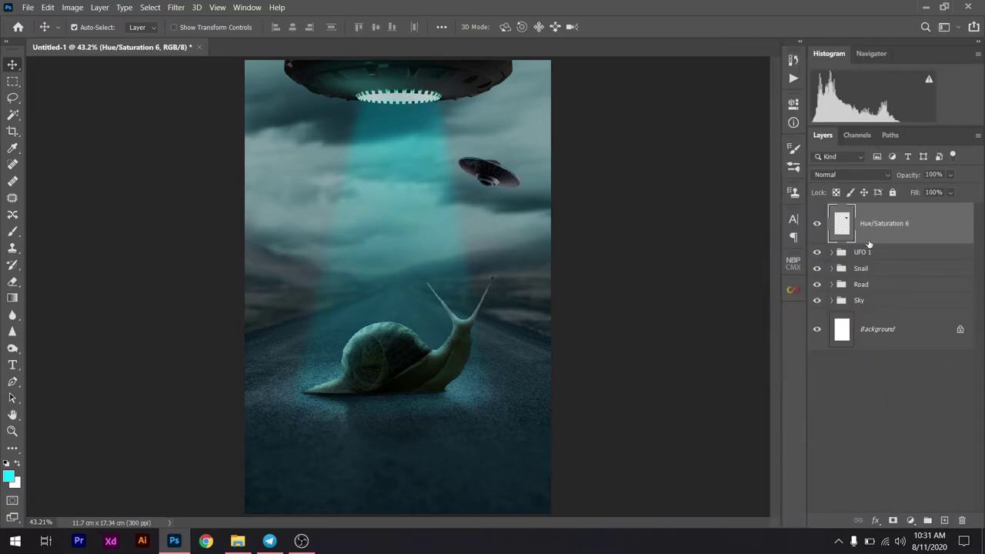
right_click(840, 228)
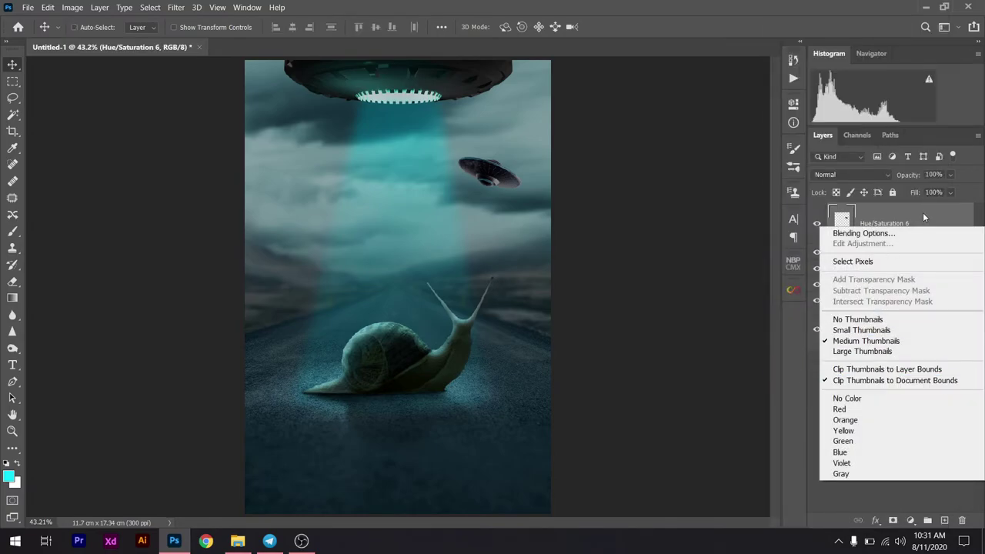
key(Escape)
key(ctrl+z)
right_click(936, 223)
click(823, 165)
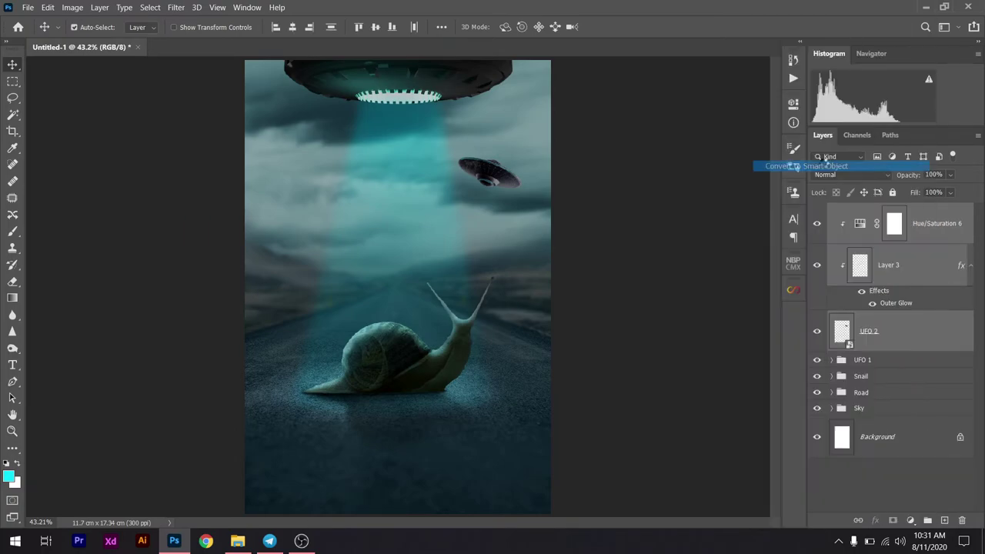
Apply a 4.0 px Gaussian Blur smart filter to the UFO smart object
click(176, 7)
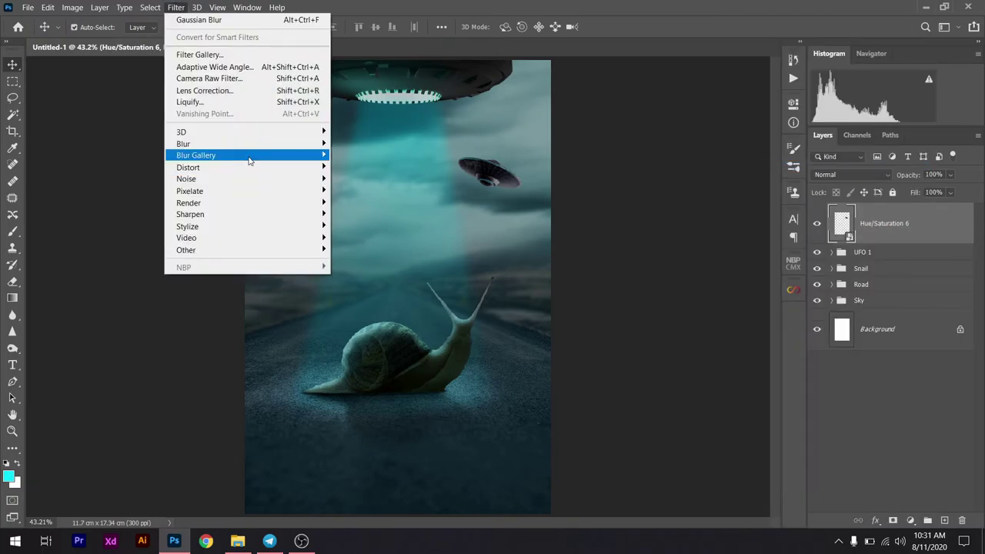
mouse_move(183, 144)
click(369, 186)
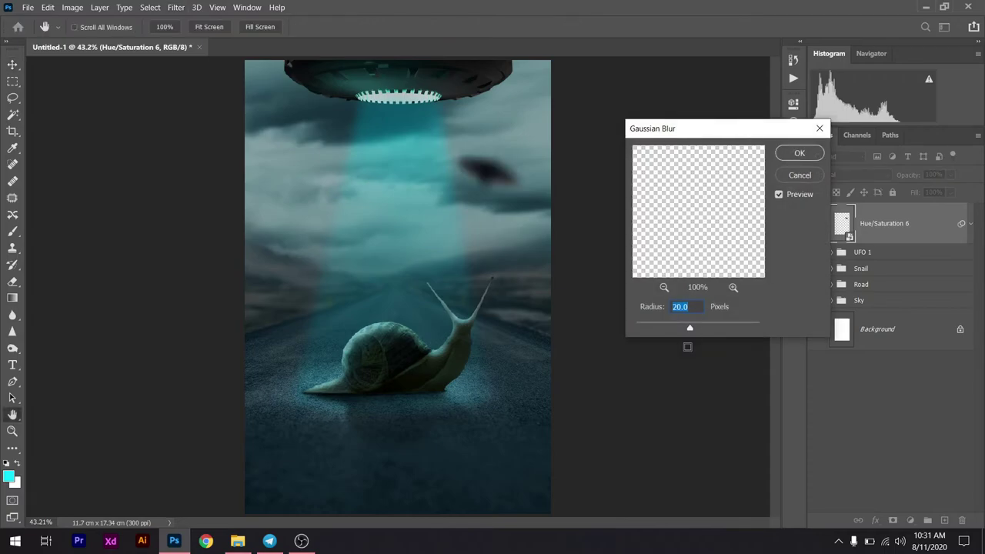
mouse_move(689, 327)
mouse_down()
mouse_move(648, 327)
mouse_move(661, 322)
mouse_up()
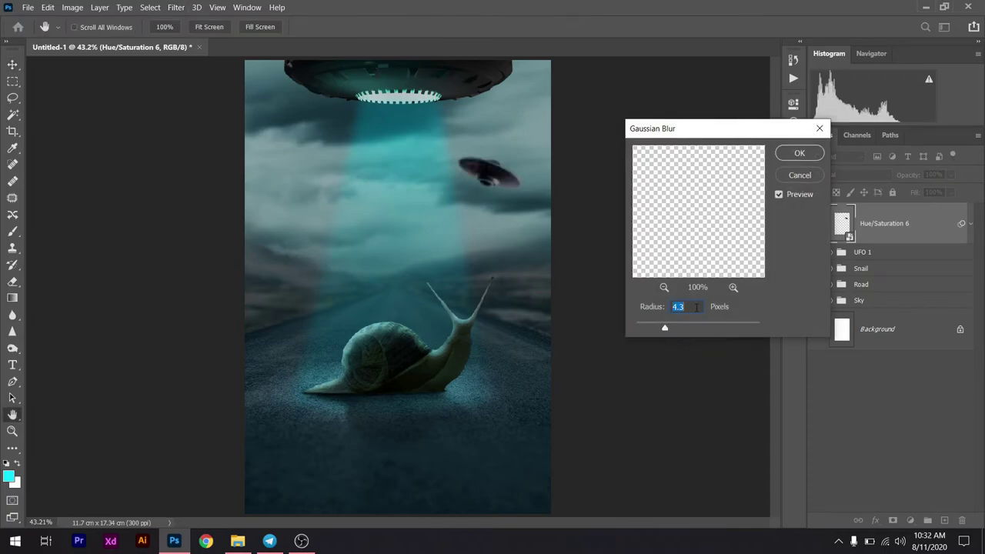
click(791, 157)
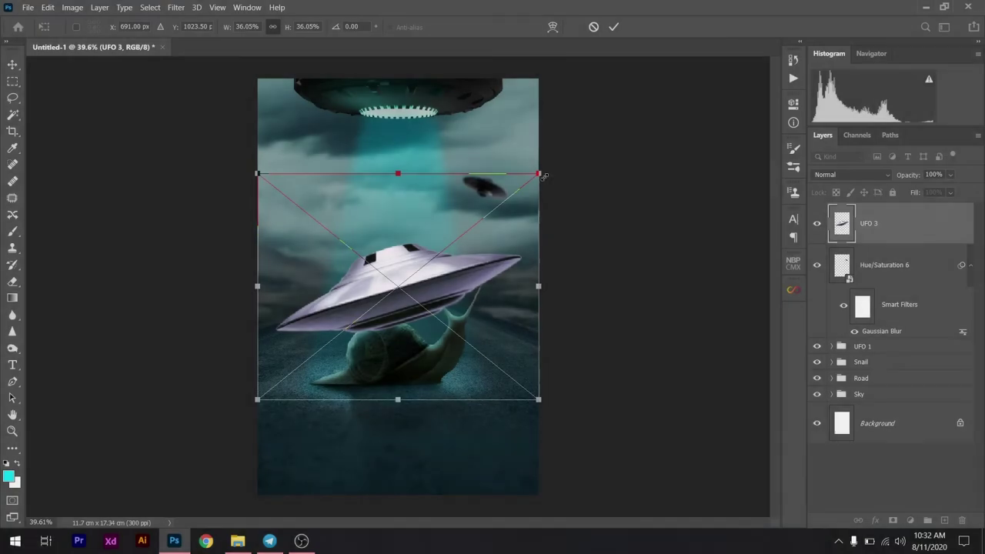
Scale UFO 3 down to a tiny craft and place it in the upper-left sky
drag(539, 171, 447, 231)
drag(411, 297, 334, 210)
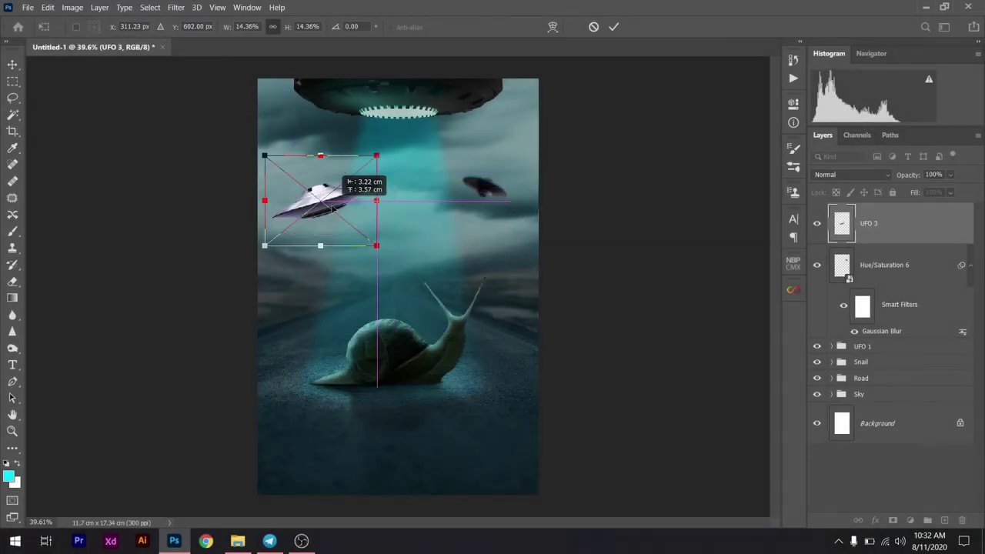
drag(380, 154, 310, 196)
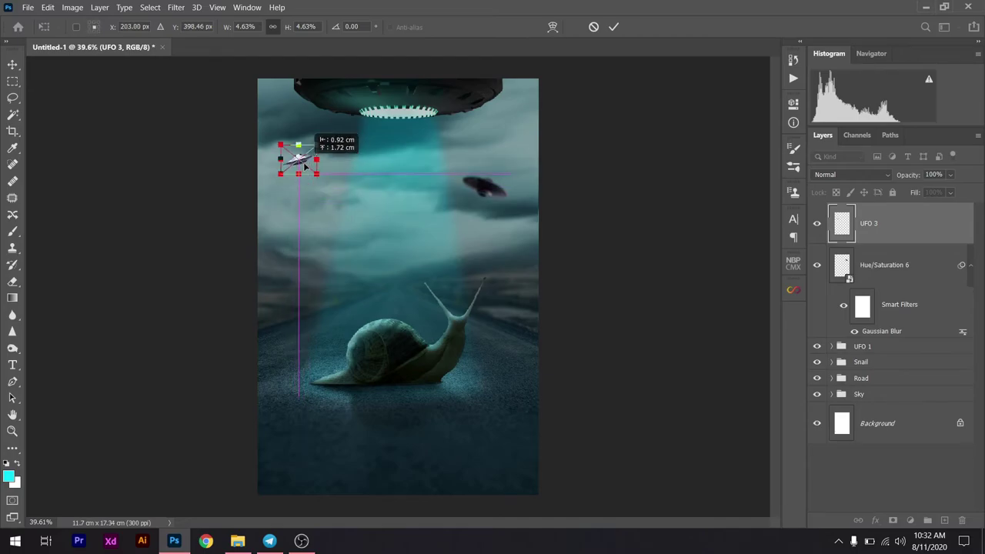
mouse_move(312, 197)
mouse_down()
mouse_move(308, 151)
mouse_move(306, 163)
mouse_up()
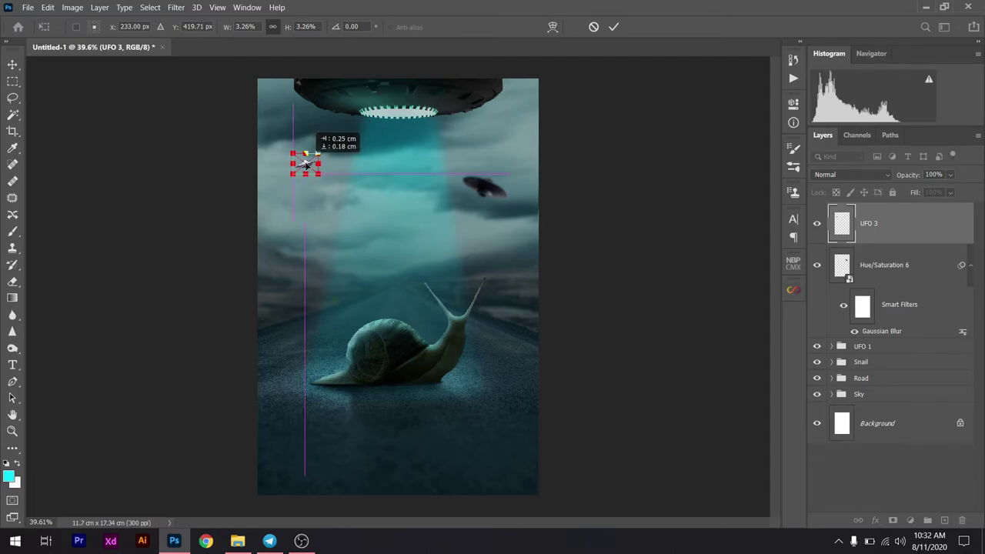
click(613, 27)
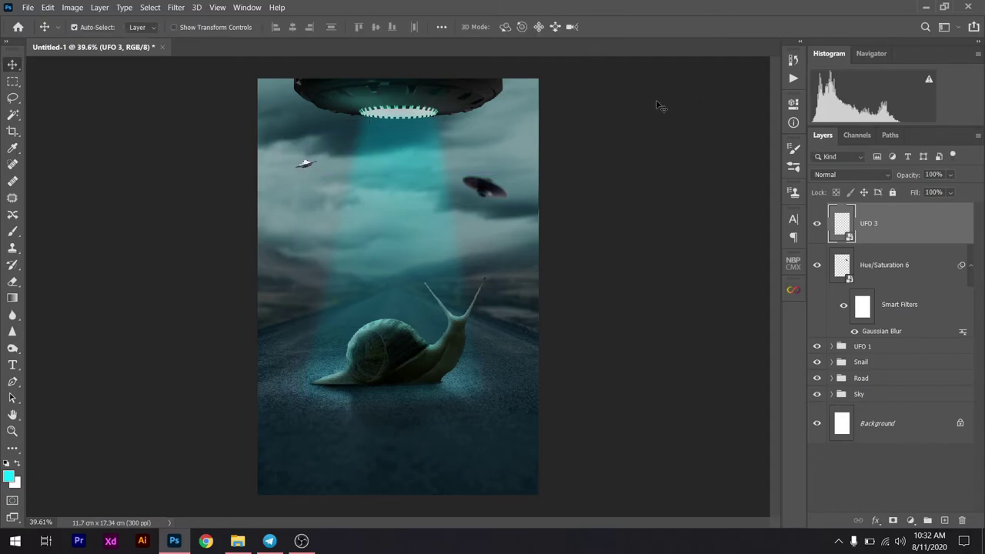
Nudge UFO 3's size to about 4.31%
key(ctrl+t)
drag(320, 148, 307, 163)
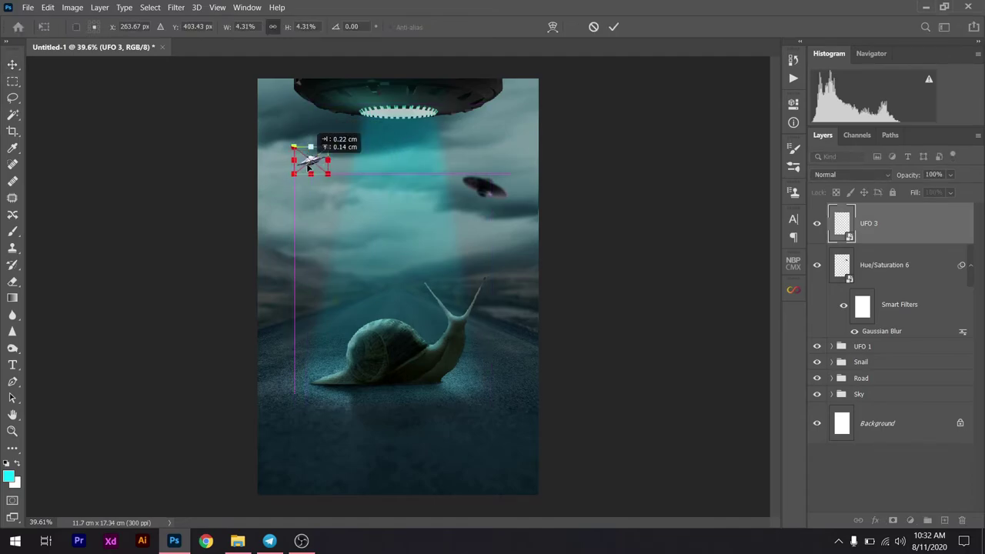
click(613, 27)
click(925, 275)
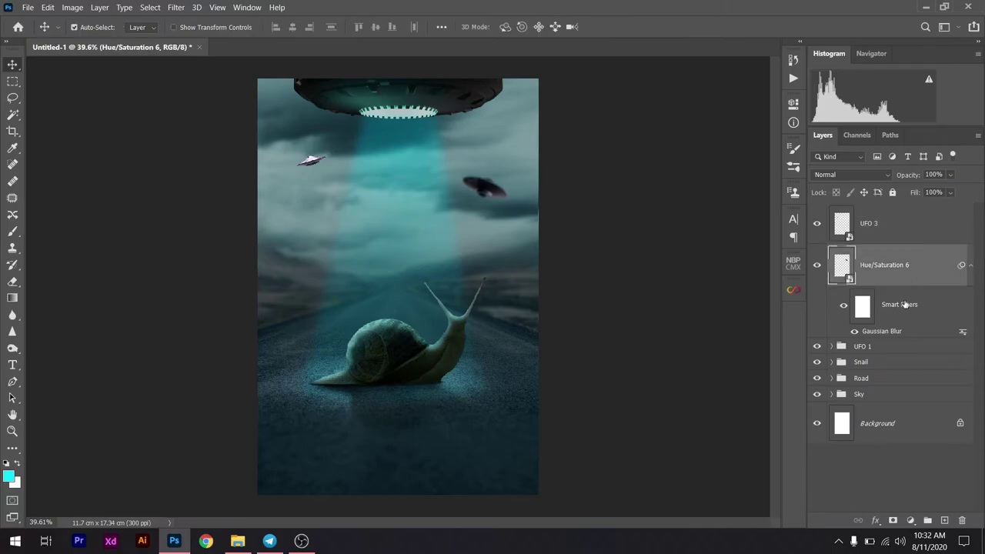
Add a Hue/Saturation layer clipped to UFO 3 with Hue -22 and reduced lightness
click(890, 222)
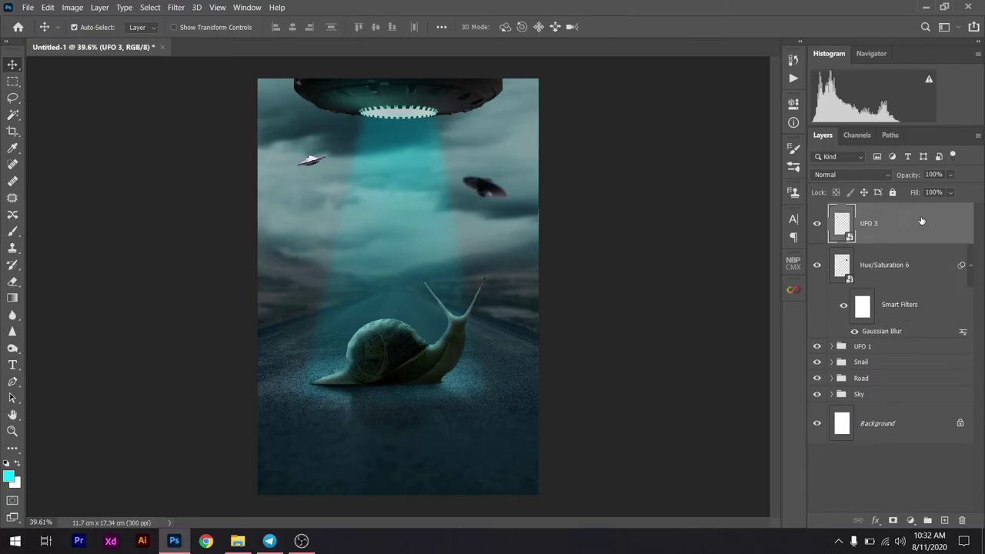
click(909, 521)
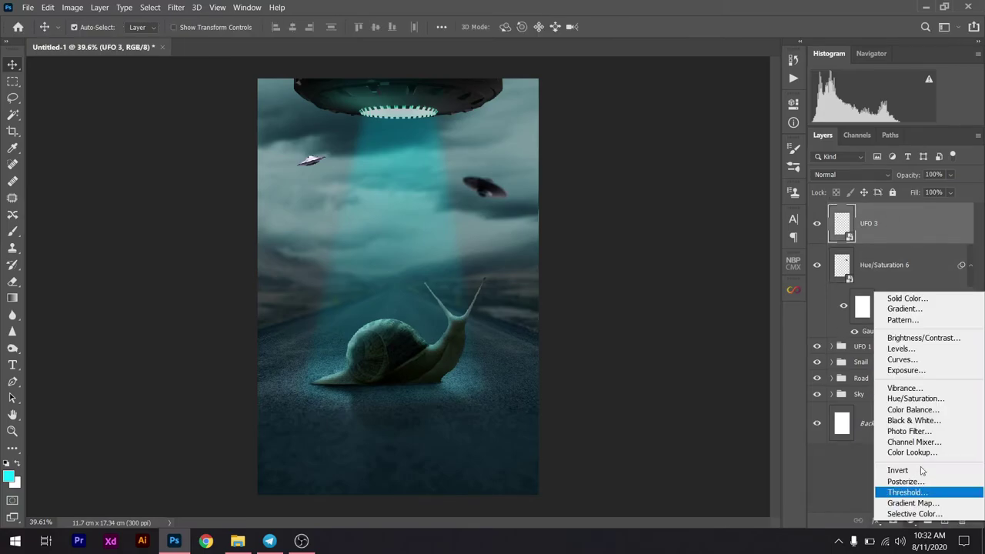
click(924, 398)
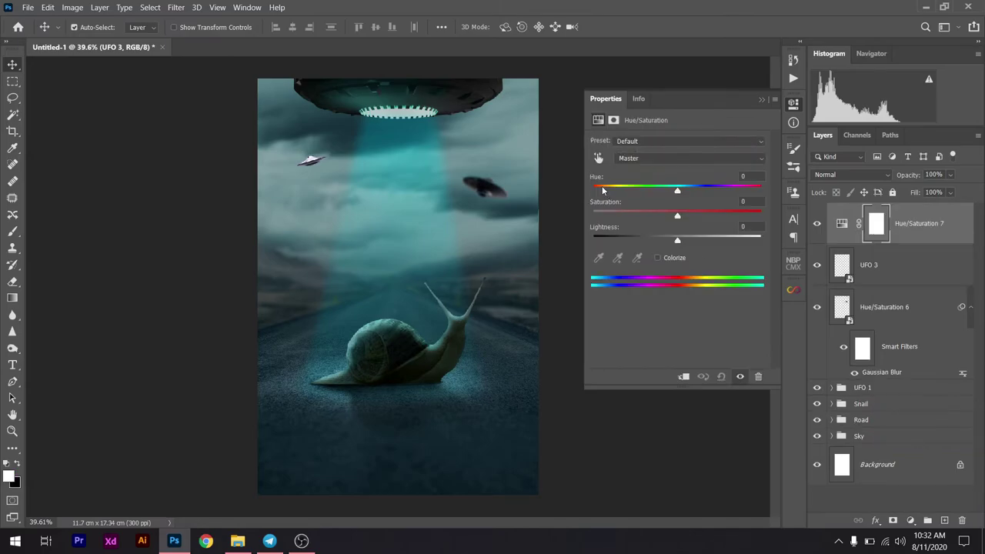
click(683, 376)
drag(677, 190, 659, 190)
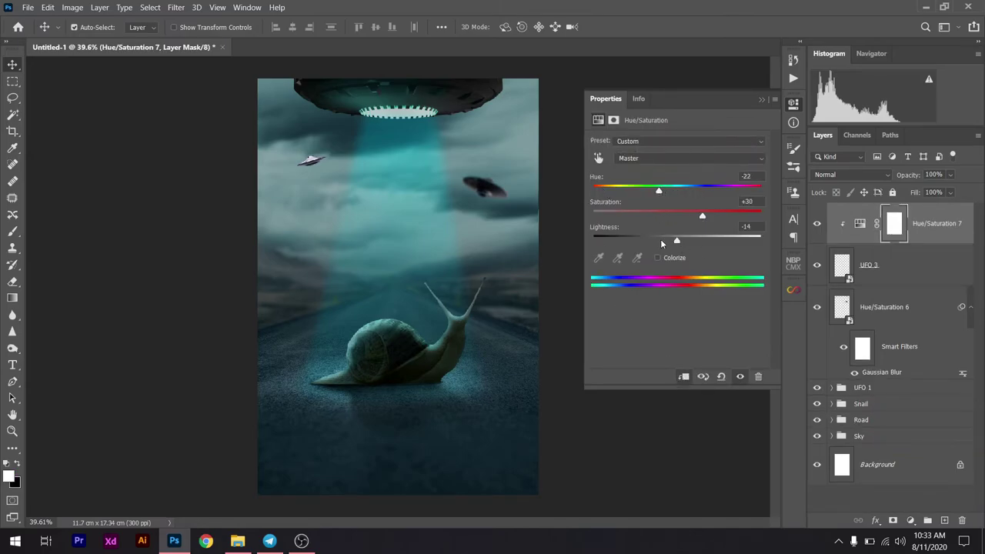
drag(661, 243, 615, 241)
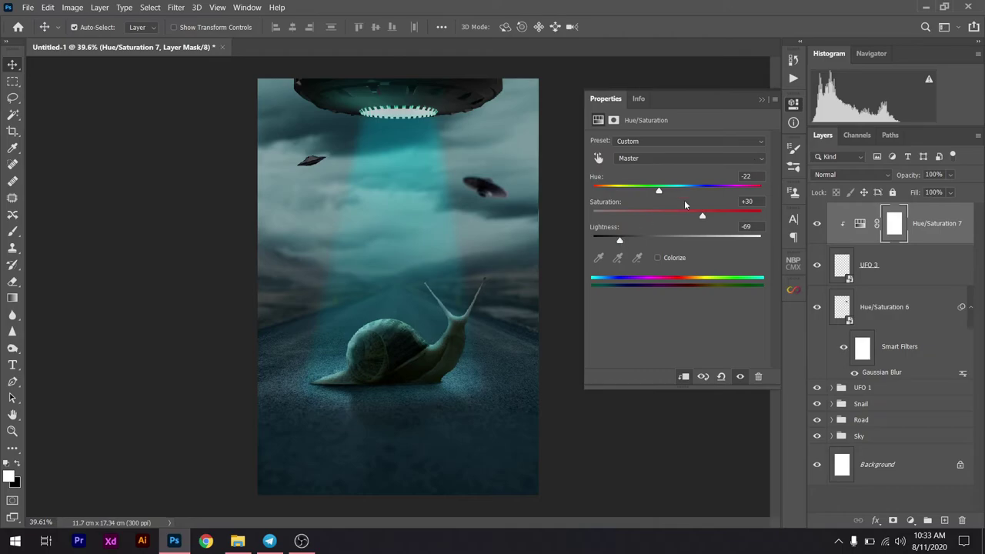
click(762, 100)
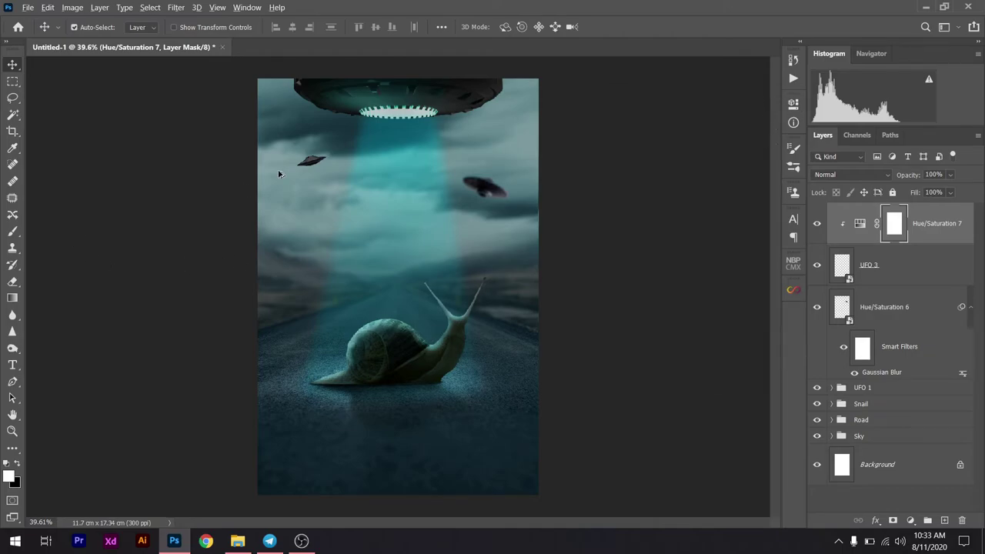
Paint black on the adjustment mask to restore brightness on UFO 3's top dome
scroll(305, 161, up, 5)
key(b)
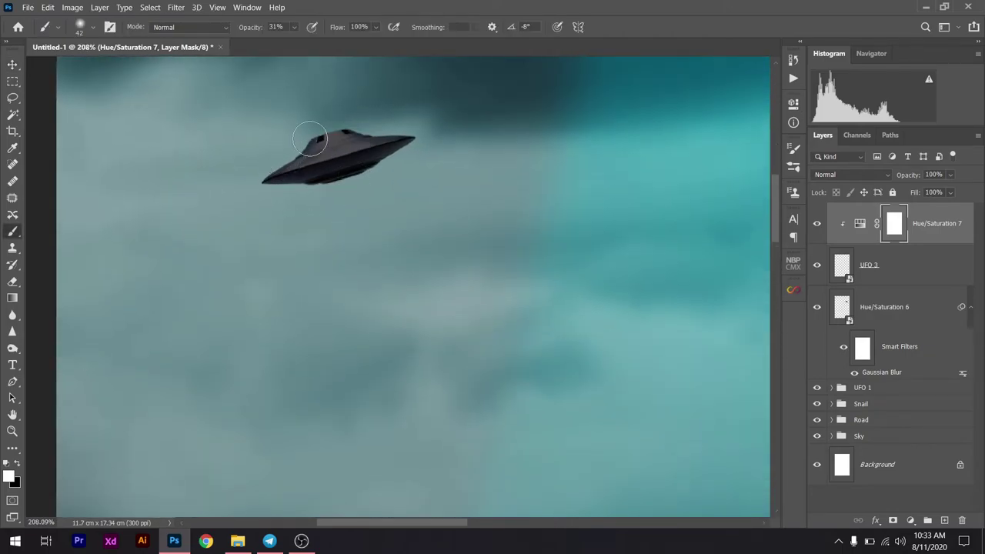
key(x)
mouse_move(311, 139)
mouse_down()
mouse_move(325, 127)
mouse_move(377, 136)
mouse_up()
drag(297, 124, 331, 139)
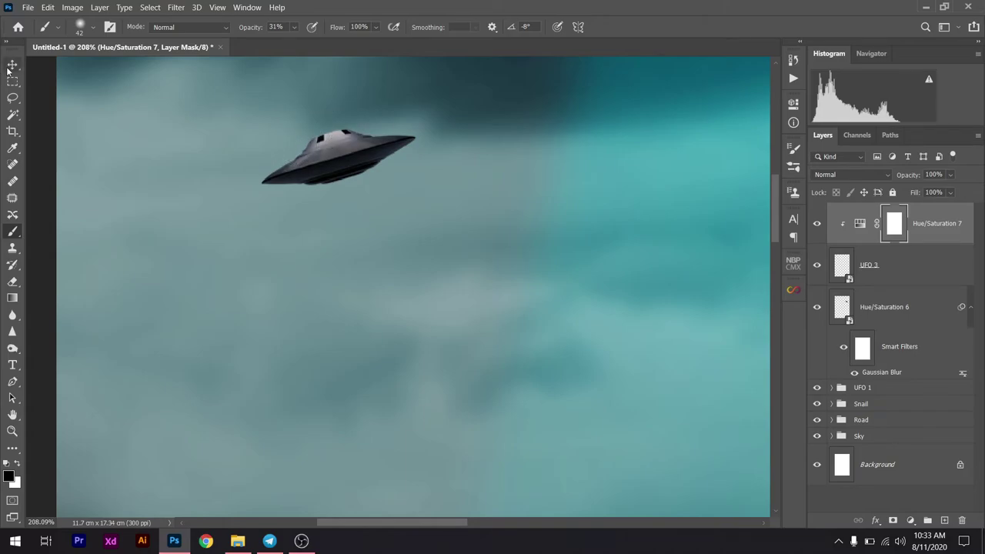
click(12, 66)
key(ctrl+0)
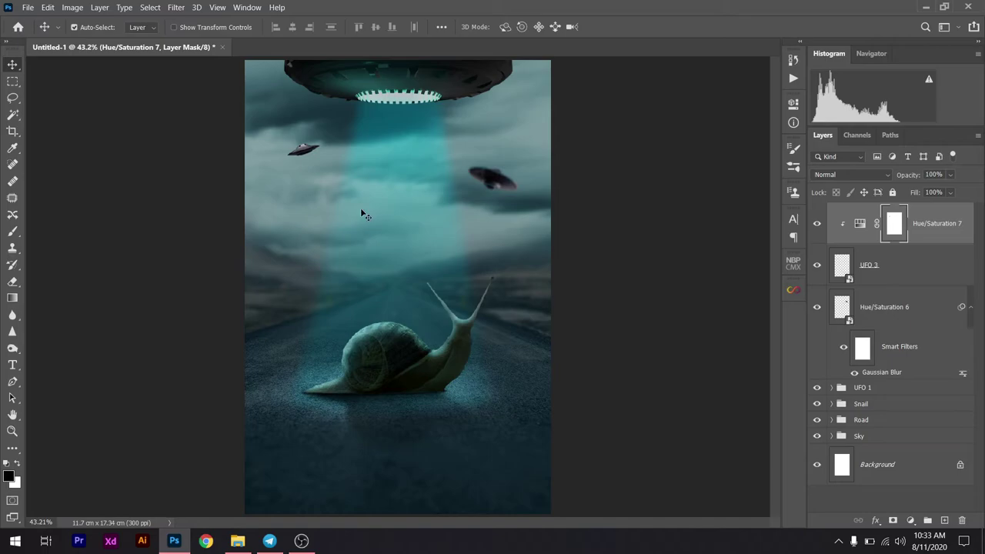
Add a new clipped layer on UFO 3 and paint two teal windows on its dome
scroll(310, 134, up, 5)
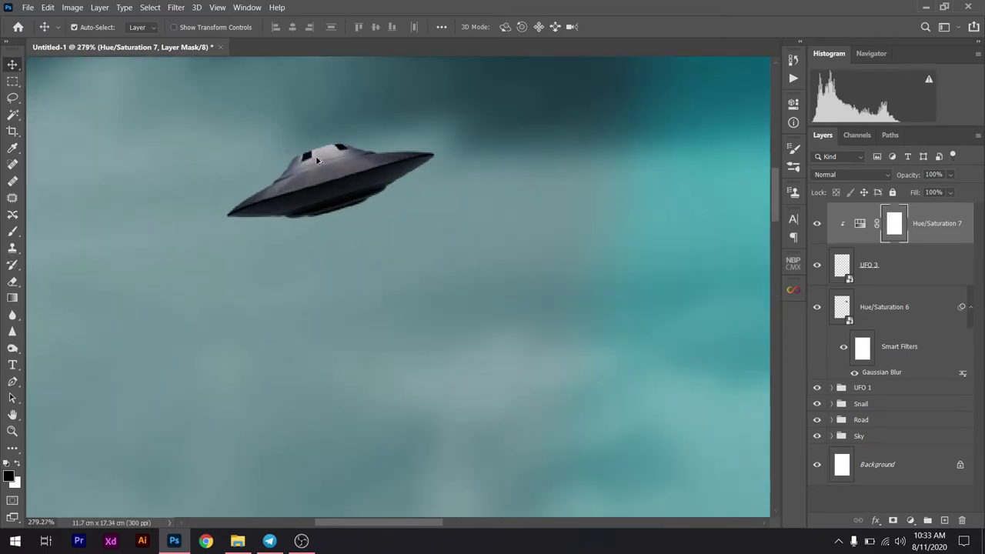
click(903, 276)
click(945, 520)
key(b)
scroll(308, 154, up, 3)
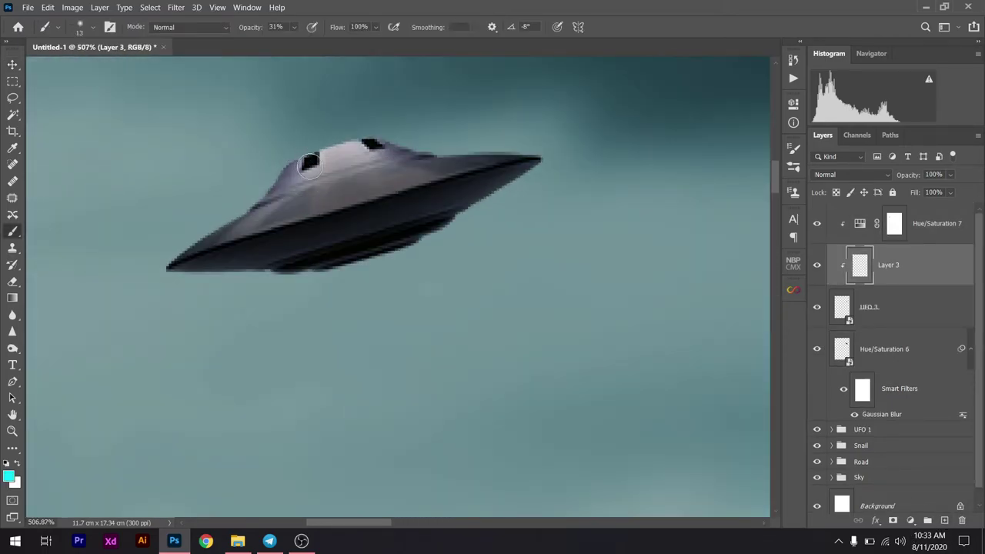
drag(304, 163, 317, 157)
drag(376, 147, 383, 144)
key(v)
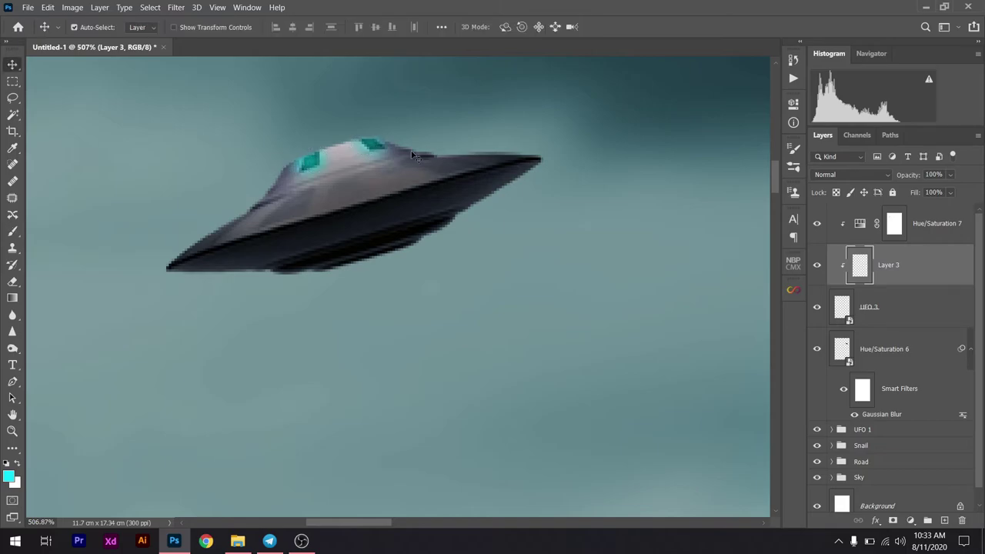
scroll(490, 160, down, 1)
scroll(490, 159, down, 3)
right_click(850, 269)
Blend Layer 3's windows via the Underlying Layer slider and add a Screen outer glow with noise 0
right_click(854, 271)
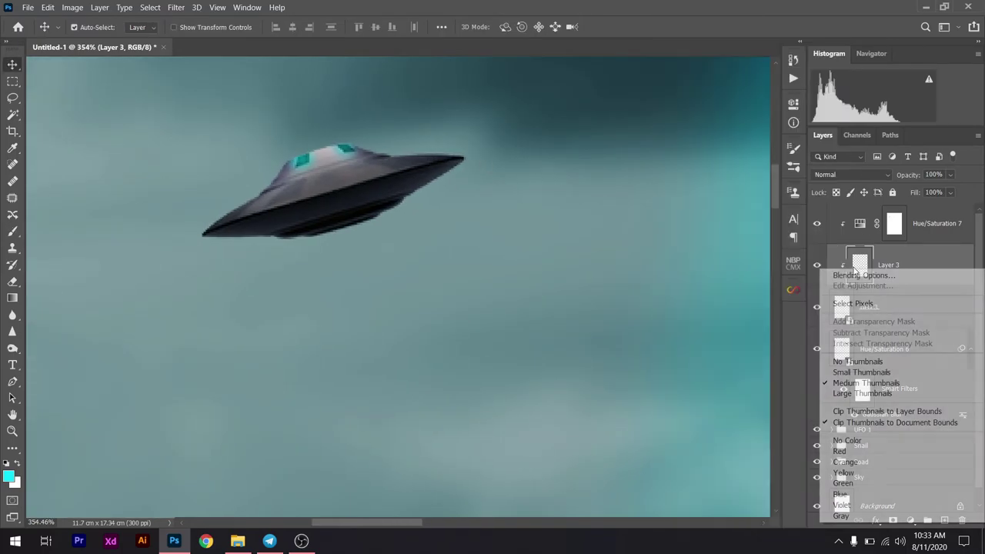
click(864, 275)
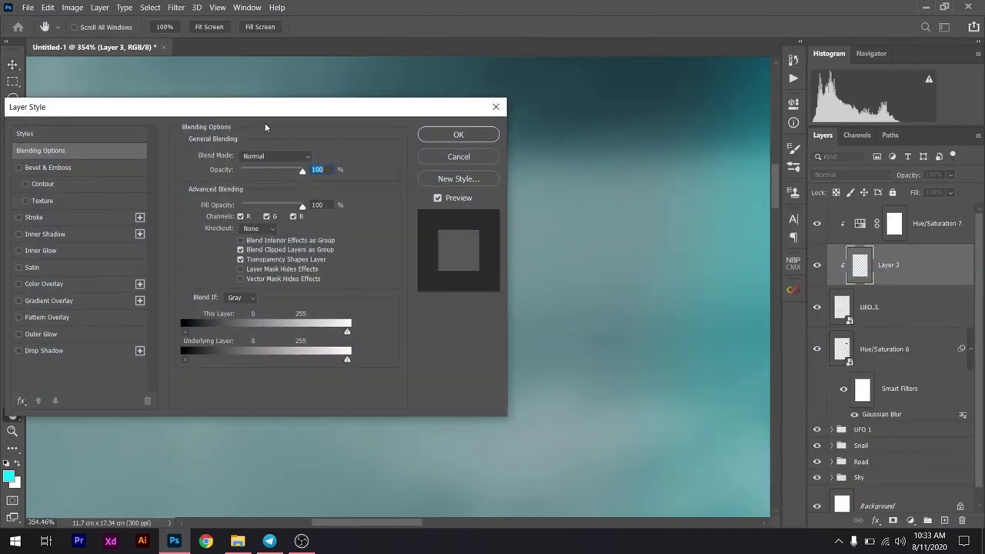
drag(267, 117, 798, 111)
drag(715, 353, 722, 356)
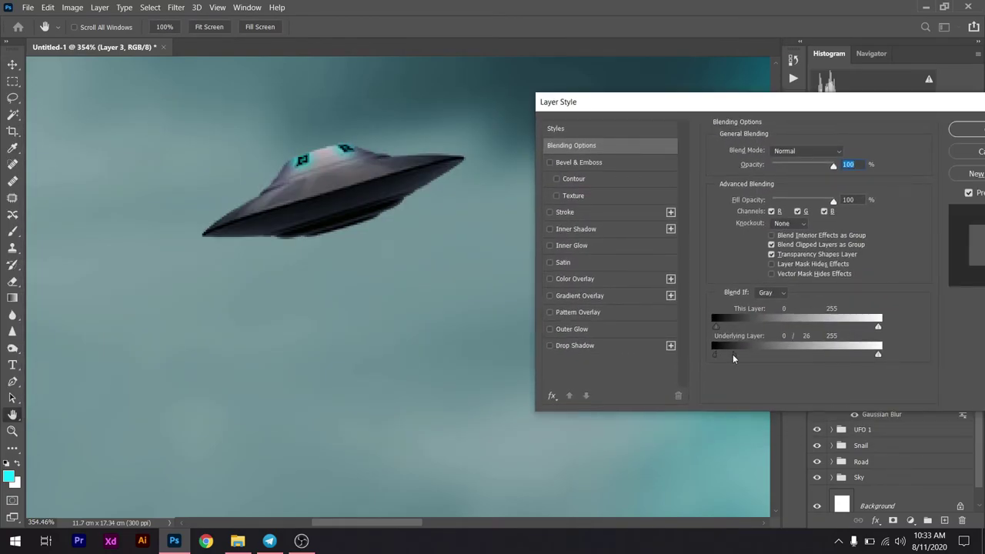
click(572, 328)
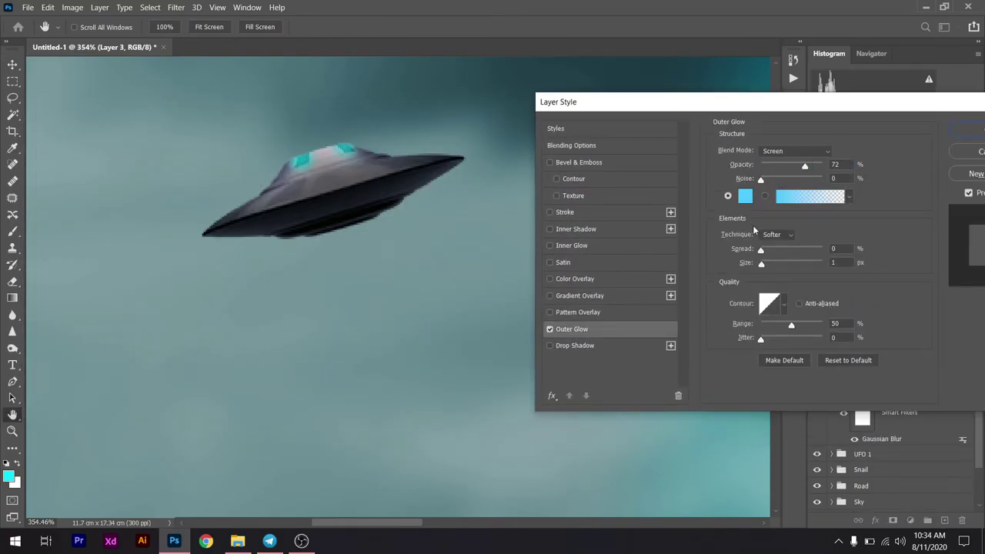
drag(778, 180, 761, 179)
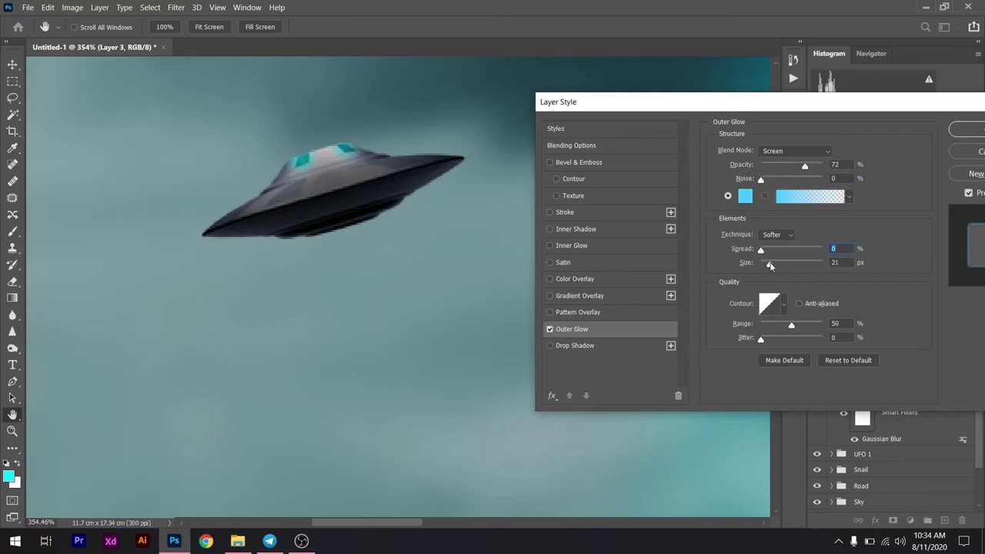
click(967, 129)
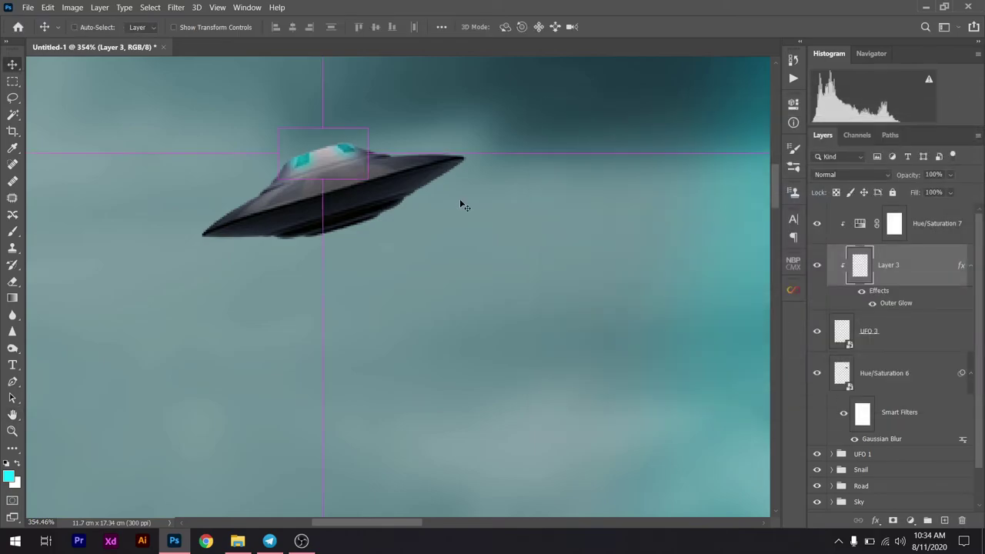
key(ctrl+0)
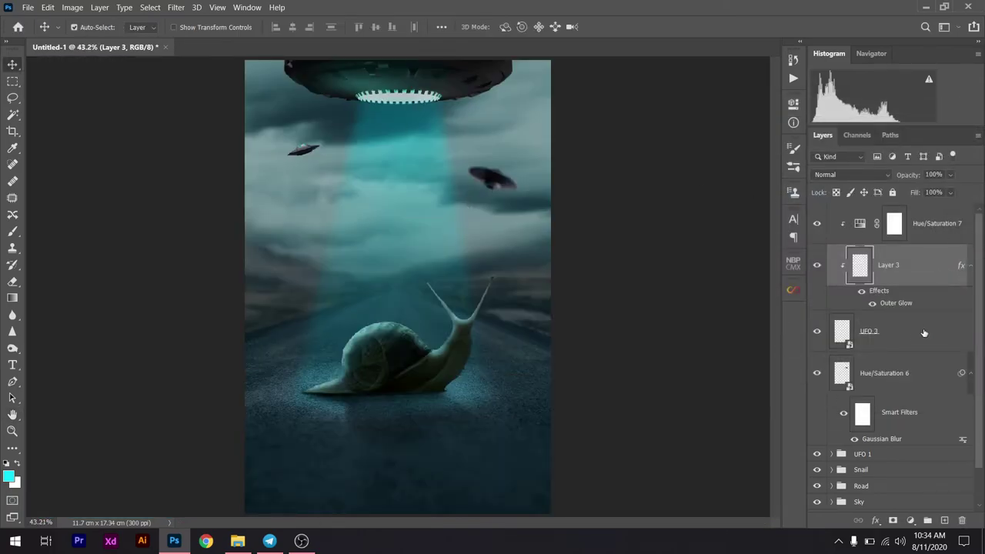
Convert UFO 3 and its clipped layers into a single smart object
click(910, 331)
shift+click(938, 233)
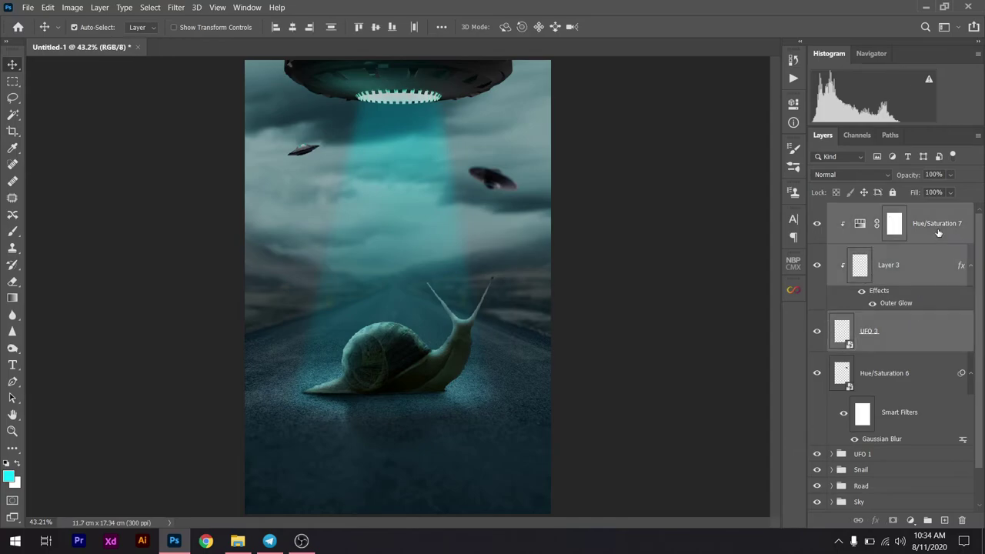
right_click(954, 232)
click(874, 166)
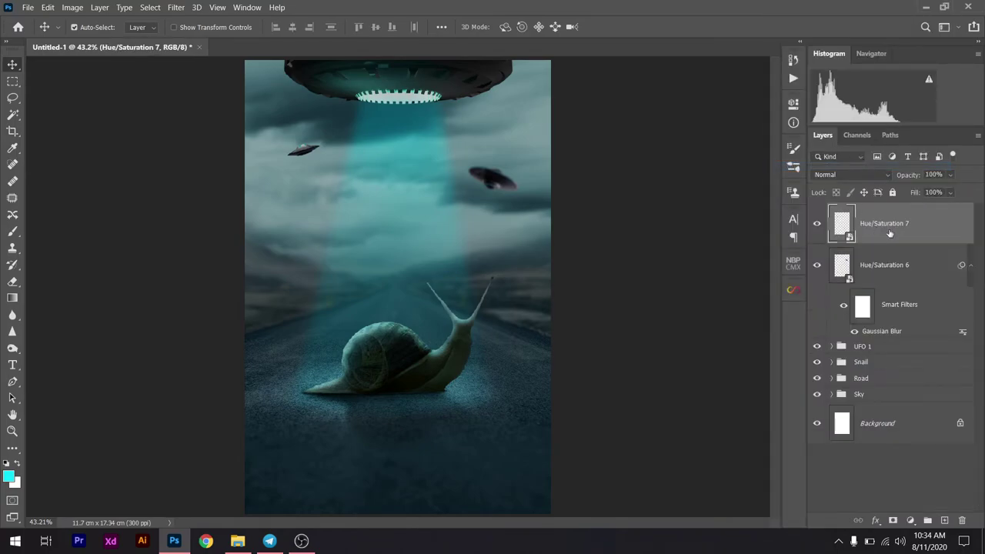
Apply an 8 px Gaussian Blur smart filter to the small UFO's smart object
click(177, 7)
mouse_move(183, 144)
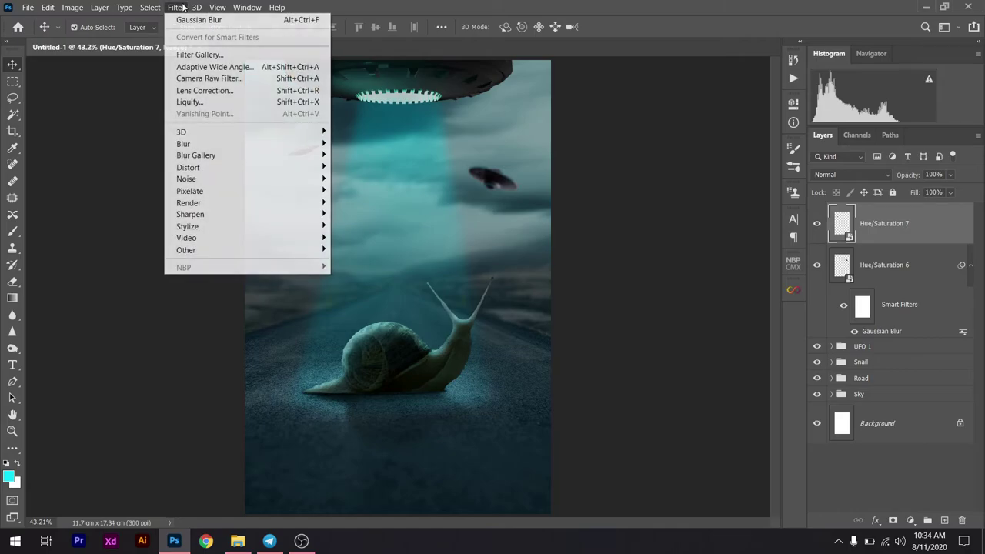
click(364, 190)
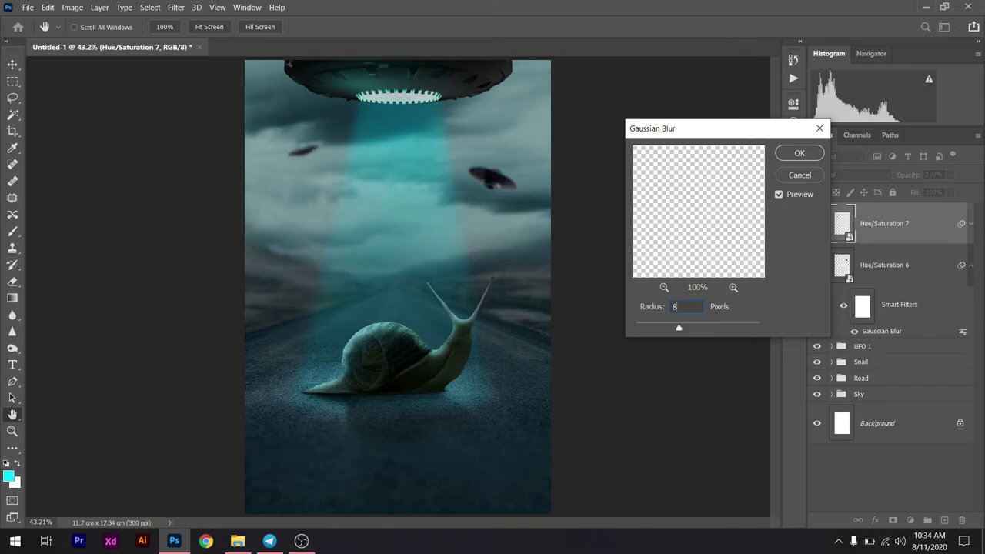
click(799, 153)
key(v)
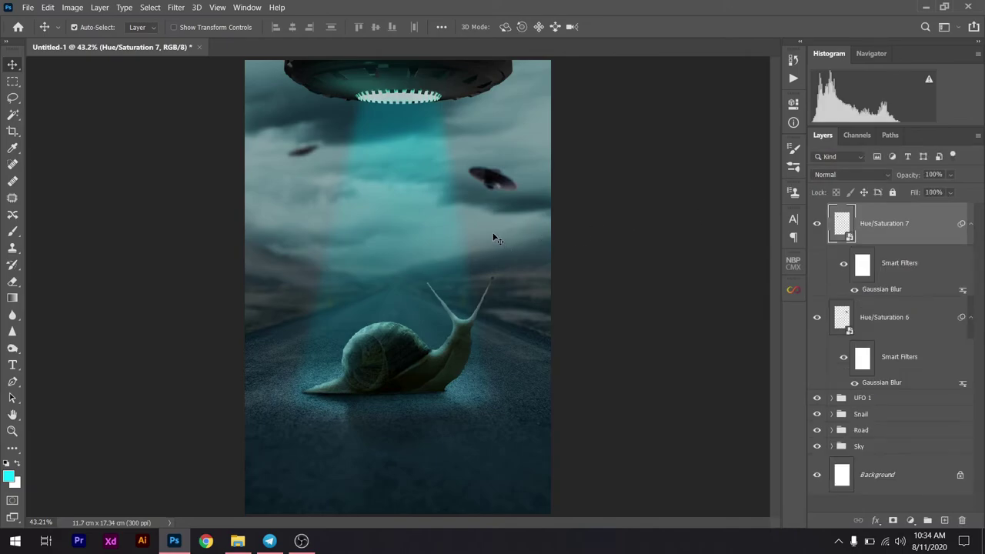
scroll(493, 235, down, 2)
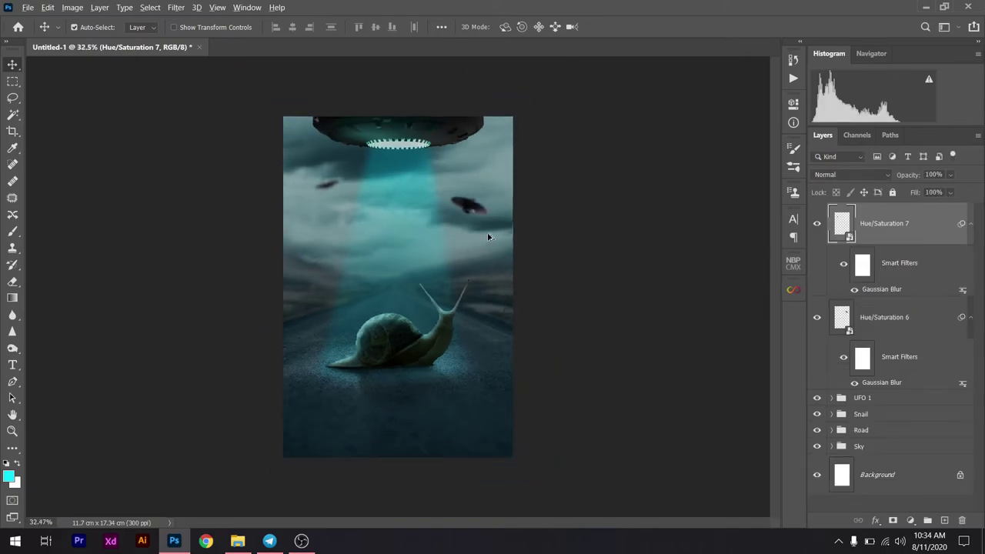
scroll(489, 235, up, 1)
scroll(488, 236, up, 1)
scroll(488, 238, down, 1)
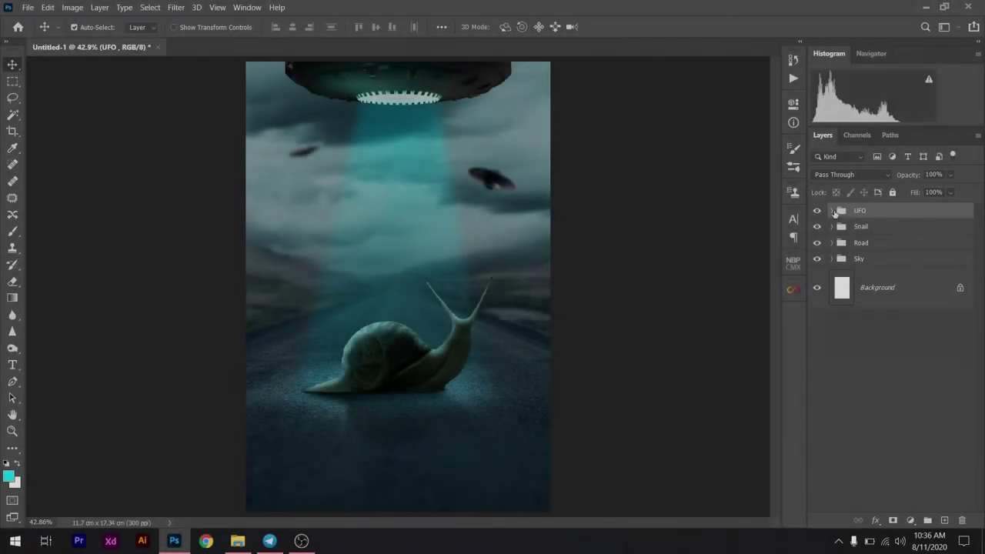
Expand the UFO group, toggle UFO 1's visibility to compare, and select UFO 1
click(833, 212)
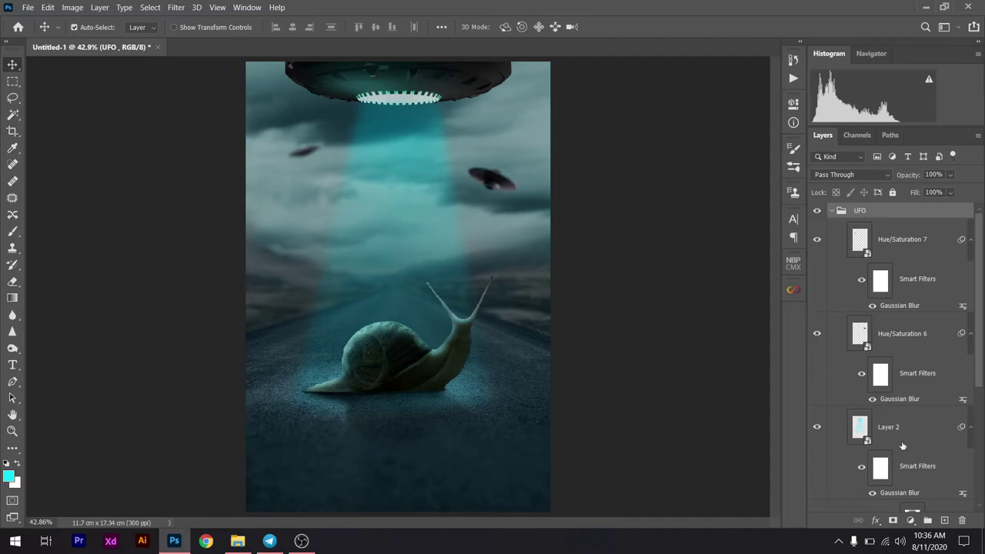
scroll(903, 446, down, 2)
scroll(897, 440, down, 2)
scroll(889, 434, down, 1)
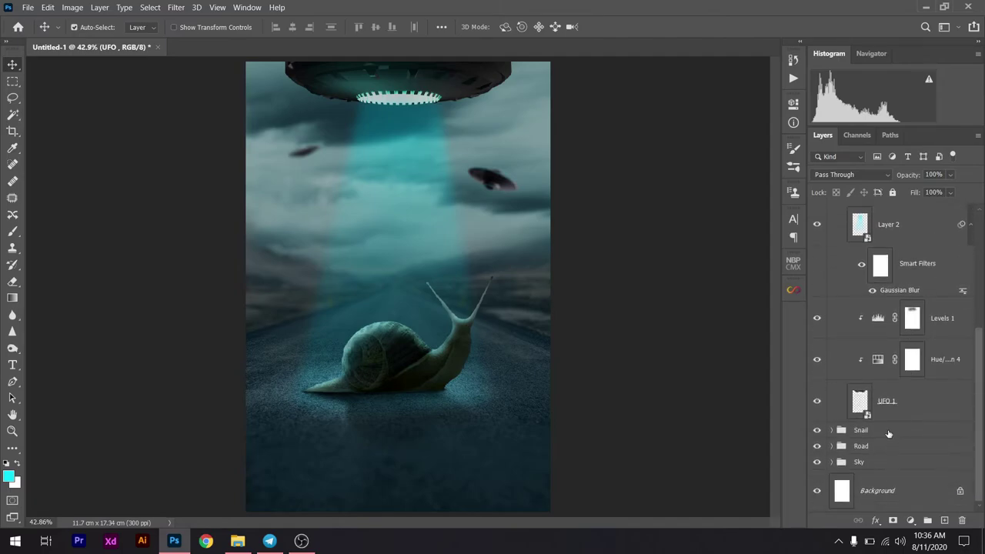
click(817, 403)
click(817, 403)
click(954, 409)
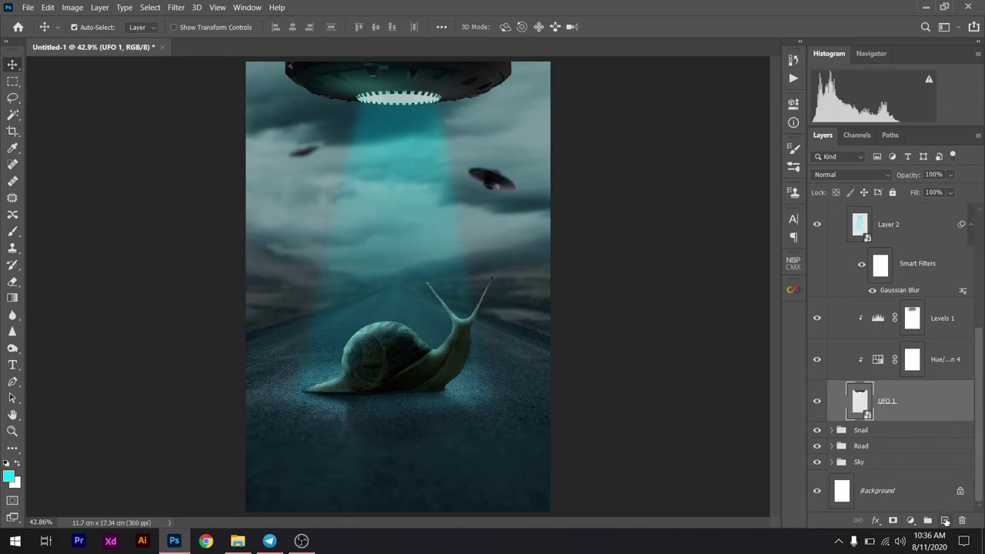
Create an empty layer beneath UFO 1, delete the leftover copy, and set a white brush
click(944, 522)
drag(907, 400, 899, 438)
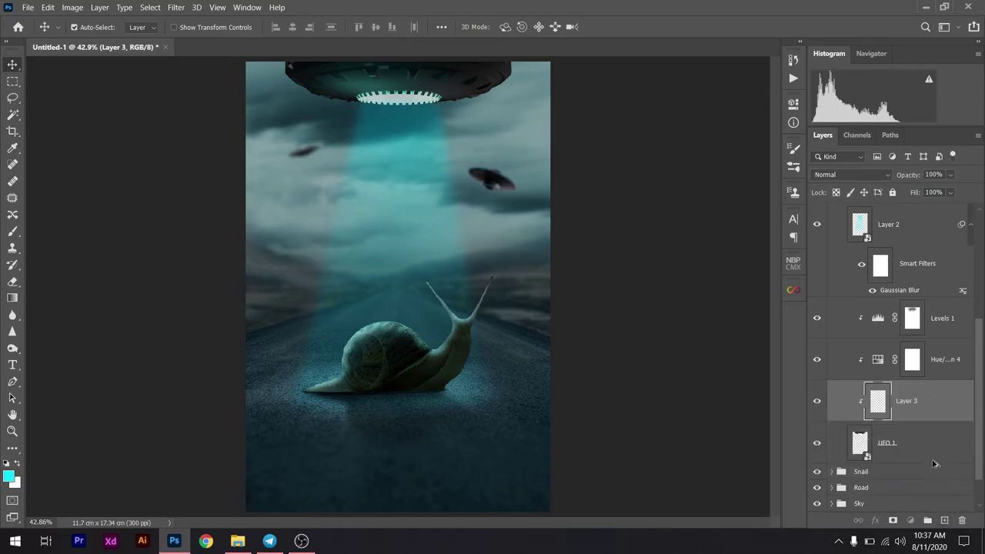
click(907, 403)
click(962, 520)
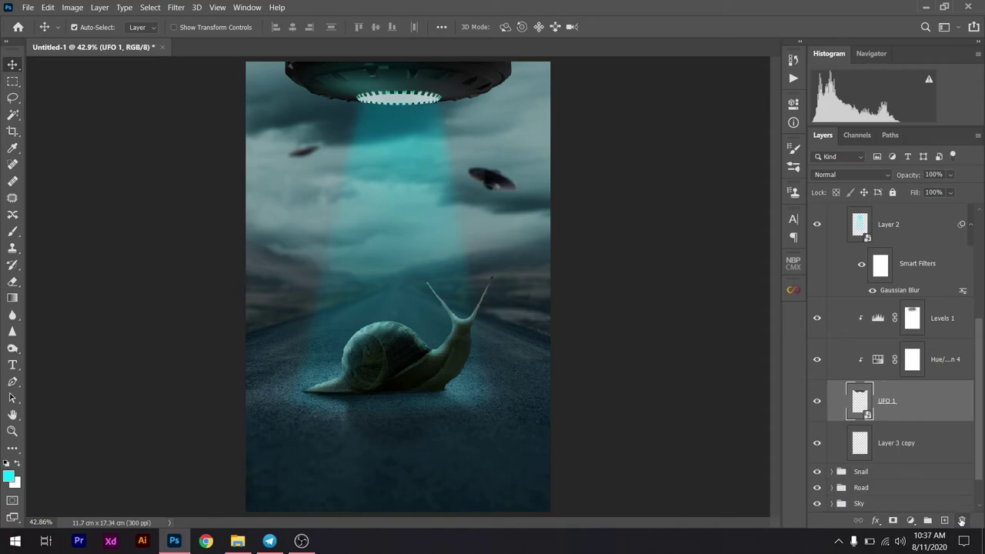
click(897, 416)
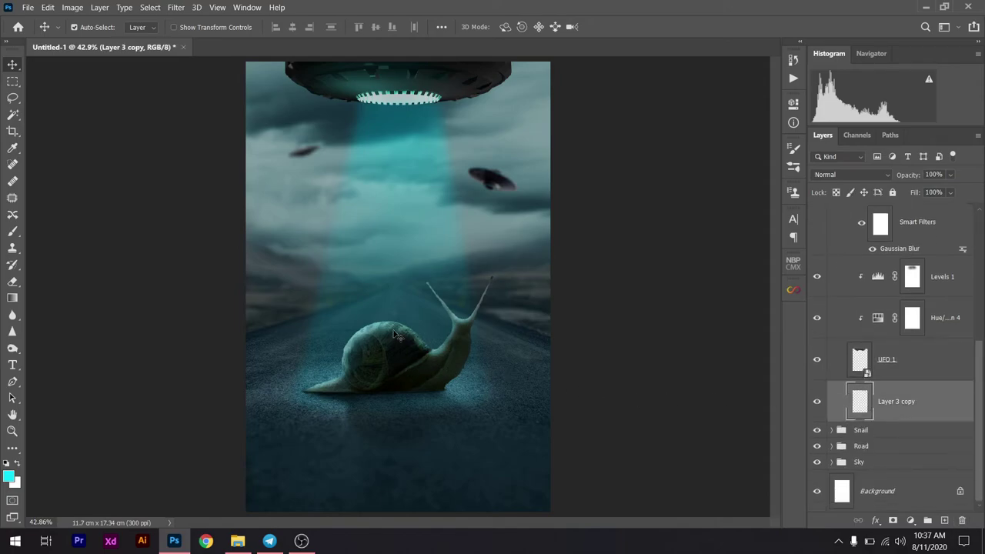
key(b)
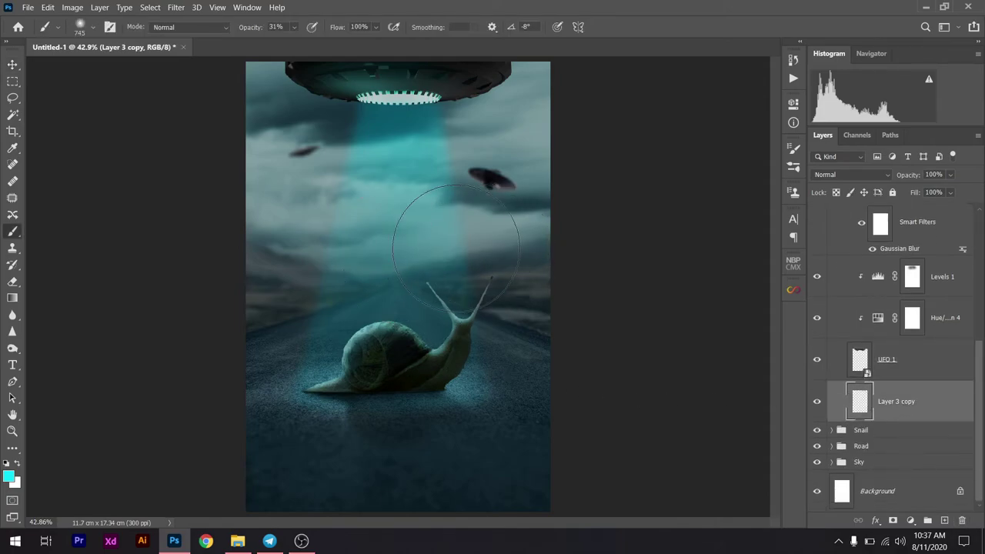
key(x)
key(ctrl+minus)
key(ctrl+minus)
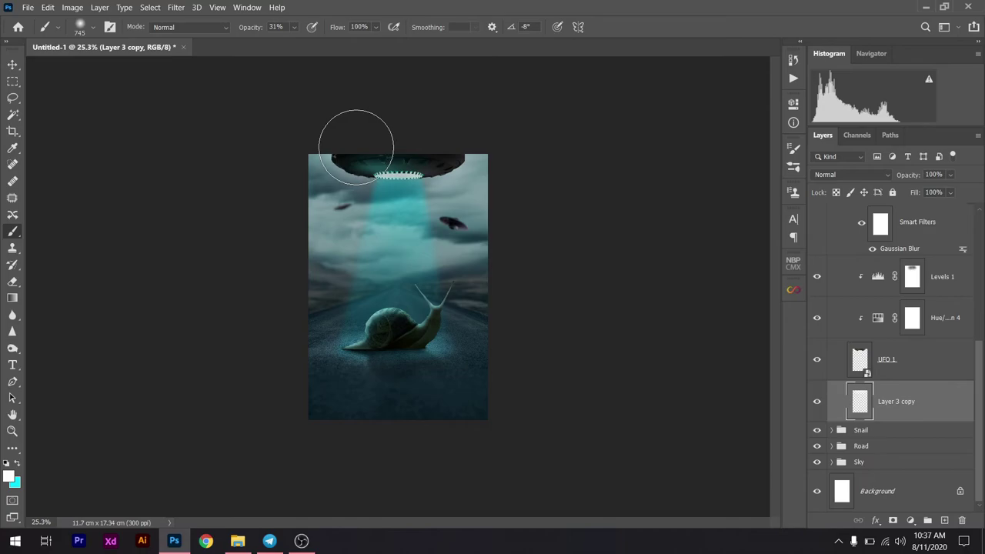
Set the Sky group's Hue/Saturation 2 lightness to -50
click(13, 65)
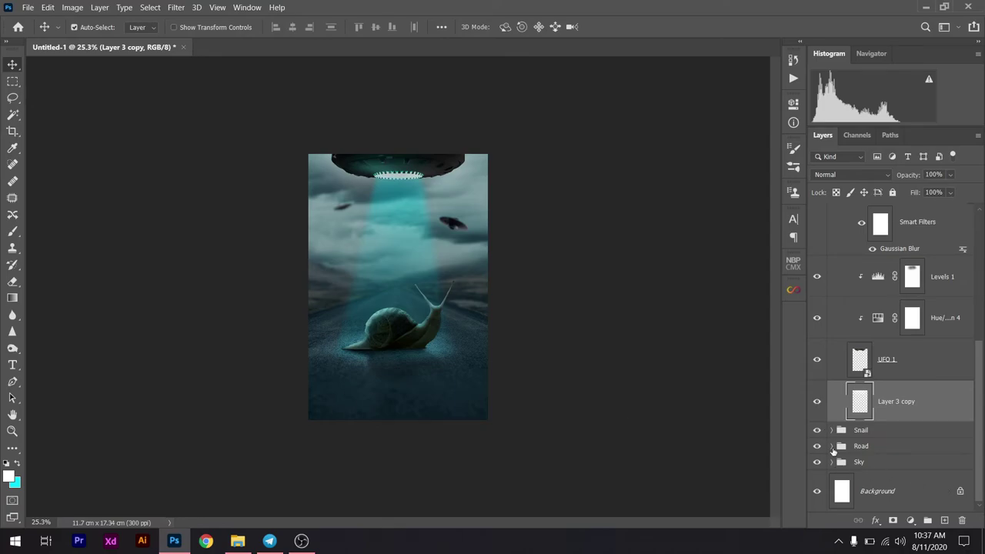
click(832, 462)
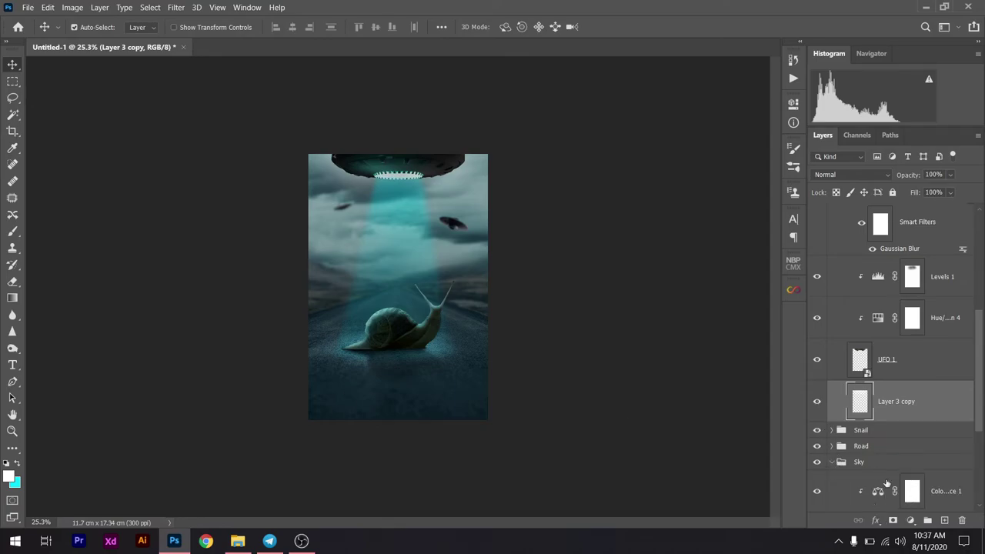
scroll(886, 484, down, 3)
double_click(878, 436)
drag(677, 237, 632, 238)
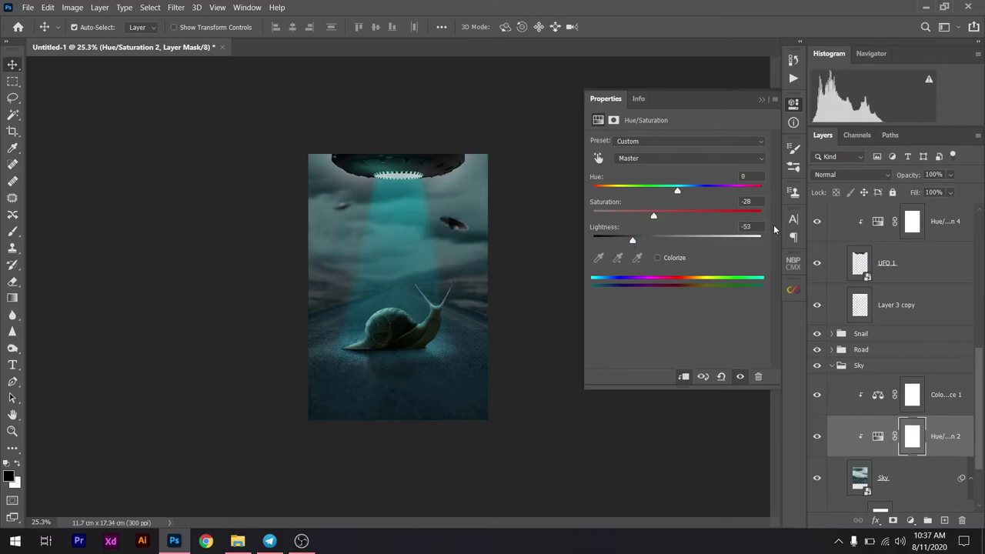
text(50)
click(761, 100)
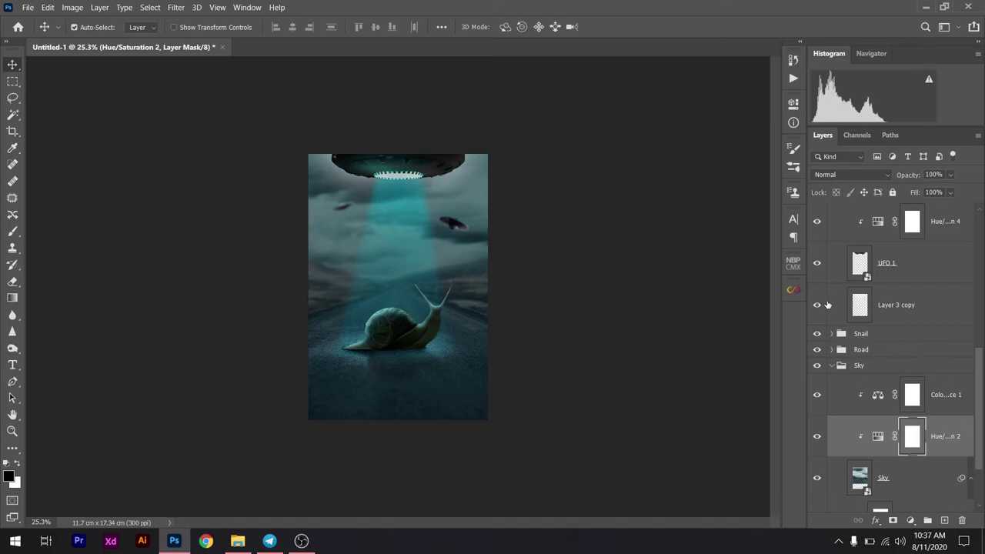
click(831, 366)
Try a soft white glow stroke over the large UFO on Layer 3 copy, then undo it
click(868, 404)
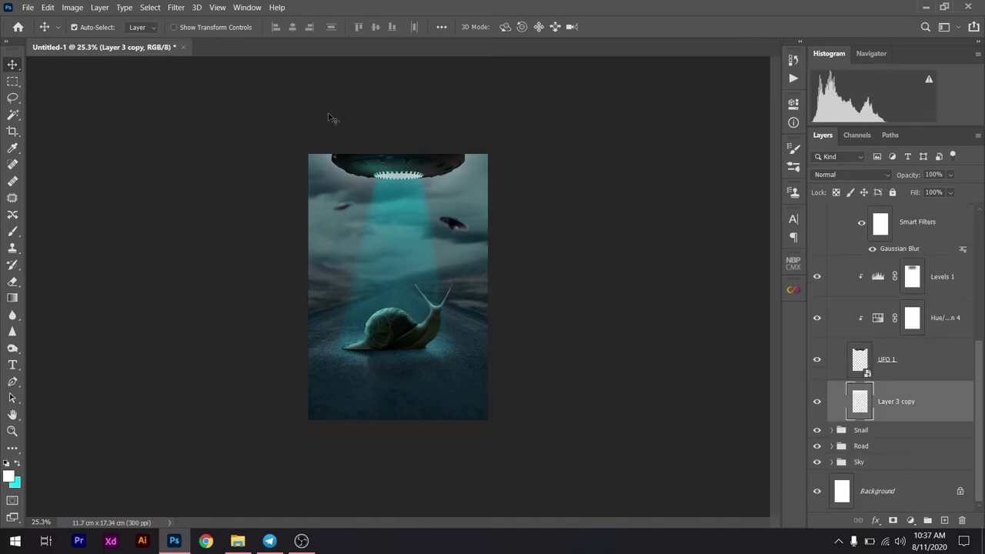
key(b)
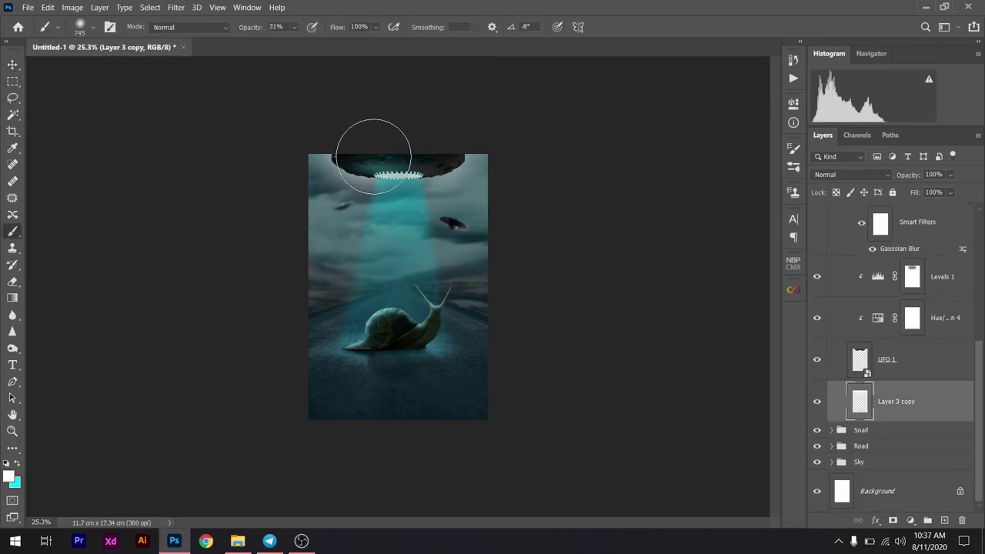
mouse_move(413, 156)
mouse_down()
mouse_move(439, 143)
mouse_move(365, 147)
mouse_move(378, 150)
mouse_up()
key(ctrl+z)
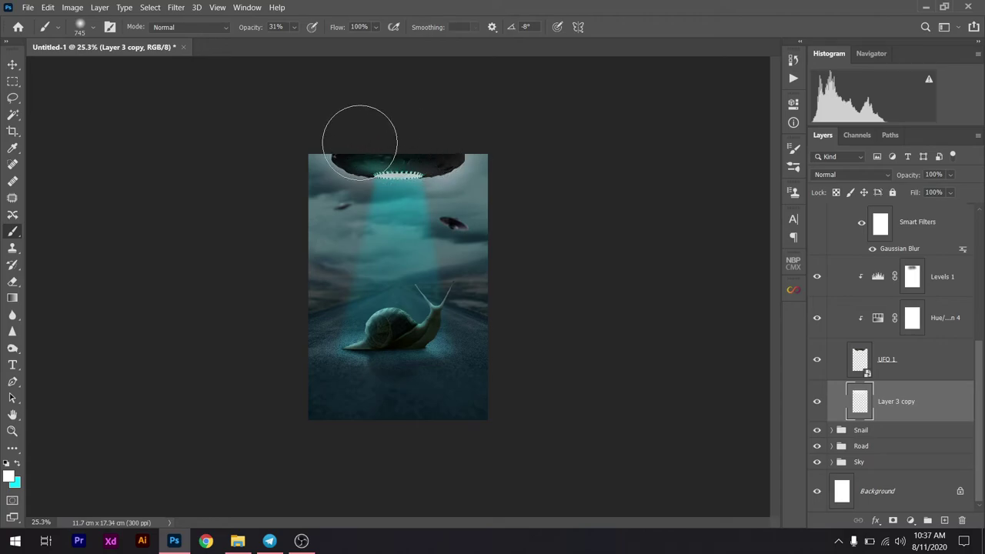
click(13, 65)
scroll(896, 401, up, 1)
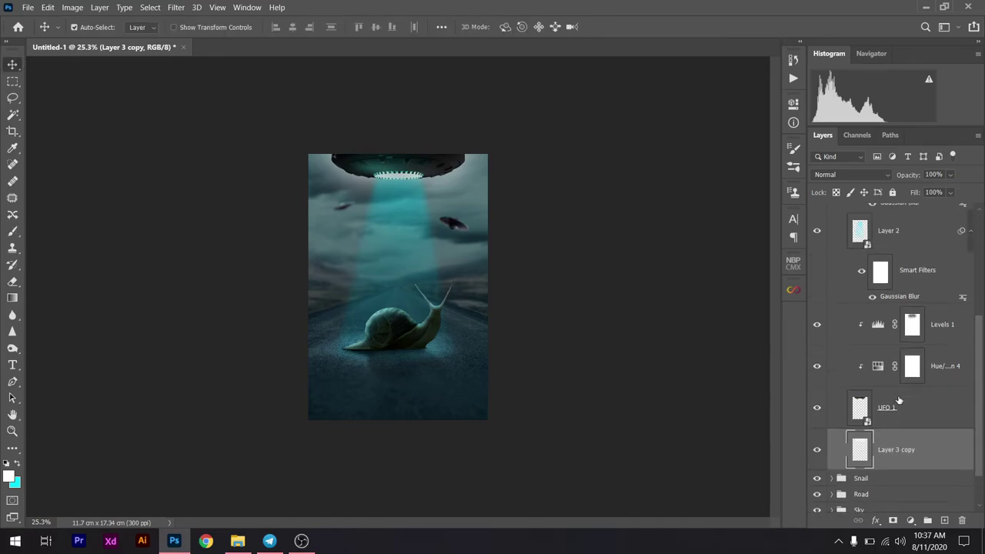
scroll(900, 400, up, 1)
scroll(926, 363, down, 1)
scroll(924, 352, up, 1)
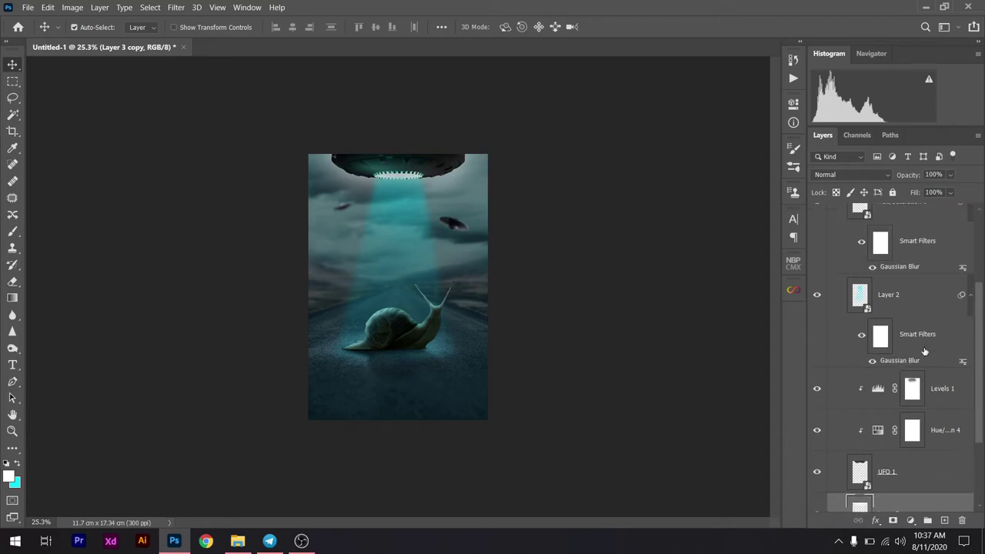
scroll(924, 351, up, 5)
Toggle Hue/Saturation 6 and add a new empty layer above Layer 2 in the UFO group
click(814, 331)
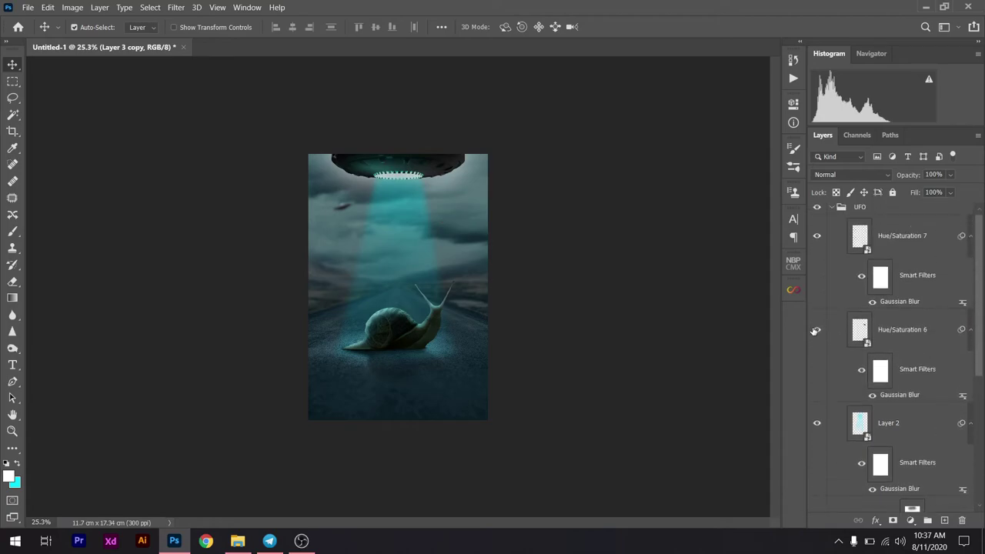
click(909, 423)
click(944, 520)
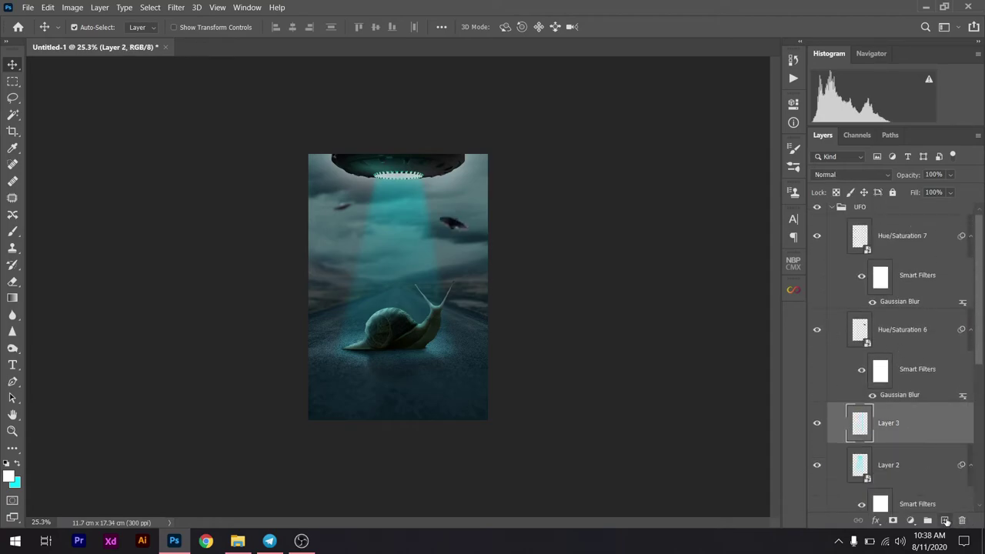
key(b)
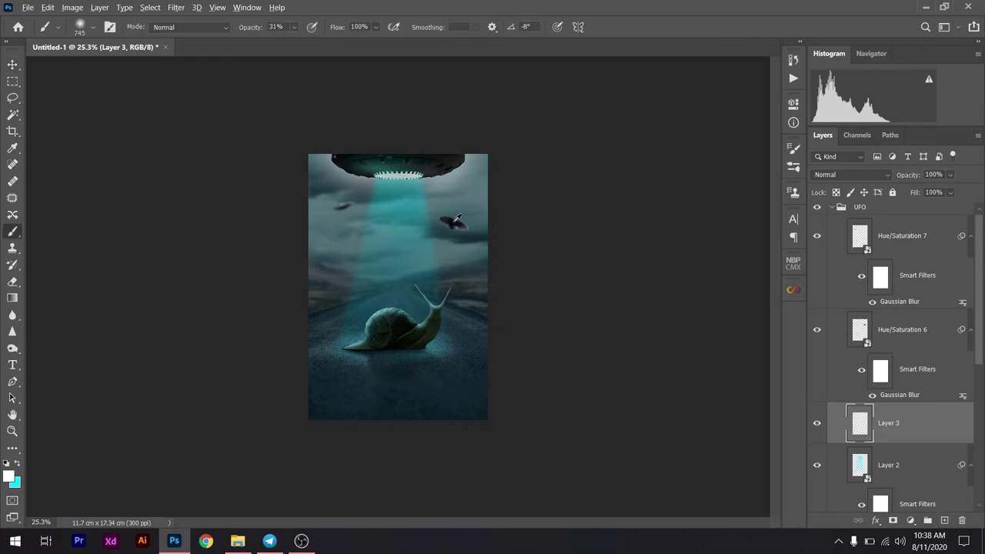
scroll(451, 215, up, 2)
scroll(451, 215, up, 1)
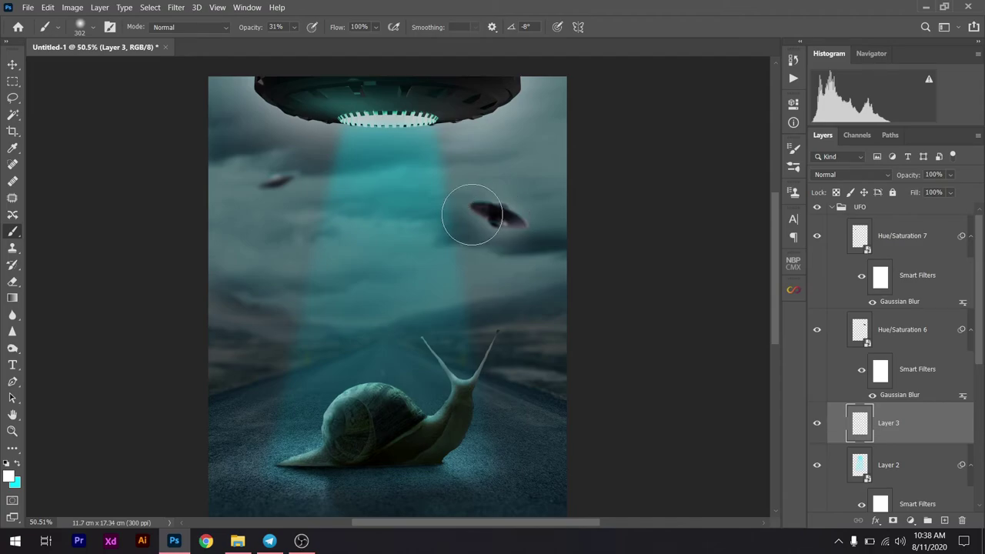
scroll(291, 277, down, 2)
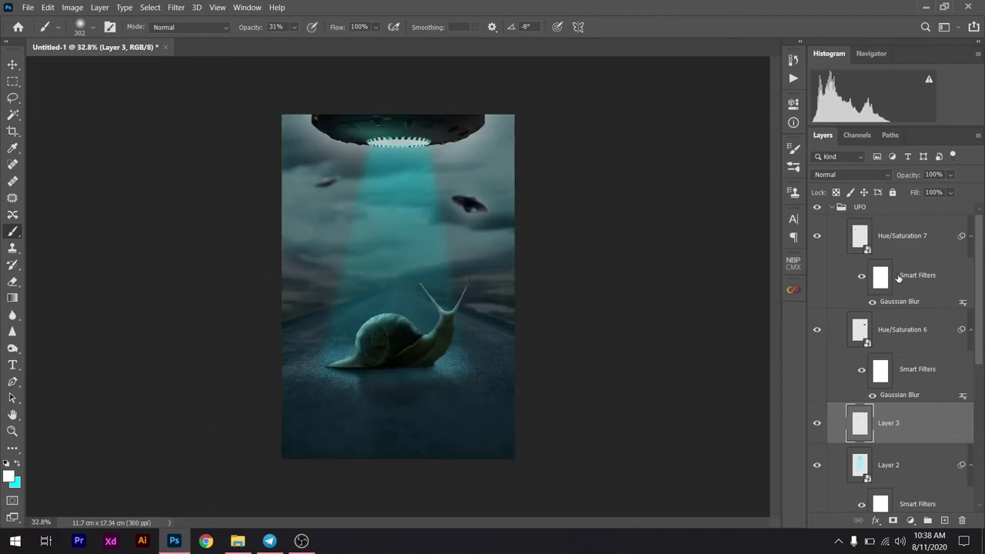
Add another empty layer above Hue/Saturation 6 and shrink the brush from 302 to 243
click(895, 327)
click(944, 520)
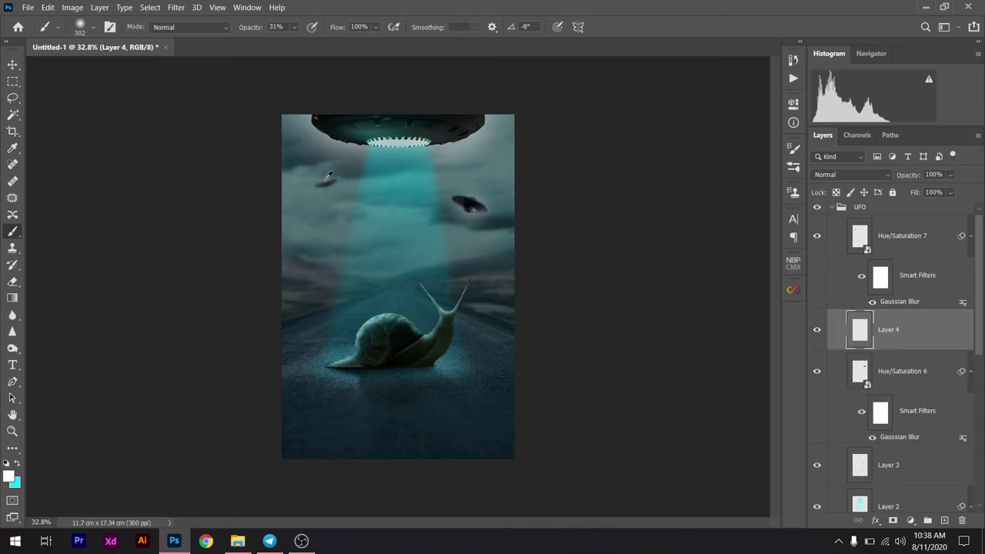
drag(328, 190, 325, 181)
Switch to the Move tool and zoom in slightly on the small UFOs
click(11, 64)
scroll(497, 255, down, 1)
scroll(497, 256, down, 1)
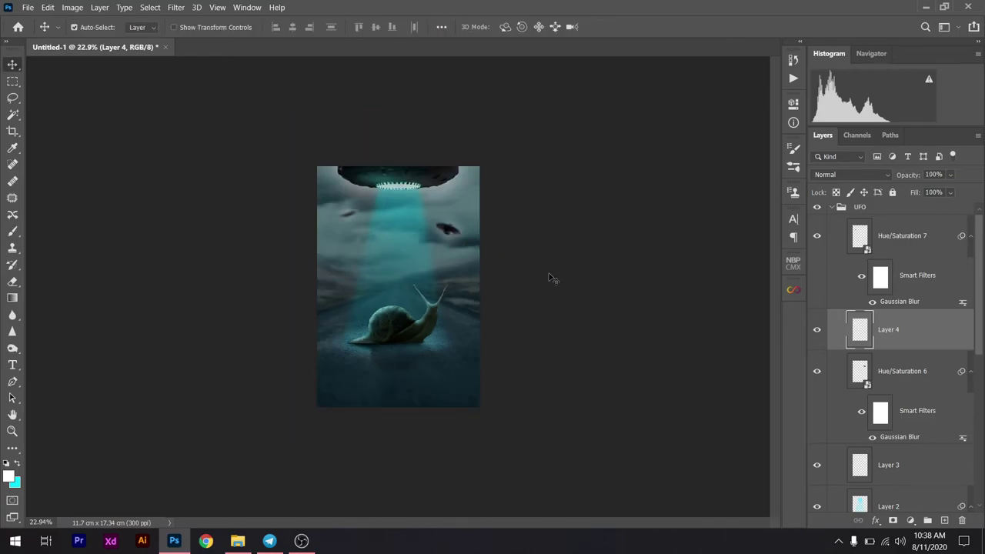
scroll(490, 284, down, 1)
scroll(489, 285, up, 4)
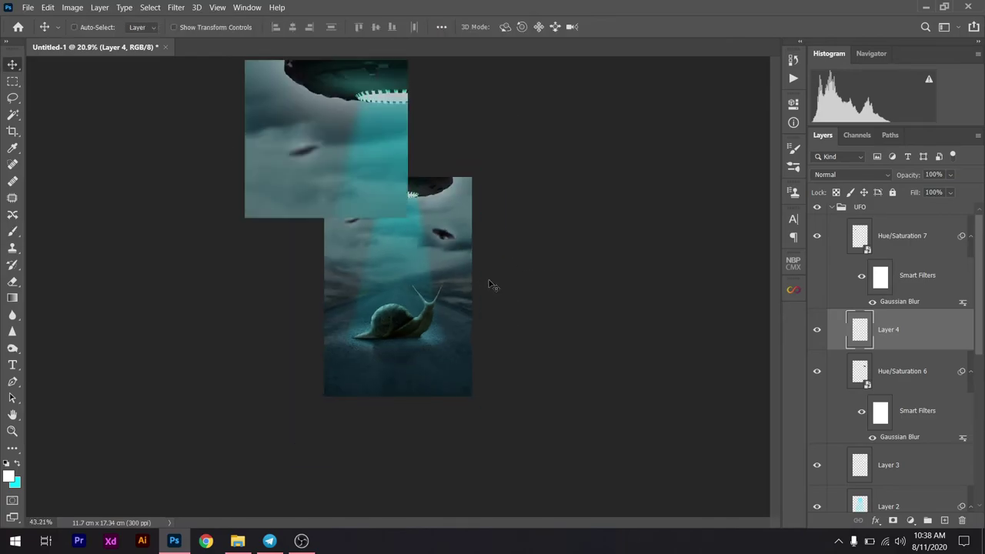
scroll(528, 230, down, 1)
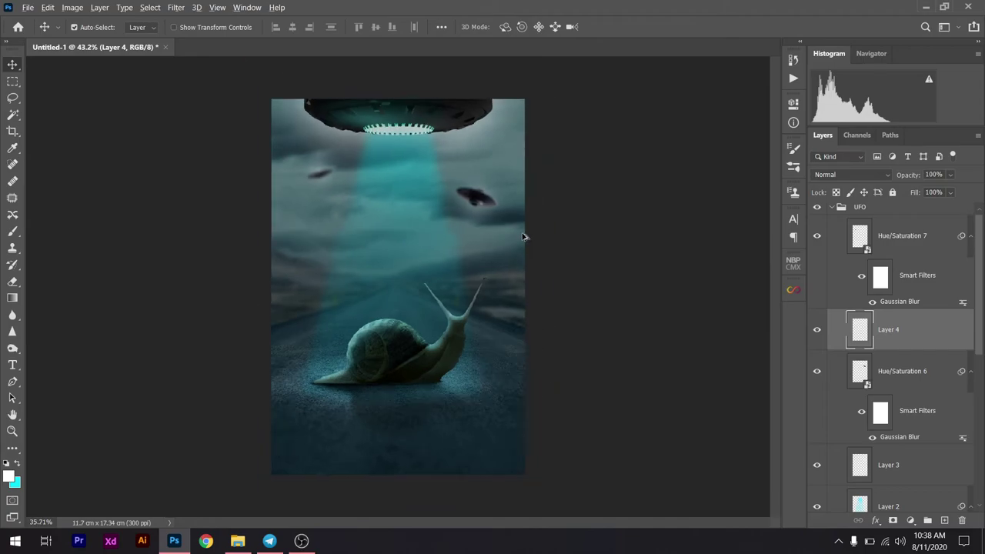
scroll(518, 229, up, 1)
scroll(518, 229, up, 1)
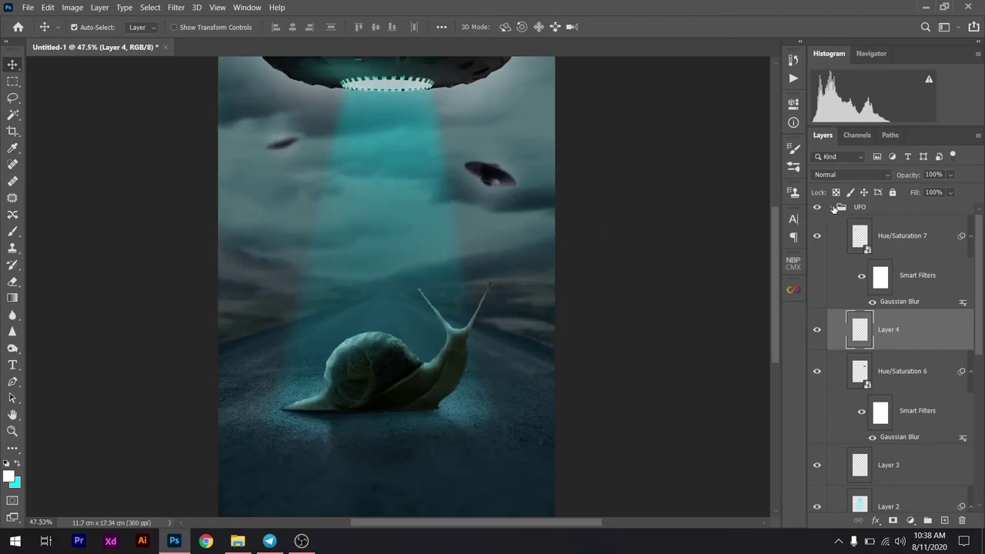
Collapse the UFO group, stamp a merged copy and analyze its palette in NBP ColourmapX
click(834, 208)
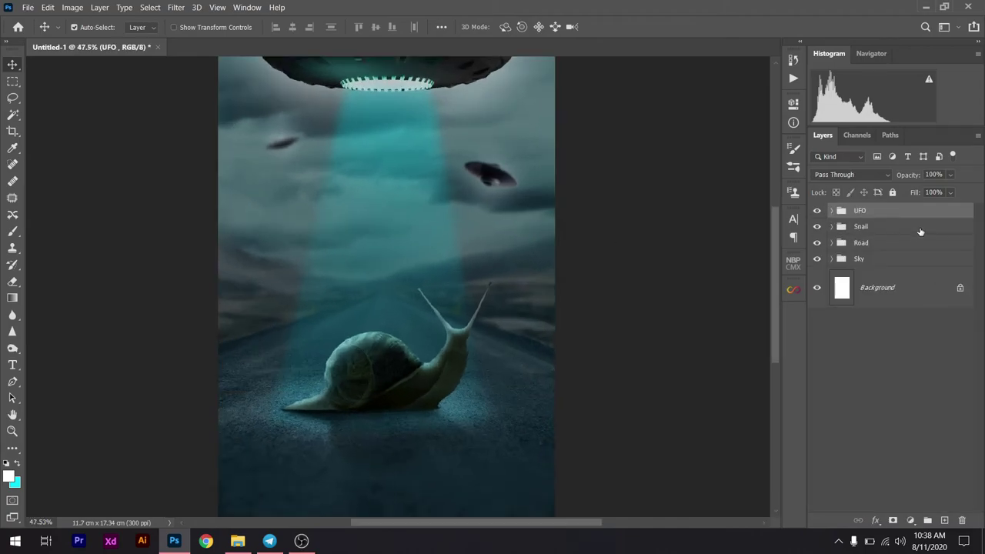
key(ctrl+shift+alt+e)
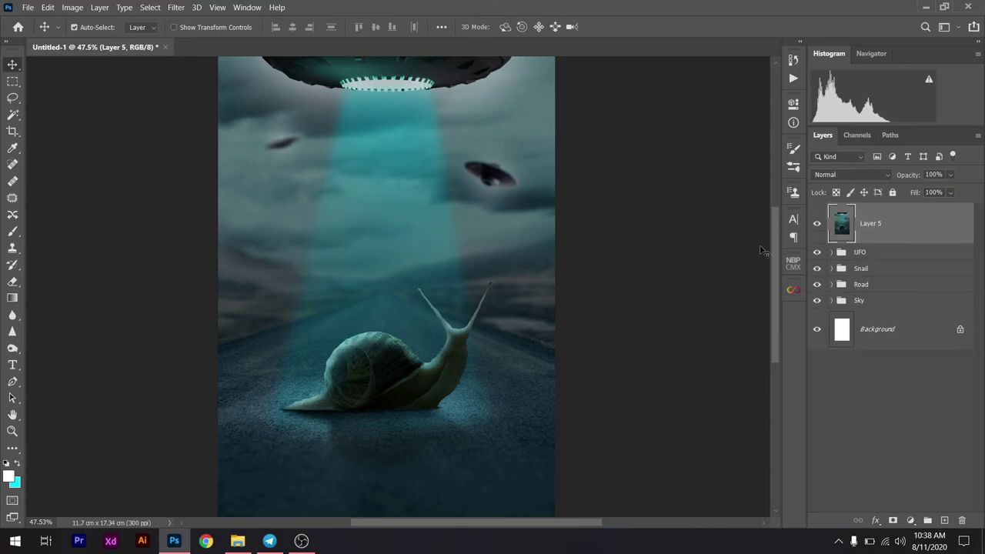
click(800, 259)
click(758, 353)
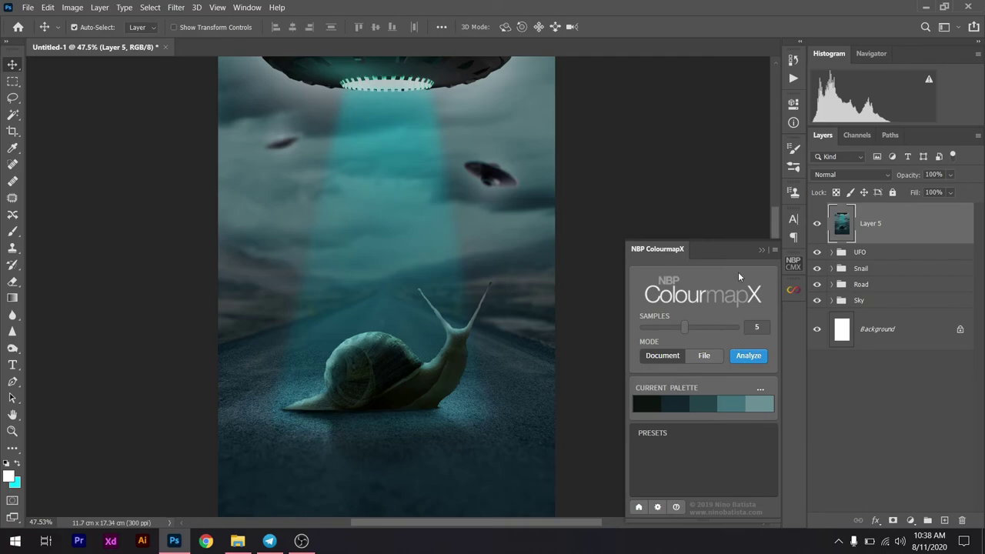
click(762, 250)
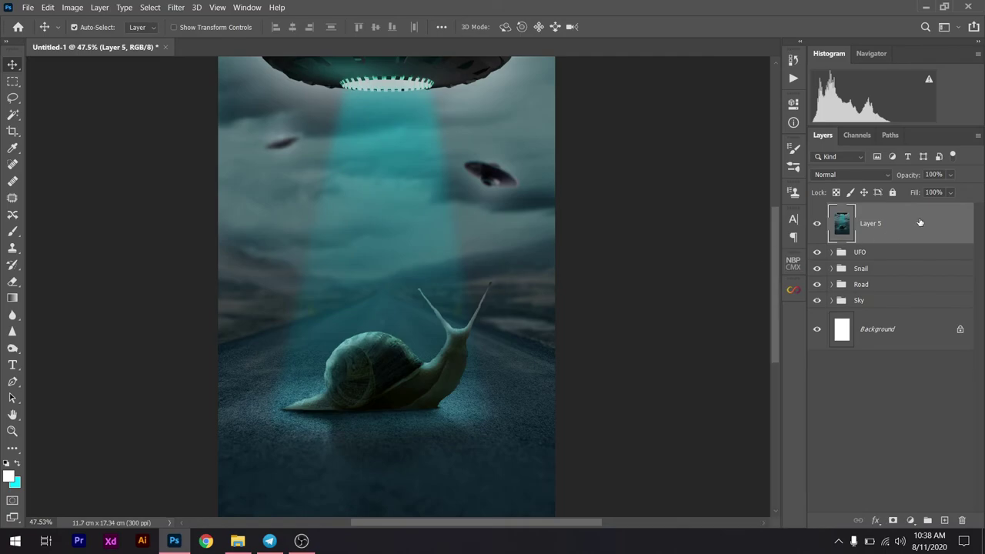
Delete the merged stamp, expand the Road group and select the Road smart object
key(Delete)
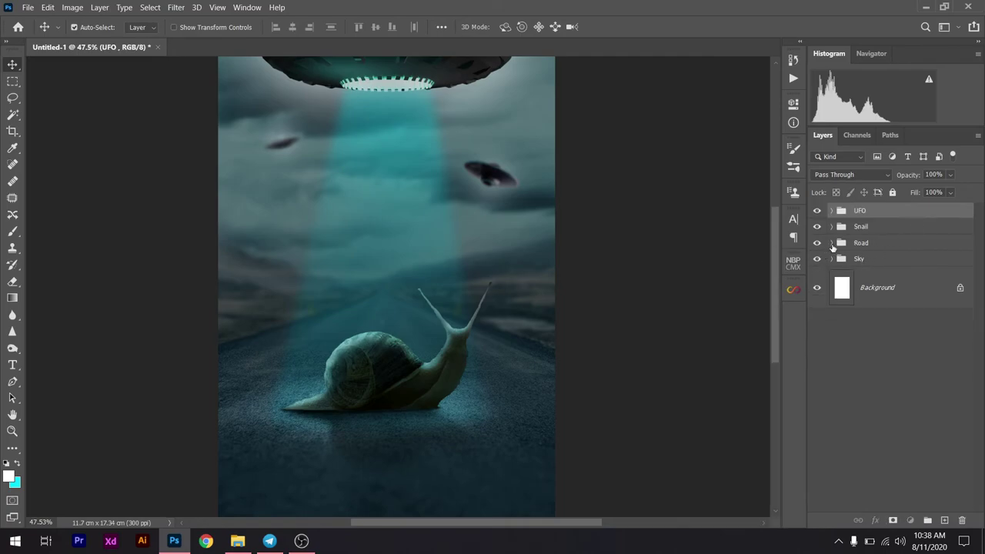
click(831, 243)
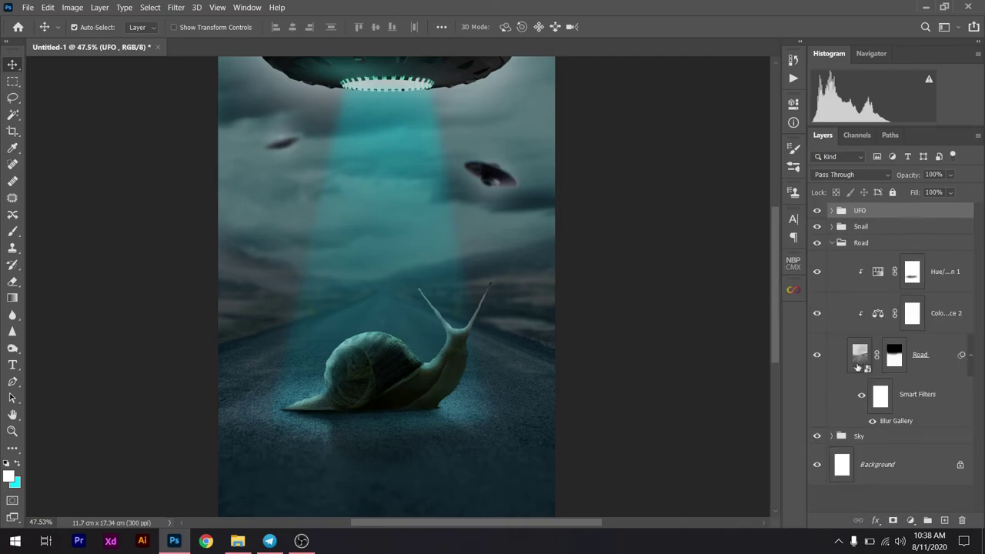
click(926, 362)
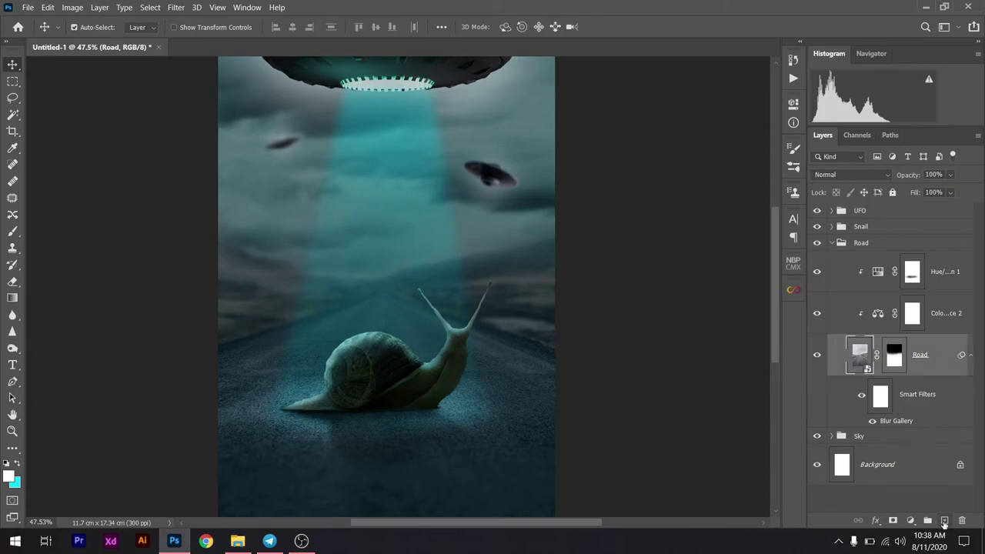
Add an empty Layer 5 copy and clip it above the Road smart object
click(944, 520)
drag(907, 354, 908, 471)
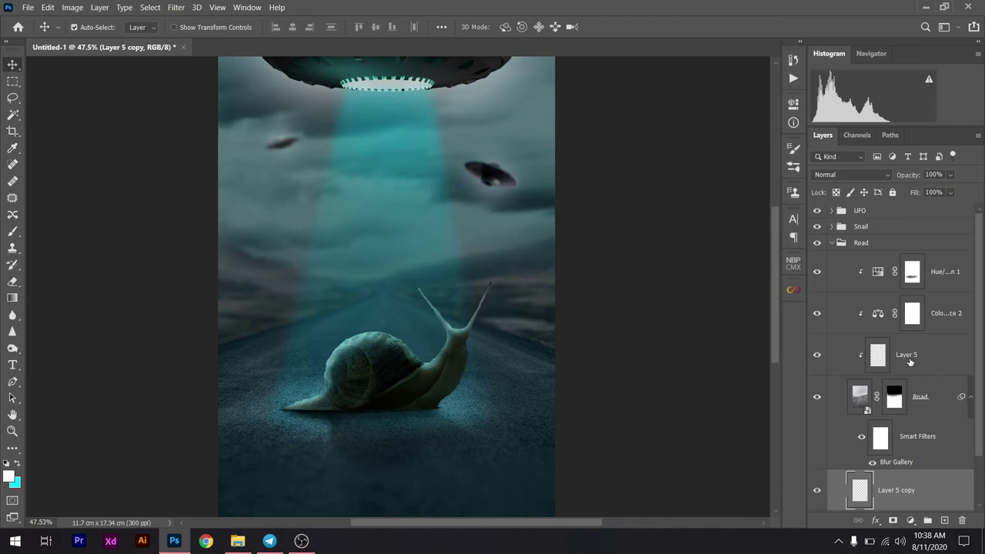
drag(908, 361, 962, 520)
click(899, 459)
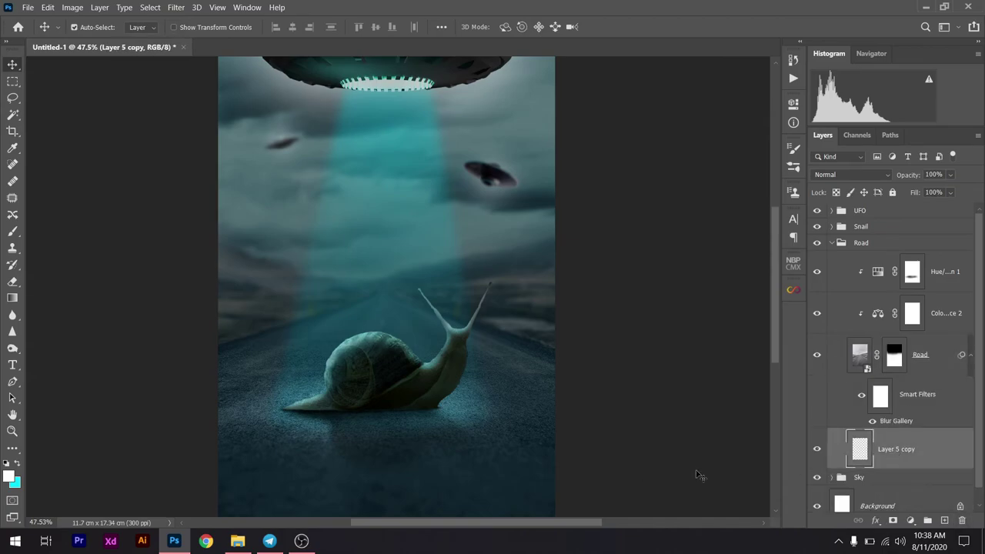
key(b)
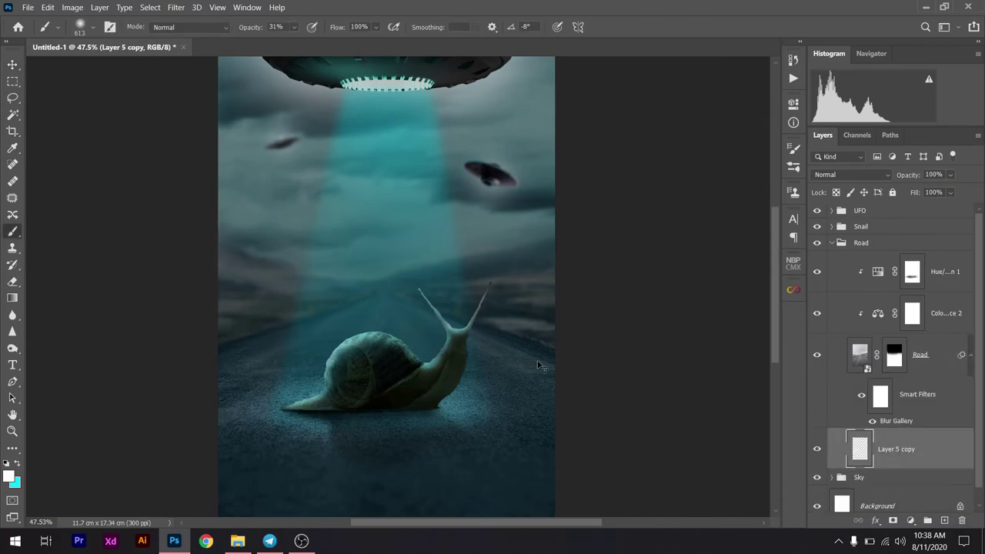
drag(923, 458, 908, 339)
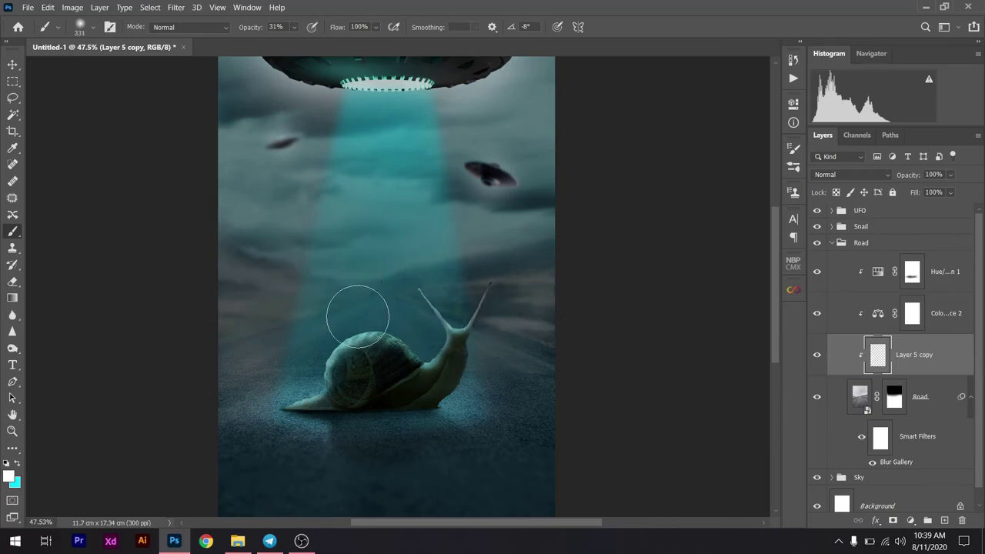
Make the brush smaller and set its opacity to 52%
key(bracketleft)
key(bracketleft)
key(bracketleft)
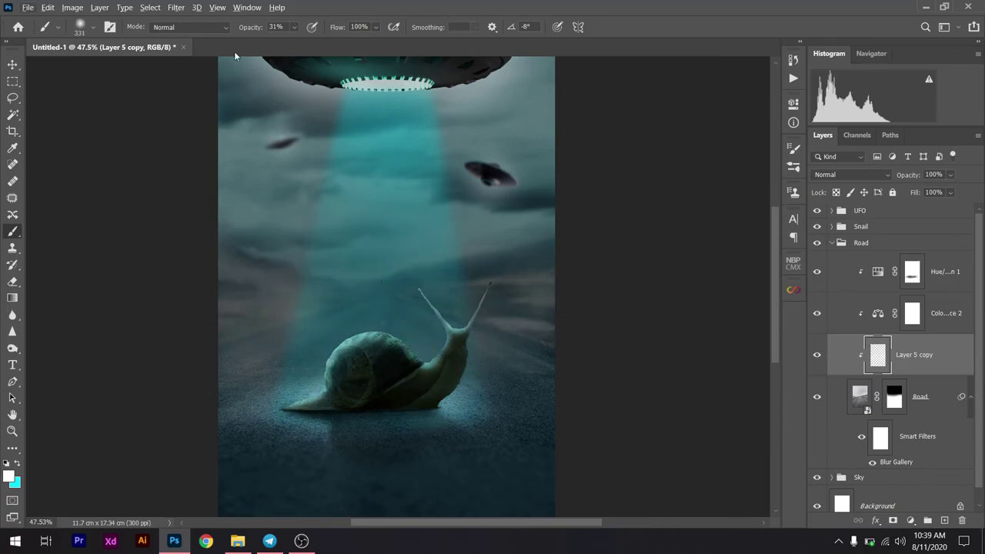
key(8)
key(6)
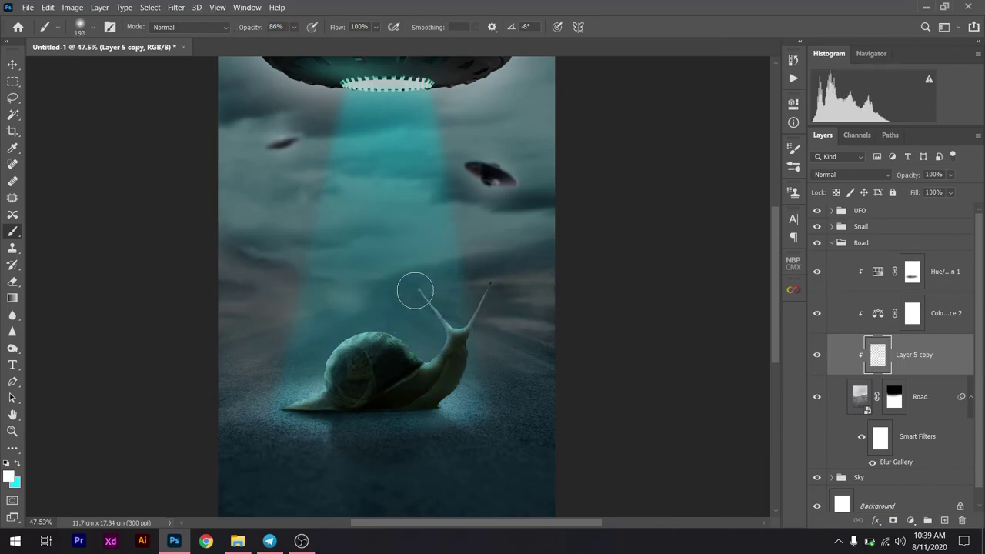
key(5)
key(2)
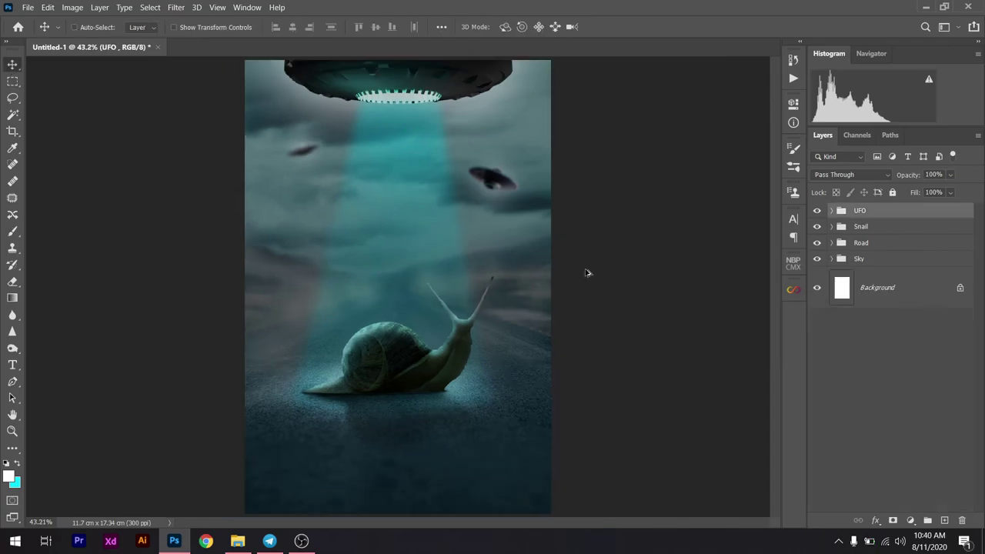
Apply a six-sample palette colour grade with NBP ColourmapX
click(793, 264)
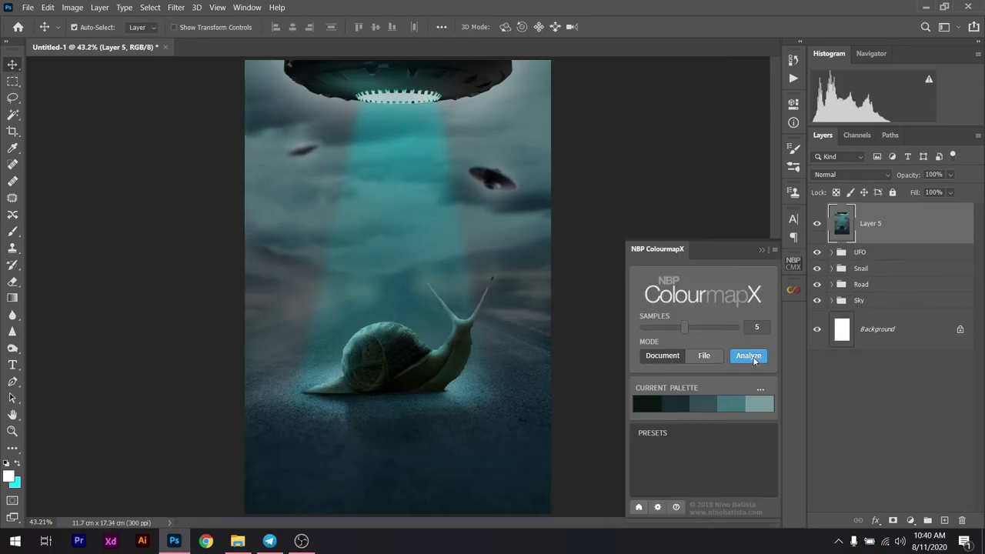
drag(690, 324, 694, 327)
click(748, 356)
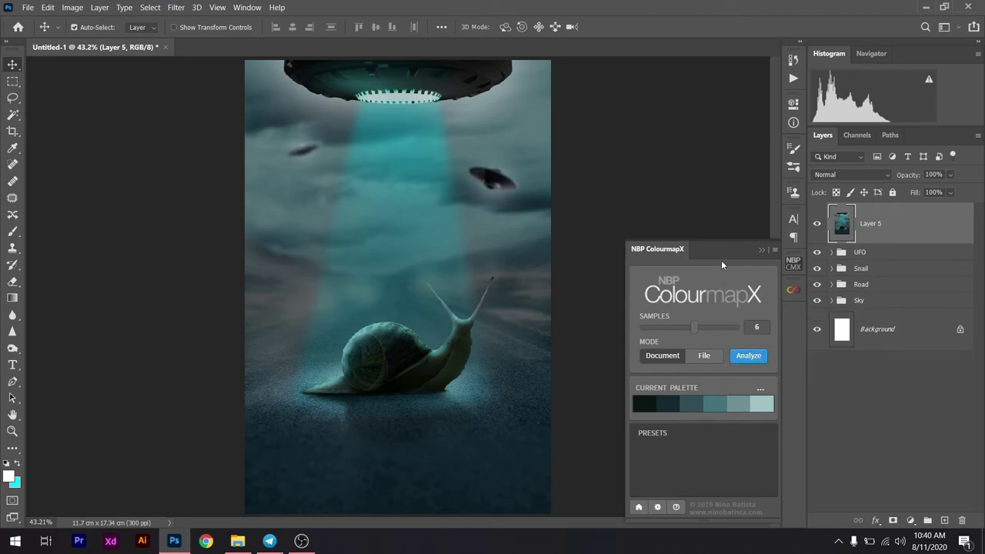
click(762, 387)
click(709, 393)
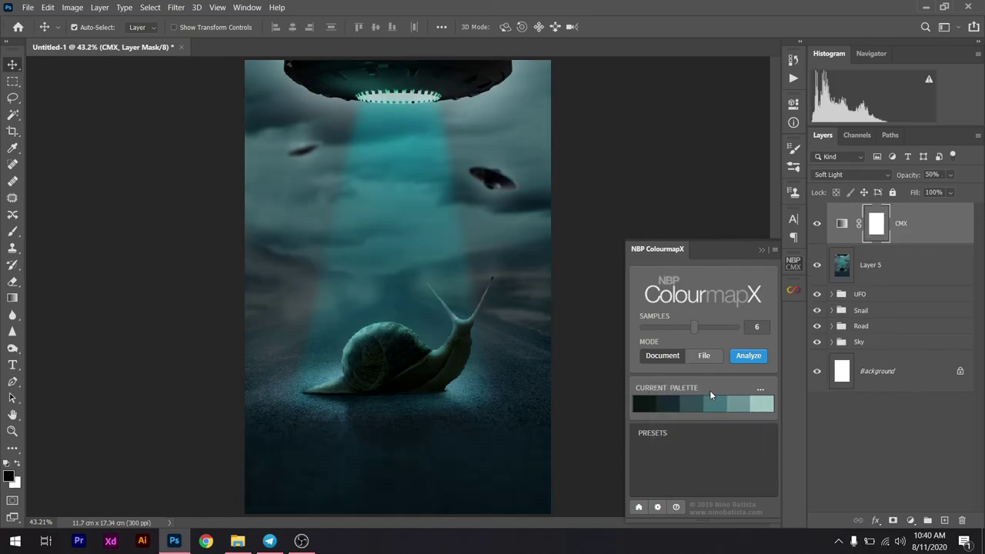
click(760, 250)
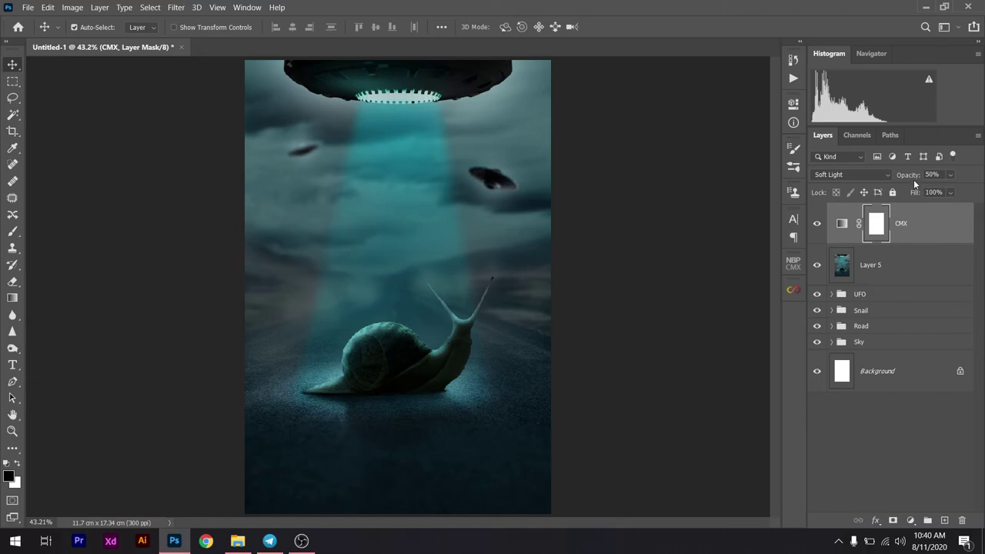
Lower the CMX grading layer to 45% opacity and fit the whole image in the window
drag(915, 177, 911, 176)
scroll(581, 290, down, 3)
scroll(581, 290, down, 1)
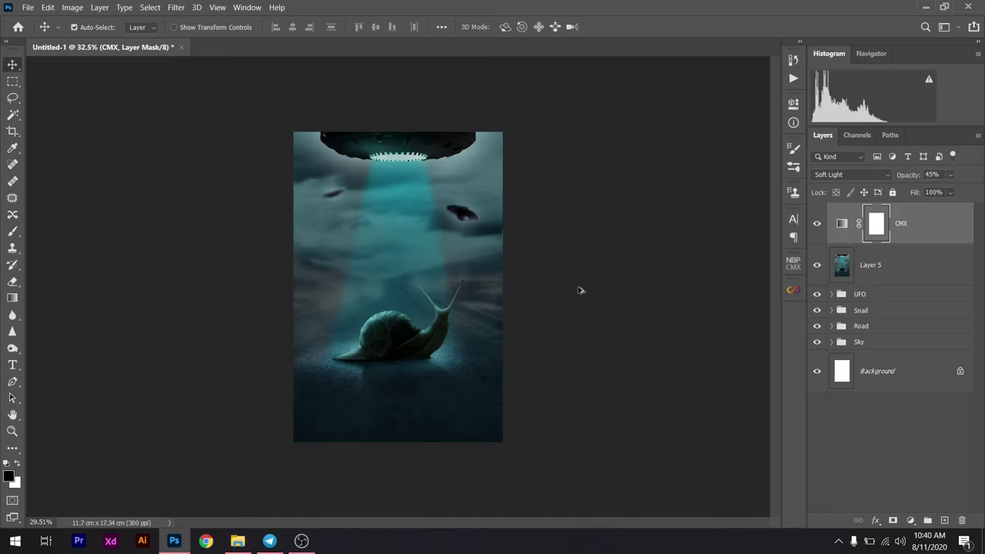
key(ctrl+0)
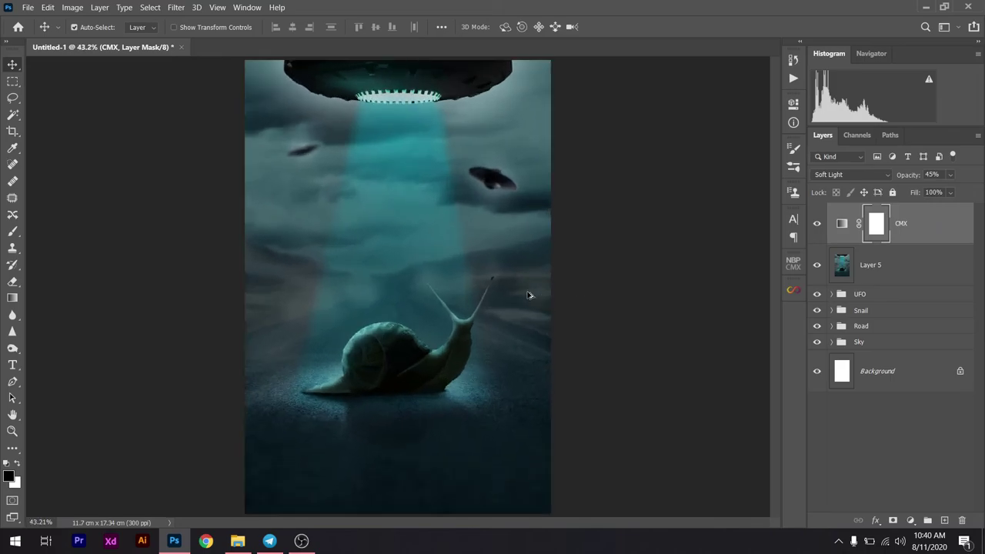
scroll(529, 294, down, 1)
scroll(529, 295, up, 1)
click(921, 268)
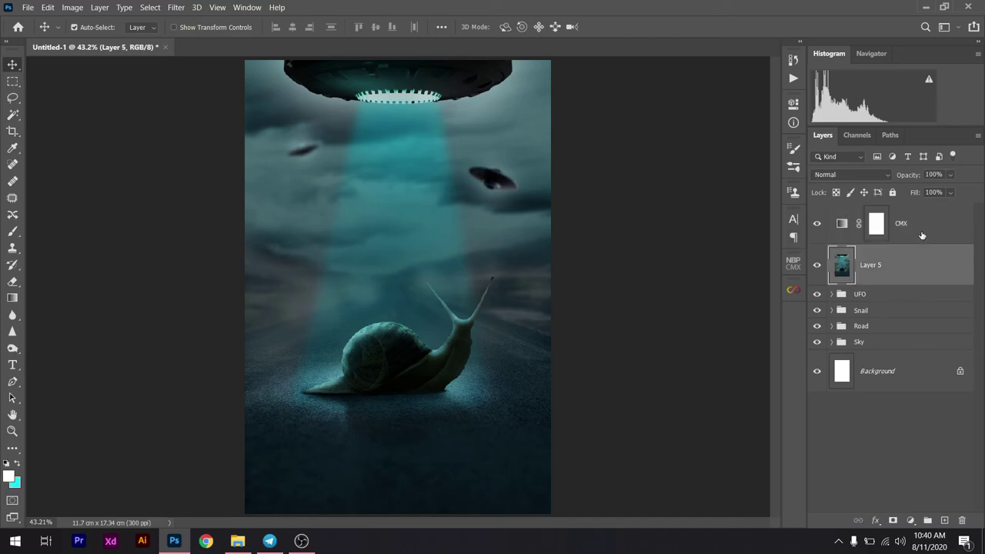
click(922, 236)
Add a Gradient Fill layer with Reverse checked and Radial style
click(910, 520)
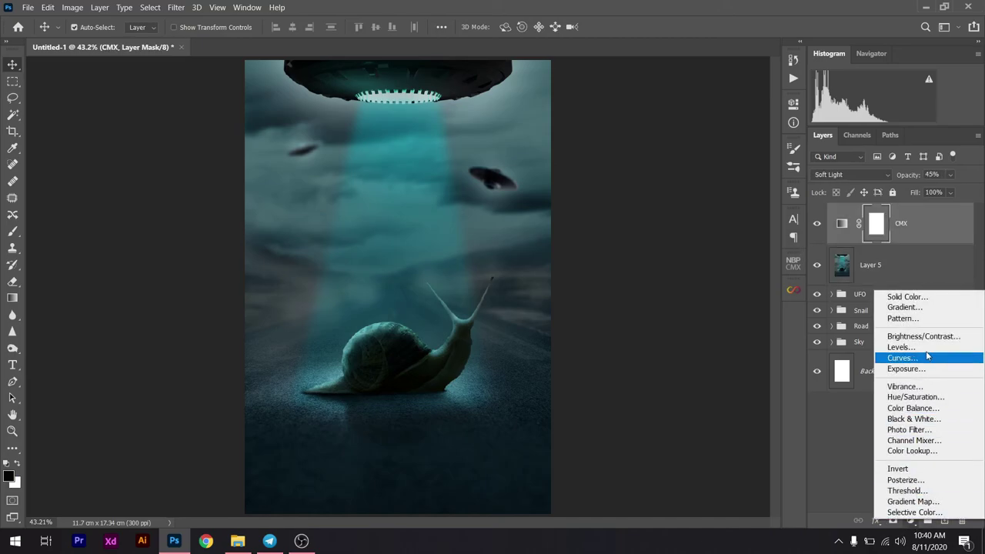
click(905, 307)
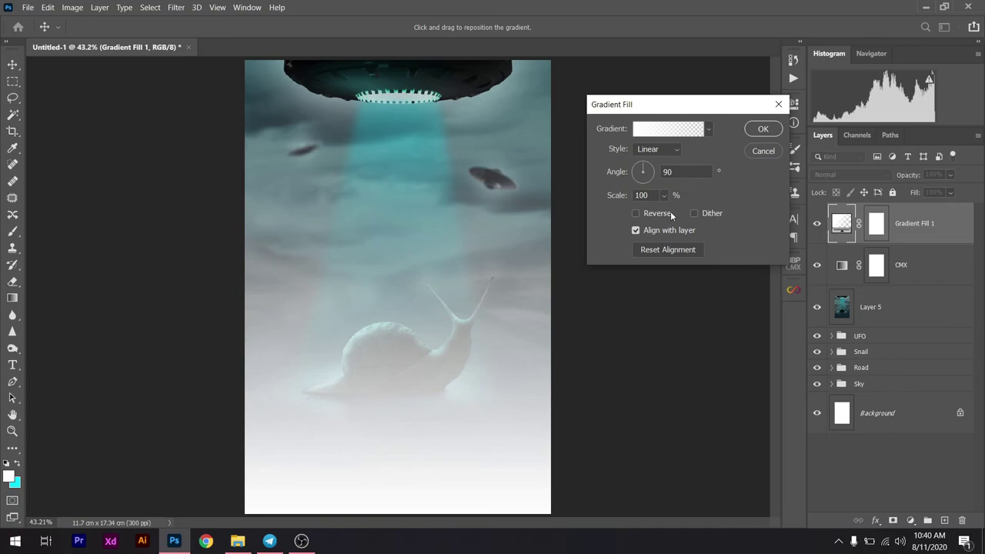
click(661, 214)
click(662, 149)
click(666, 166)
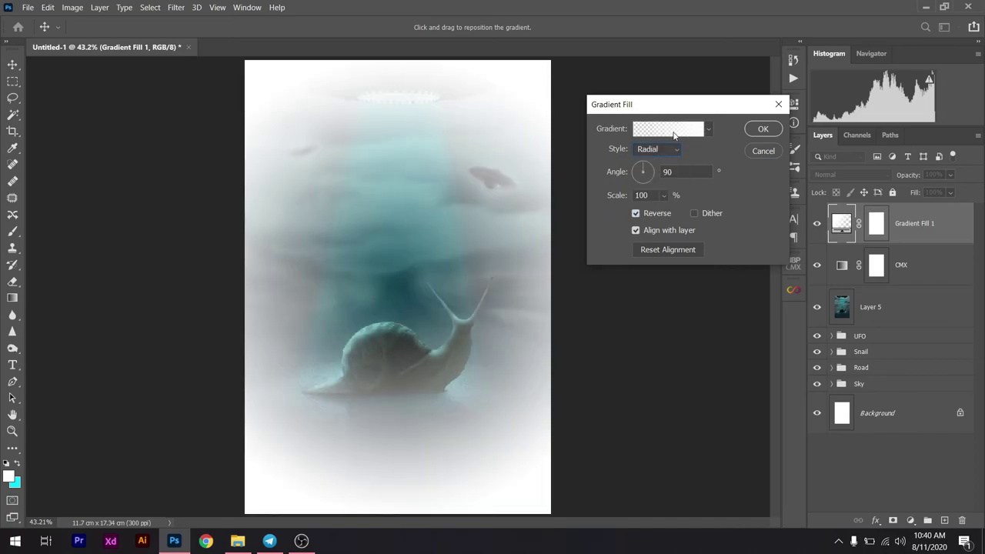
Make the gradient black-to-transparent and raise its scale to about 330%
click(674, 130)
drag(615, 289, 382, 290)
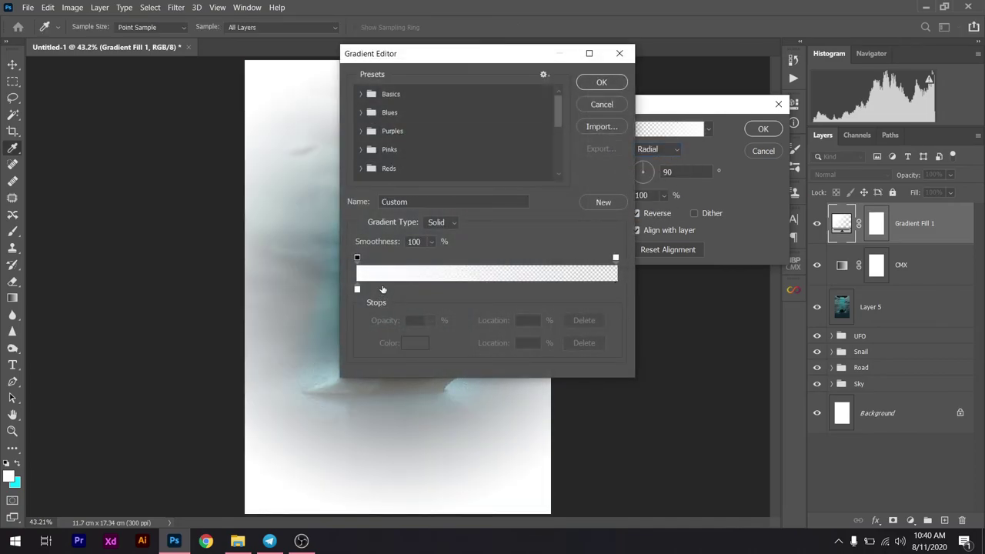
click(359, 291)
click(414, 342)
click(644, 344)
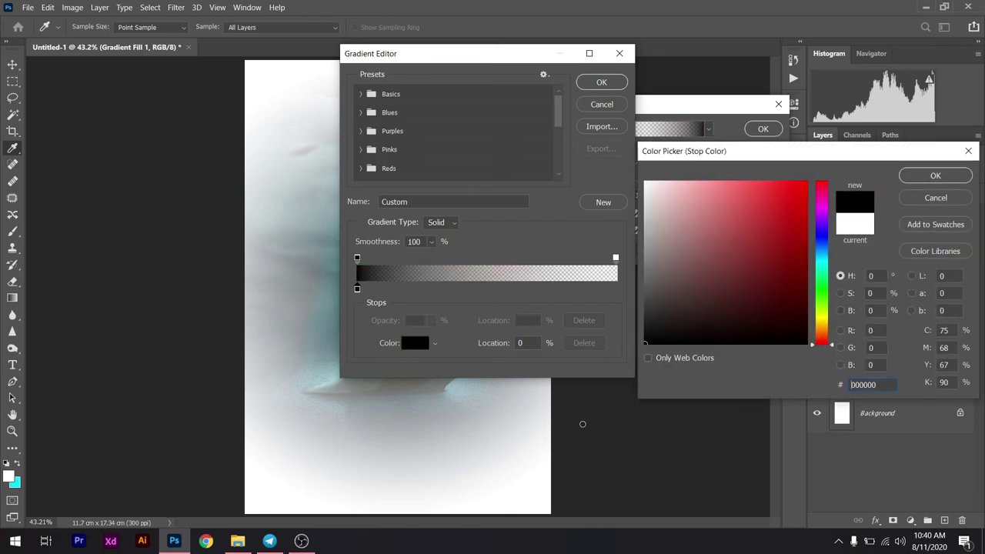
click(933, 177)
click(604, 83)
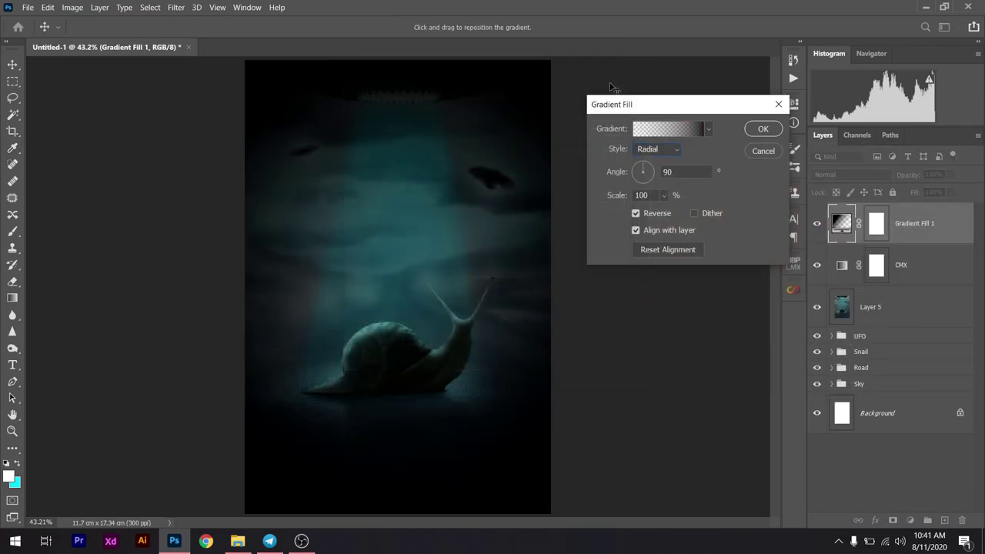
click(664, 195)
drag(659, 215, 678, 216)
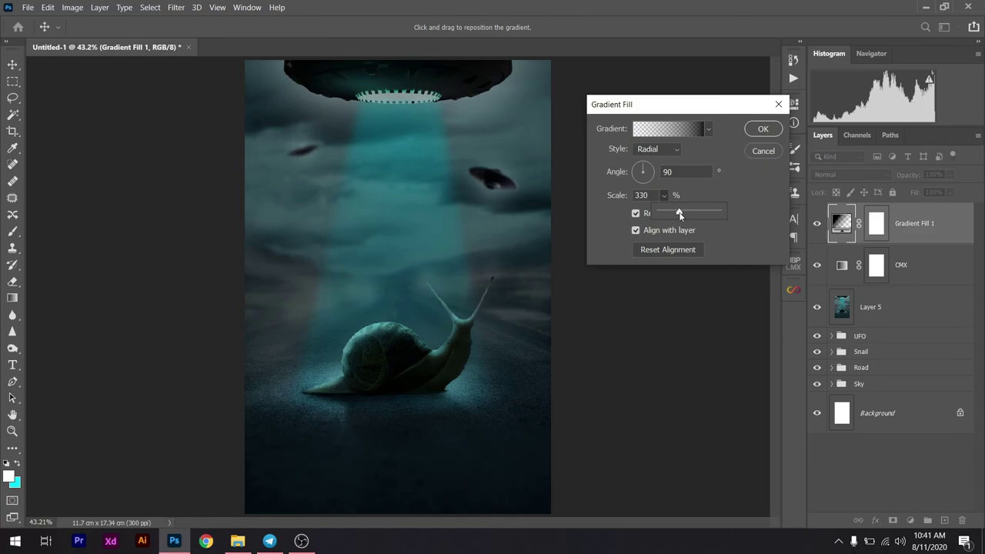
Mask out the gradient with black at 100% around the snail, upper left and top-right clouds
click(760, 127)
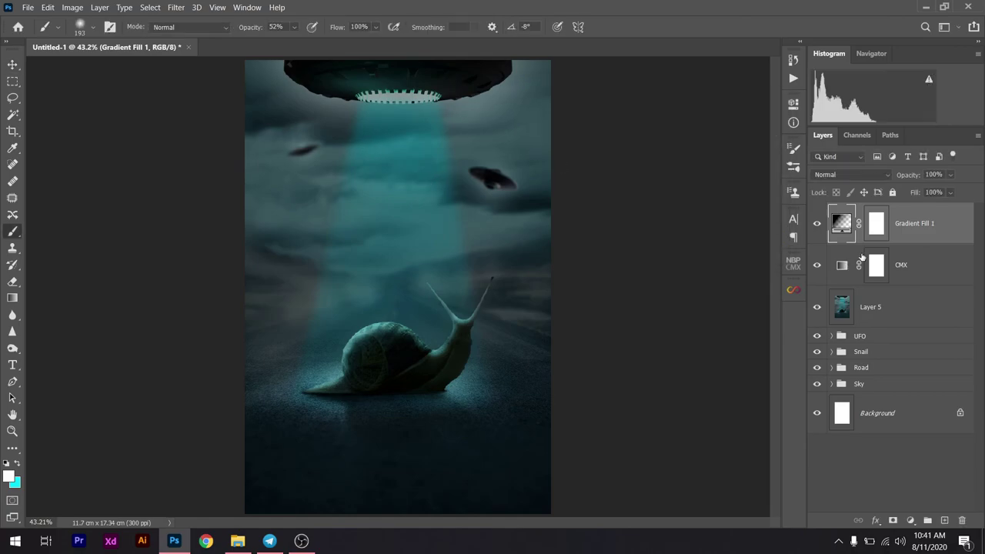
click(876, 223)
key(d)
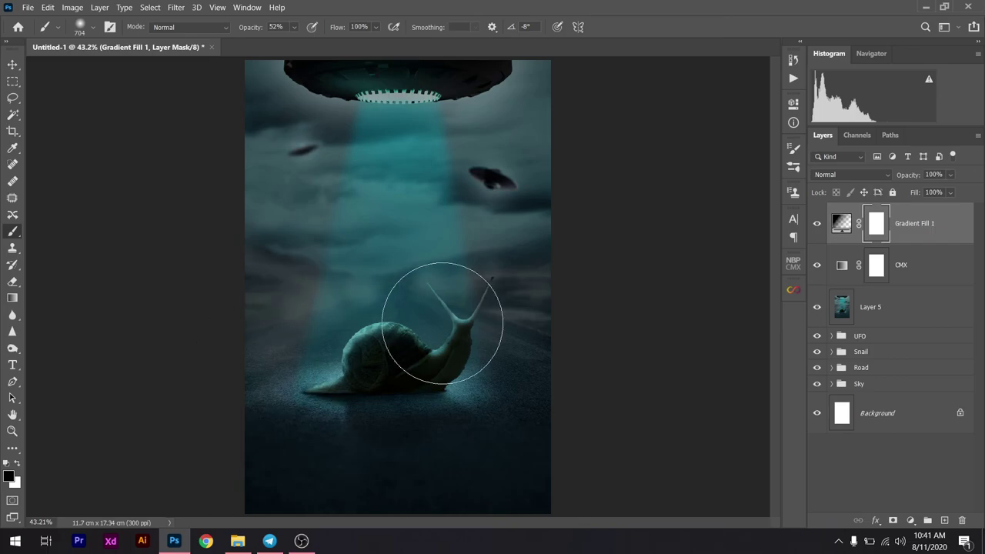
drag(442, 323, 308, 319)
key(0)
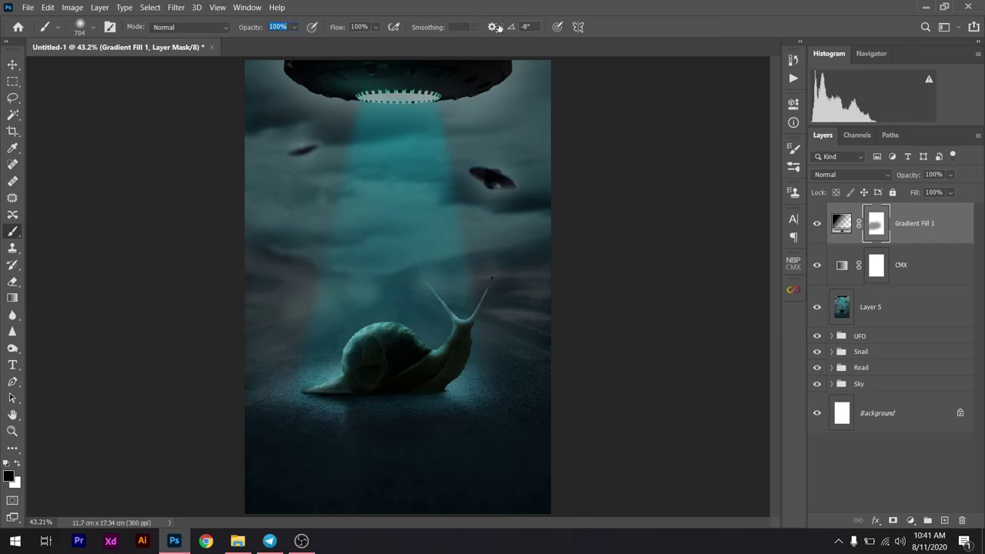
drag(282, 282, 287, 92)
scroll(287, 92, down, 2)
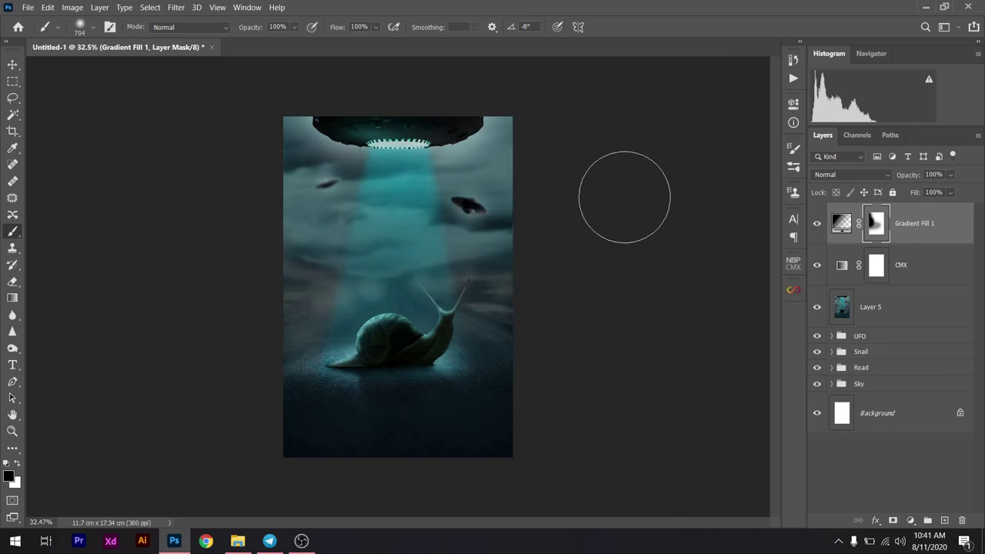
drag(494, 171, 260, 165)
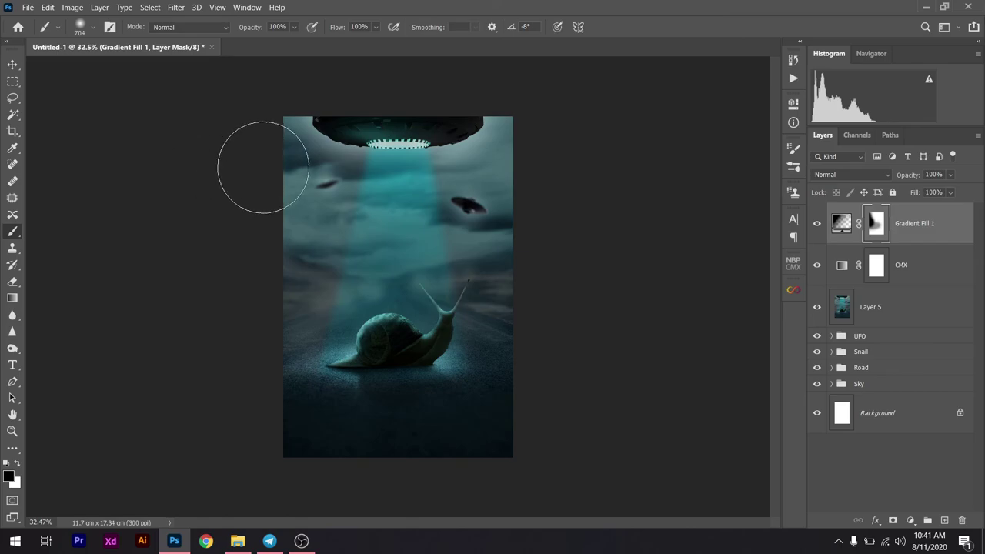
Merge all visible layers into a new Layer 6 with Ctrl+Alt+Shift+E
key(v)
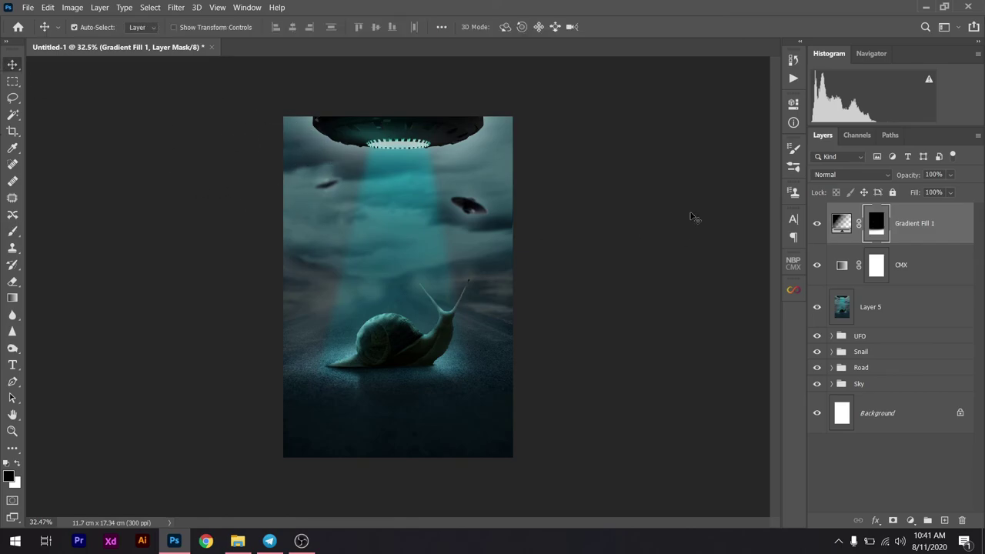
scroll(691, 217, up, 2)
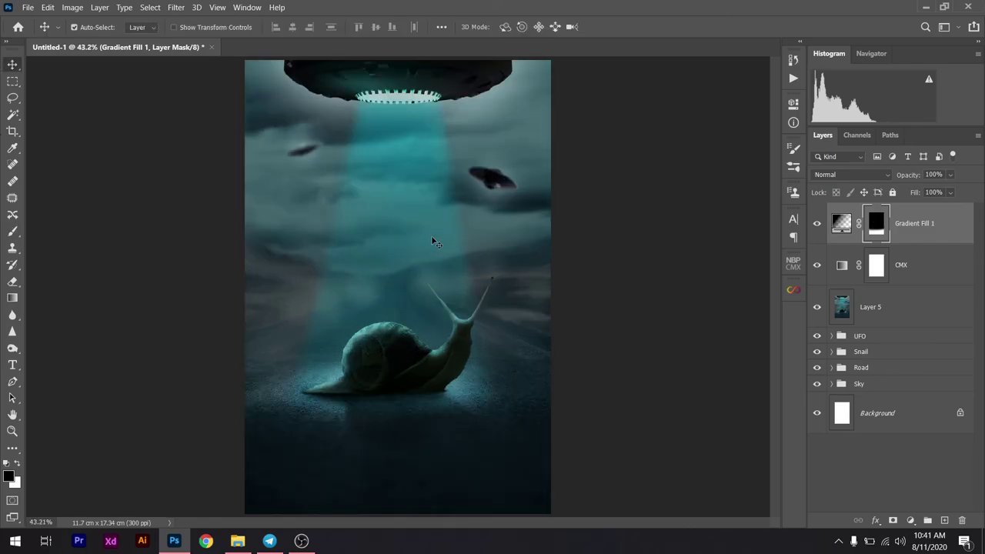
scroll(396, 222, down, 1)
scroll(396, 223, down, 1)
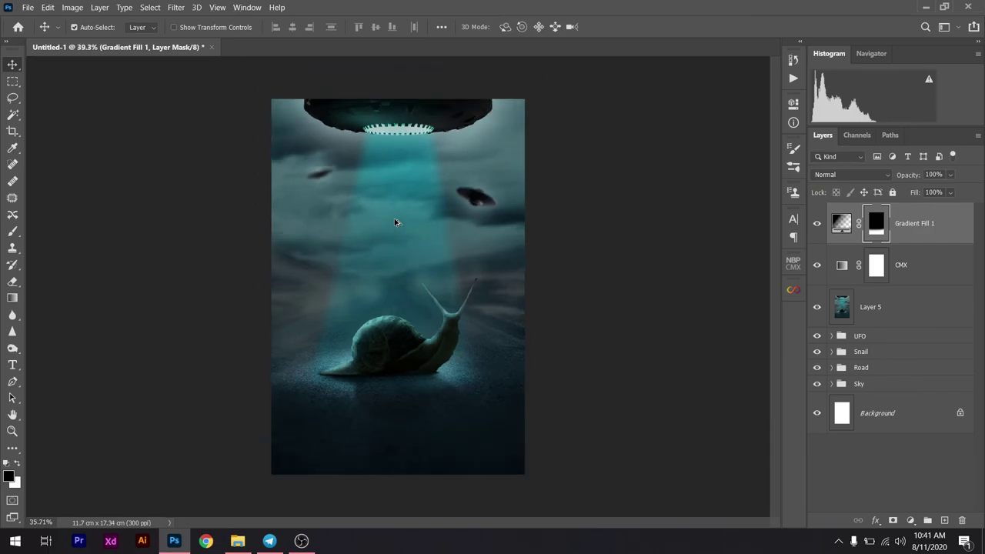
scroll(391, 222, up, 1)
scroll(392, 222, up, 1)
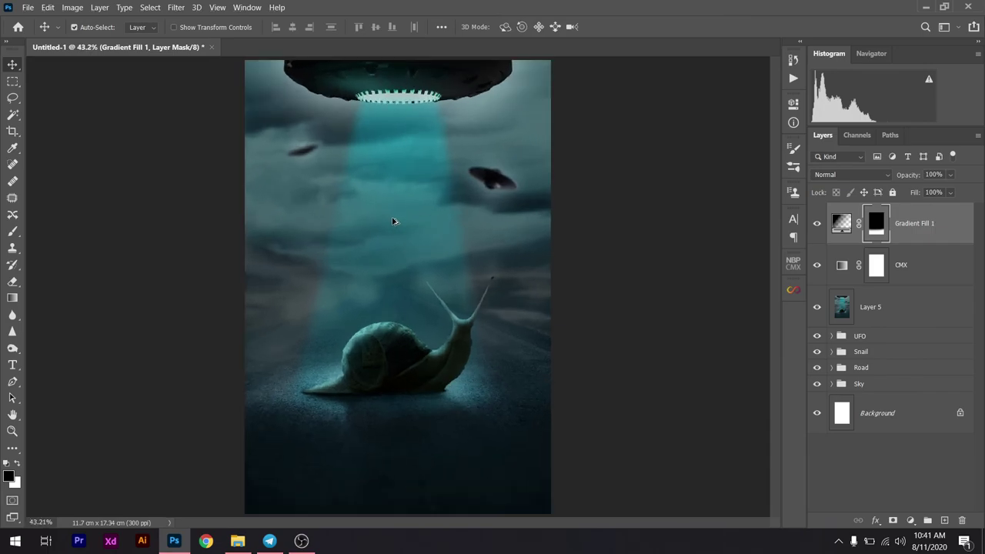
scroll(393, 221, down, 1)
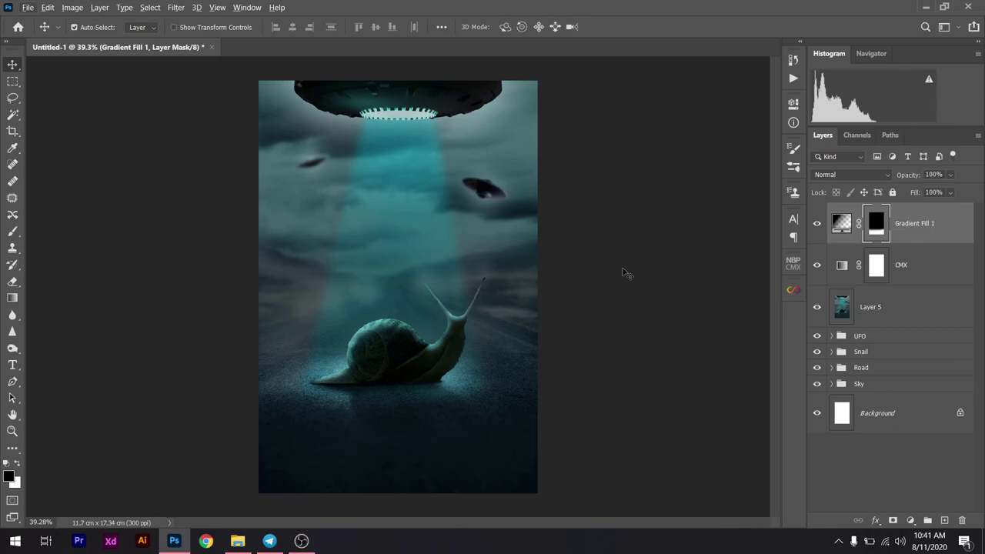
key(ctrl)
key(ctrl+shift+alt+e)
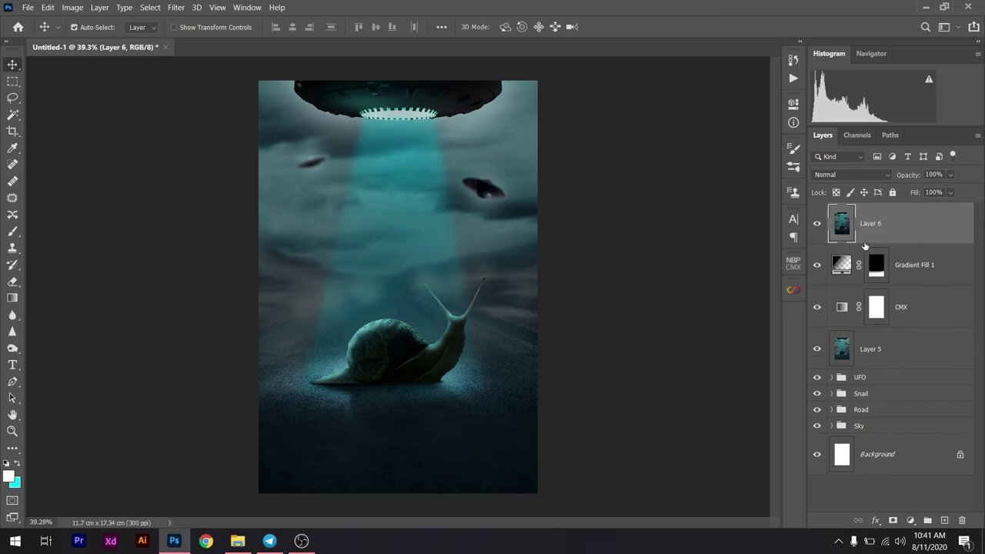
Convert Layer 6 to a smart object and dismiss the Adaptive Wide Angle graphics processor error
right_click(921, 234)
key(Escape)
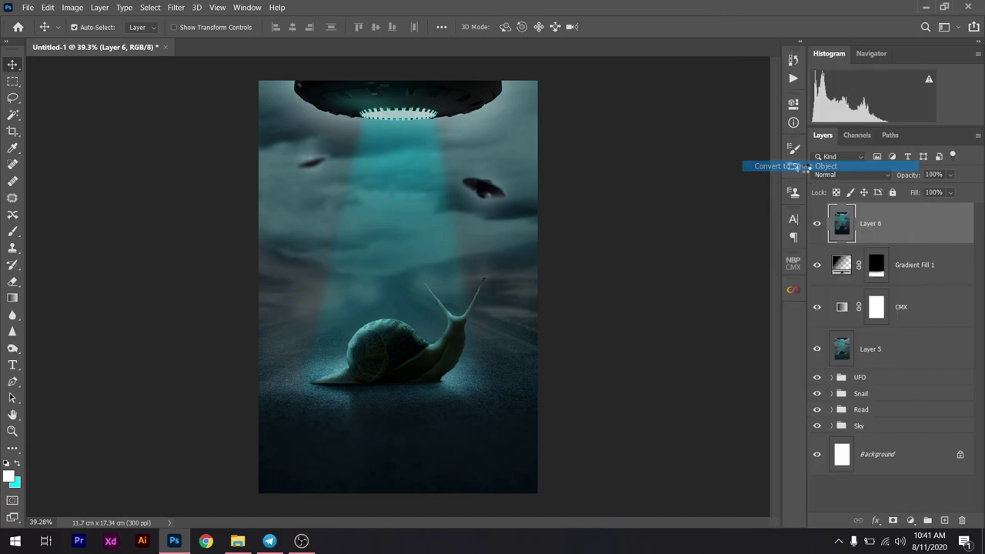
click(175, 7)
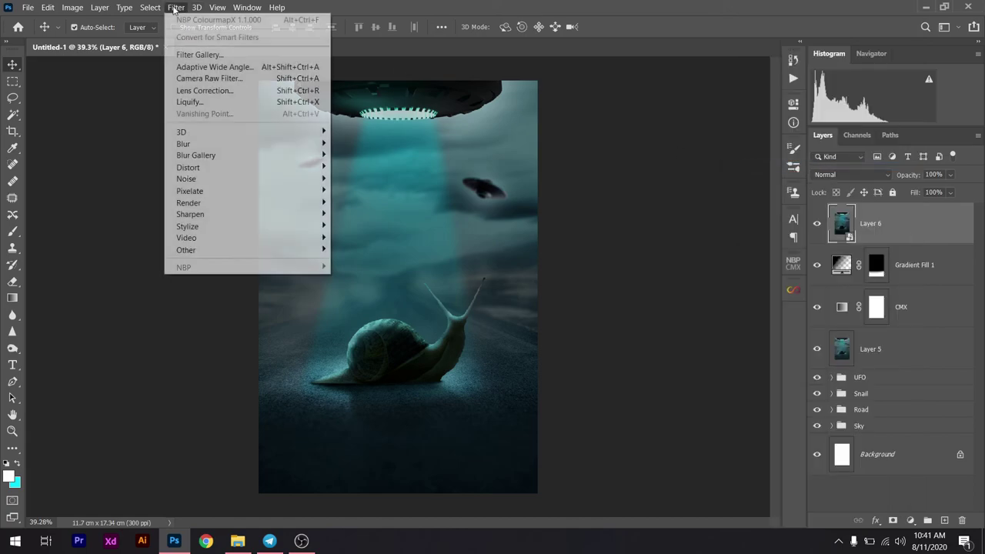
click(223, 69)
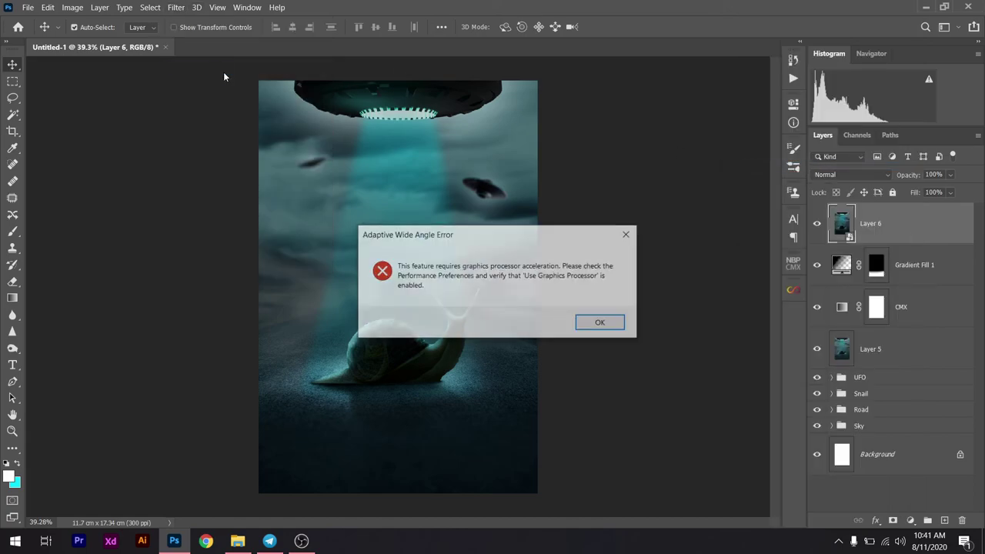
click(599, 322)
Open the Camera Raw Filter and set Temperature to -7
click(175, 8)
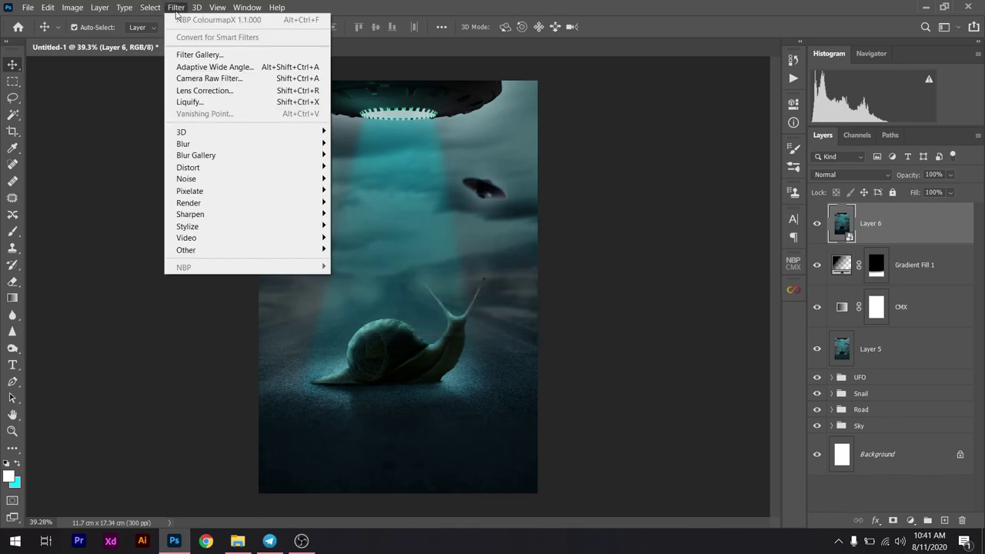
click(204, 80)
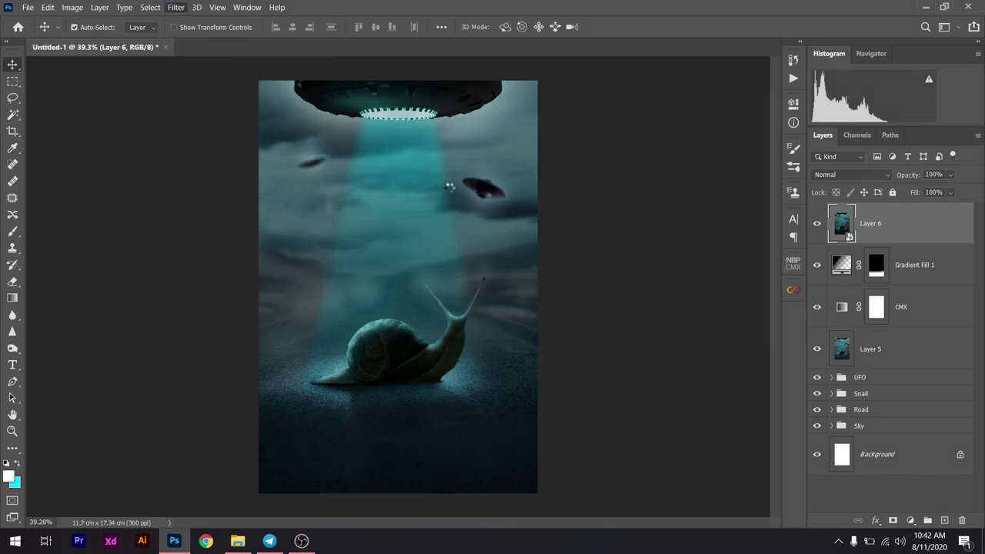
drag(748, 201, 741, 216)
Set Tint -12, lower contrast and highlights, and brighten the lights on the tone curve
click(748, 243)
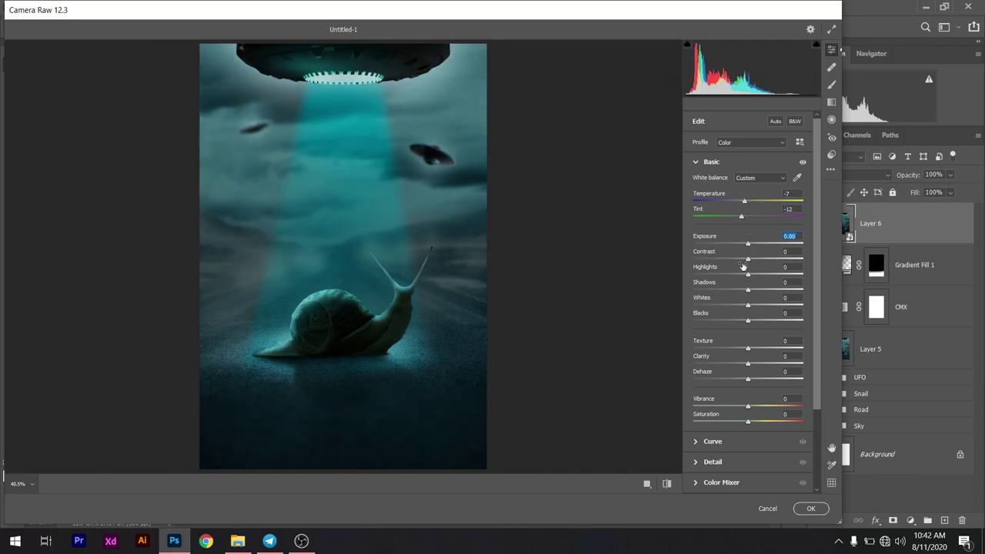
mouse_move(747, 259)
mouse_down()
mouse_move(733, 274)
mouse_move(756, 289)
mouse_move(737, 280)
mouse_move(752, 280)
mouse_move(753, 296)
mouse_up()
scroll(756, 289, down, 1)
scroll(722, 344, down, 3)
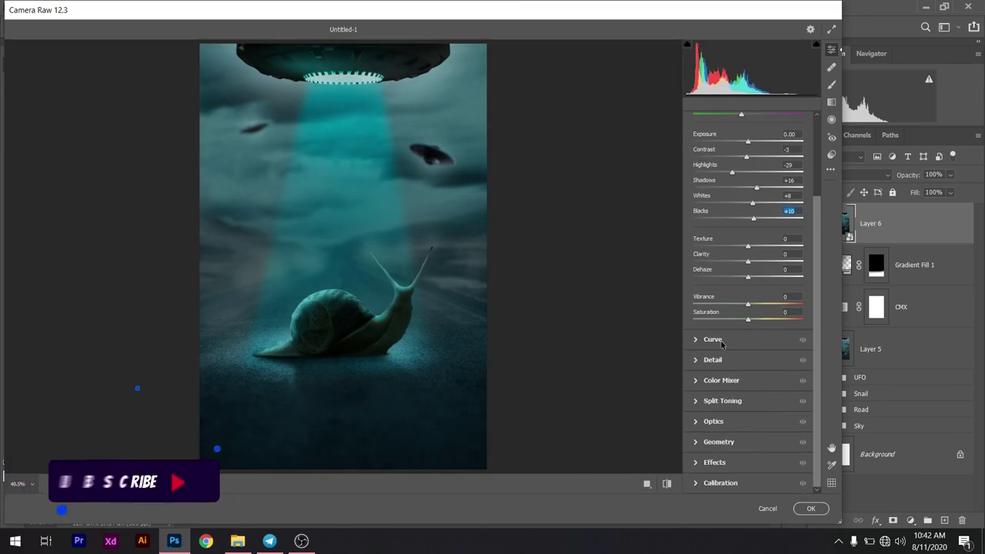
click(712, 339)
mouse_move(747, 353)
mouse_down()
mouse_move(756, 353)
mouse_move(739, 392)
mouse_up()
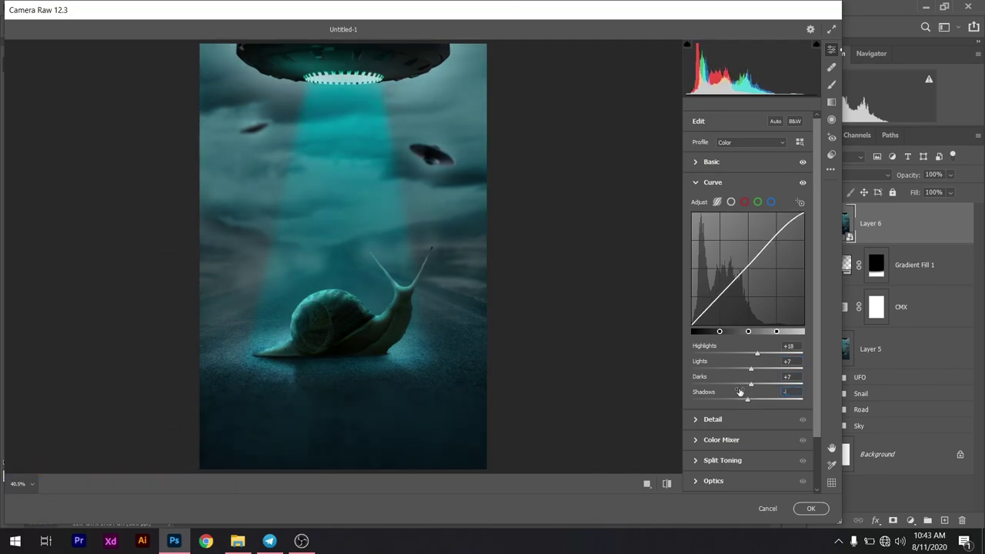
click(713, 418)
Shift the aqua and blue hues in the Color Mixer and adjust the Calibration Blue Primary
click(722, 306)
mouse_move(747, 327)
mouse_down()
mouse_move(761, 326)
mouse_move(759, 342)
mouse_up()
mouse_move(748, 357)
mouse_down()
mouse_move(764, 373)
mouse_move(763, 340)
mouse_move(757, 354)
mouse_up()
click(725, 254)
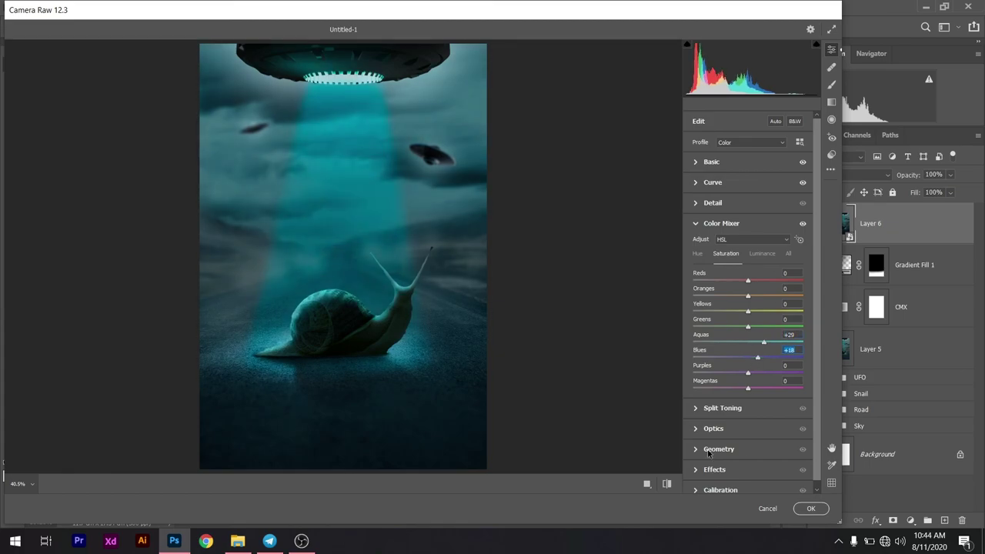
click(712, 490)
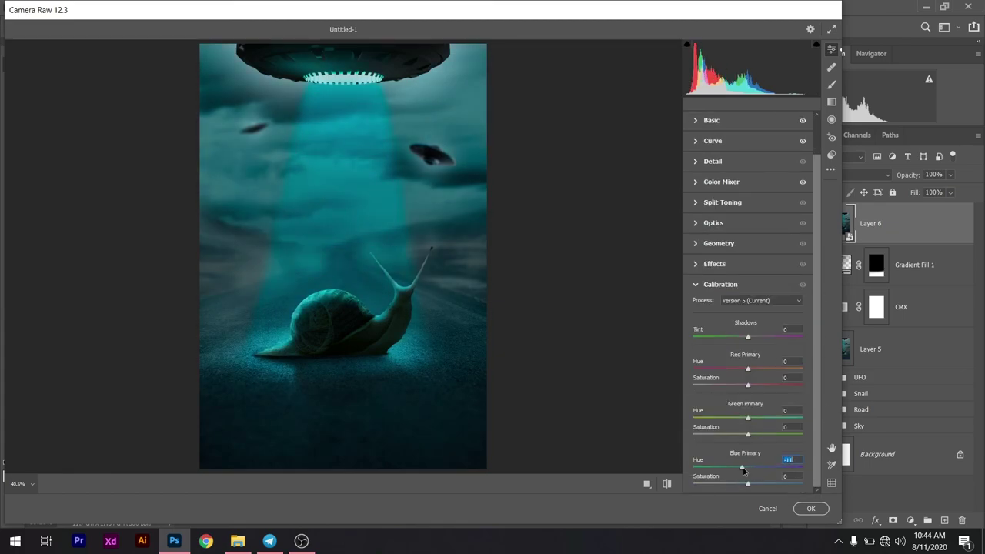
drag(748, 483, 758, 485)
Set Texture +10, Clarity +7 and Vibrance +2
scroll(729, 154, up, 2)
click(729, 160)
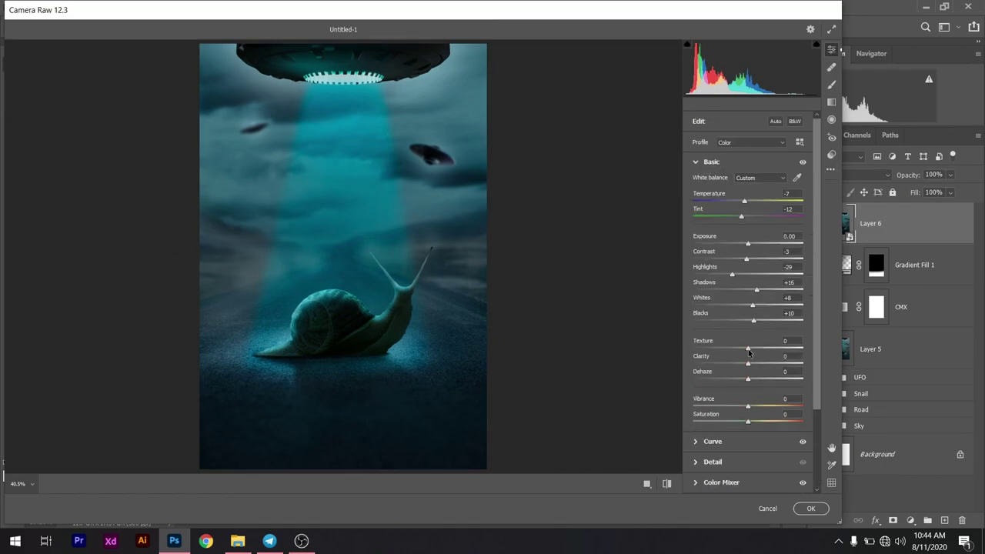
mouse_move(748, 348)
mouse_down()
mouse_move(758, 351)
mouse_move(751, 365)
mouse_up()
drag(748, 407, 754, 407)
Apply the Camera Raw grade, then embed the white signature file and move it to the bottom centre
click(810, 508)
click(28, 7)
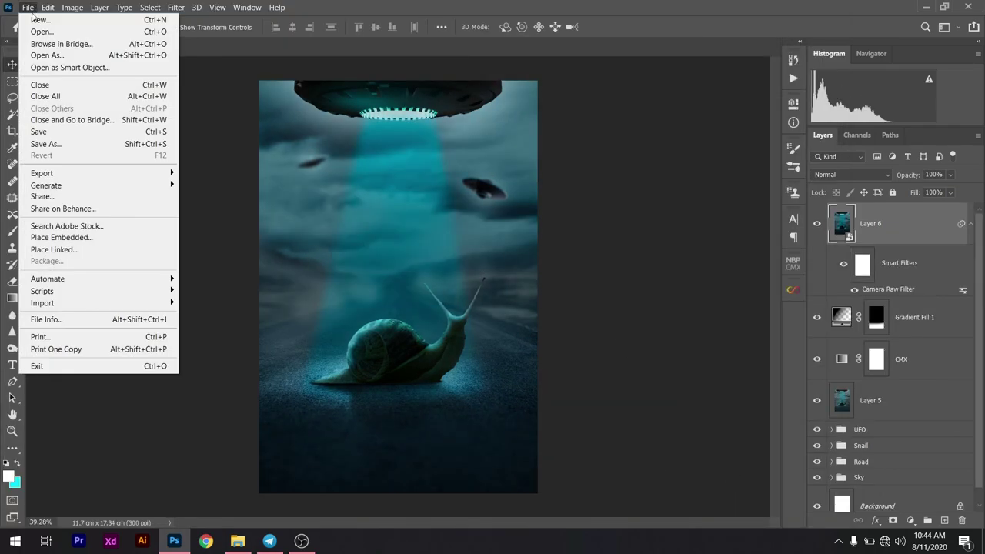
click(108, 238)
double_click(226, 119)
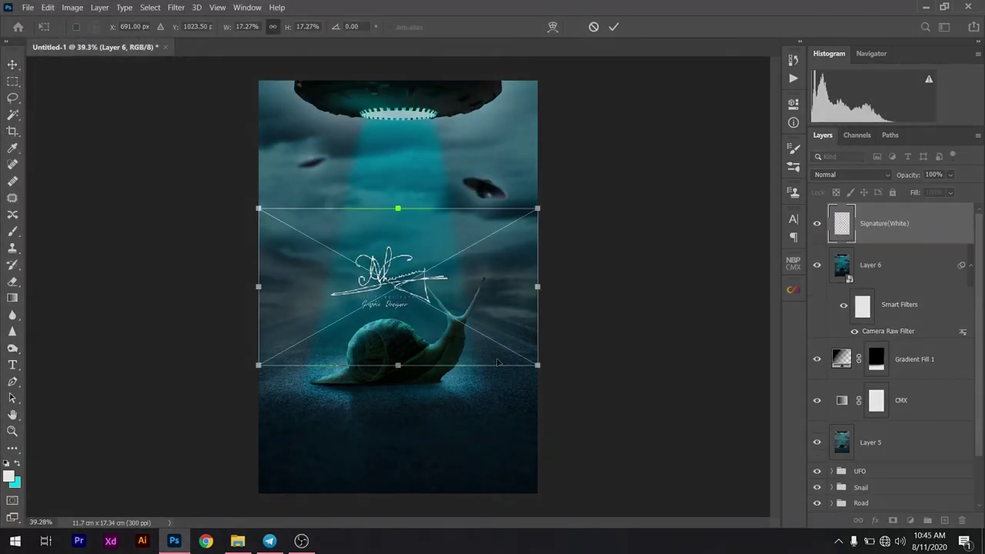
drag(397, 321, 408, 420)
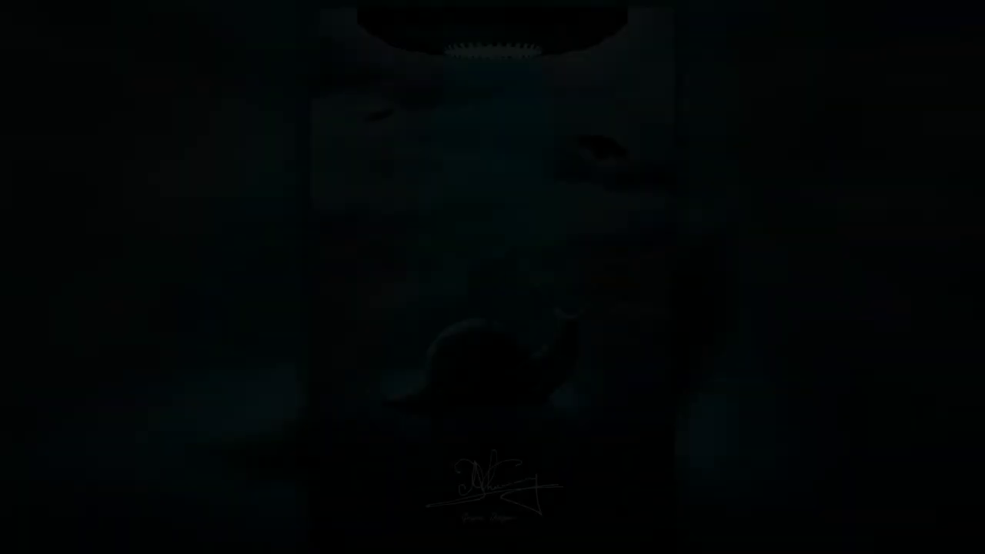